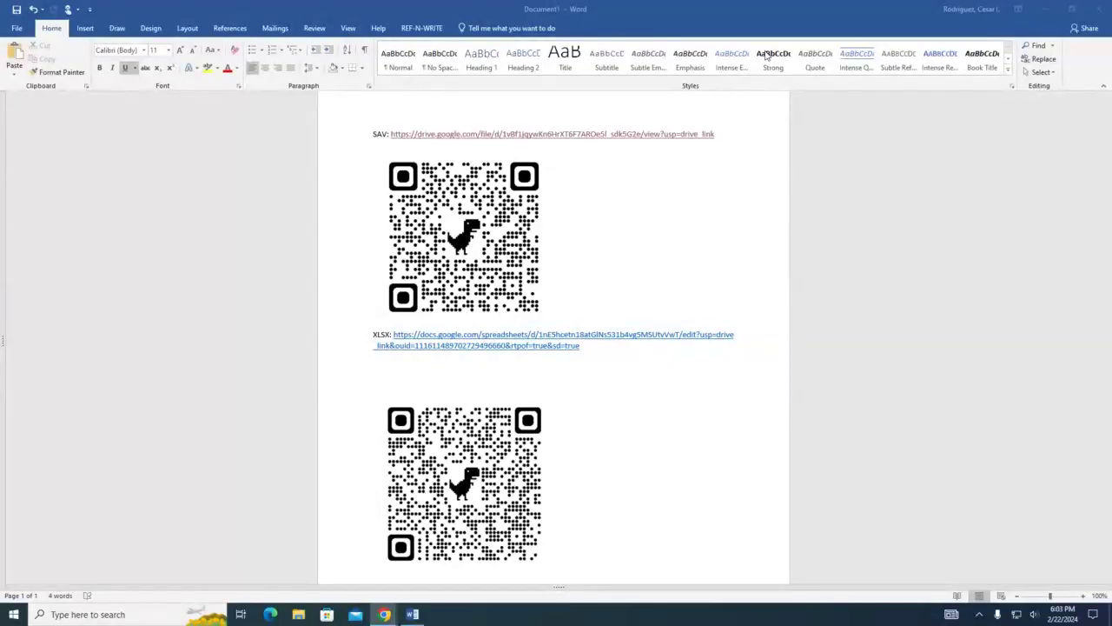
# Switch from Word to jamovi, maximize its window, and widen the empty data sheet relative to the results area.
pyautogui.click(1047, 11)
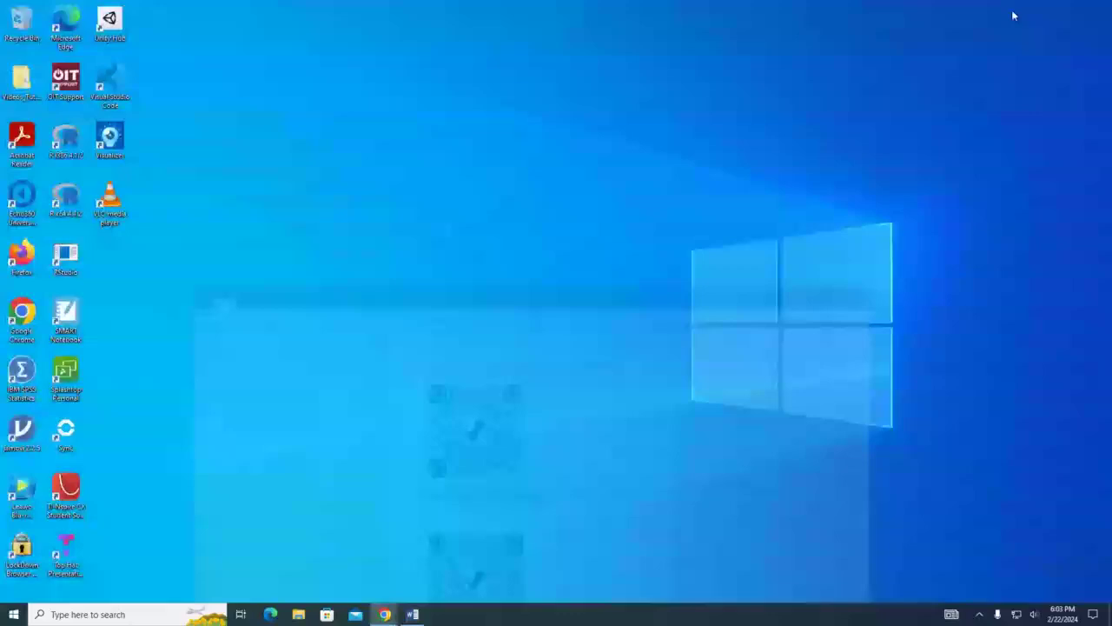
pyautogui.doubleClick(26, 435)
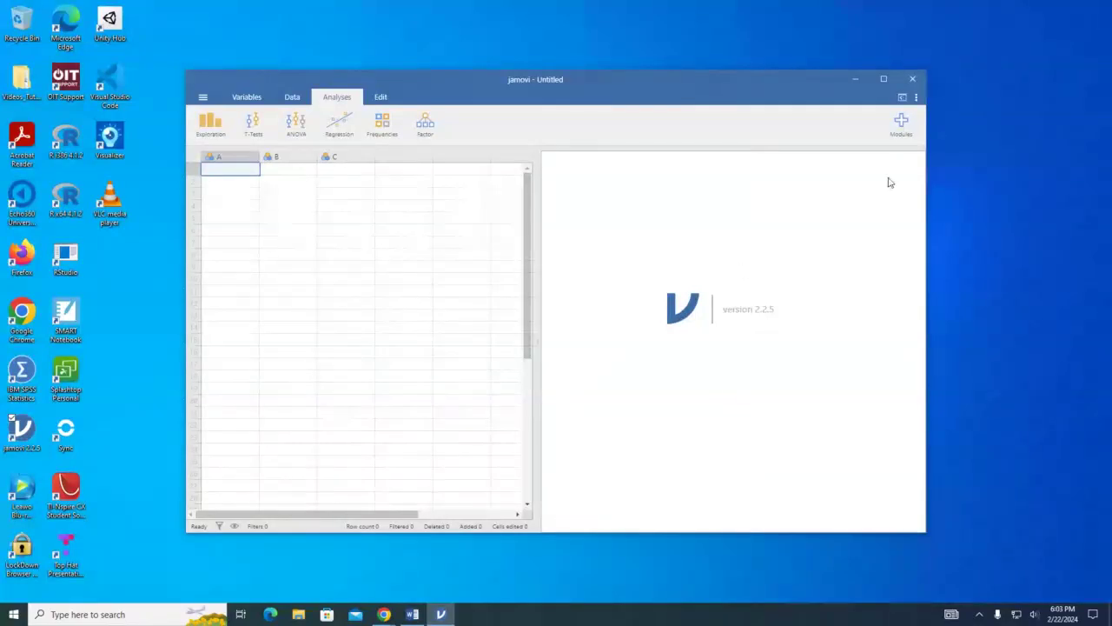
pyautogui.click(882, 78)
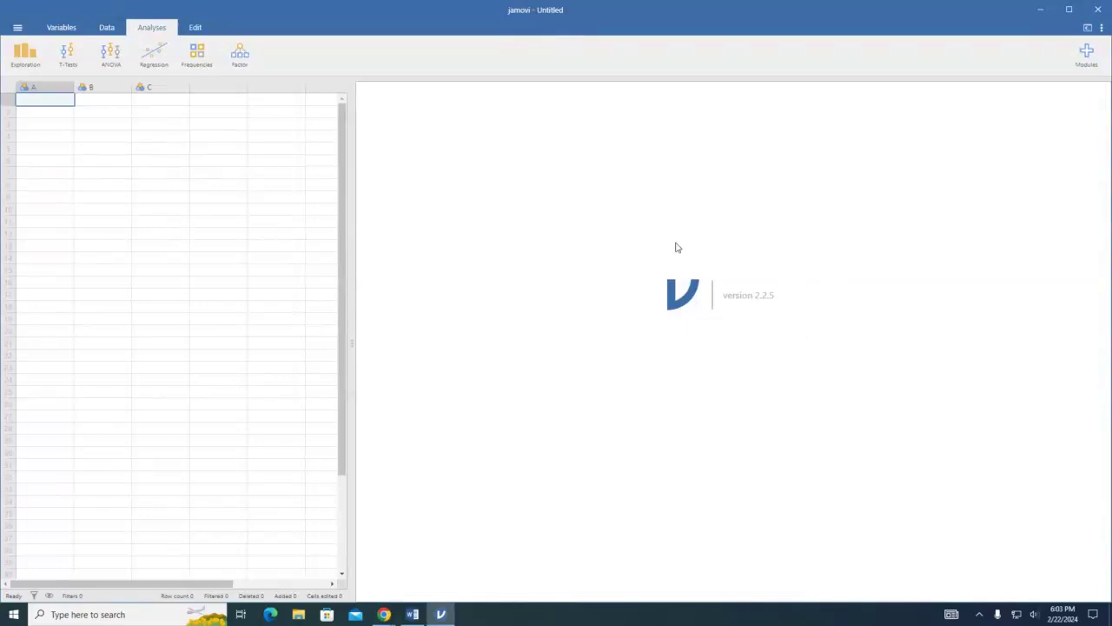
pyautogui.moveTo(352, 273); pyautogui.dragTo(565, 291)
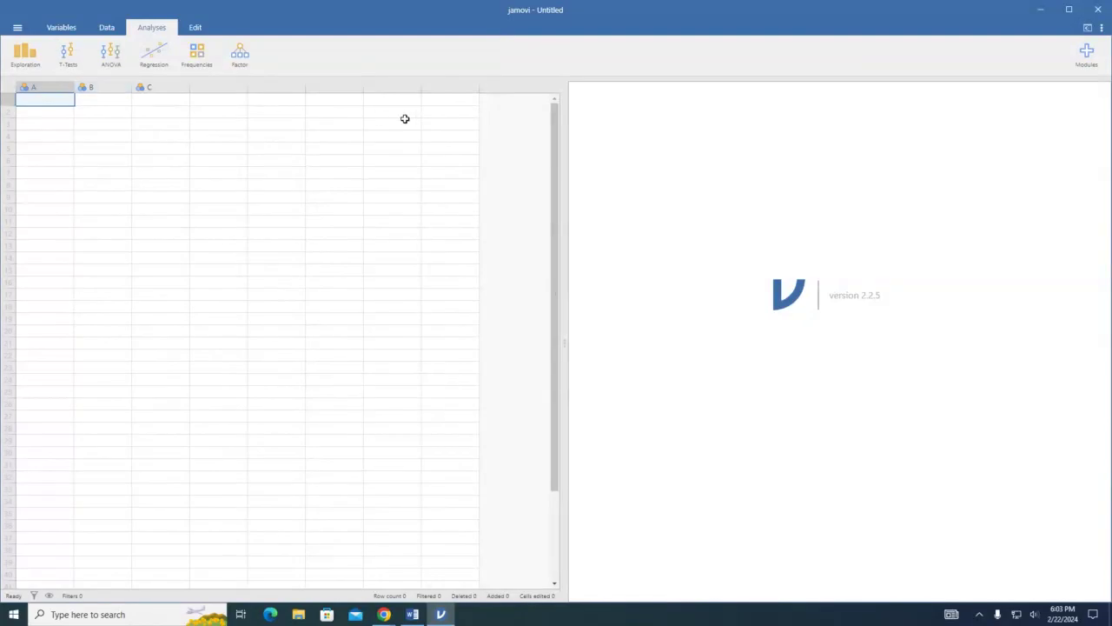
pyautogui.scroll(-5, 383, 304)
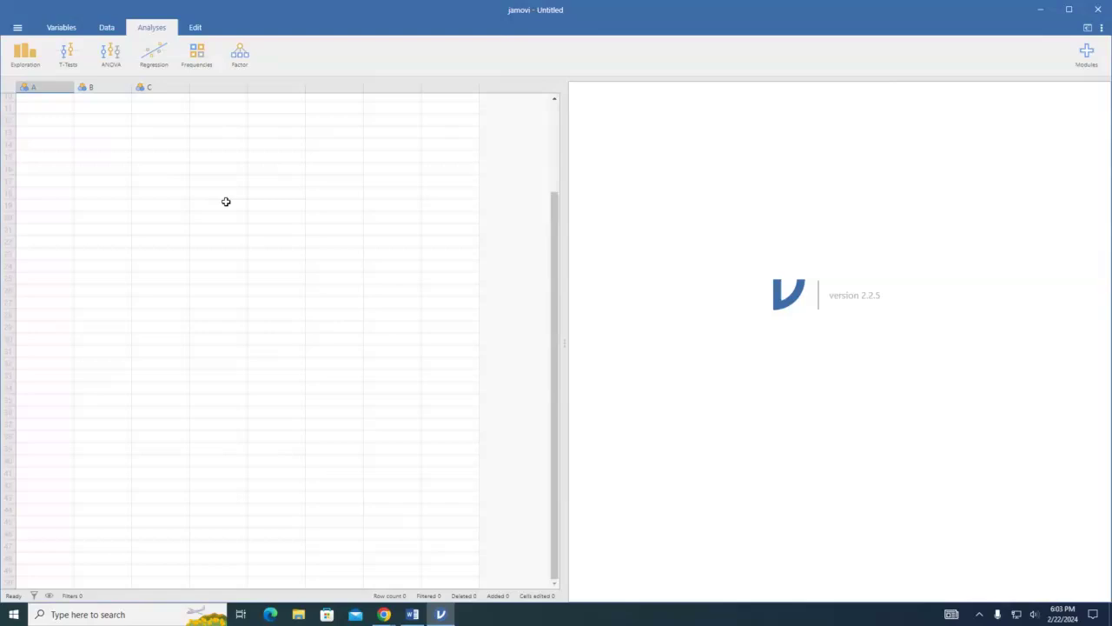
pyautogui.scroll(5, 224, 200)
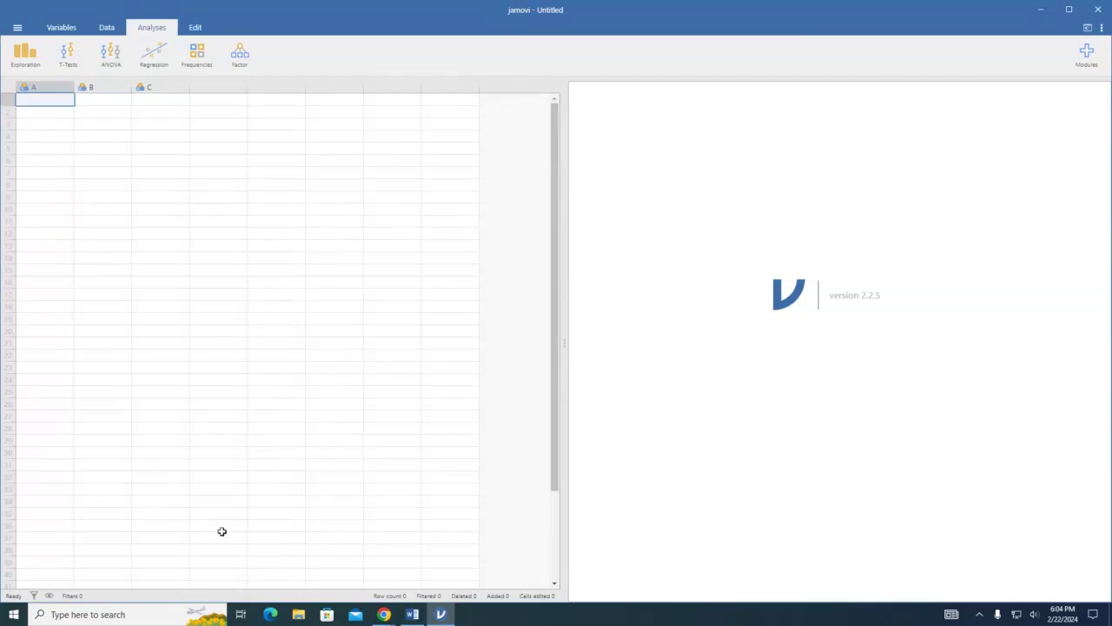
# Review the available data, variable, editing and analysis commands and the list of installed modules.
pyautogui.click(105, 29)
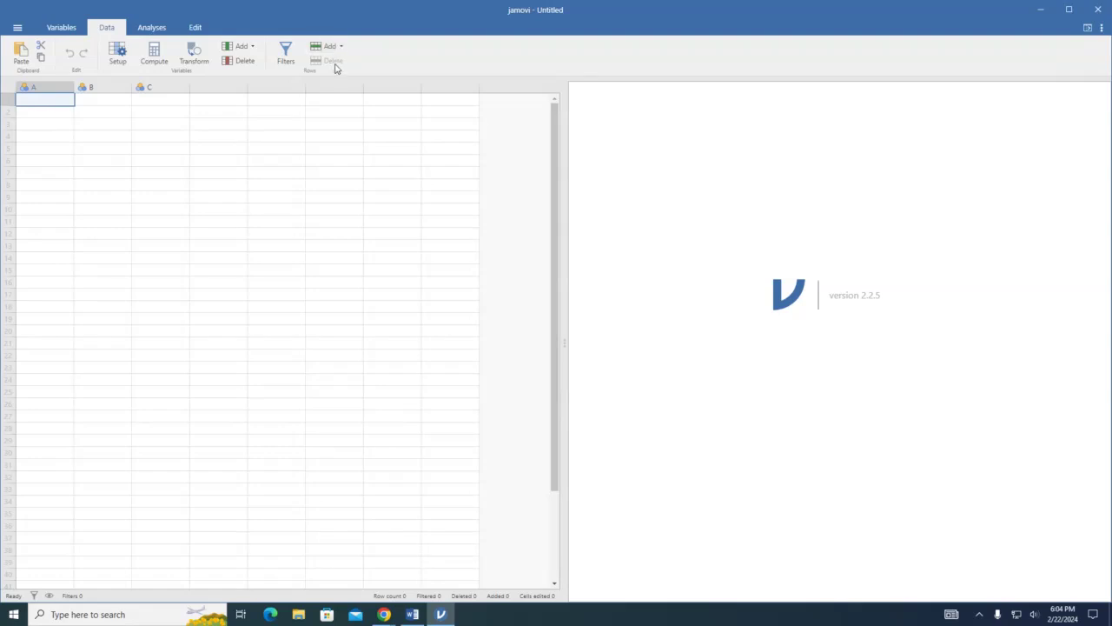
pyautogui.click(69, 29)
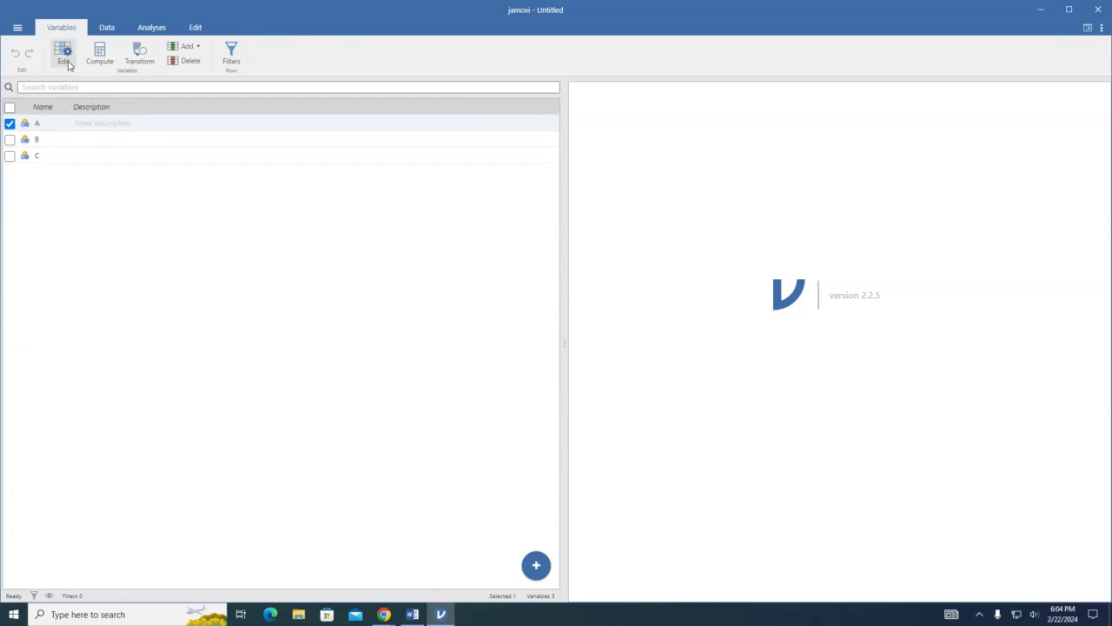
pyautogui.click(196, 28)
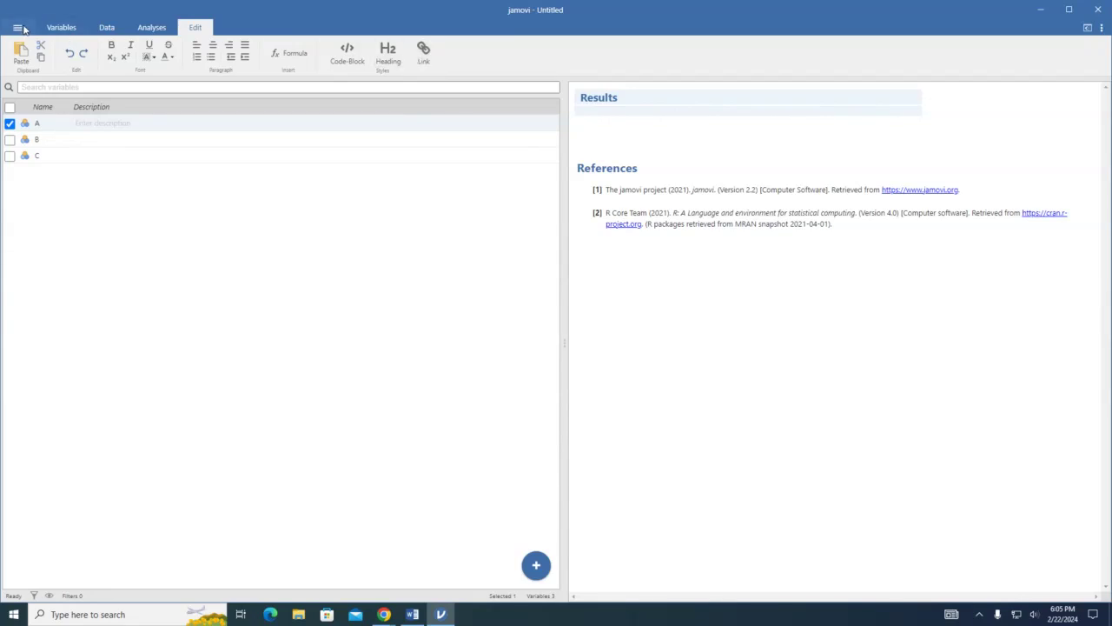
pyautogui.click(148, 29)
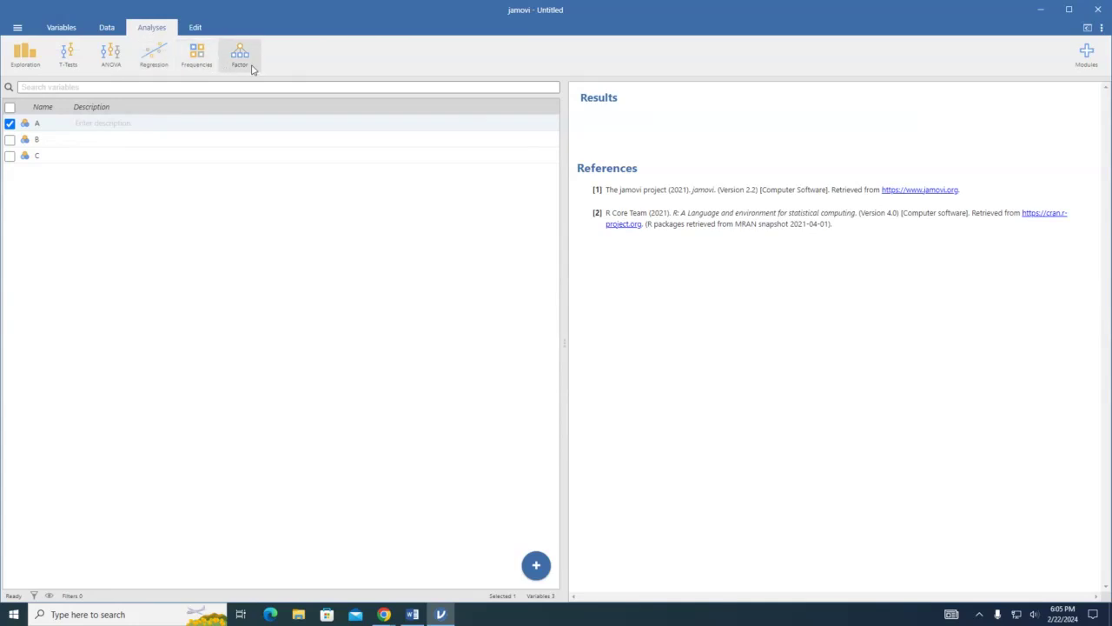
pyautogui.click(1096, 61)
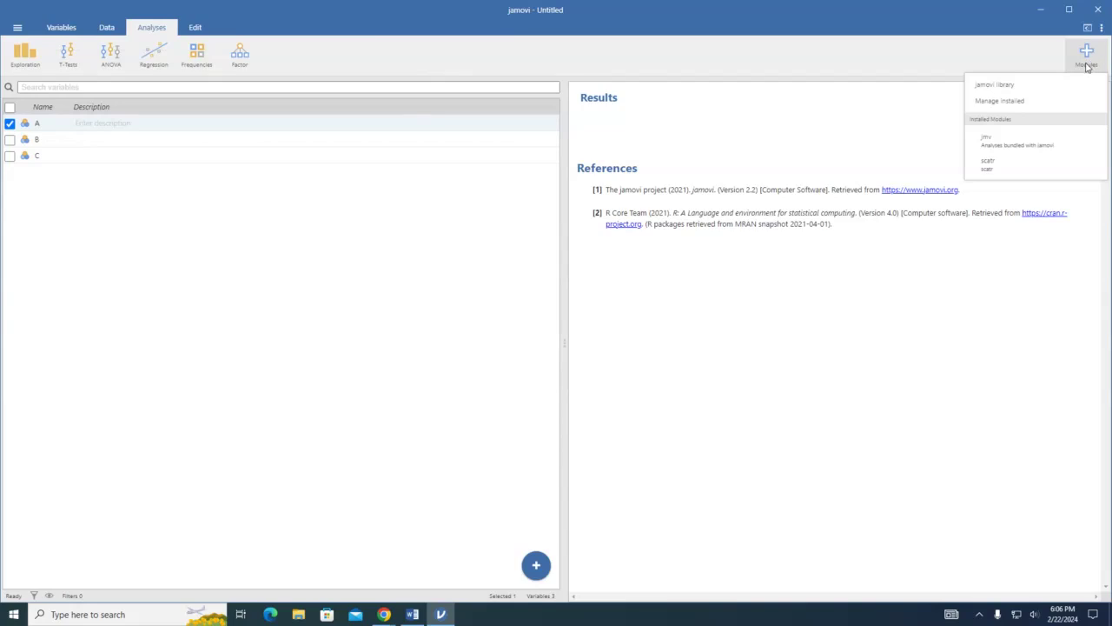
# Open the SPSS data file profile-a from the Downloads folder and widen the data sheet to show more variables.
pyautogui.click(16, 31)
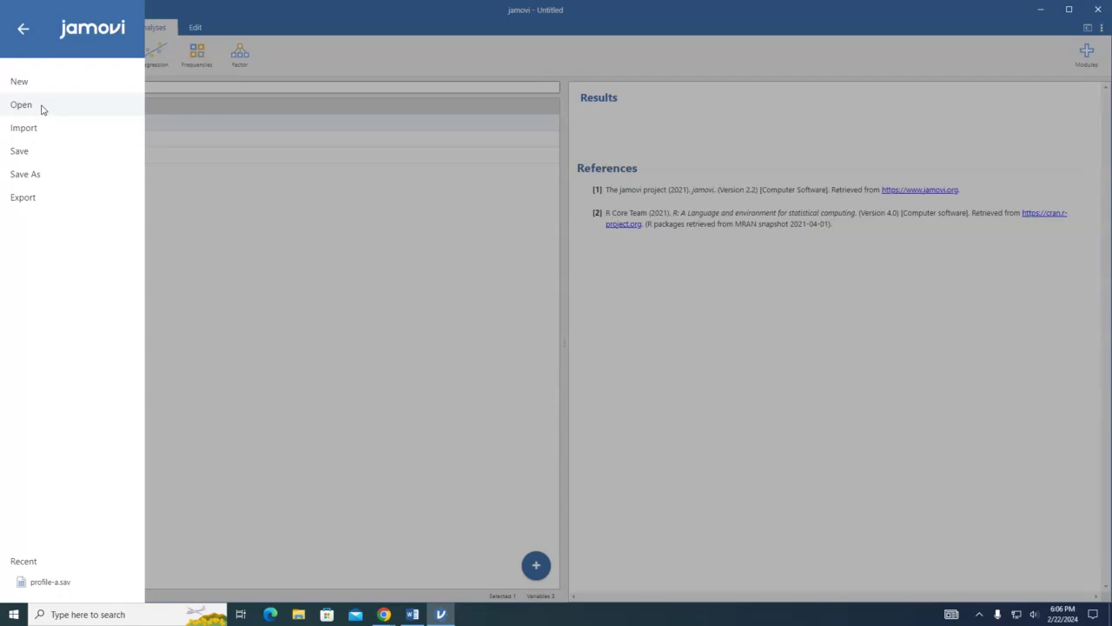
pyautogui.click(329, 66)
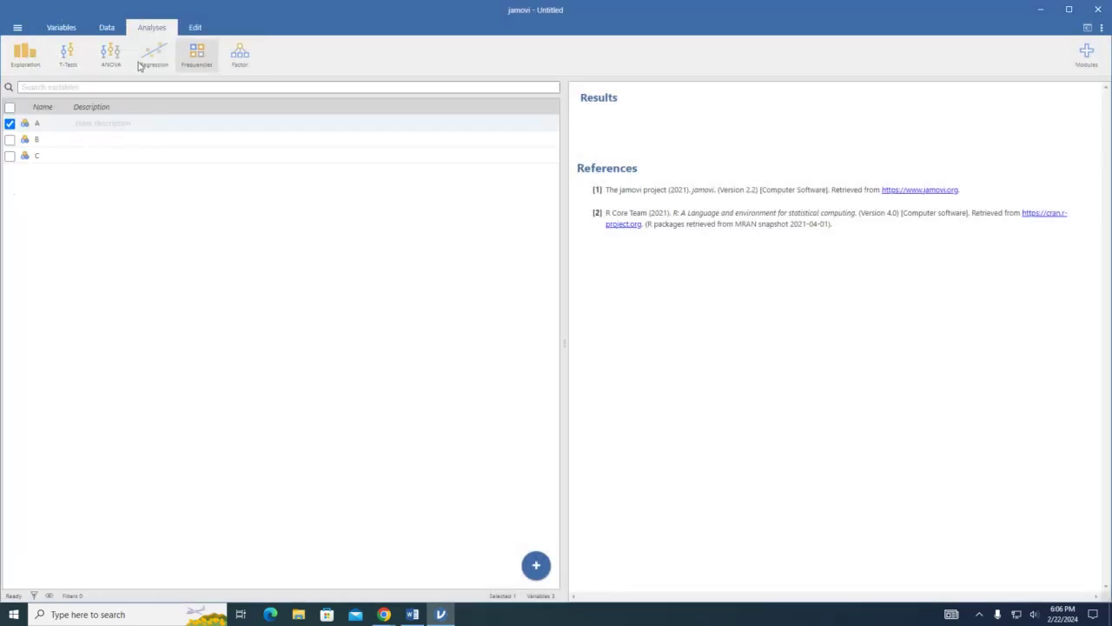
pyautogui.click(17, 29)
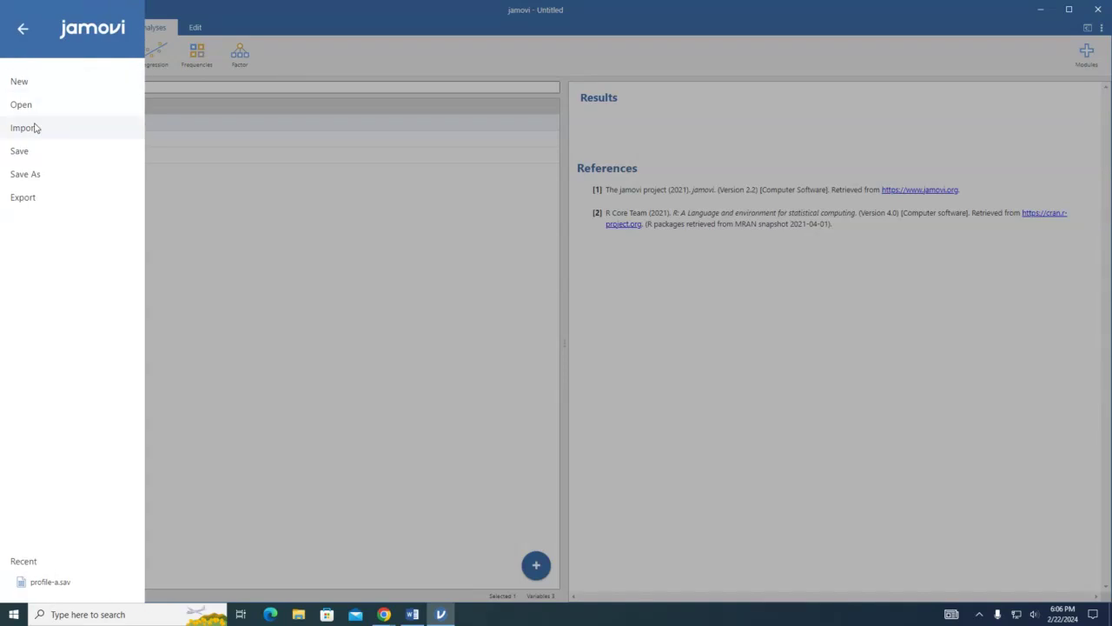
pyautogui.click(45, 108)
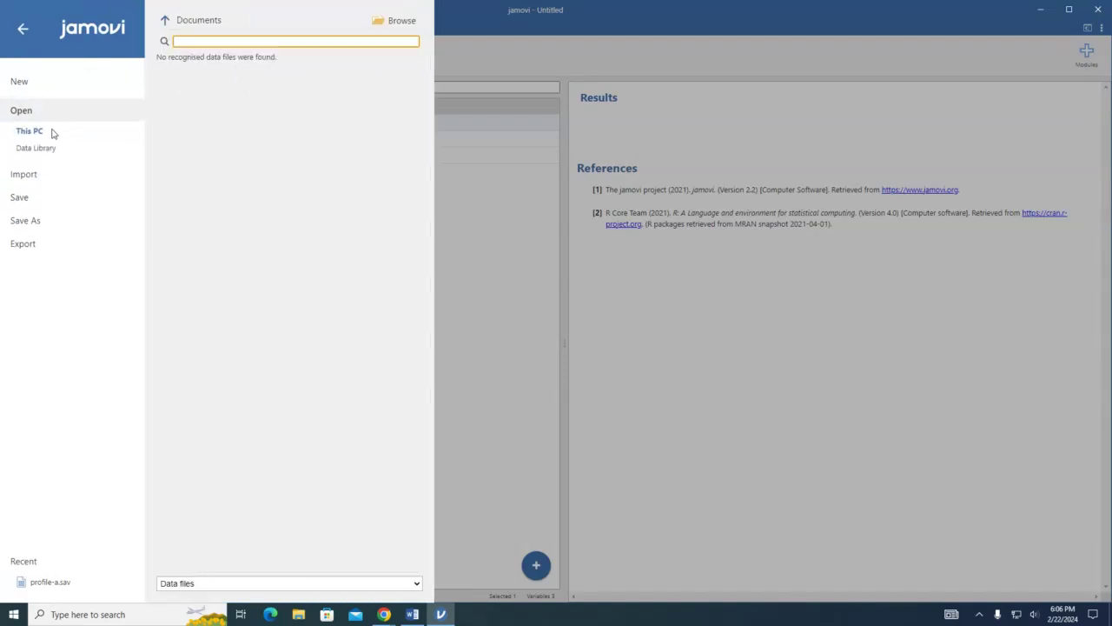
pyautogui.click(405, 21)
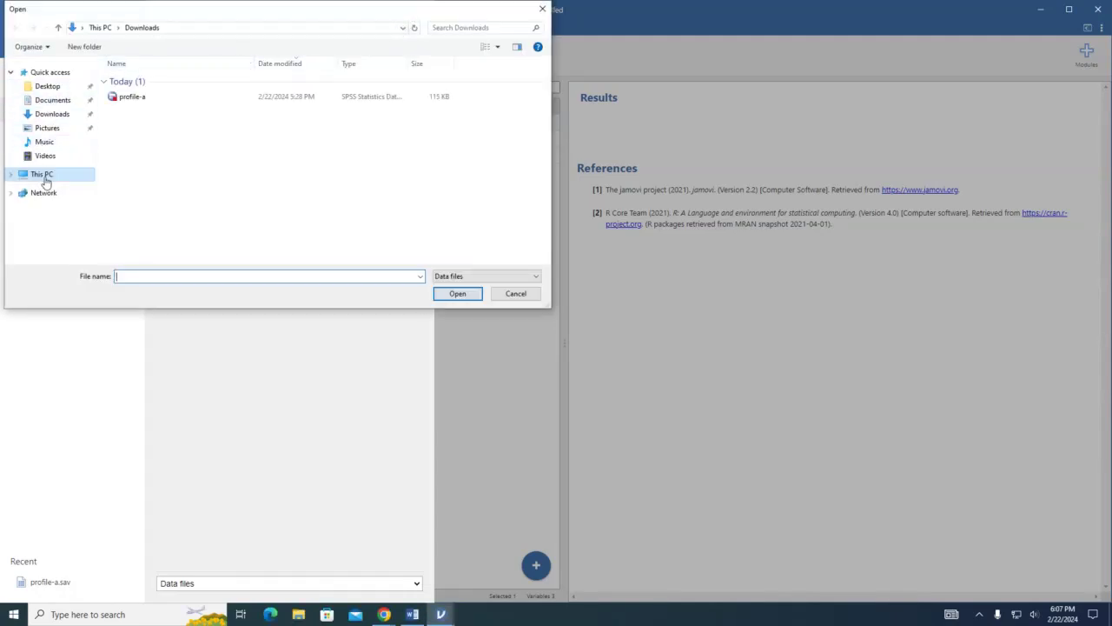
pyautogui.click(52, 115)
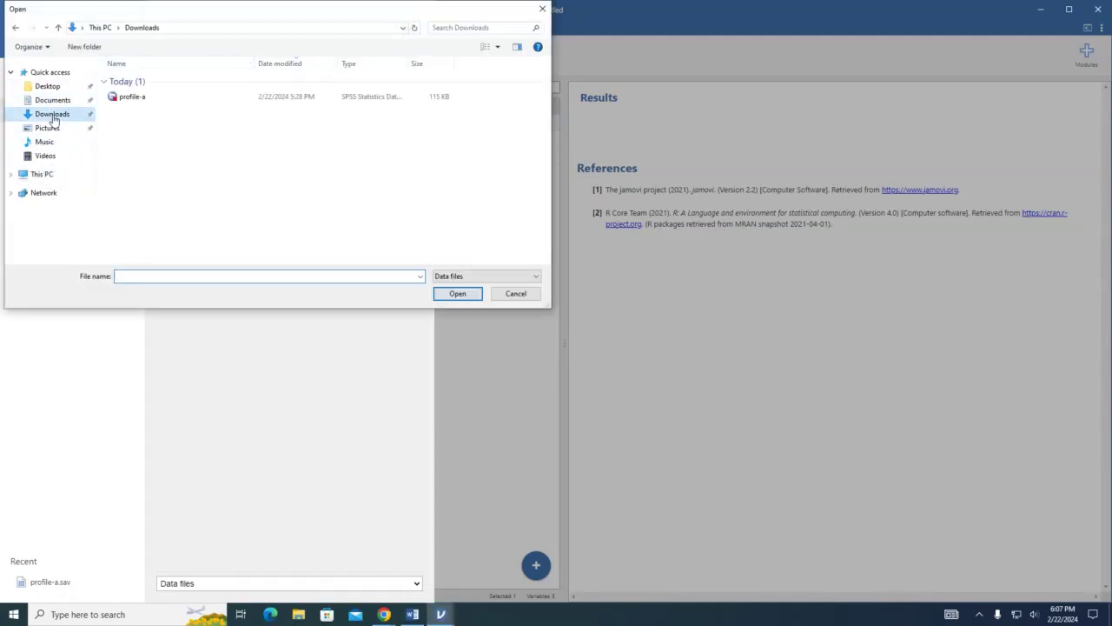
pyautogui.click(156, 101)
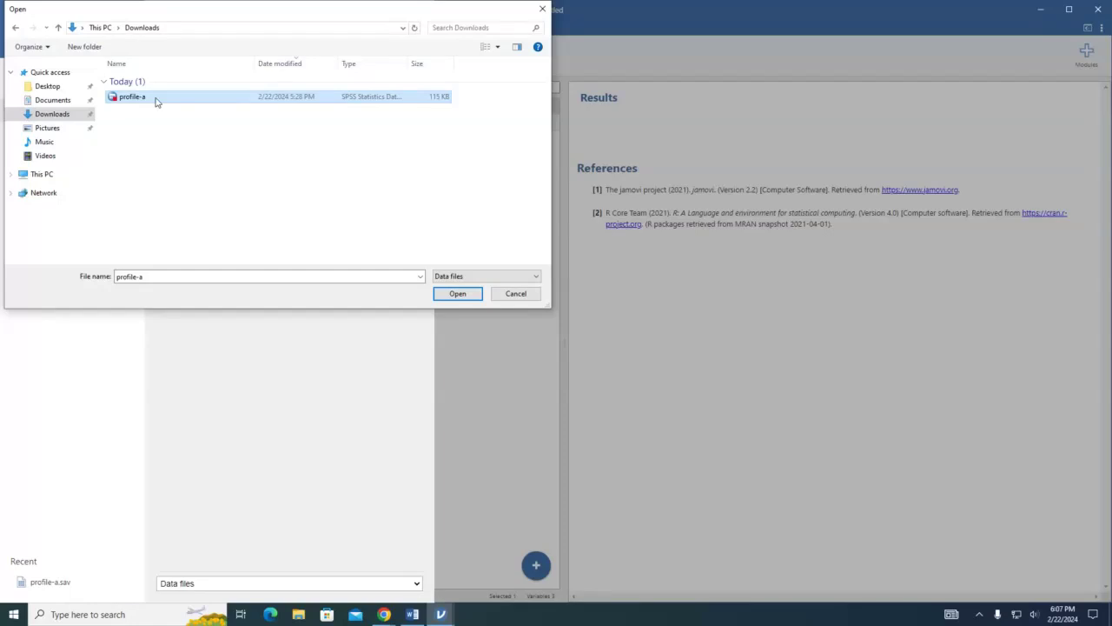
pyautogui.doubleClick(157, 102)
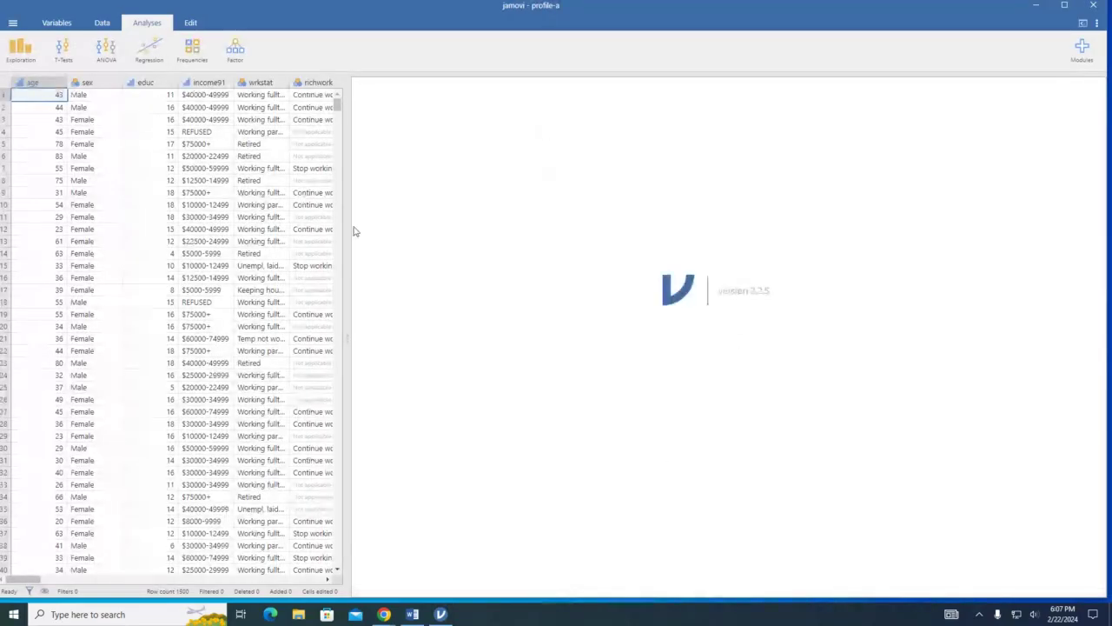
pyautogui.moveTo(348, 232); pyautogui.dragTo(648, 274)
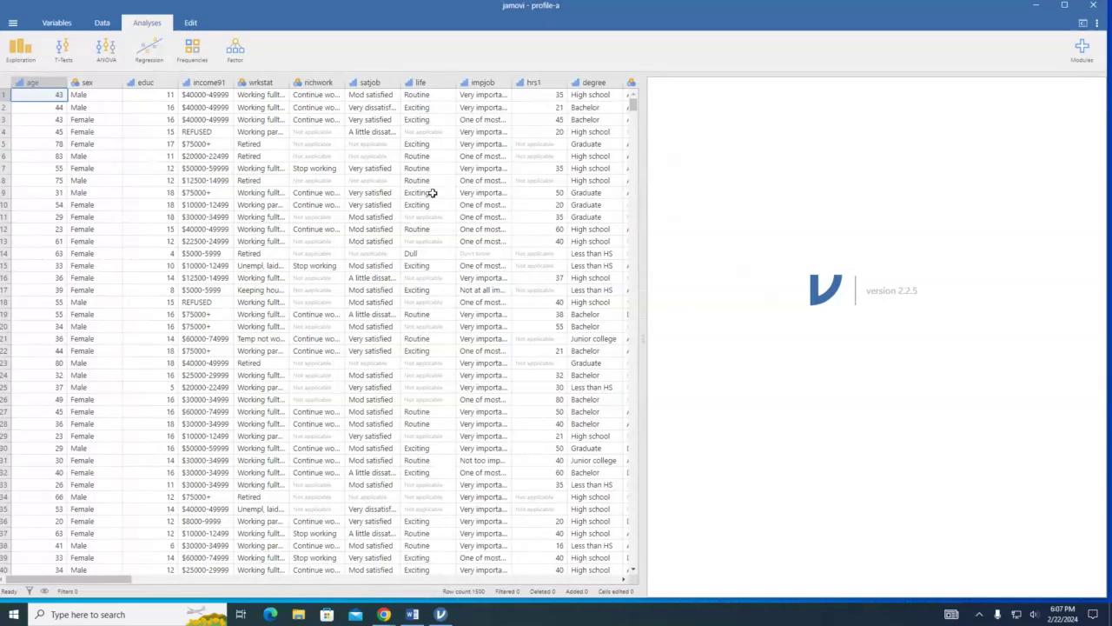
# Examine the profile-a dataset through to its last row and across its variables, returning to the first row and column.
pyautogui.scroll(-5, 109, 159)
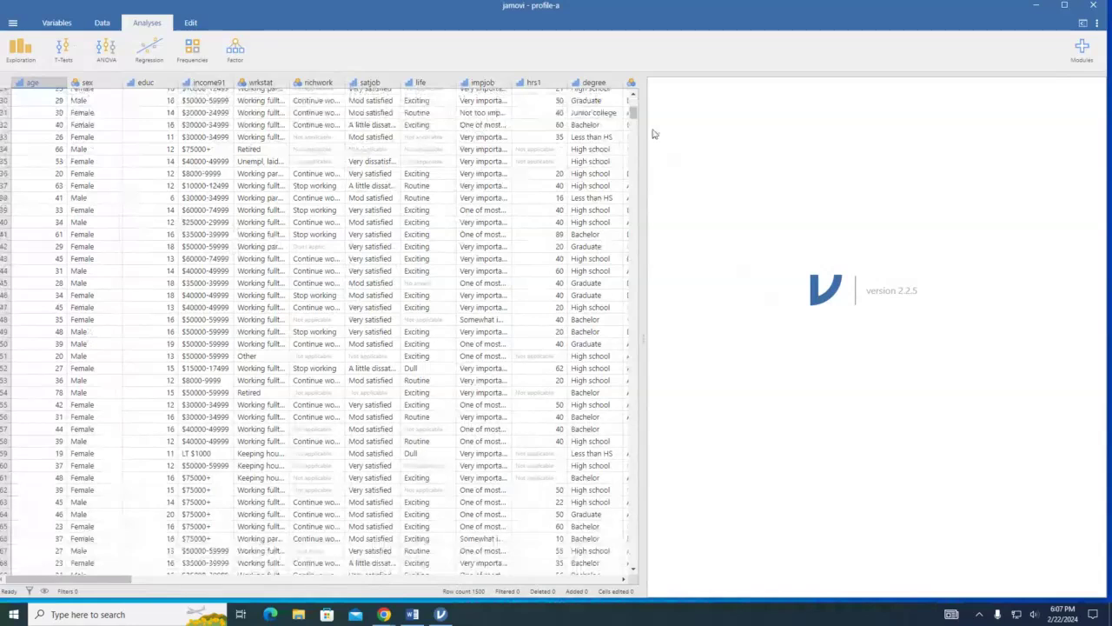
pyautogui.moveTo(633, 114); pyautogui.dragTo(673, 547)
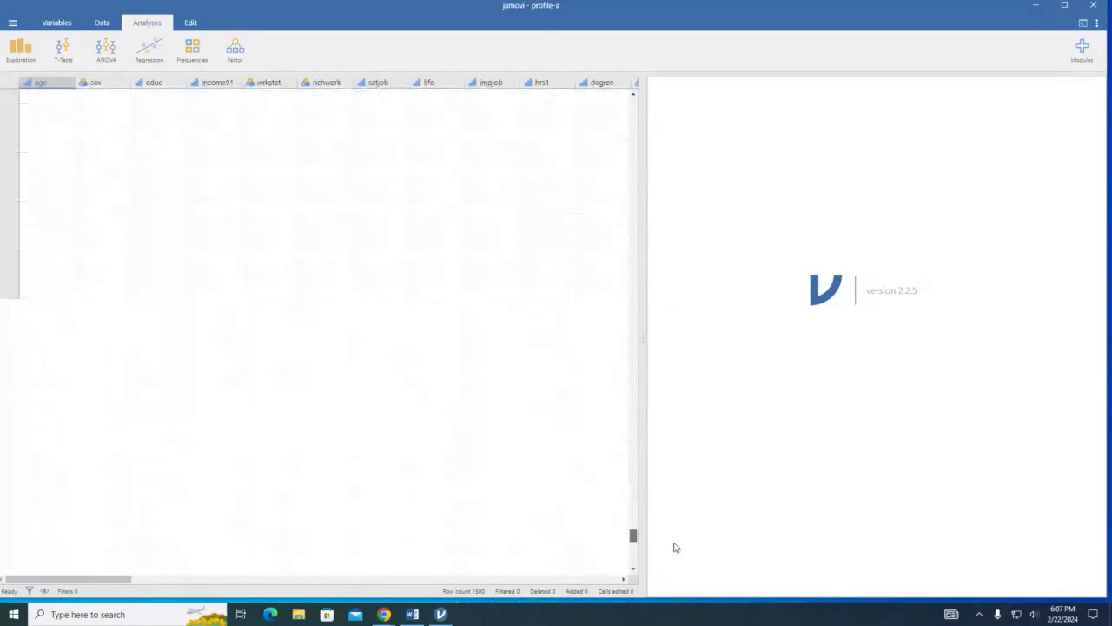
pyautogui.scroll(-3, 434, 375)
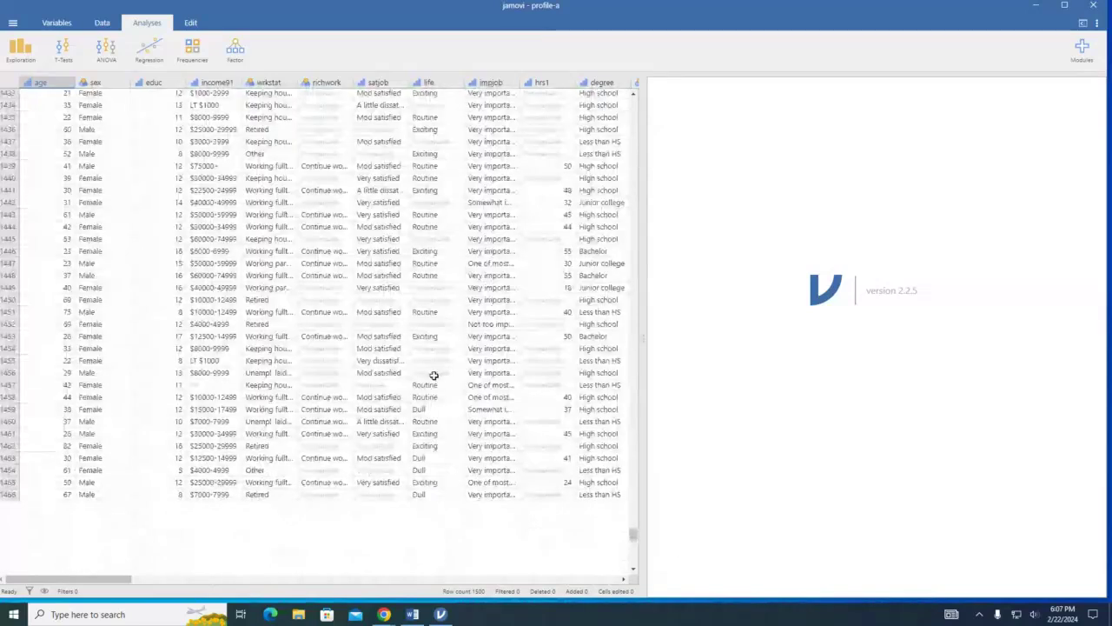
pyautogui.scroll(-10, 433, 376)
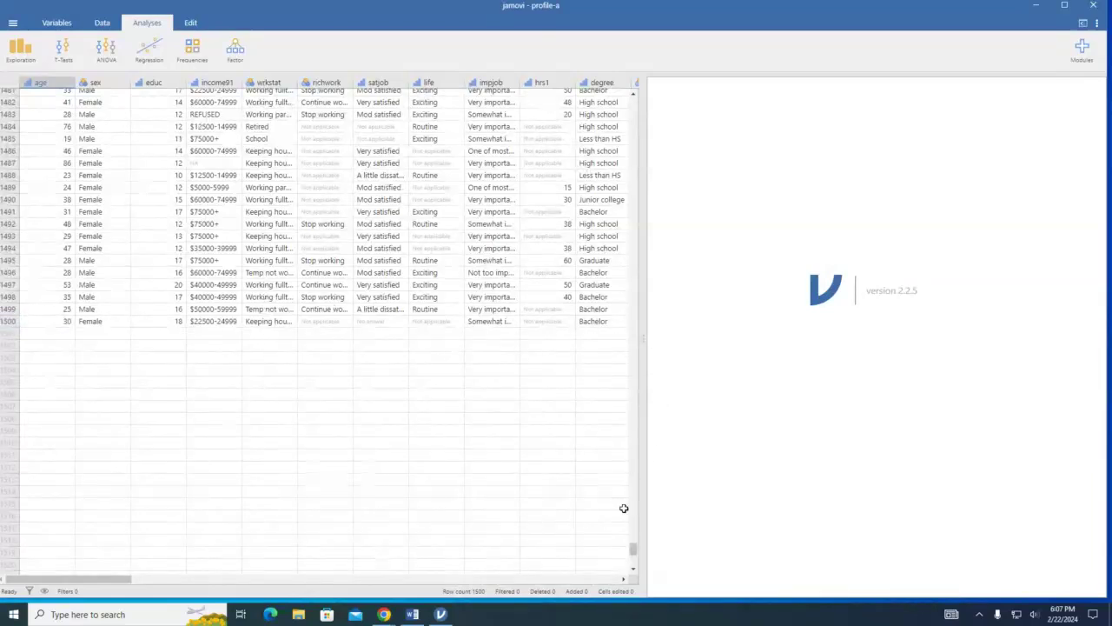
pyautogui.moveTo(634, 548); pyautogui.dragTo(670, 112)
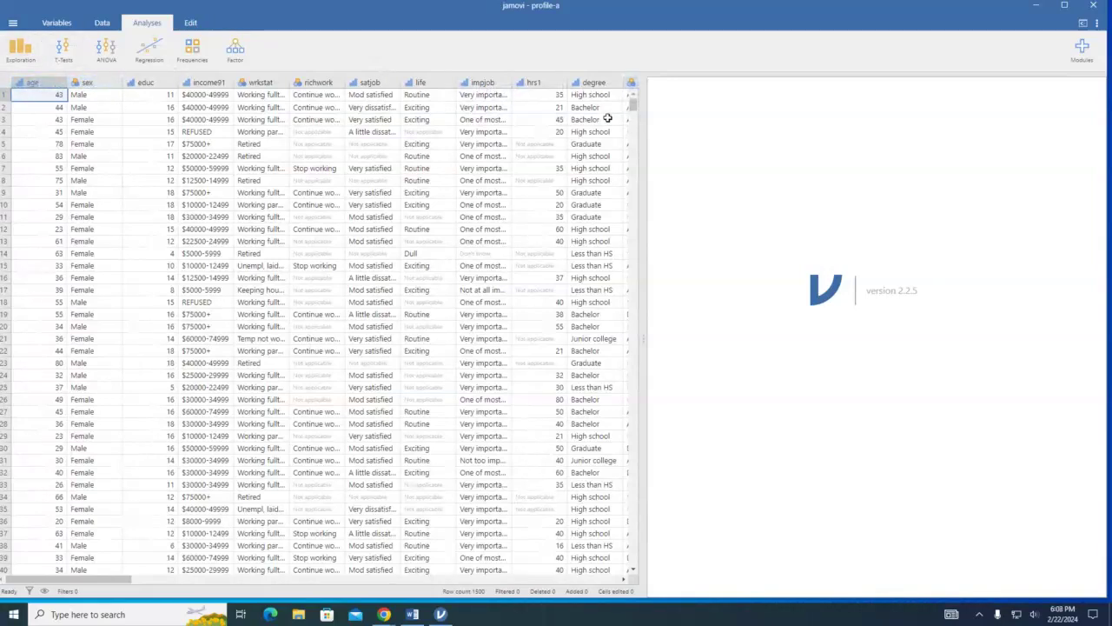
pyautogui.moveTo(99, 580); pyautogui.dragTo(470, 580)
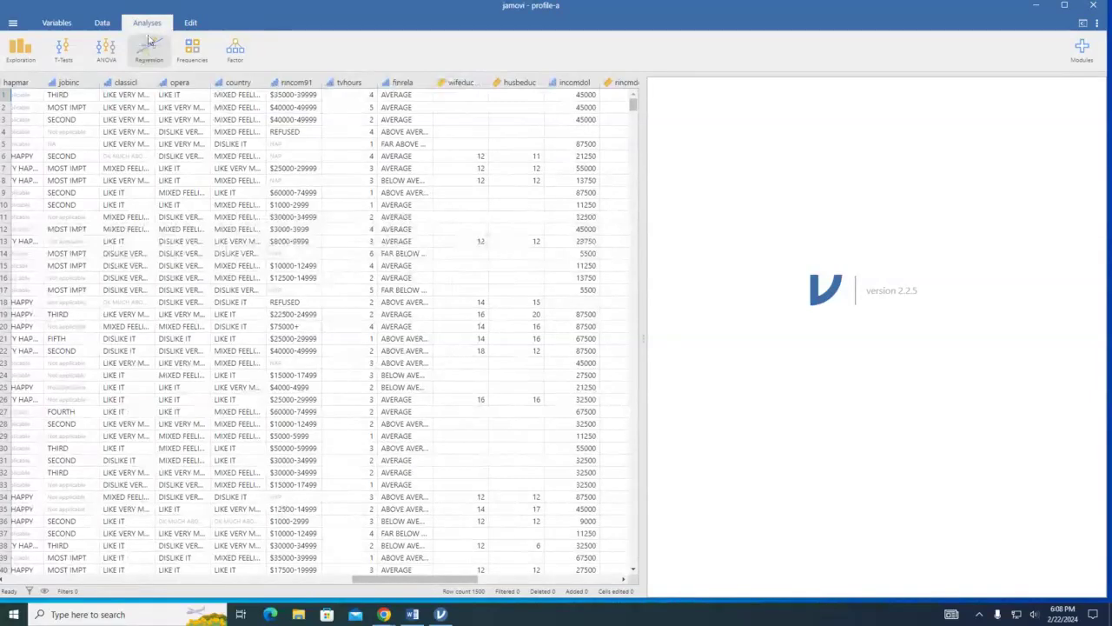
pyautogui.moveTo(417, 579); pyautogui.dragTo(3, 545)
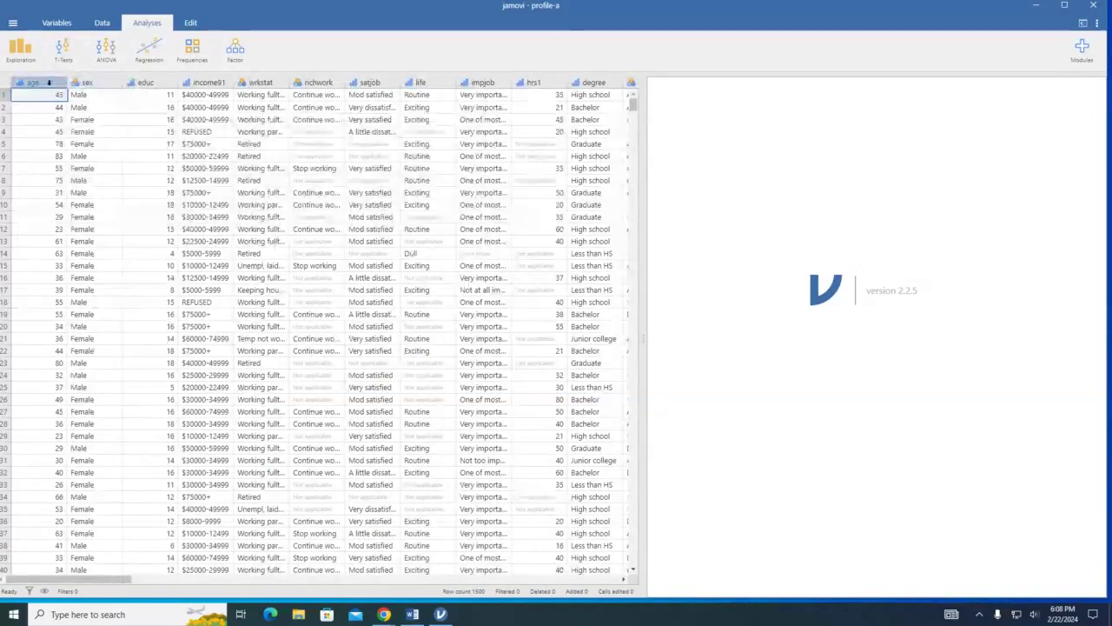
# Open the setup of the age variable and review its measure type options, data type options and missing values.
pyautogui.click(48, 82)
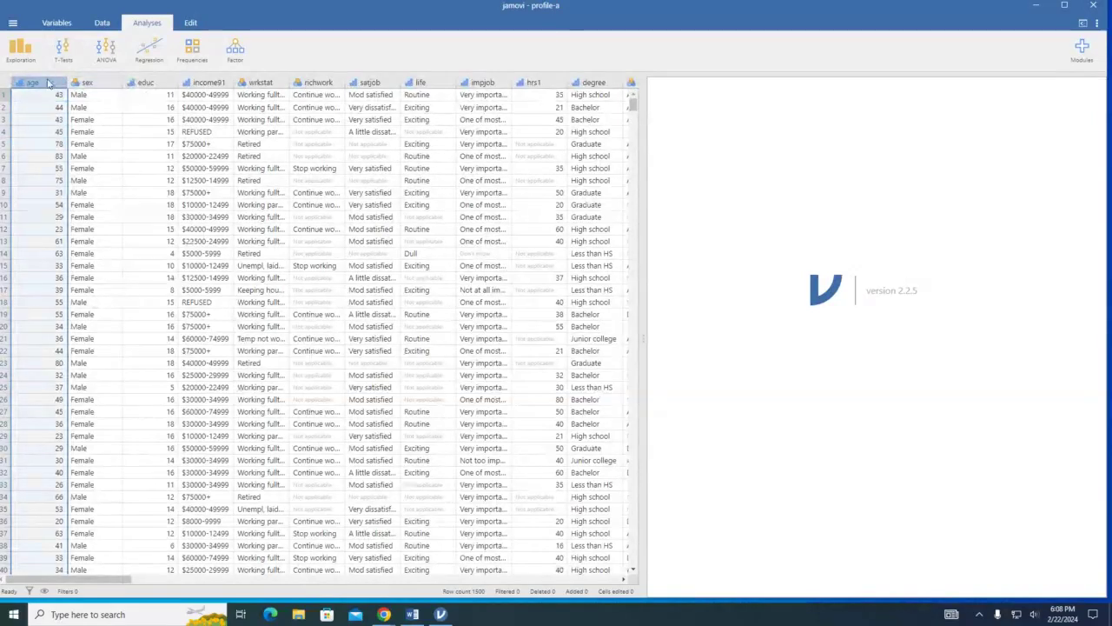
pyautogui.doubleClick(48, 82)
pyautogui.click(511, 139)
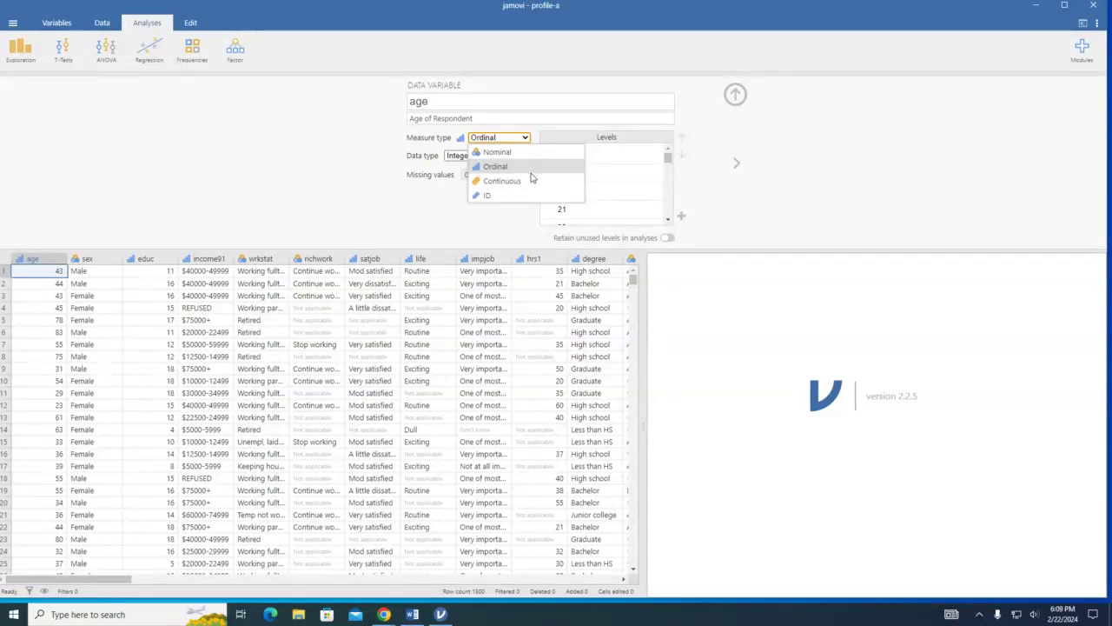
pyautogui.click(906, 155)
pyautogui.click(523, 157)
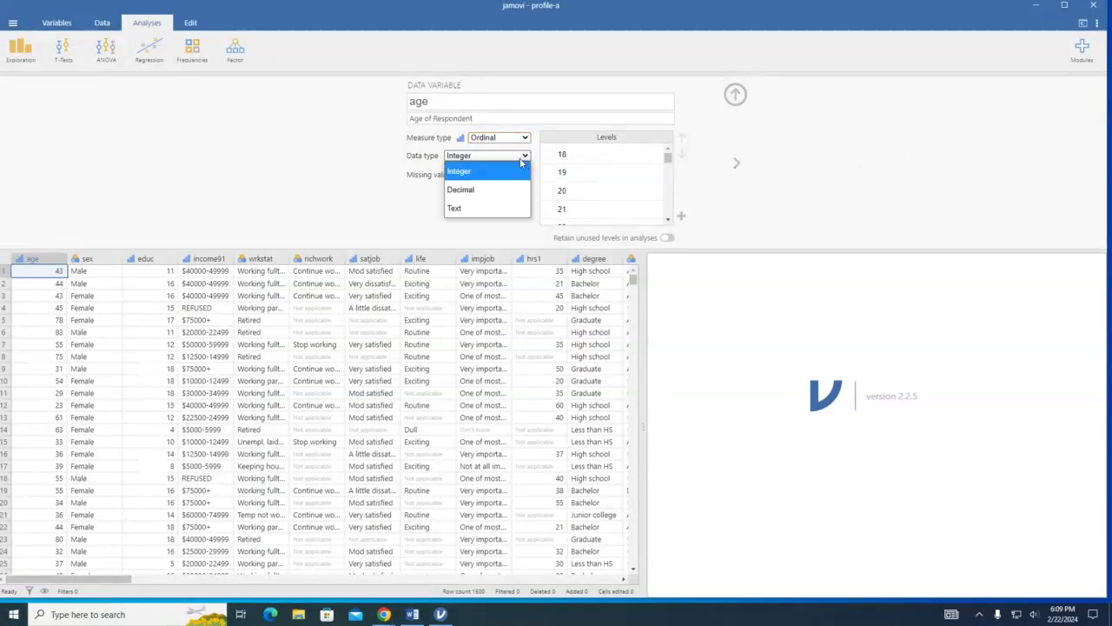
pyautogui.click(525, 139)
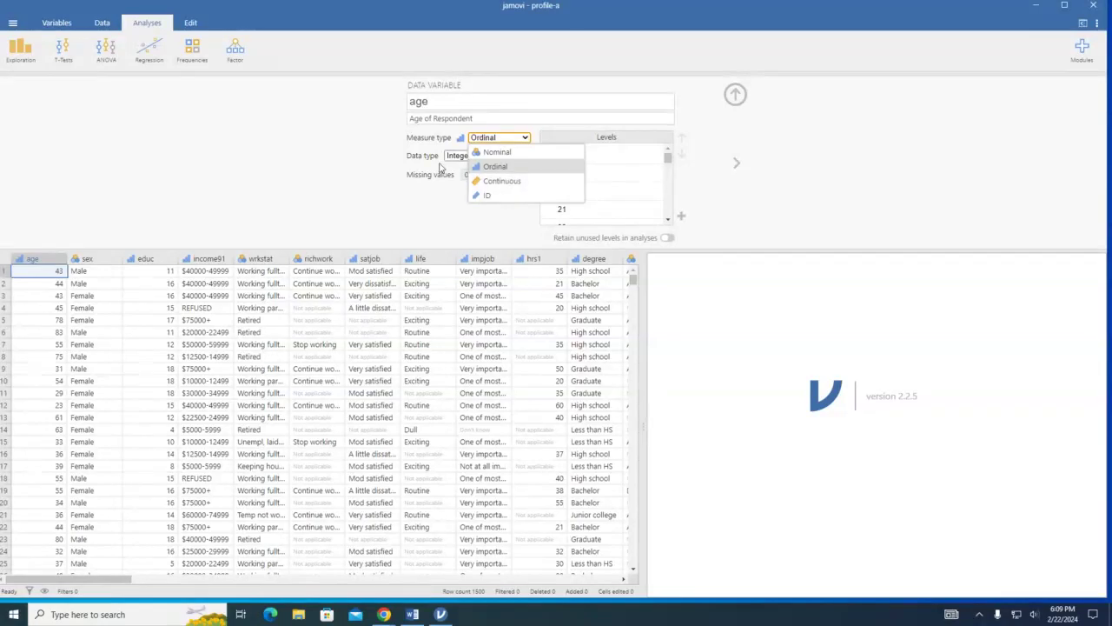
pyautogui.click(431, 196)
pyautogui.click(513, 159)
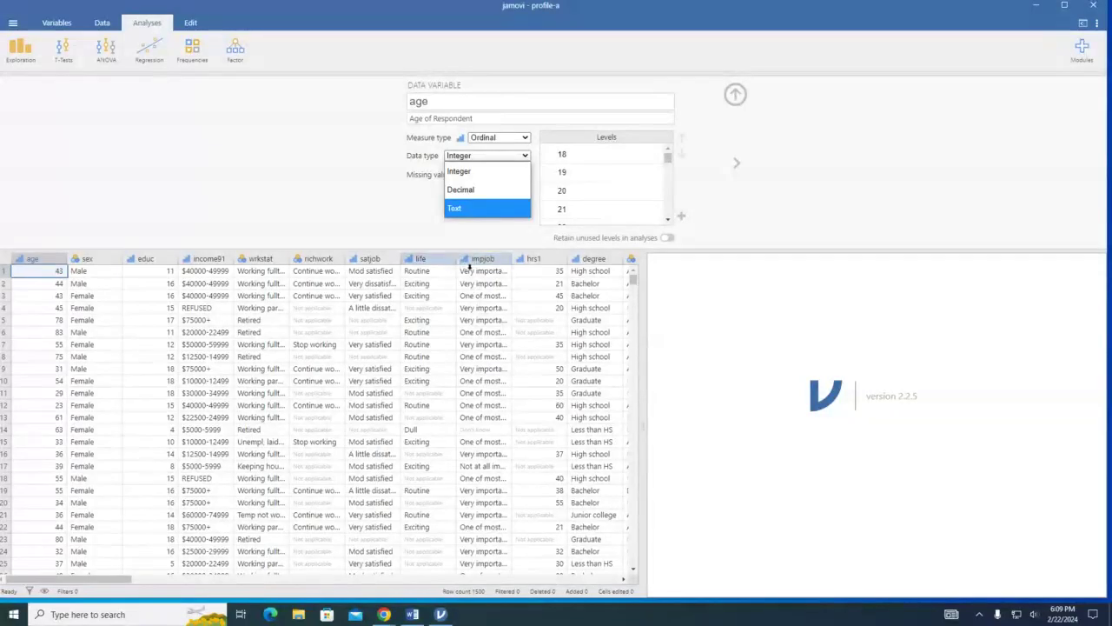
pyautogui.click(430, 151)
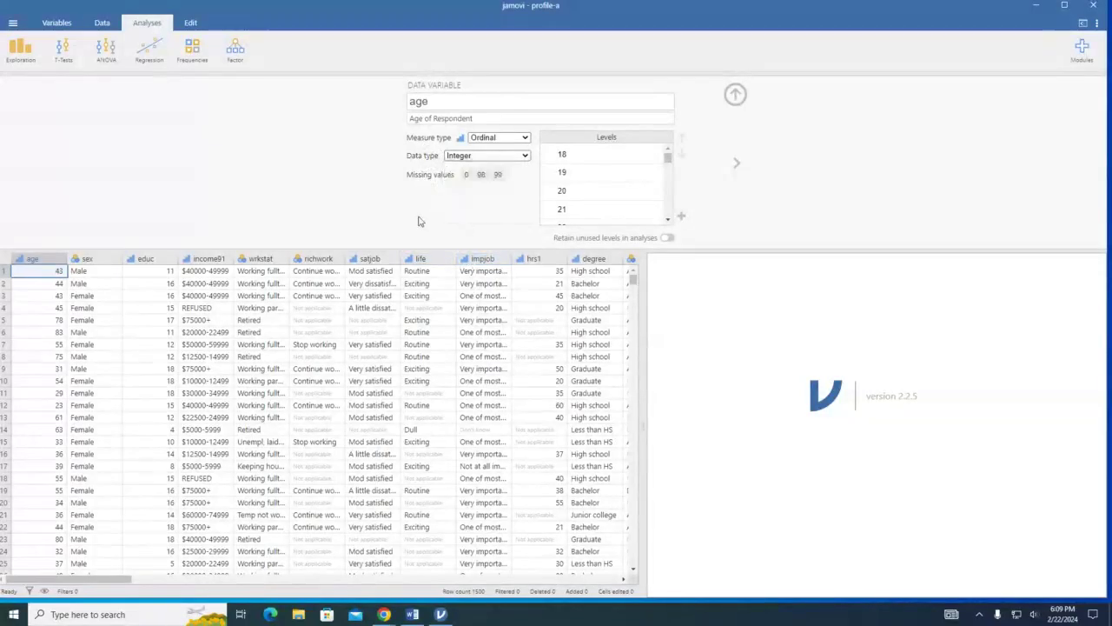
pyautogui.click(465, 176)
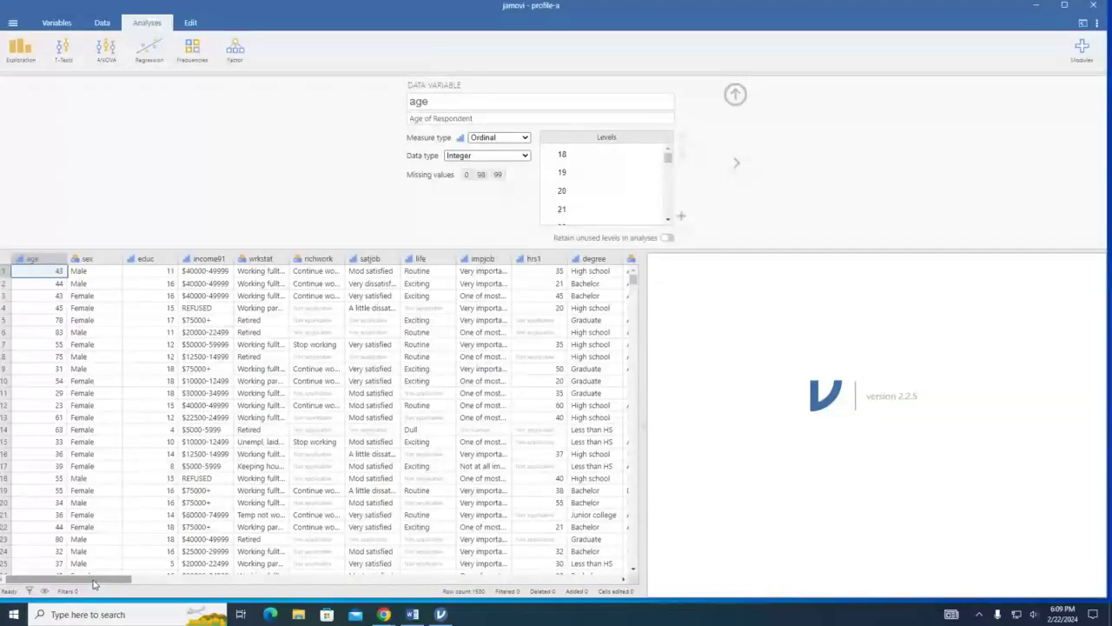
# Look across the dataset's variables and examine the age variable's name, description and levels.
pyautogui.moveTo(94, 582); pyautogui.dragTo(226, 552)
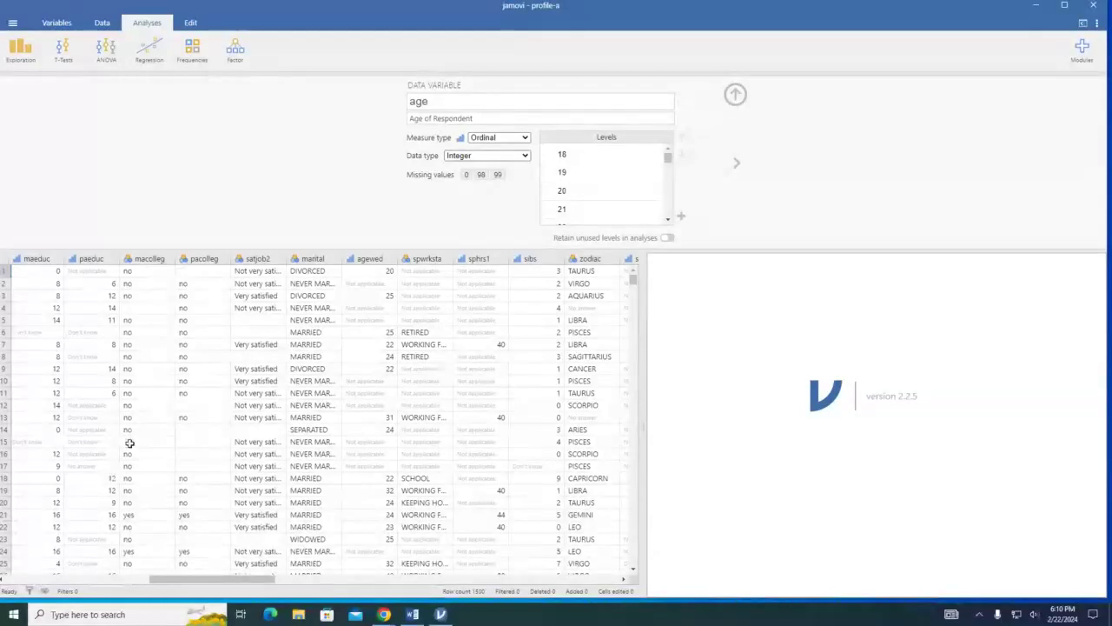
pyautogui.moveTo(191, 579); pyautogui.dragTo(50, 574)
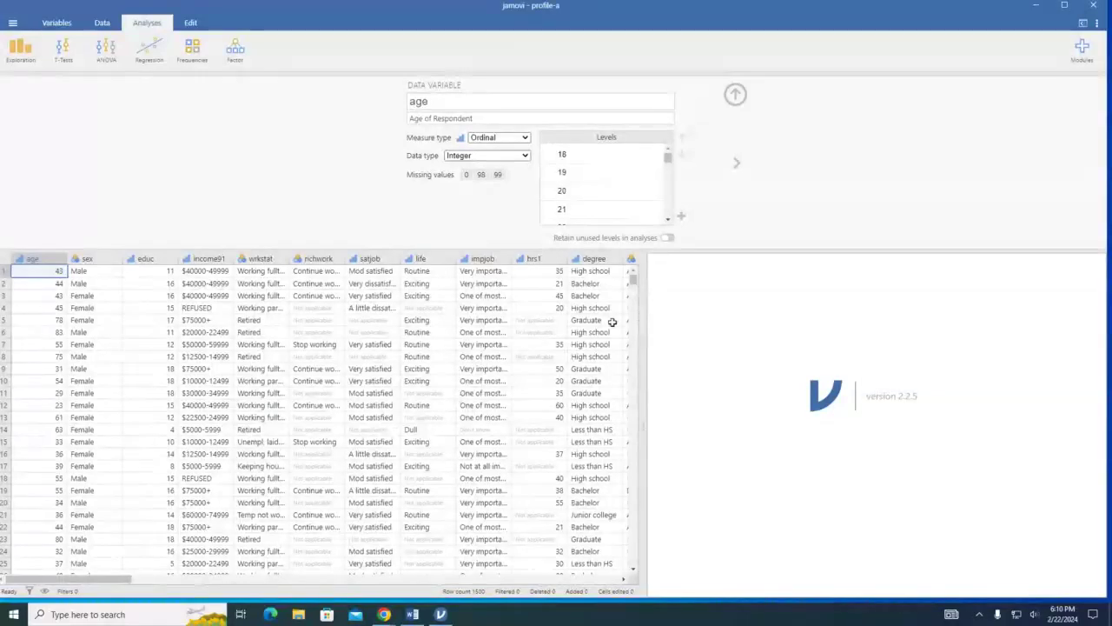
pyautogui.click(443, 101)
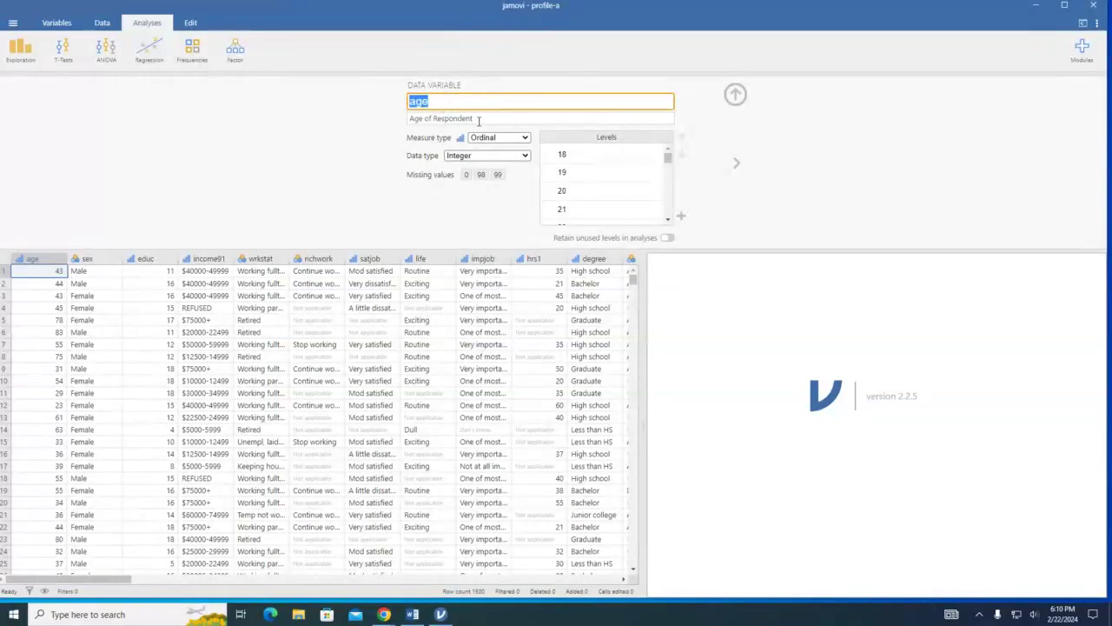
pyautogui.click(488, 117)
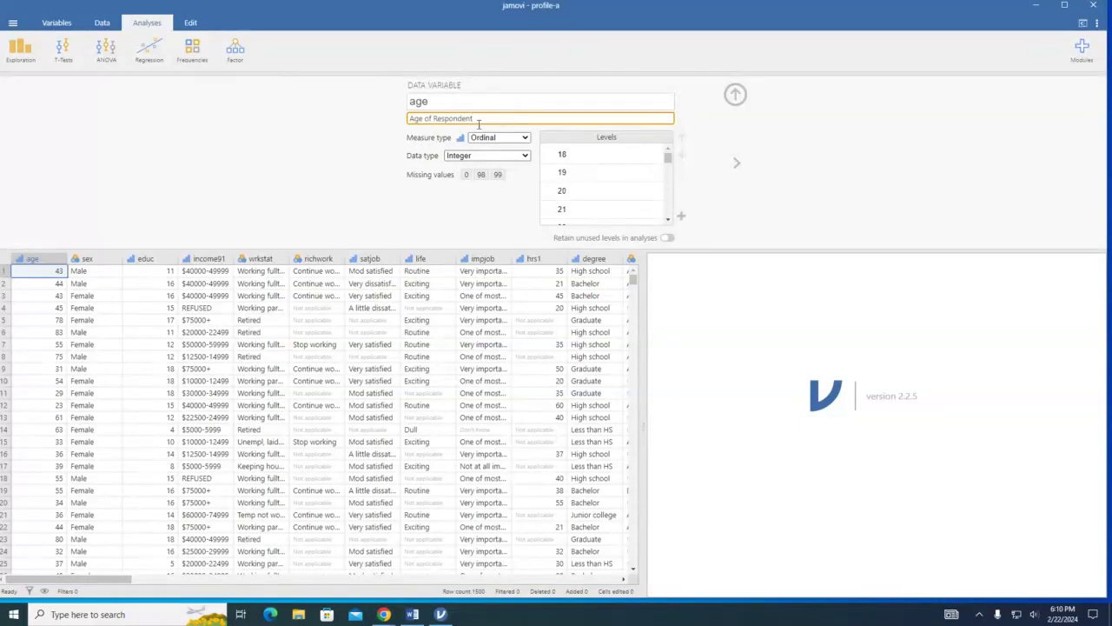
pyautogui.click(588, 154)
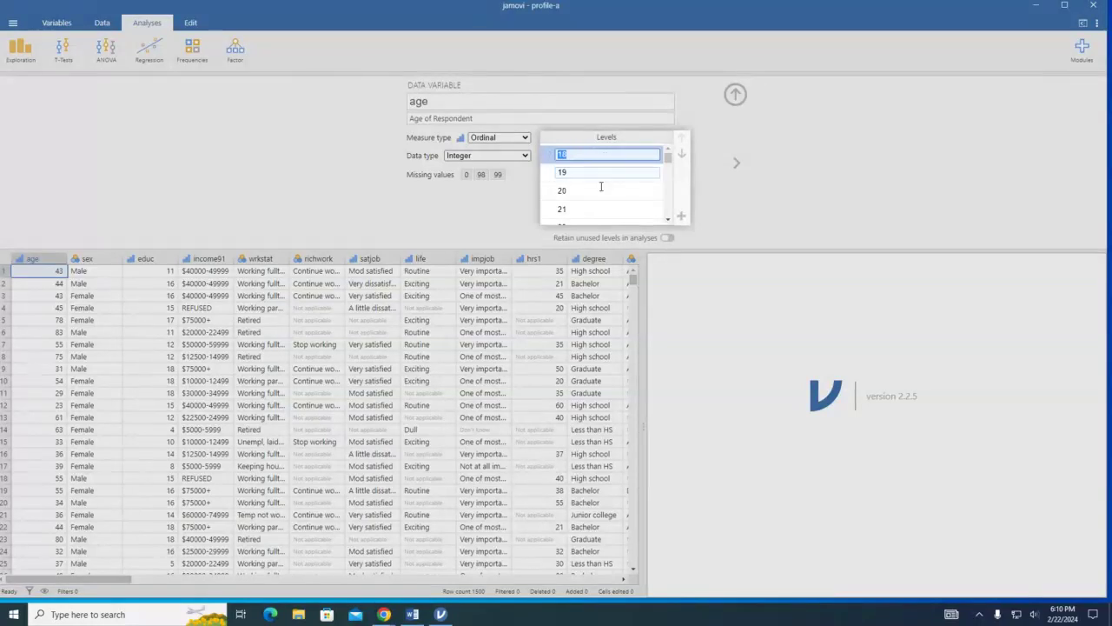
pyautogui.click(616, 154)
pyautogui.click(531, 180)
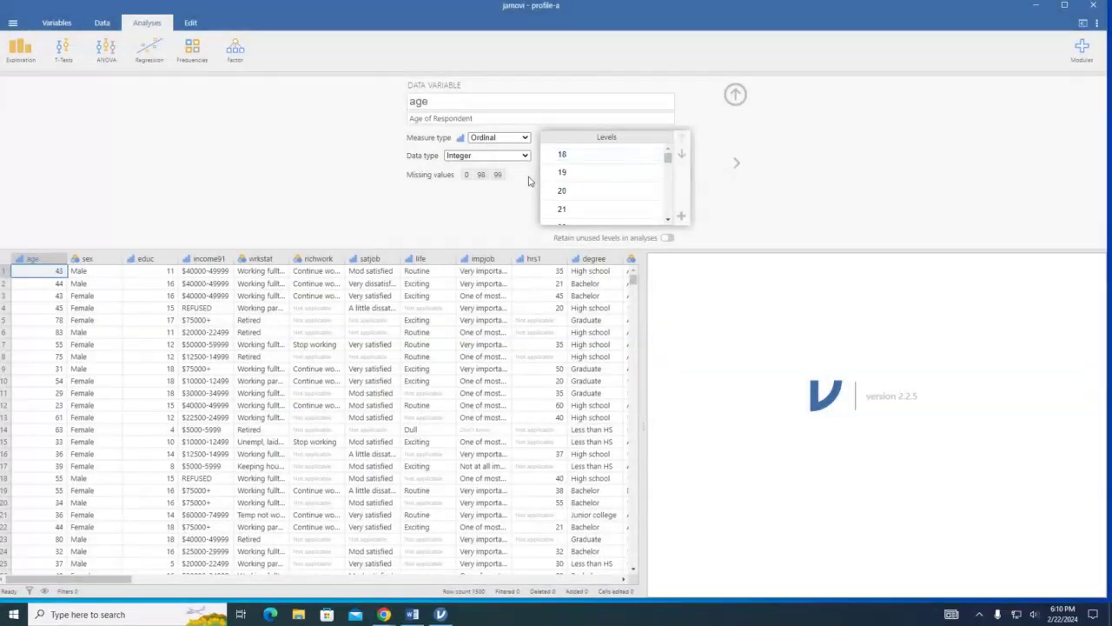
# Try to add a level with the value "died" to the age variable.
pyautogui.click(682, 217)
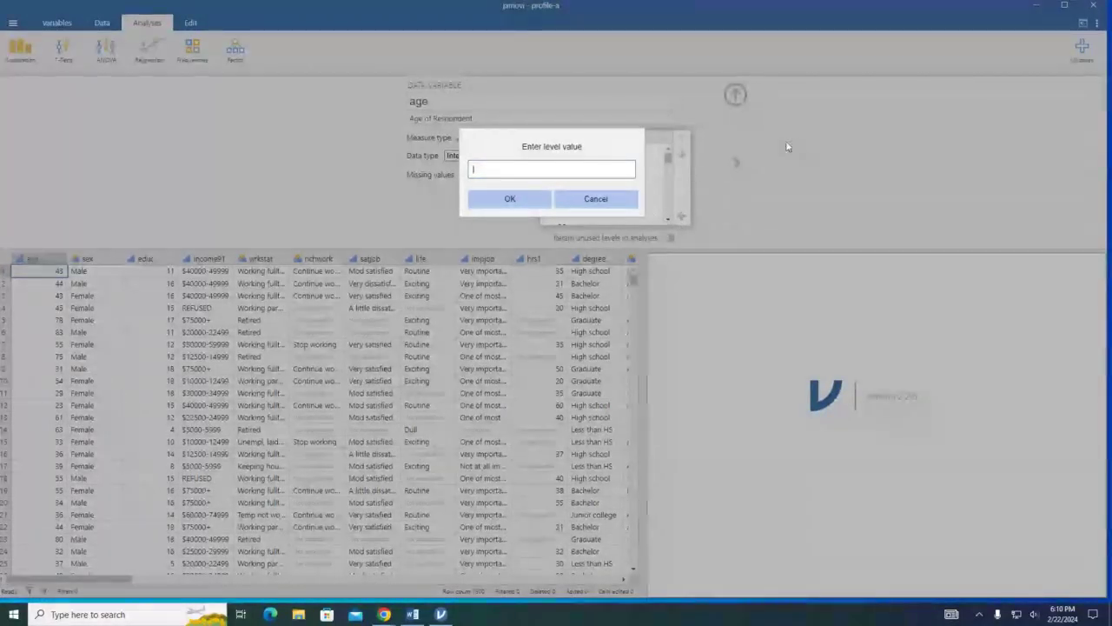
pyautogui.write('de')
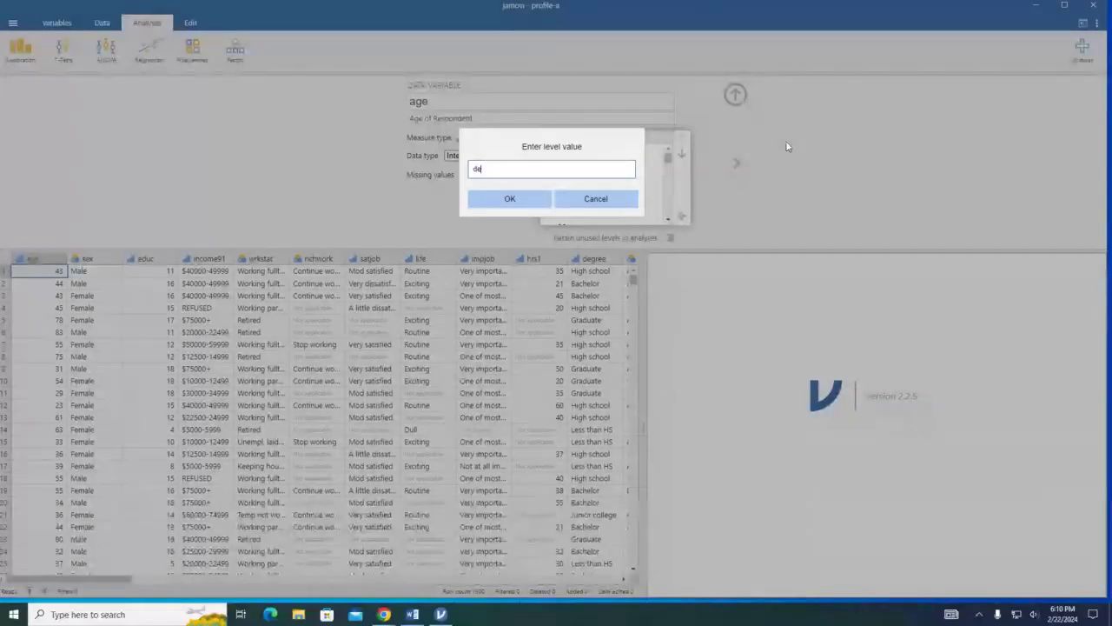
pyautogui.press('BackSpace')
pyautogui.press('BackSpace')
pyautogui.write('d')
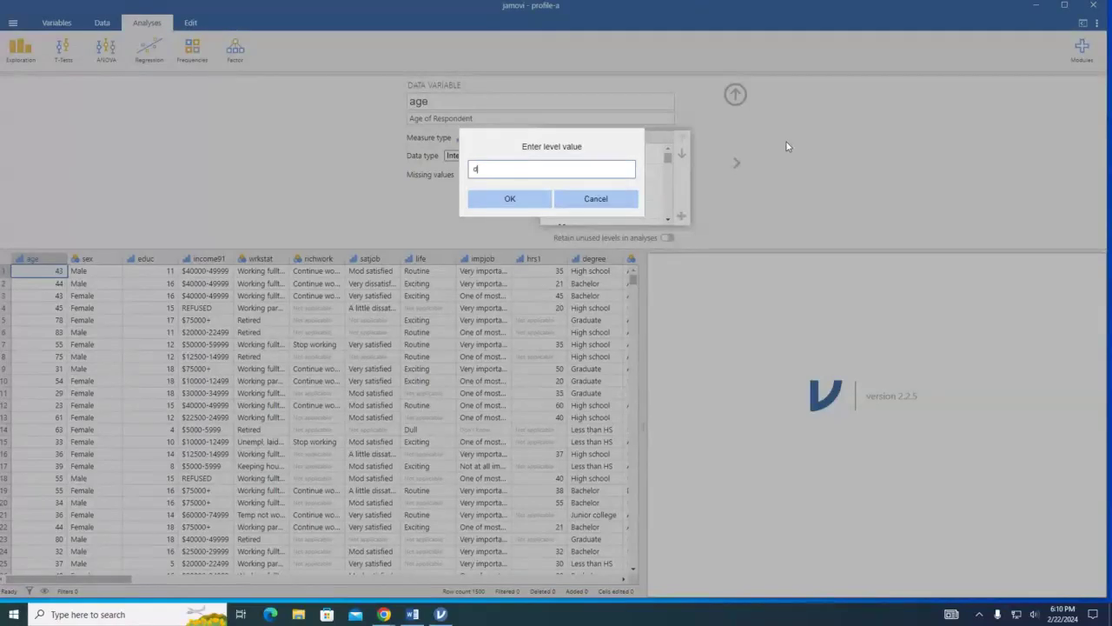
pyautogui.write('ied')
pyautogui.click(506, 201)
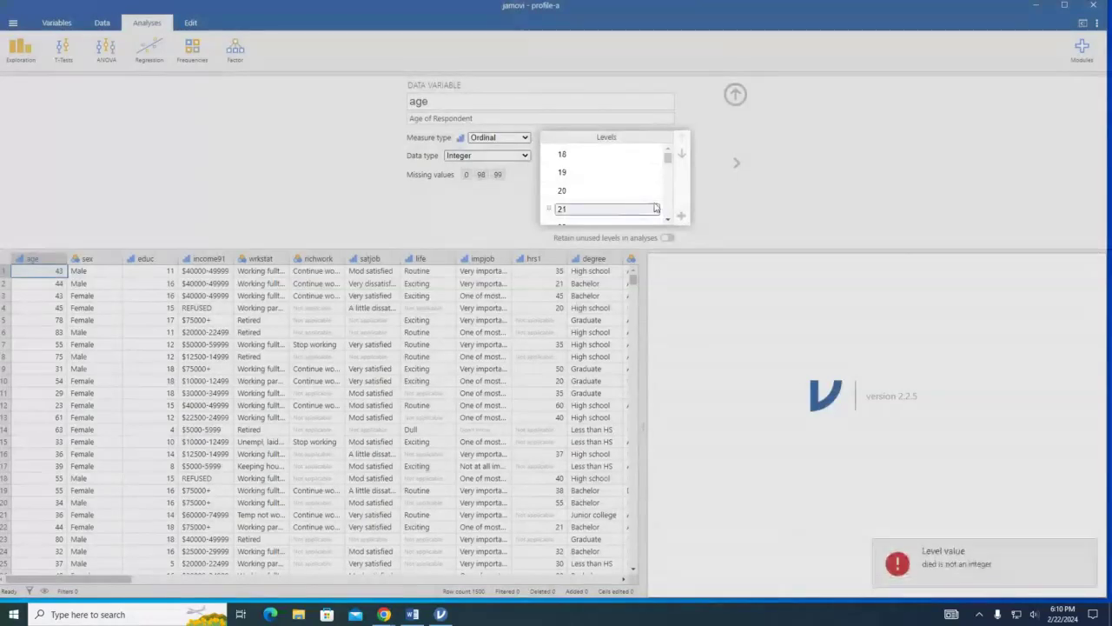
# Add a level with the value 666 after the last level of the age variable.
pyautogui.scroll(-3, 663, 219)
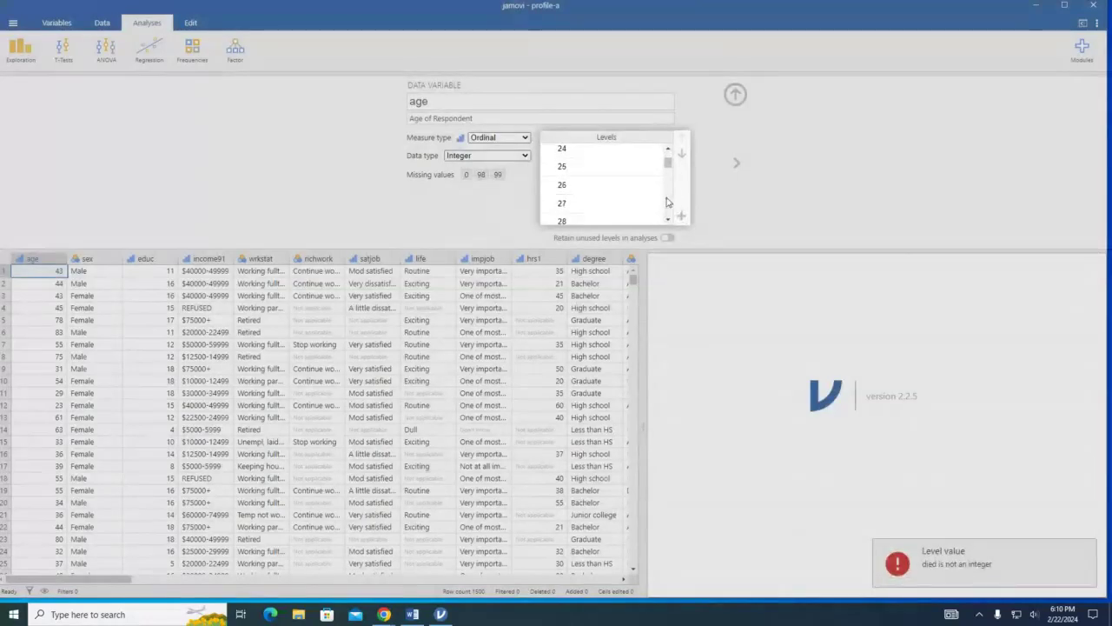
pyautogui.scroll(-15, 665, 203)
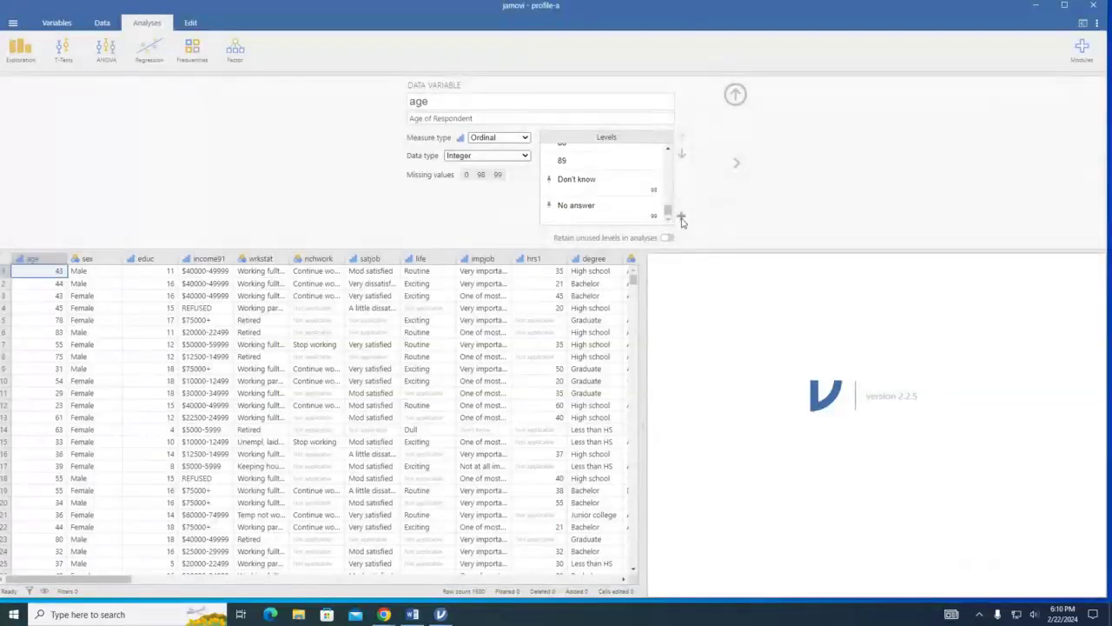
pyautogui.click(682, 216)
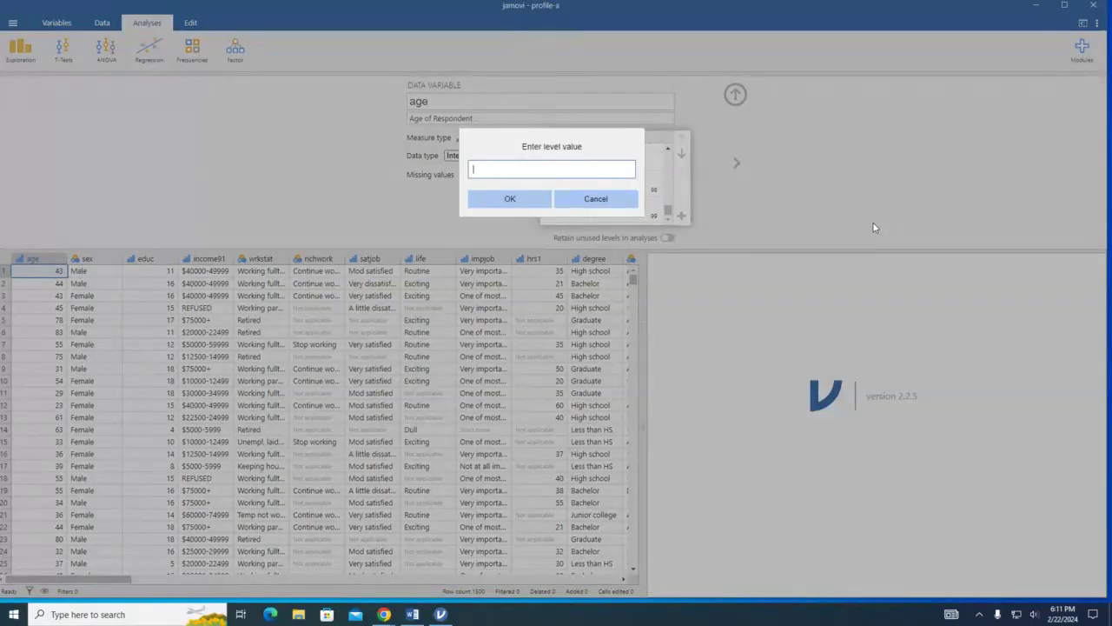
pyautogui.click(522, 200)
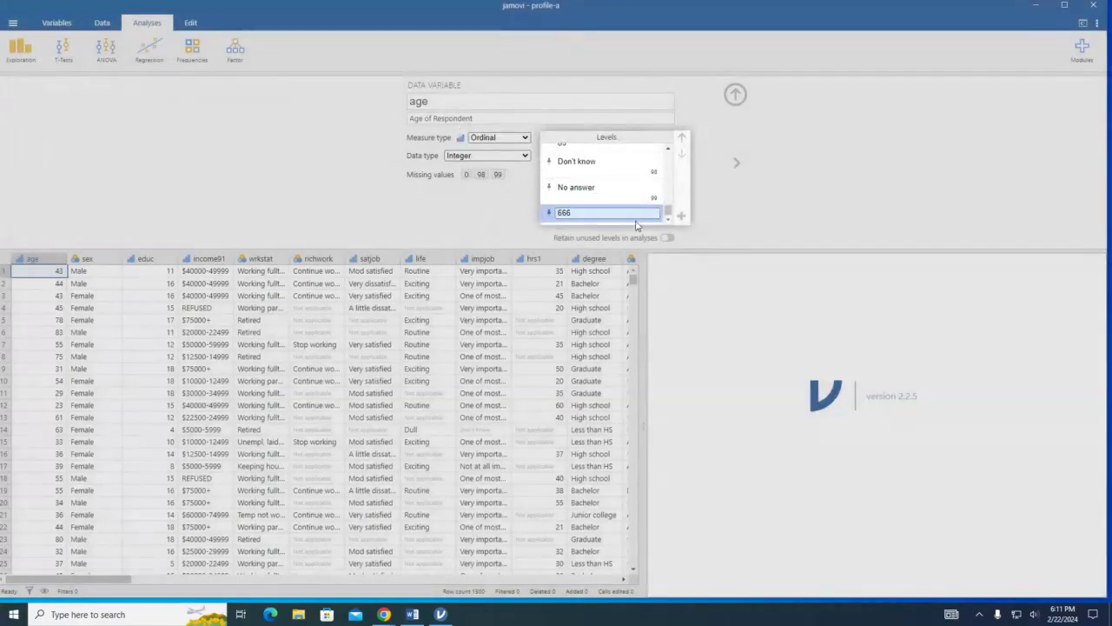
pyautogui.click(630, 210)
pyautogui.press('Return')
pyautogui.click(619, 213)
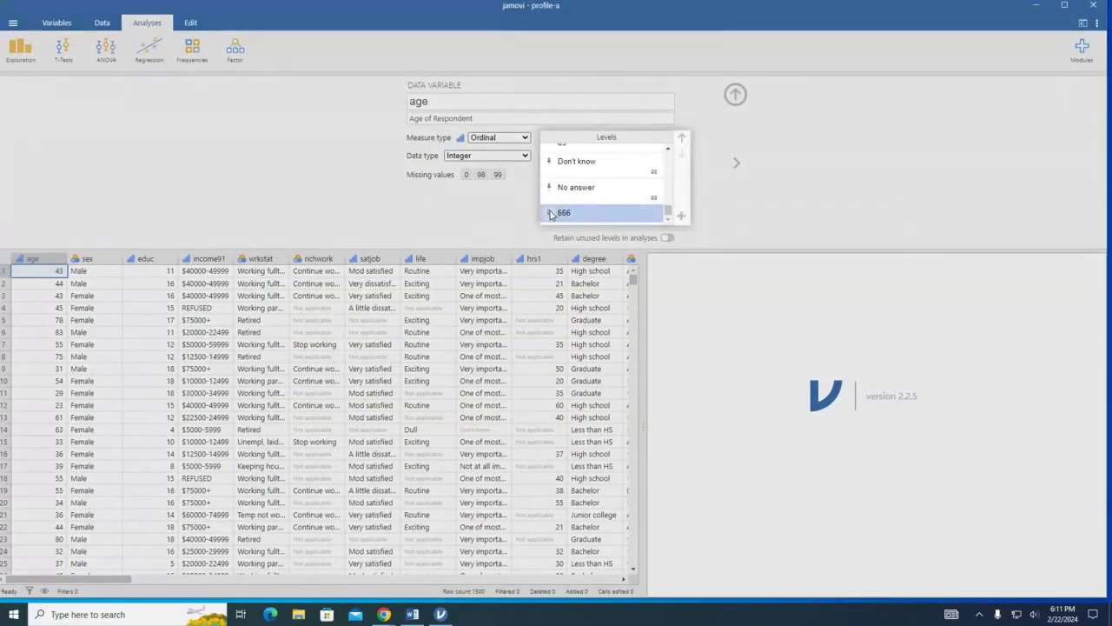
pyautogui.click(631, 214)
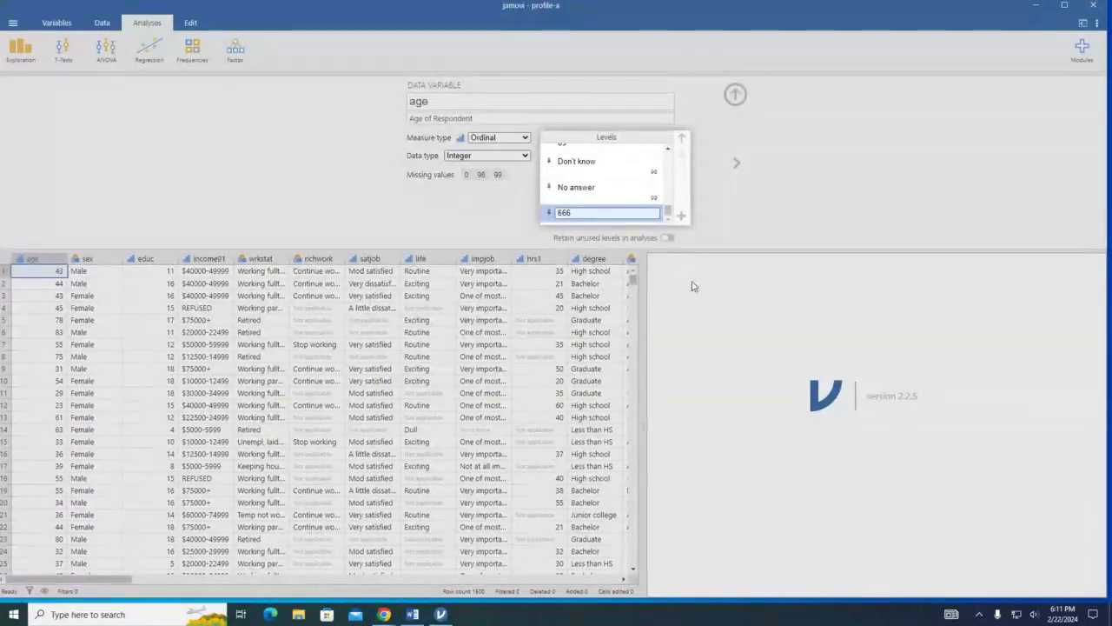
pyautogui.click(787, 167)
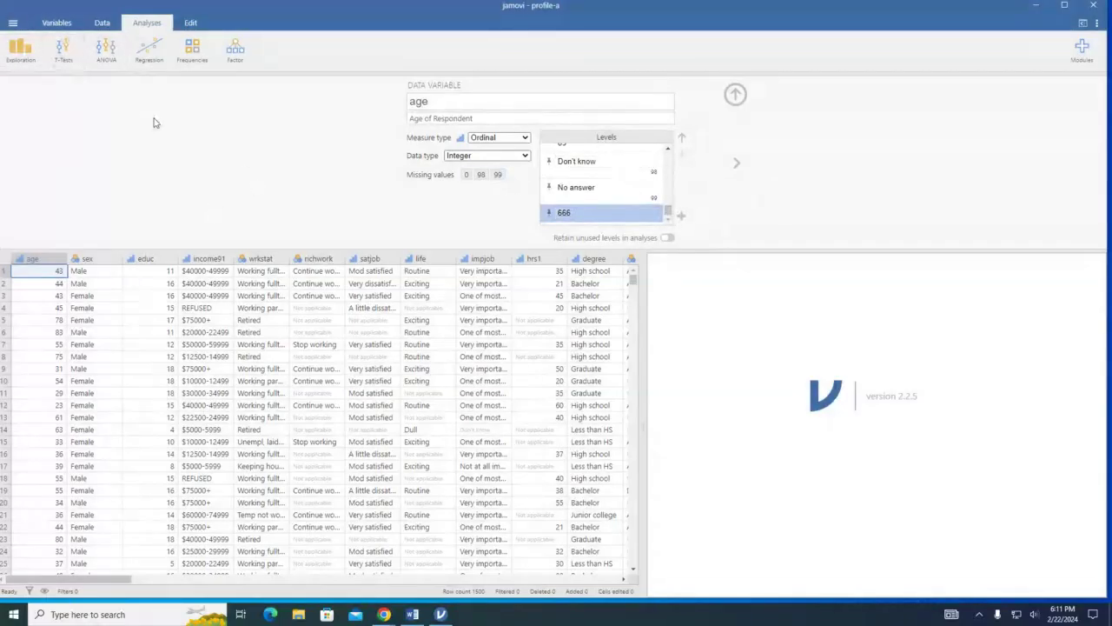
# View the sex variable's setup and run Descriptives on age, sex, educ, income91 and wrkstat.
pyautogui.click(87, 259)
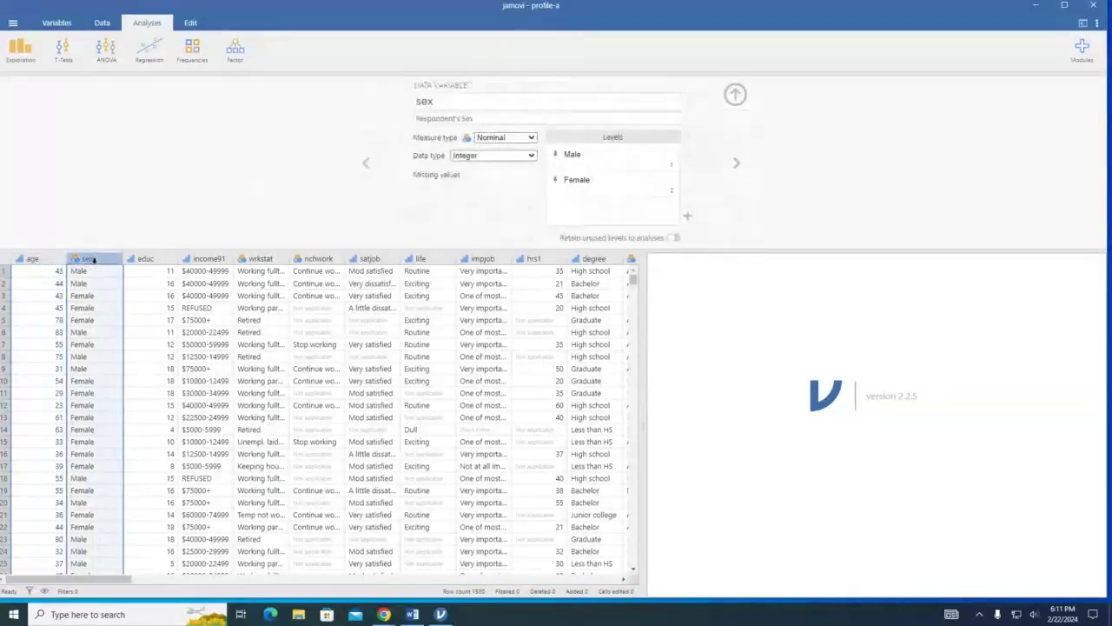
pyautogui.click(29, 54)
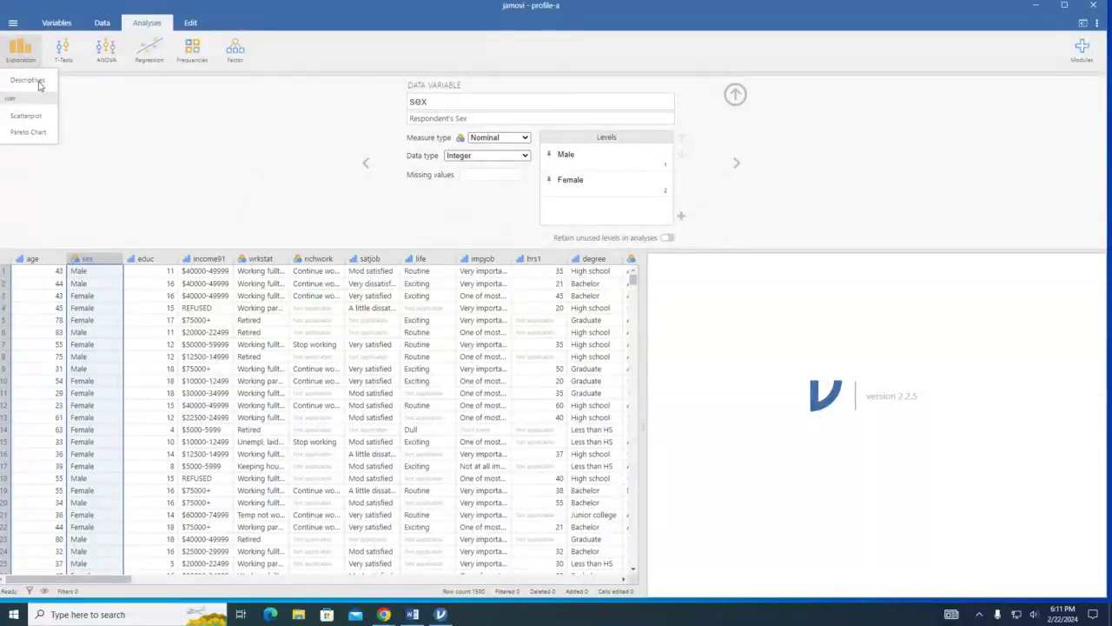
pyautogui.click(36, 83)
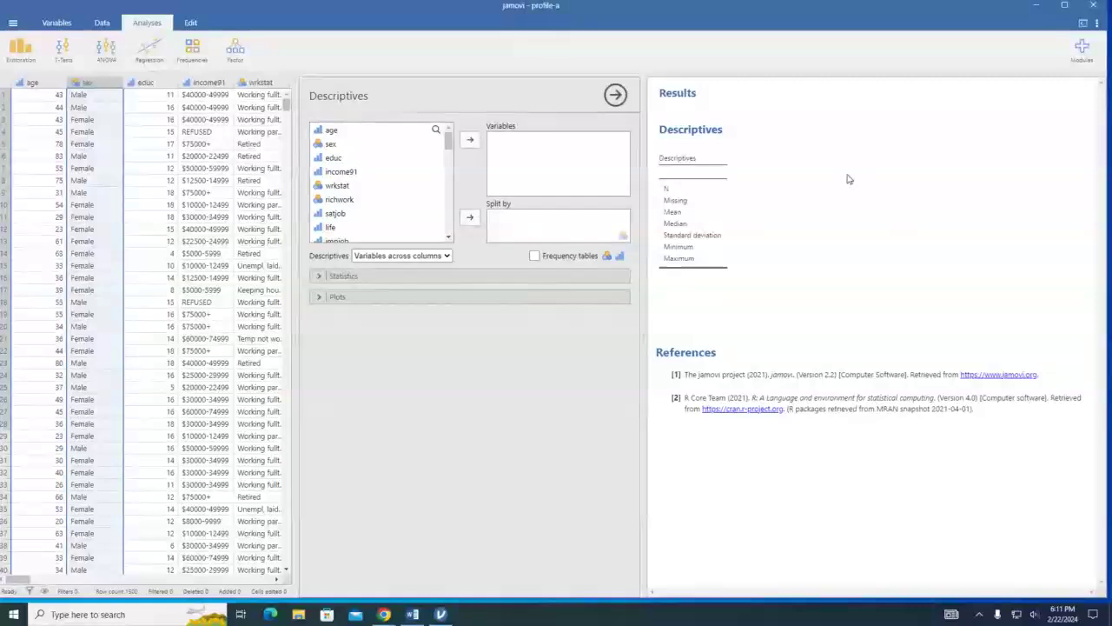
pyautogui.click(368, 131)
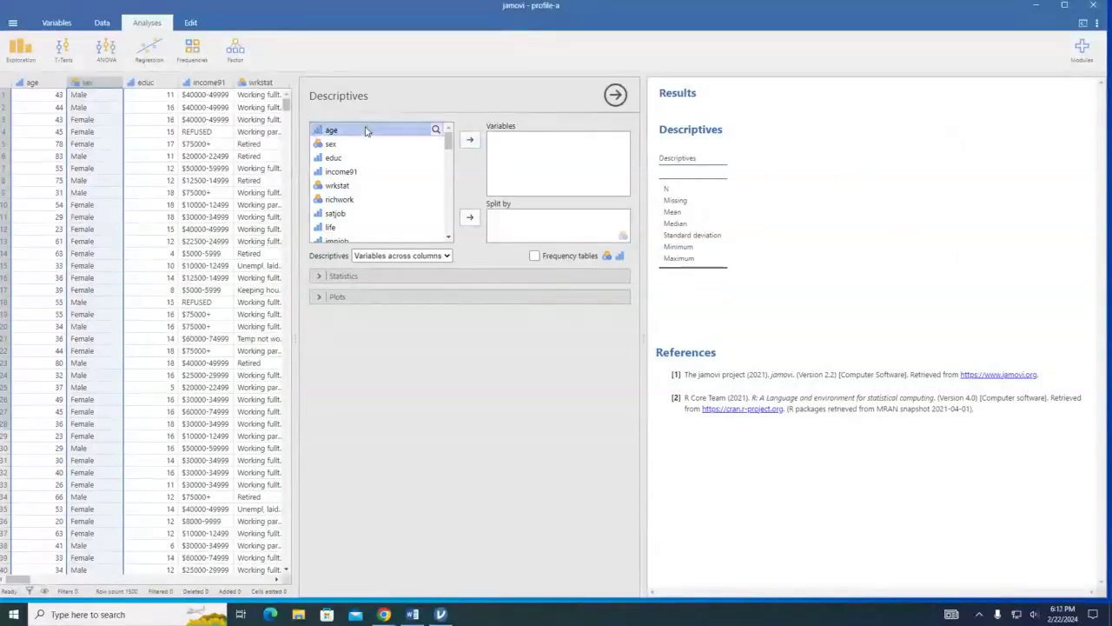
pyautogui.click(469, 141)
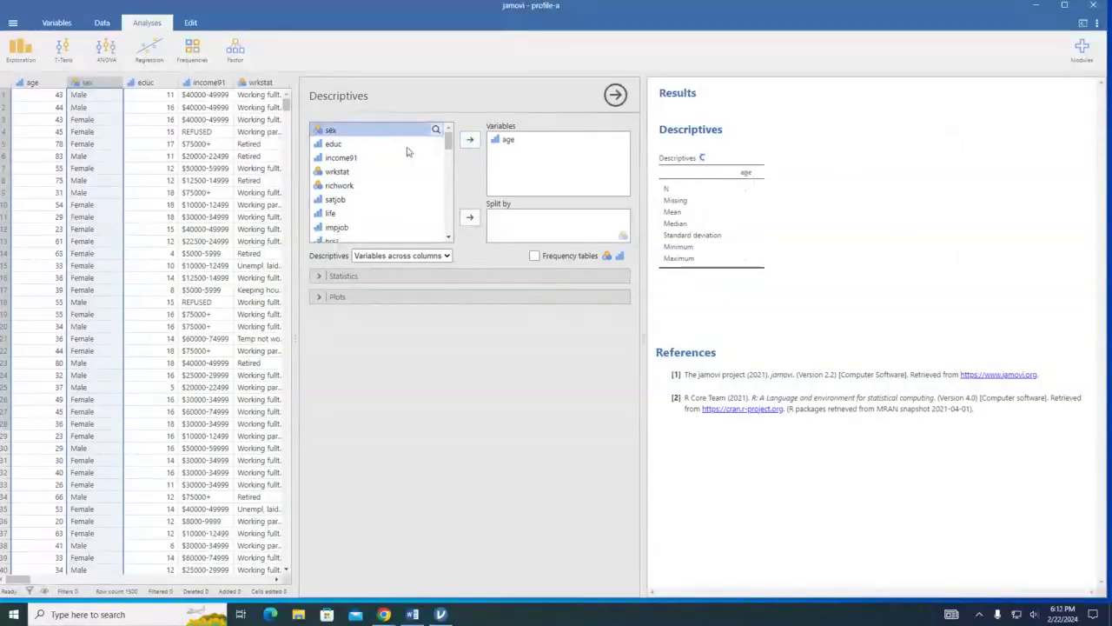
pyautogui.click(469, 141)
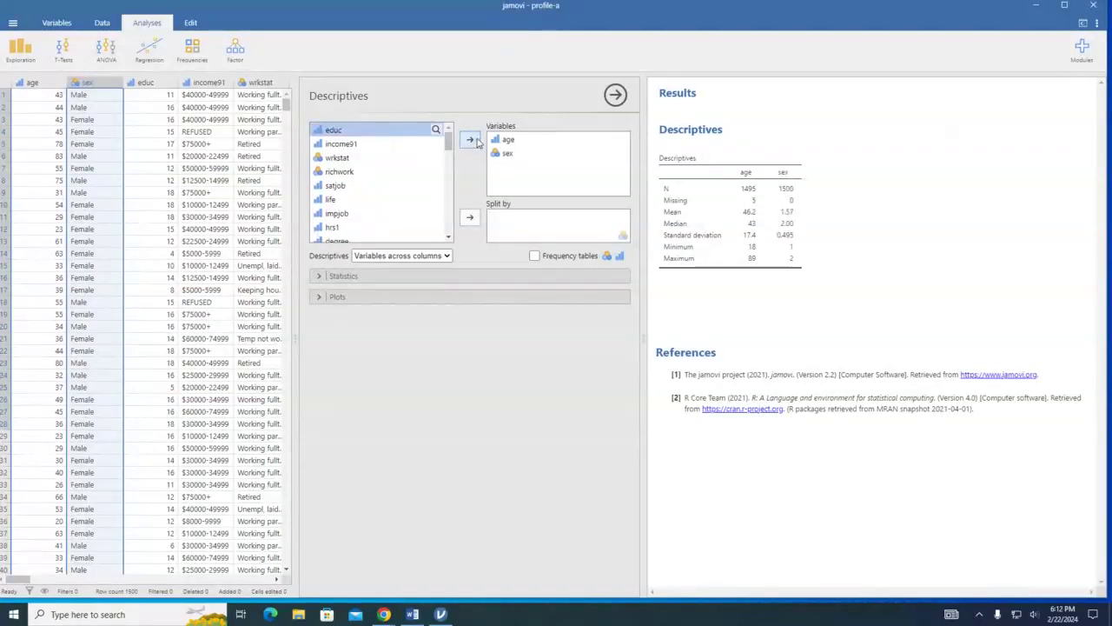
pyautogui.click(469, 141)
pyautogui.click(469, 142)
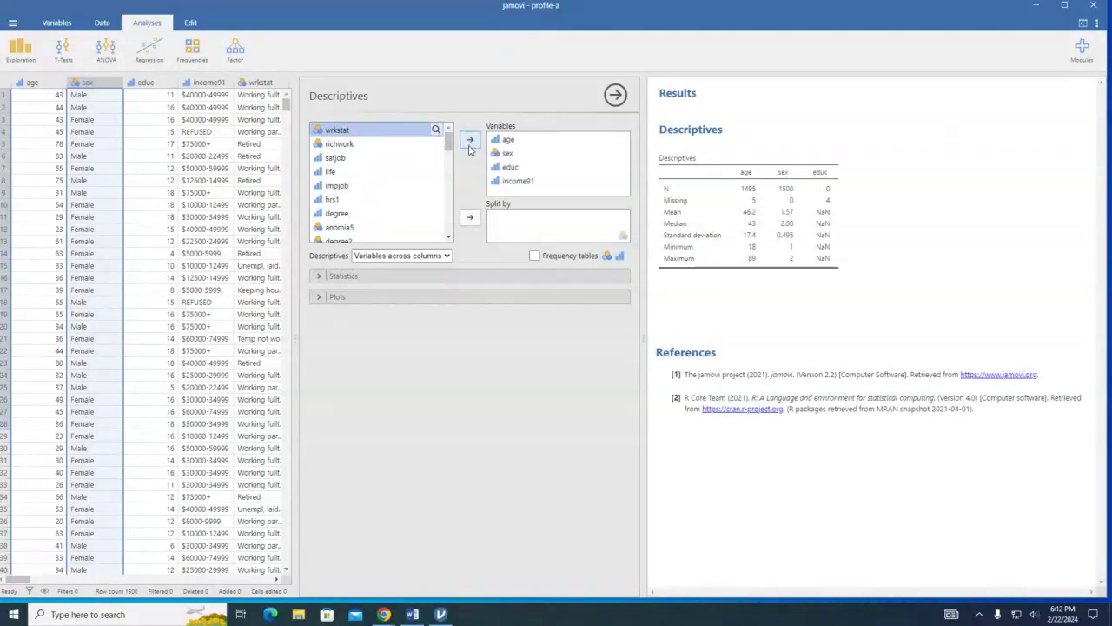
pyautogui.click(471, 142)
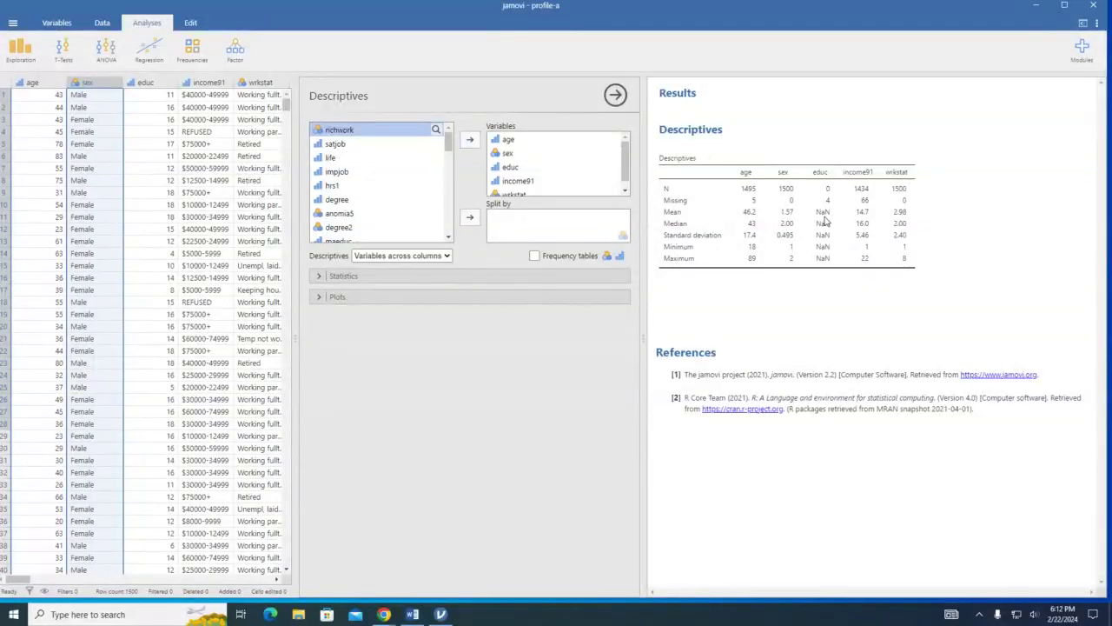
# Remove educ from the Descriptives variables, split the results by richwork and close the analysis options.
pyautogui.click(514, 168)
pyautogui.click(470, 140)
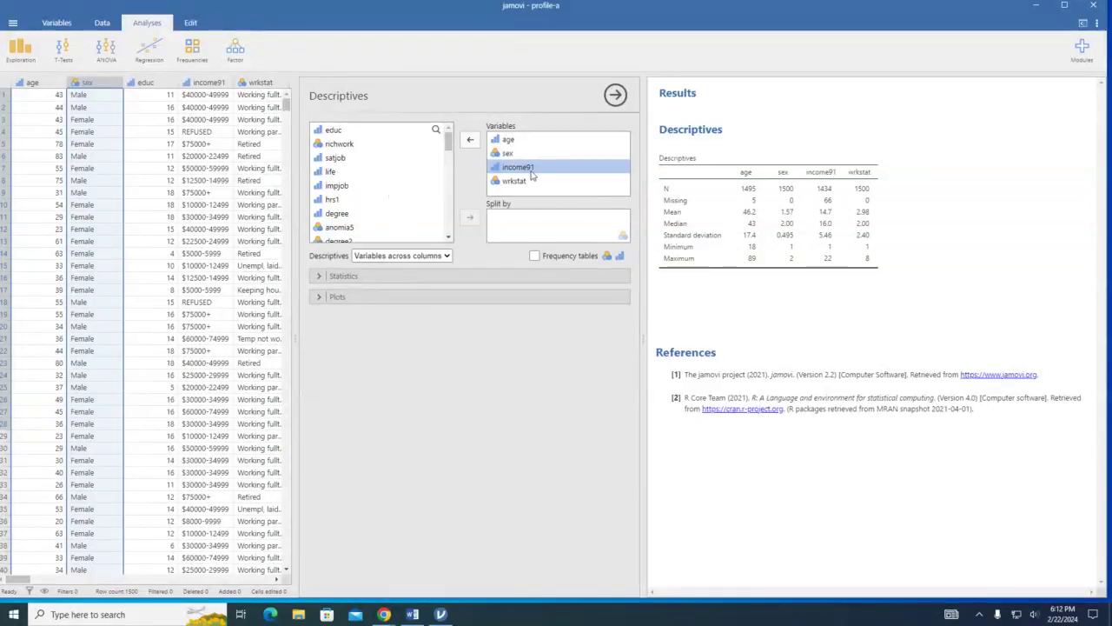
pyautogui.click(349, 144)
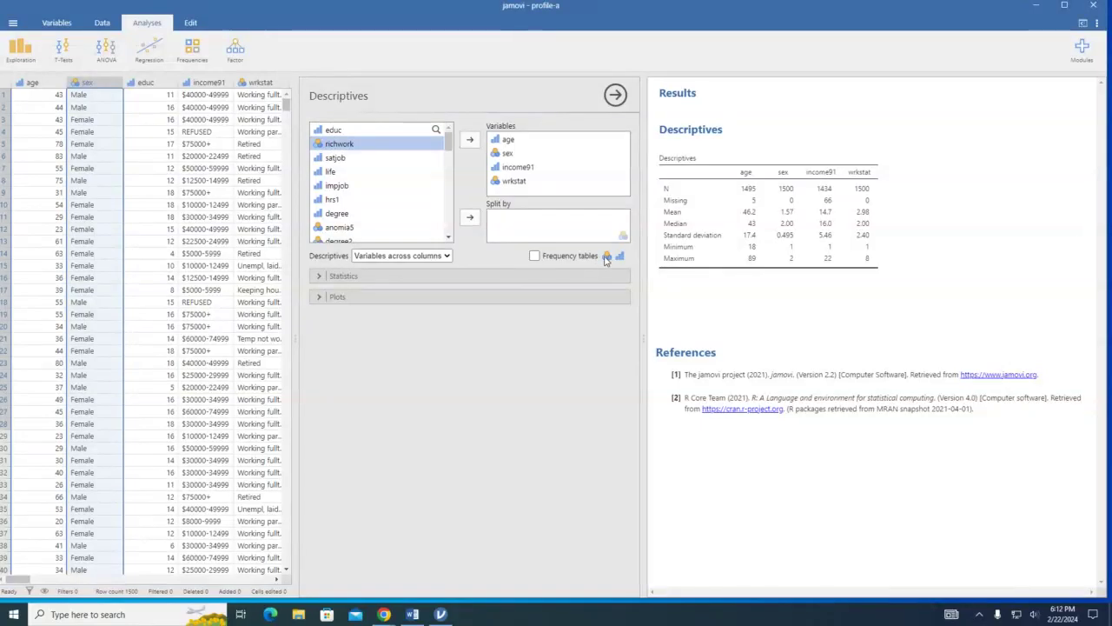
pyautogui.click(469, 217)
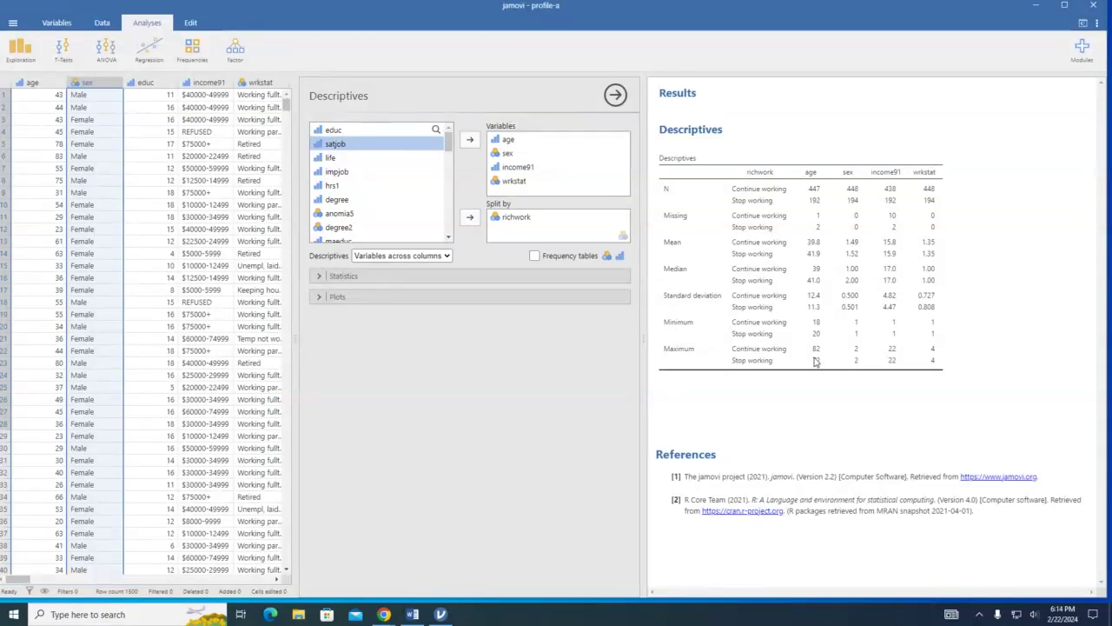
pyautogui.click(787, 407)
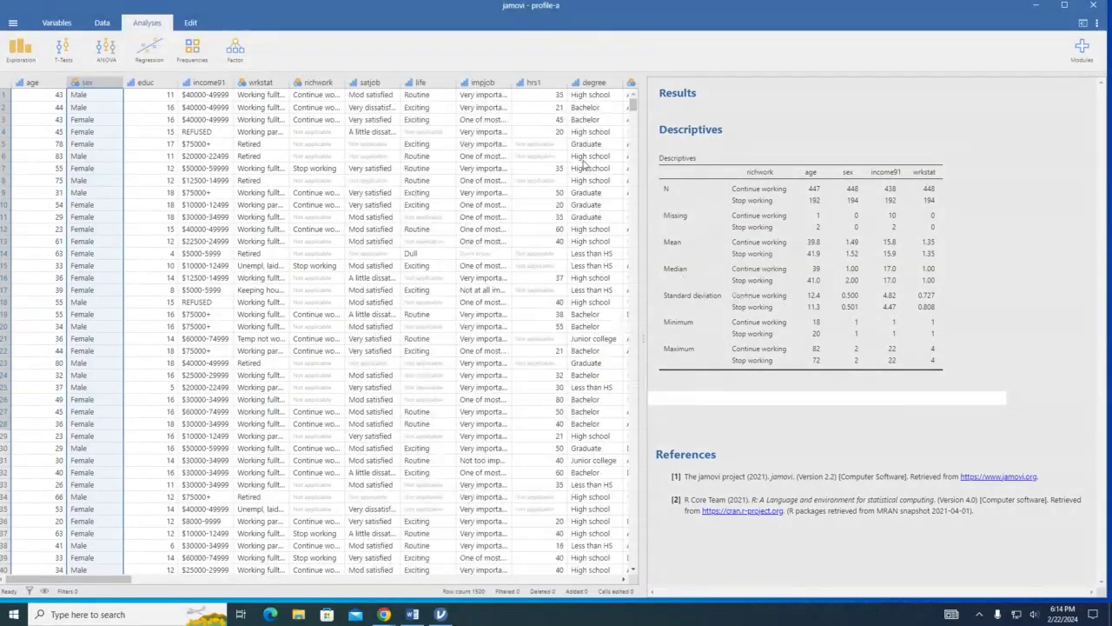
# Run a One Sample T-Test with wifeduc and husbeduc as the dependent variables.
pyautogui.click(71, 50)
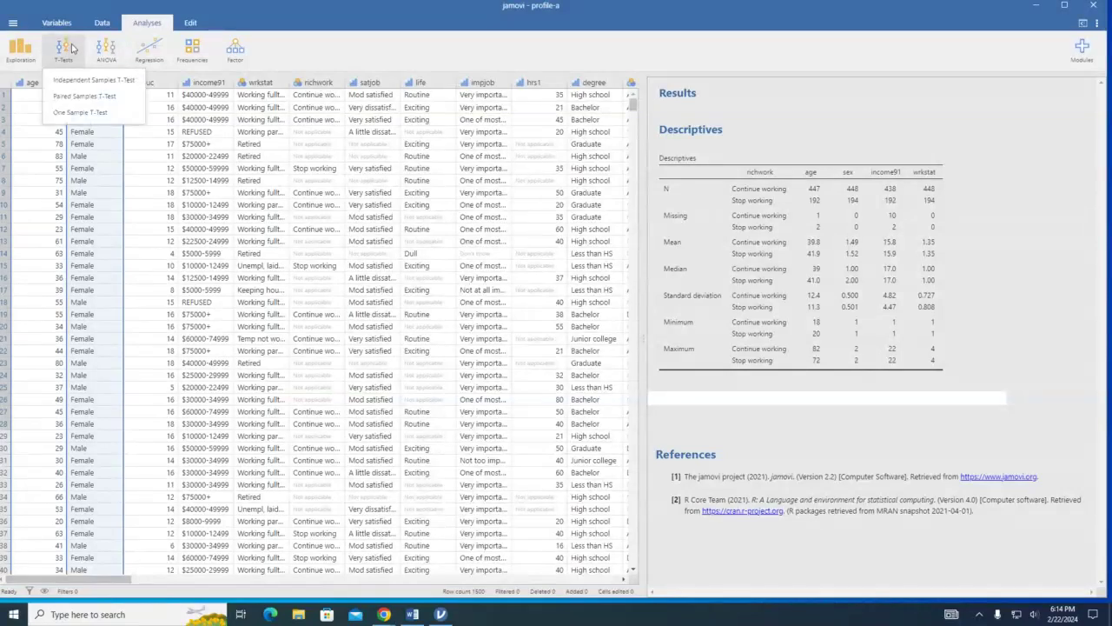
pyautogui.click(98, 113)
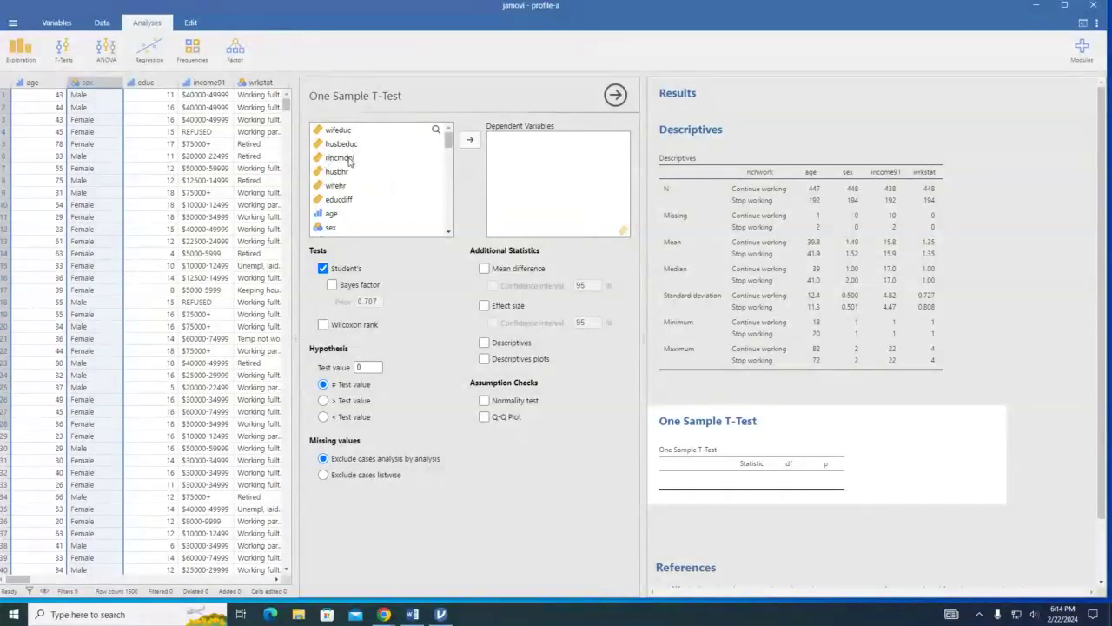
pyautogui.scroll(-3, 360, 183)
pyautogui.scroll(3, 365, 180)
pyautogui.click(370, 132)
pyautogui.click(470, 142)
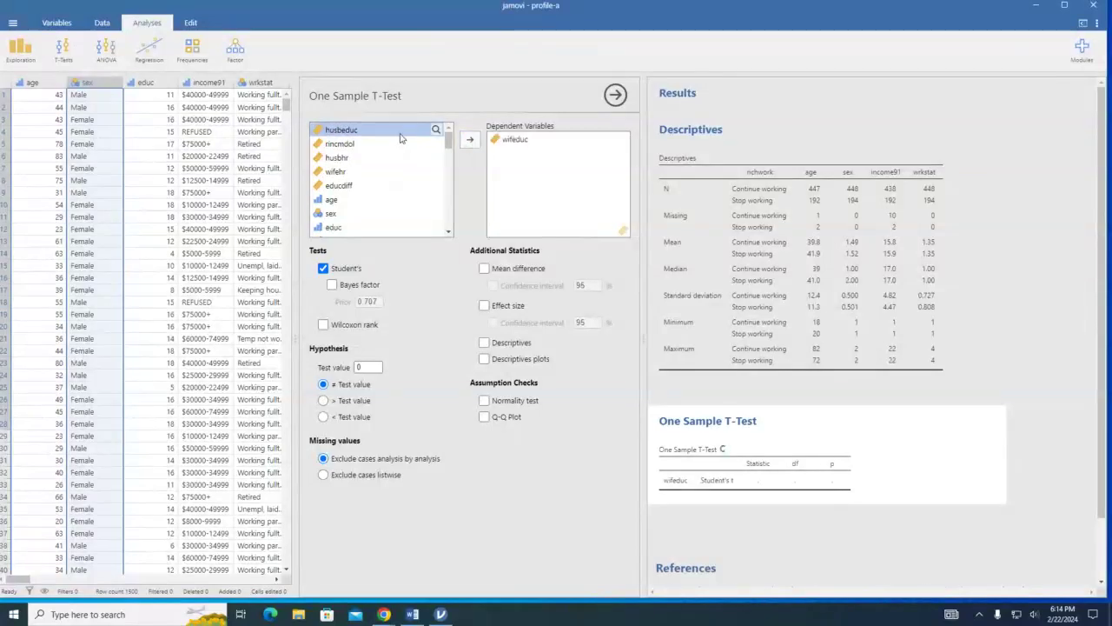
pyautogui.click(470, 142)
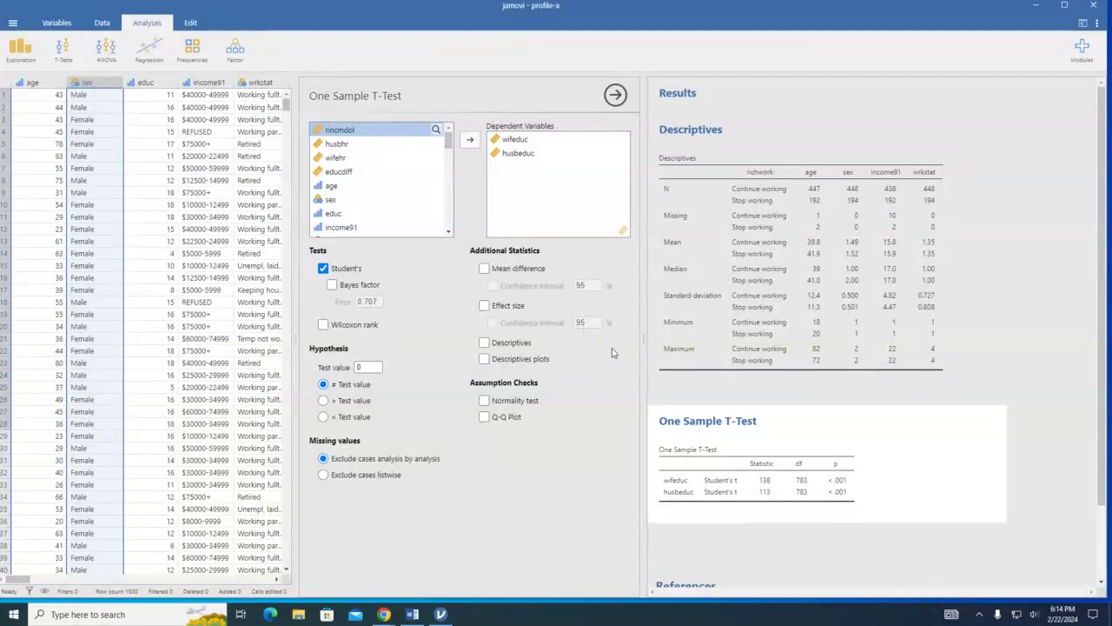
# Add descriptives, descriptives plots and a normality test to the One Sample T-Test.
pyautogui.click(484, 359)
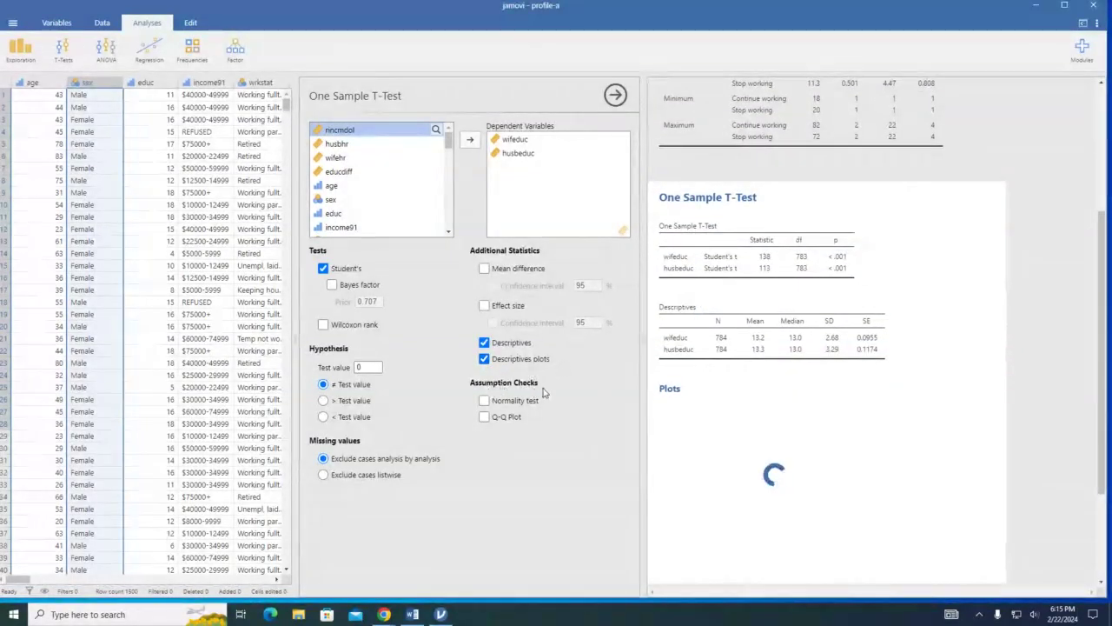
pyautogui.click(484, 400)
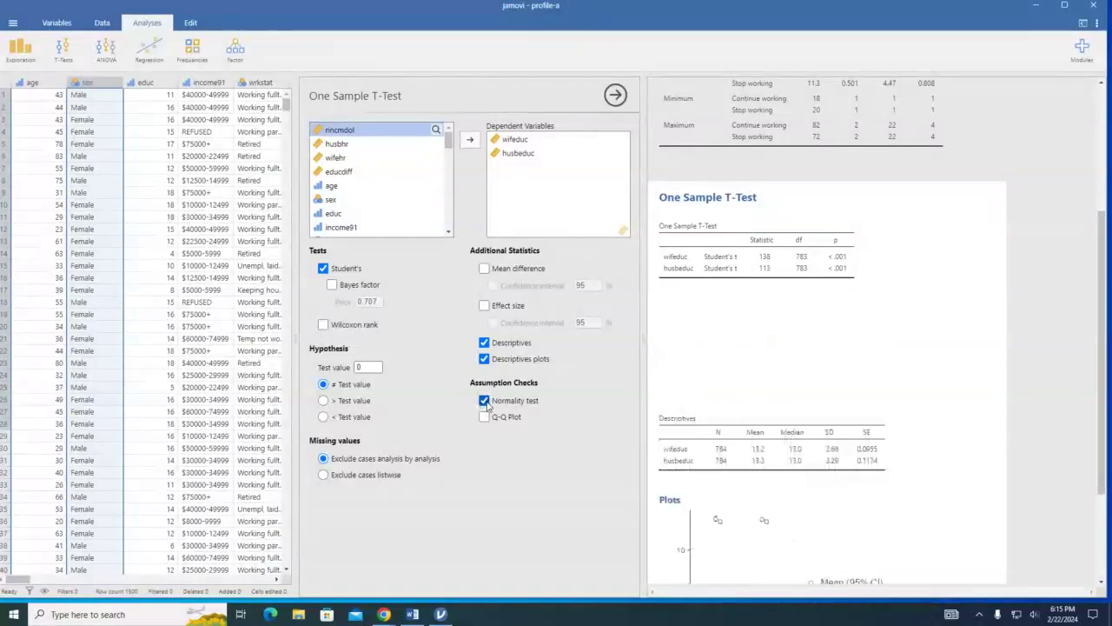
# Add a Q-Q plot to the One Sample T-Test and remove wifeduc and husbeduc from its dependent variables.
pyautogui.click(484, 417)
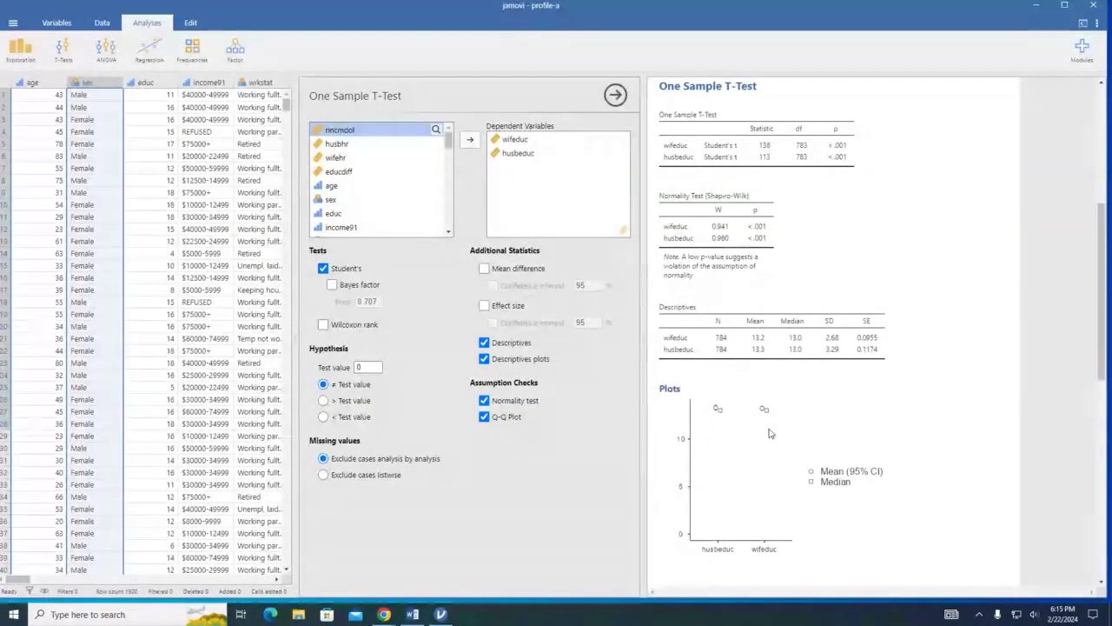
pyautogui.doubleClick(515, 140)
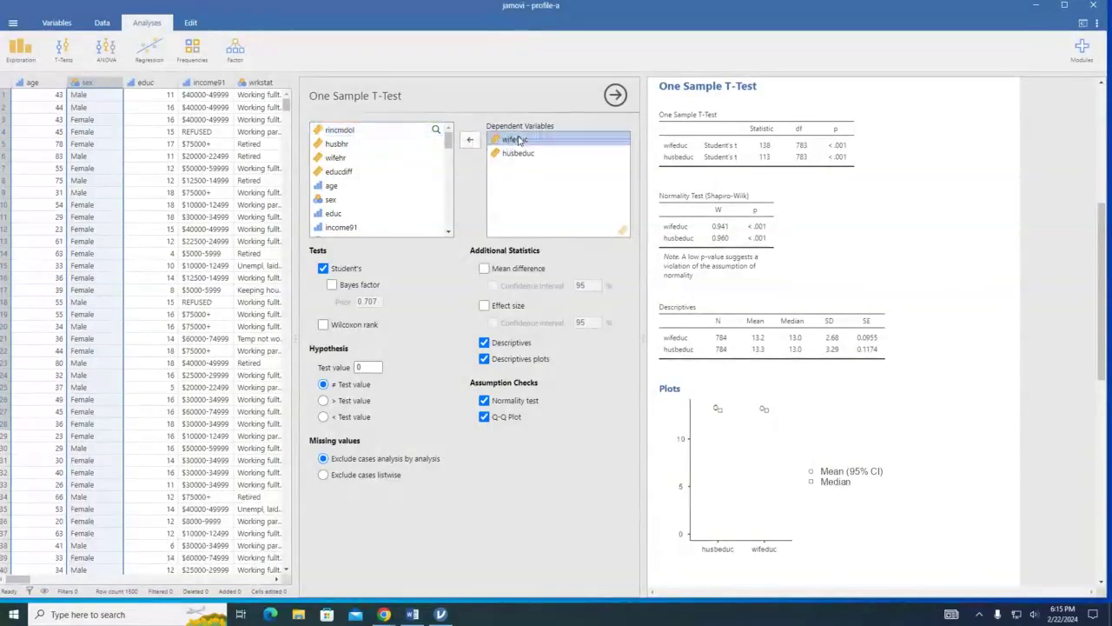
pyautogui.click(469, 139)
# Set educdiff as the dependent variable of the One Sample T-Test and review its tables and plots.
pyautogui.scroll(-10, 397, 193)
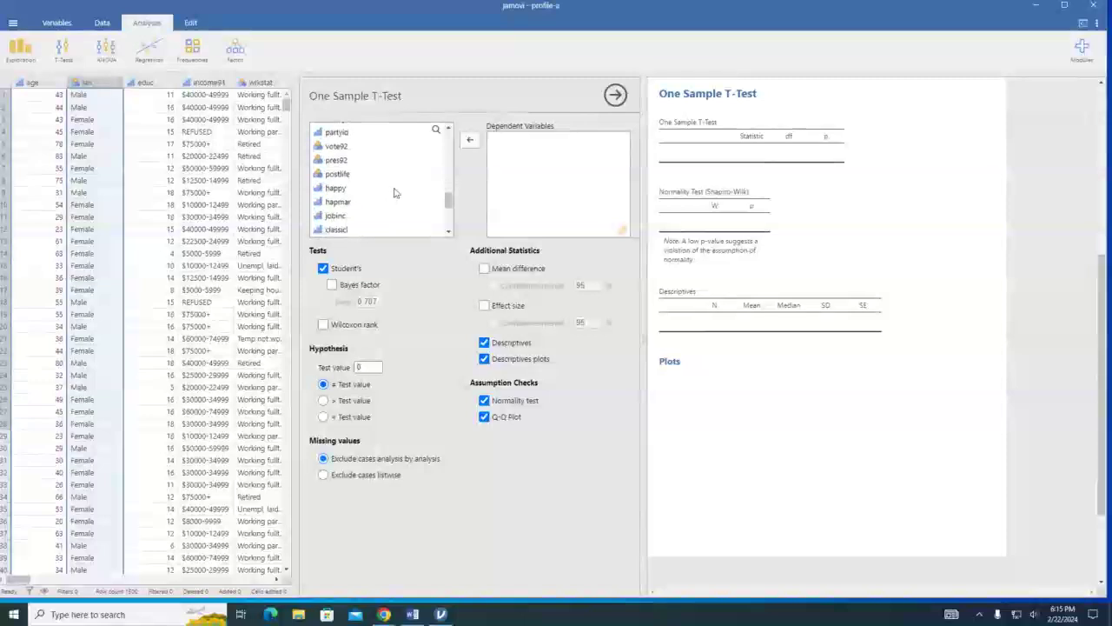
pyautogui.scroll(-3, 380, 196)
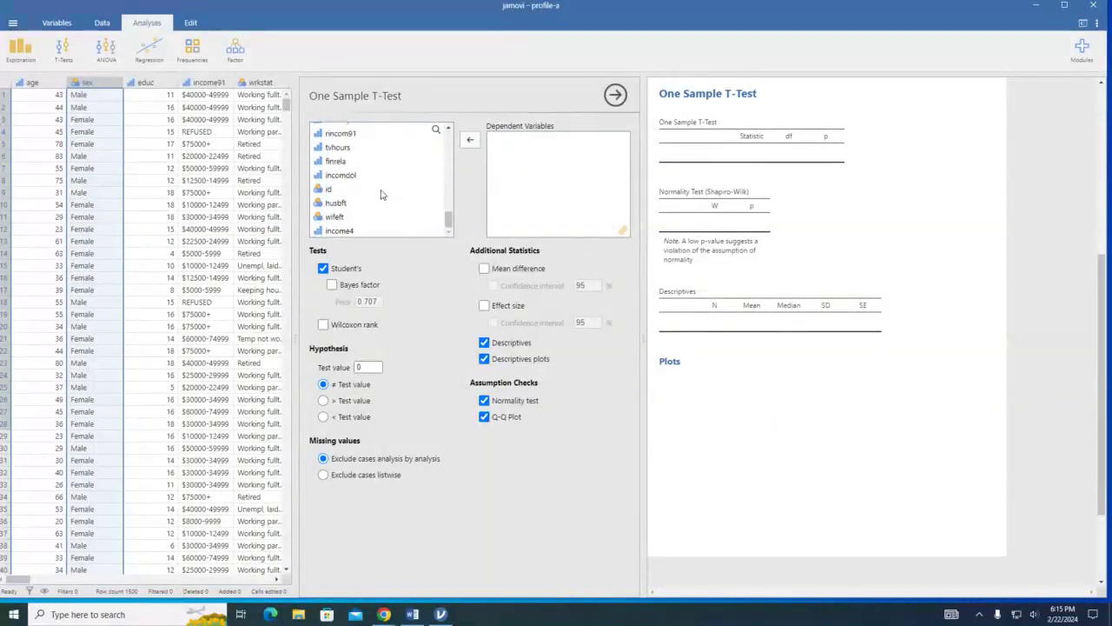
pyautogui.scroll(13, 380, 197)
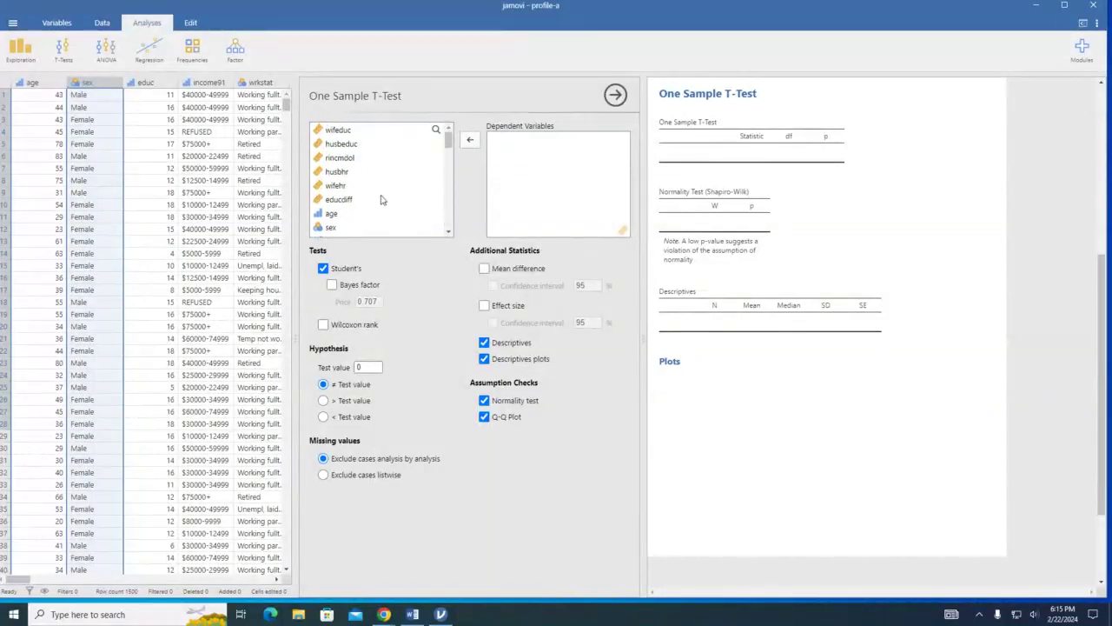
pyautogui.scroll(-5, 376, 196)
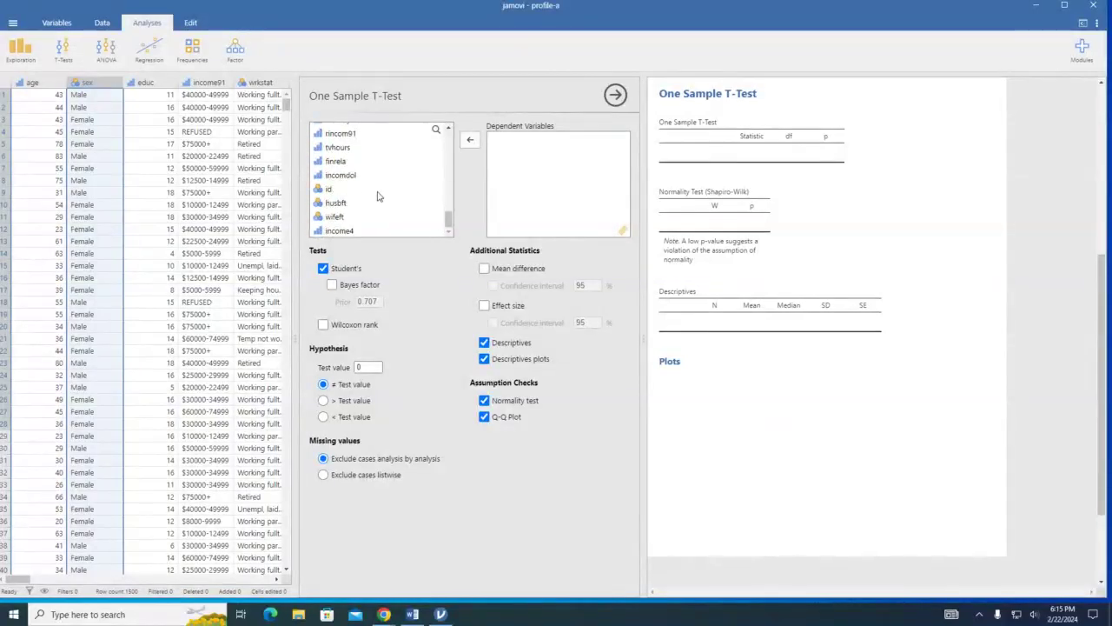
pyautogui.scroll(-3, 376, 186)
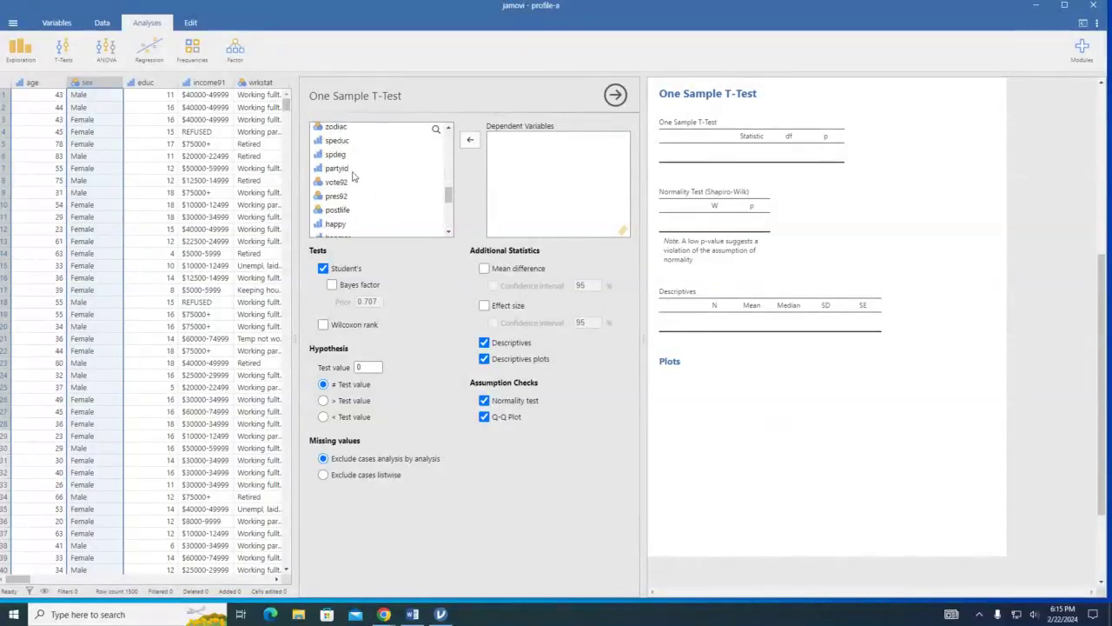
pyautogui.scroll(8, 356, 170)
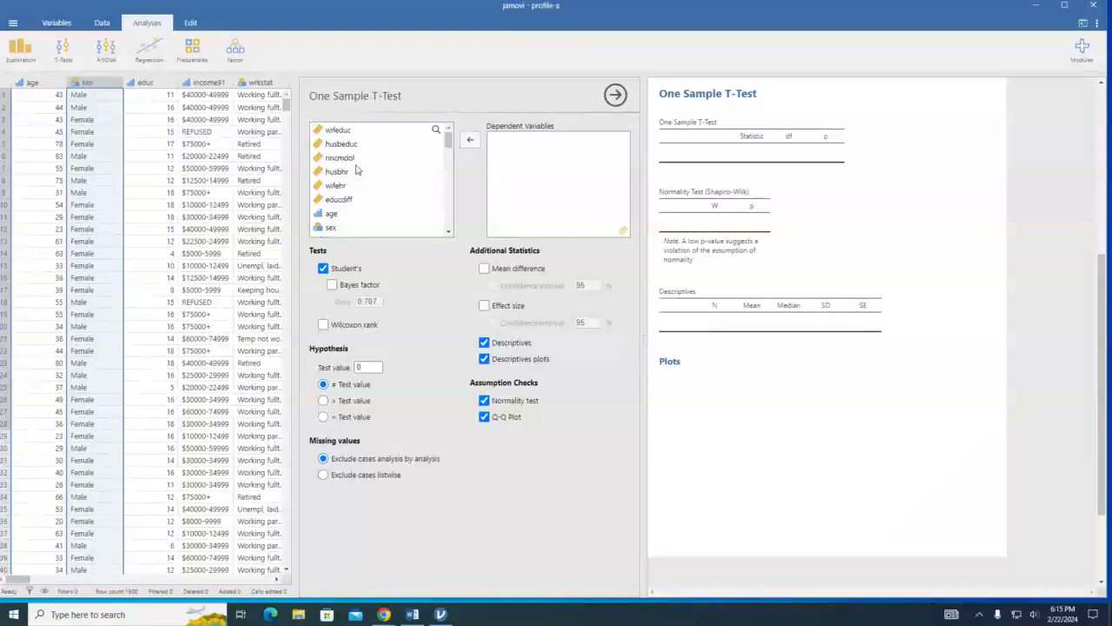
pyautogui.click(345, 145)
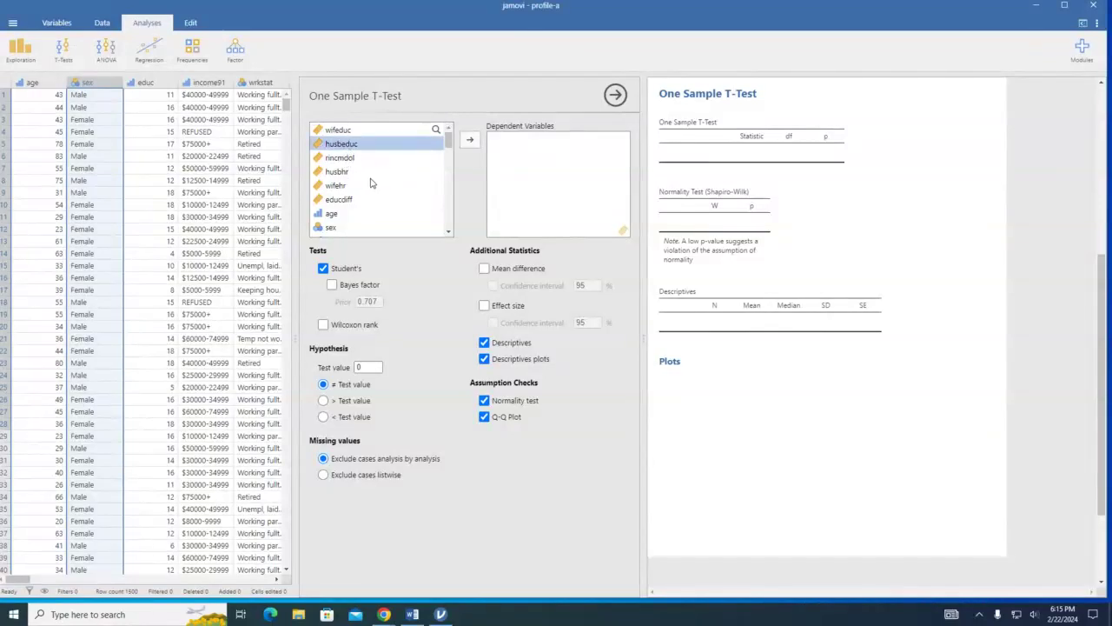
pyautogui.scroll(-1, 343, 181)
pyautogui.scroll(-2, 343, 182)
pyautogui.click(345, 143)
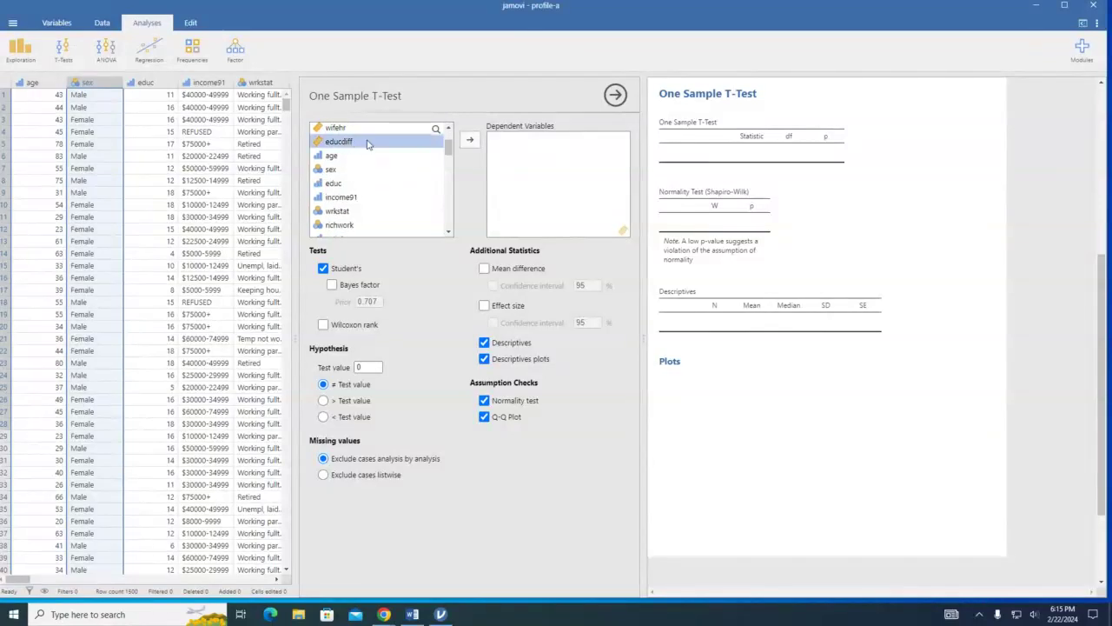
pyautogui.click(470, 140)
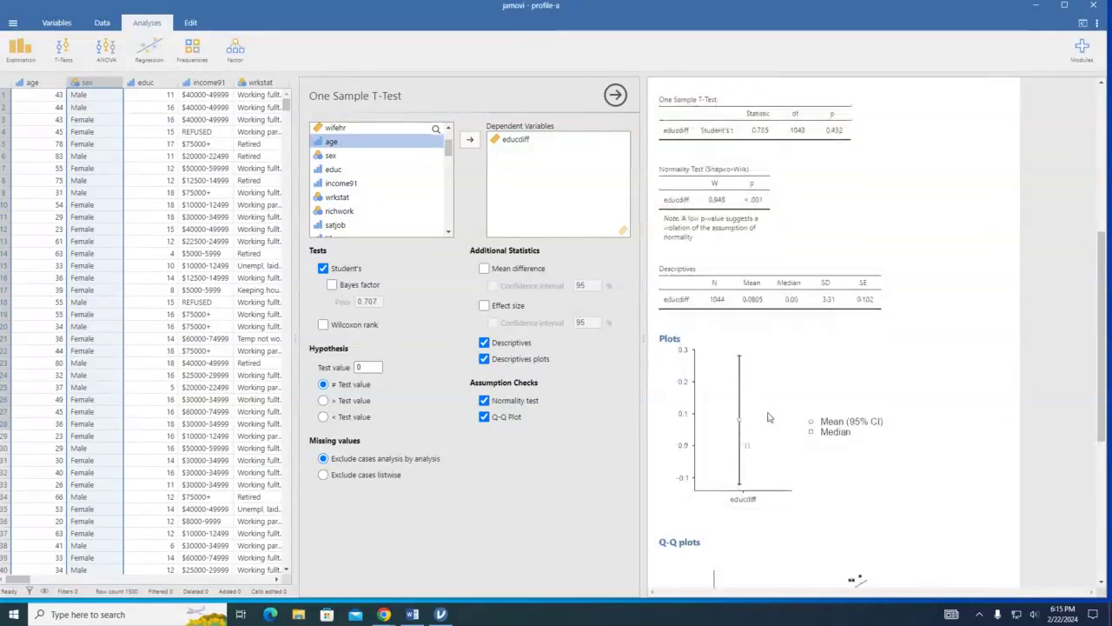
pyautogui.scroll(-4, 765, 417)
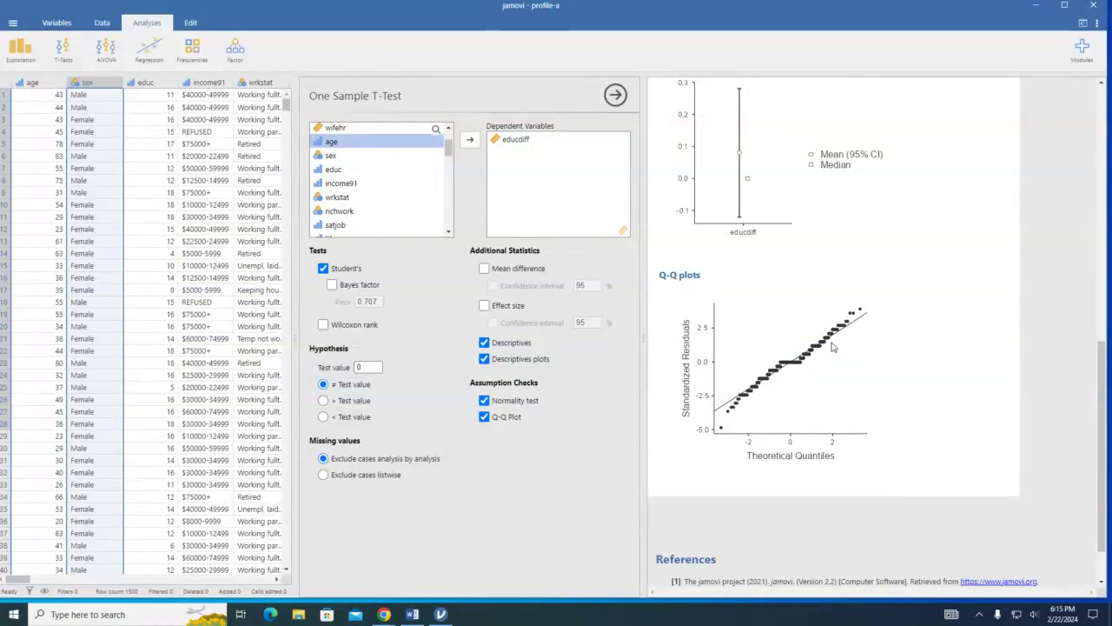
pyautogui.scroll(8, 836, 345)
pyautogui.scroll(1, 849, 333)
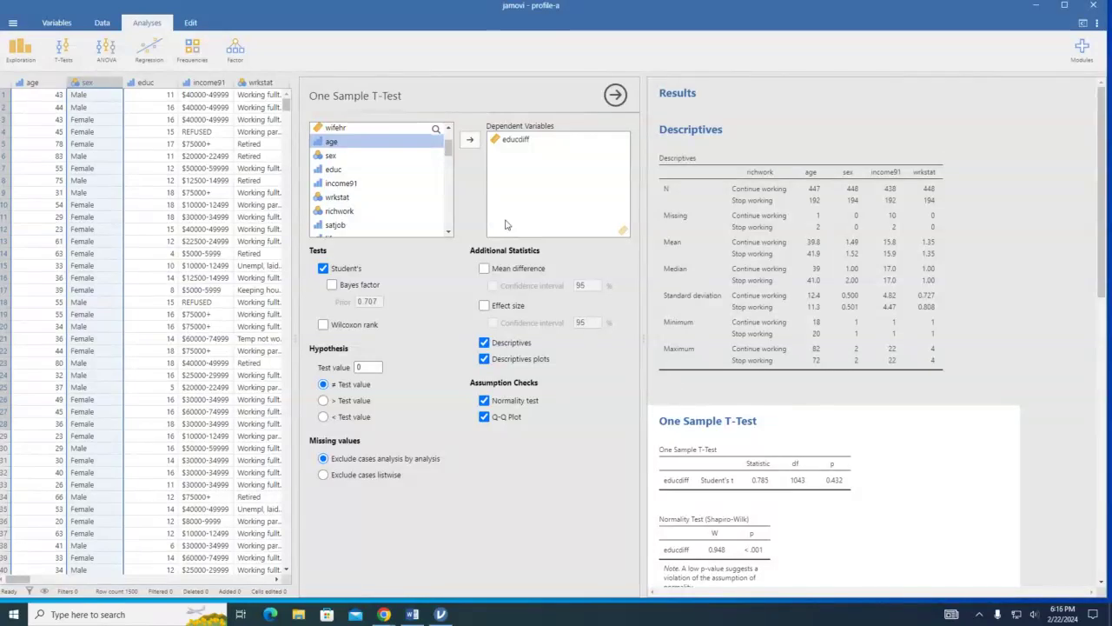
# Start a One-Way ANOVA with wifeduc, husbeduc, rincmdol and educdiff as the dependent variables.
pyautogui.click(106, 50)
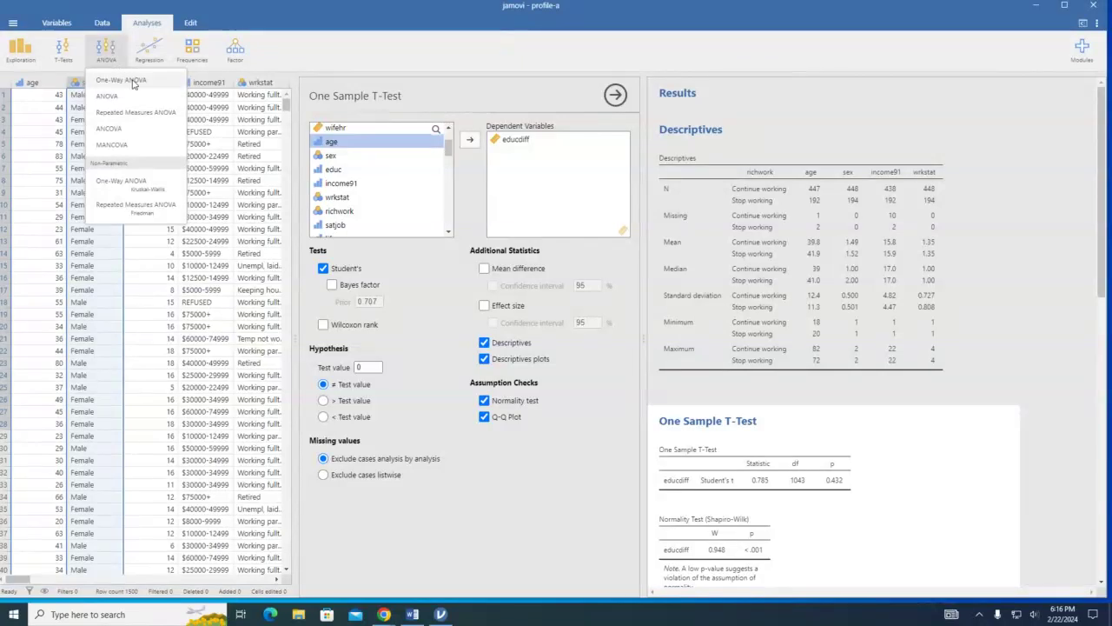
pyautogui.click(134, 82)
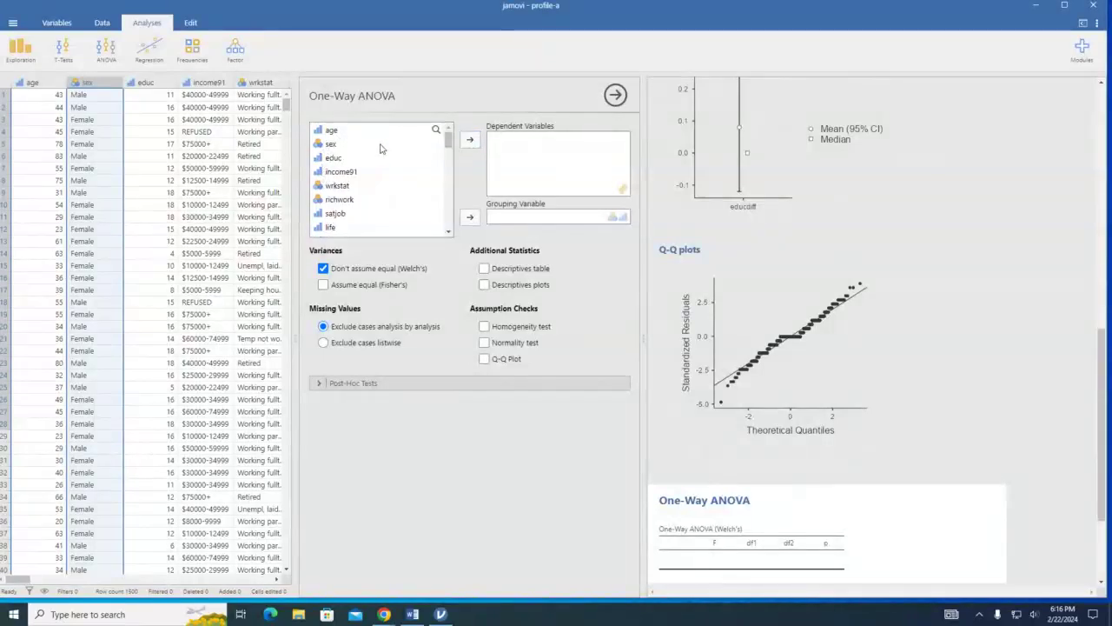
pyautogui.scroll(-10, 426, 154)
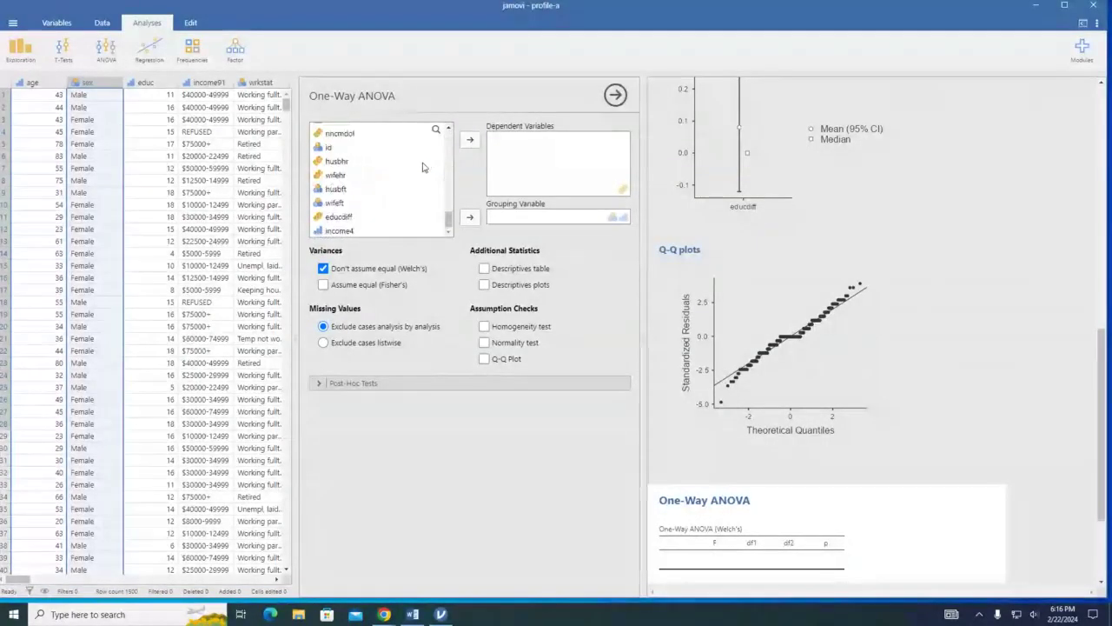
pyautogui.scroll(2, 343, 152)
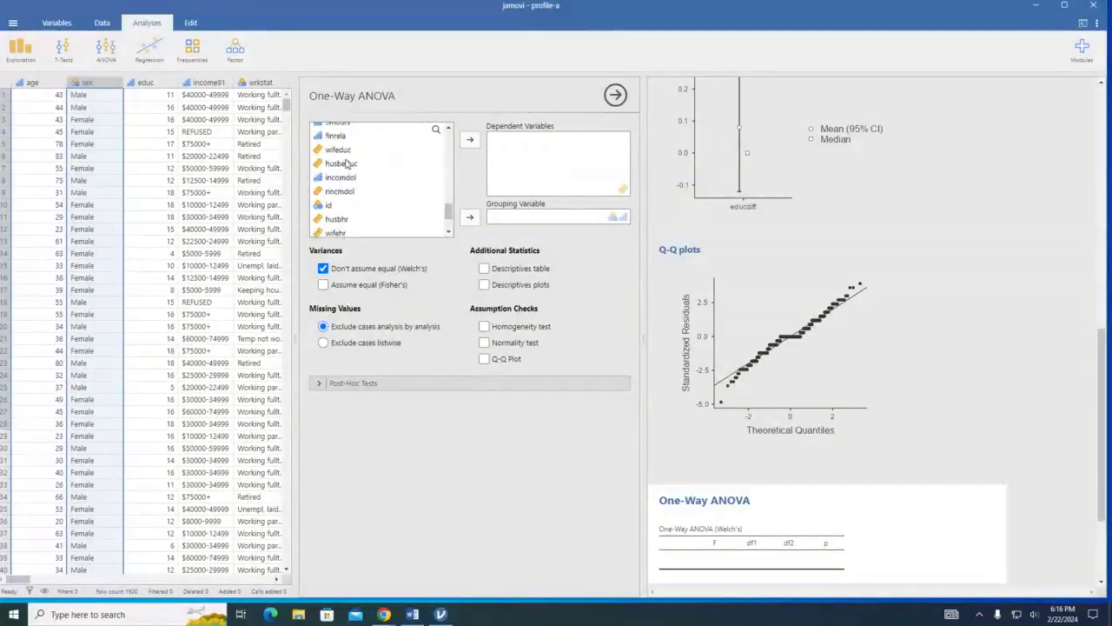
pyautogui.click(341, 151)
pyautogui.click(469, 140)
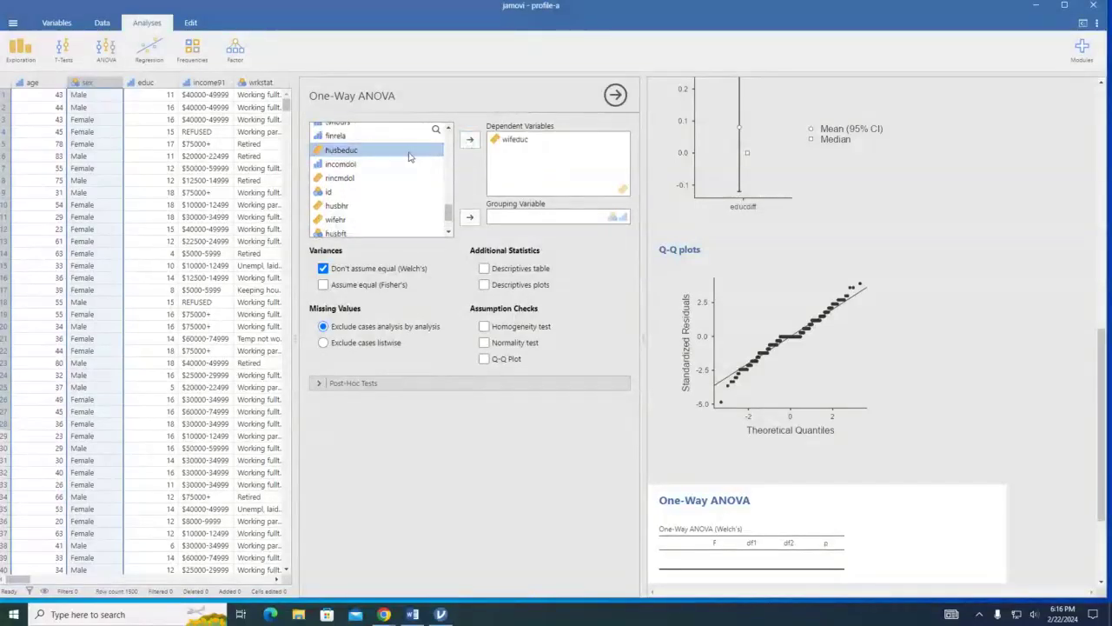
pyautogui.click(469, 140)
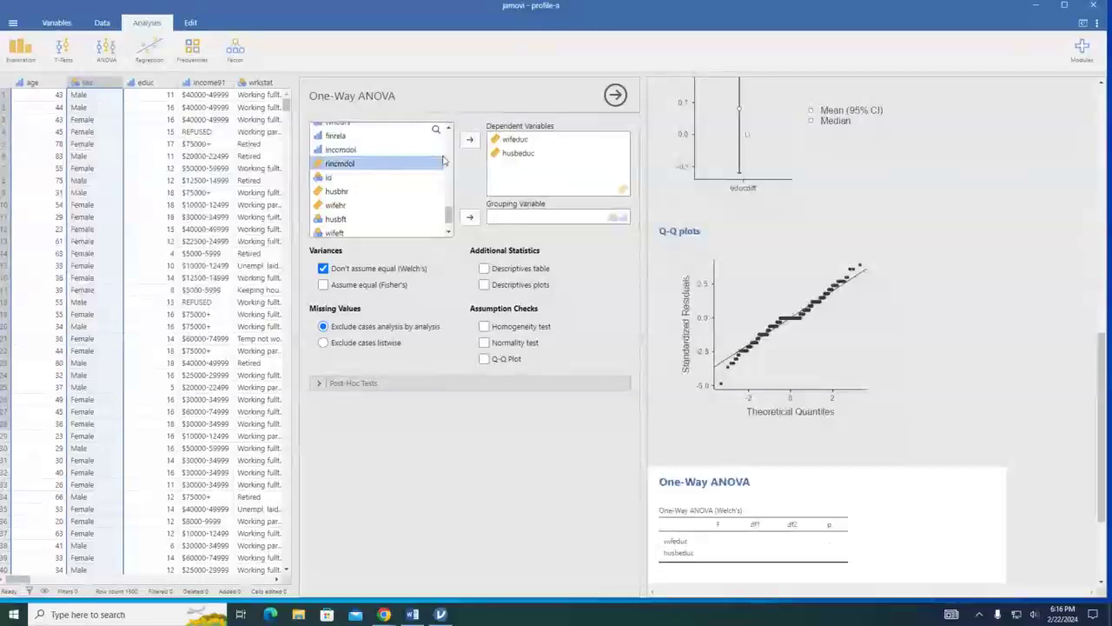
pyautogui.click(469, 140)
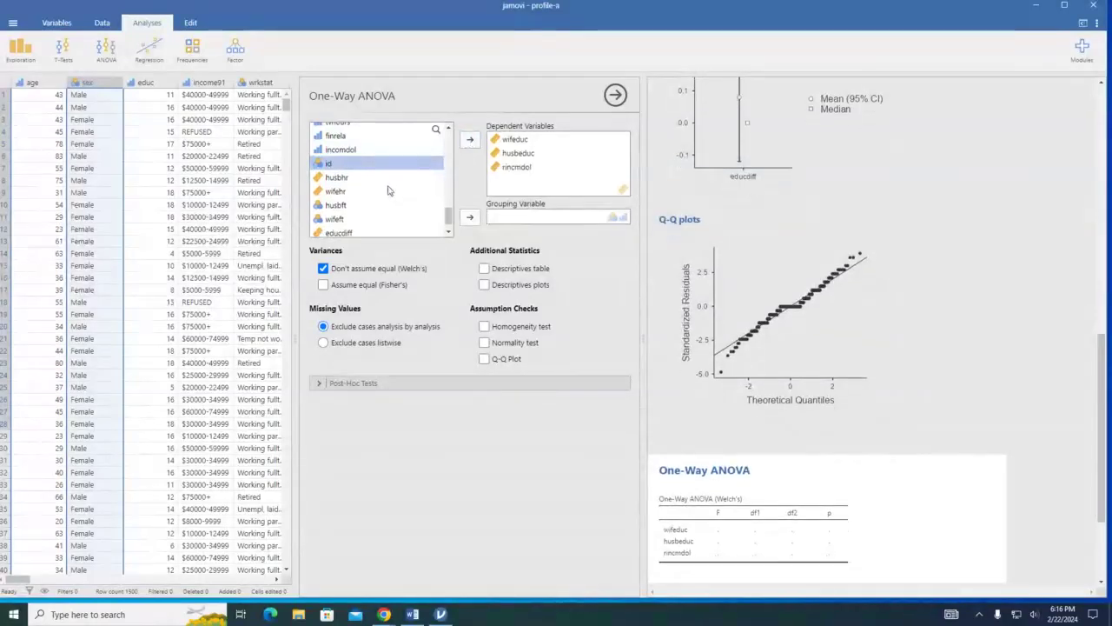
pyautogui.scroll(-1, 388, 190)
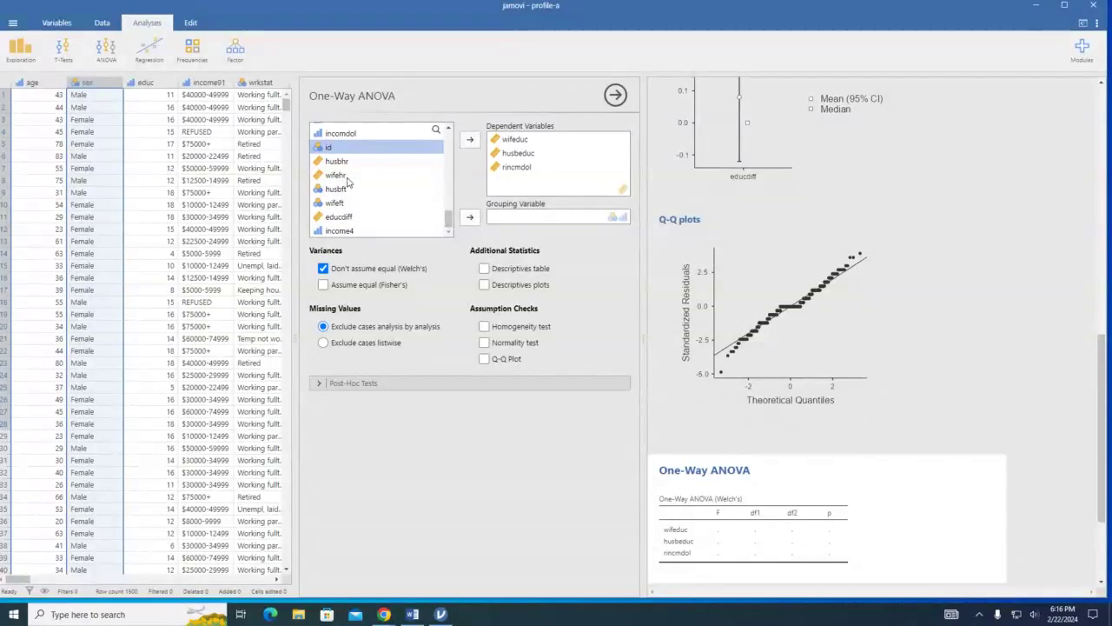
pyautogui.click(349, 217)
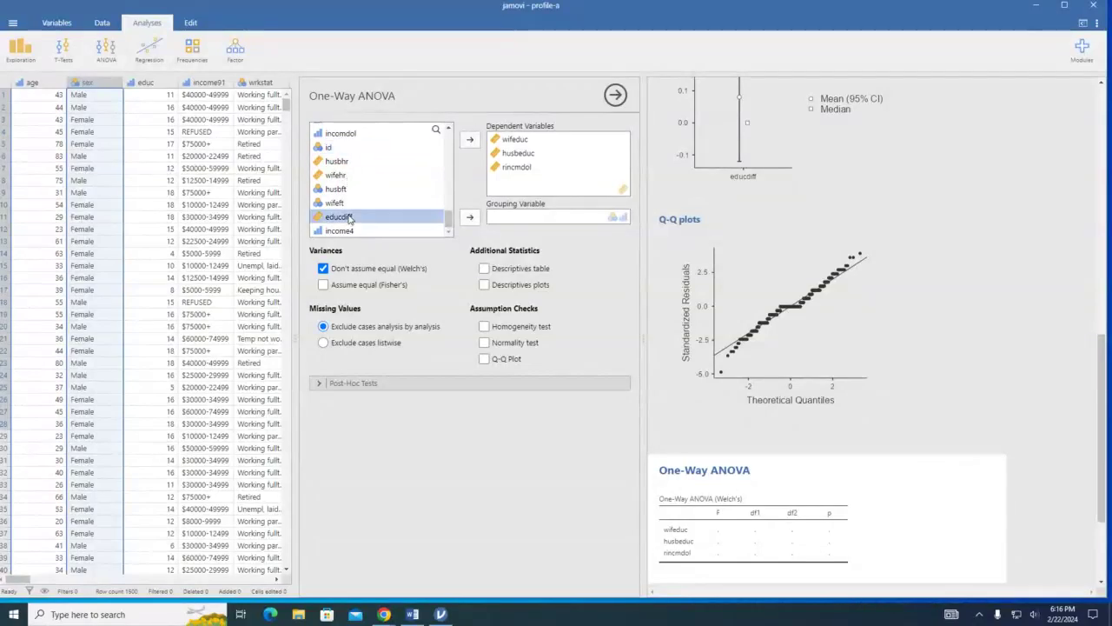
pyautogui.click(469, 140)
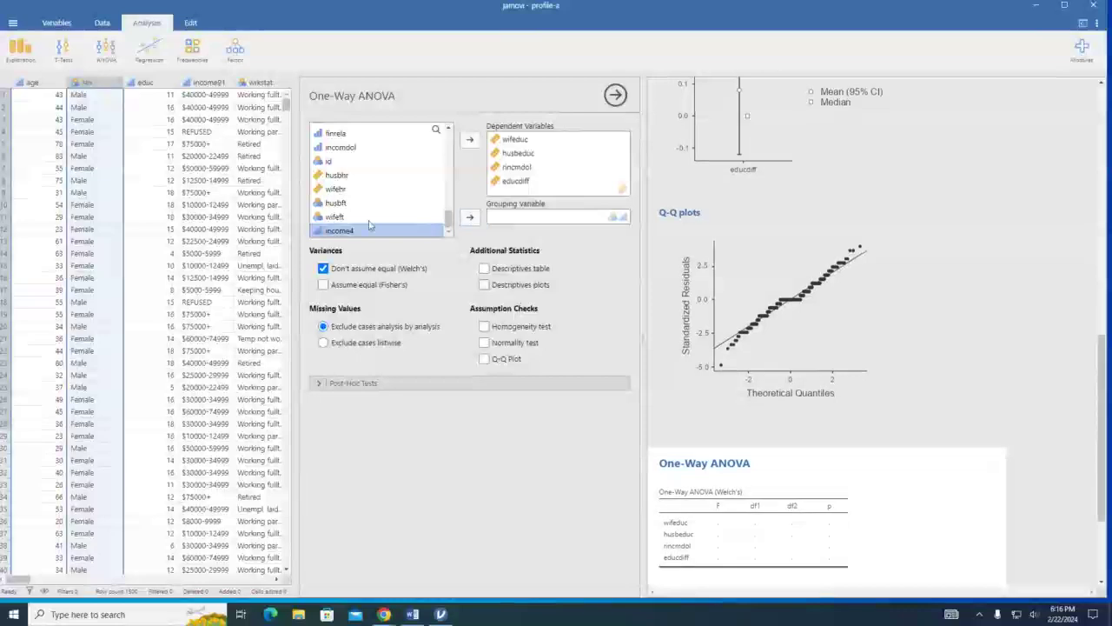
# Set degree as the grouping variable of the One-Way ANOVA.
pyautogui.scroll(3, 378, 209)
pyautogui.scroll(5, 378, 208)
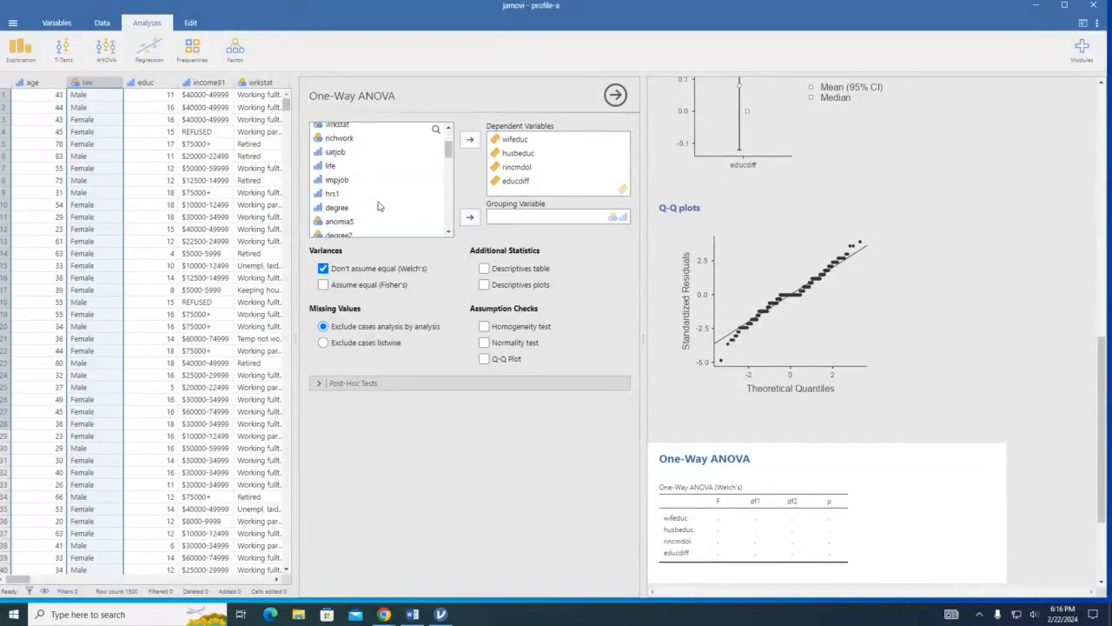
pyautogui.click(343, 206)
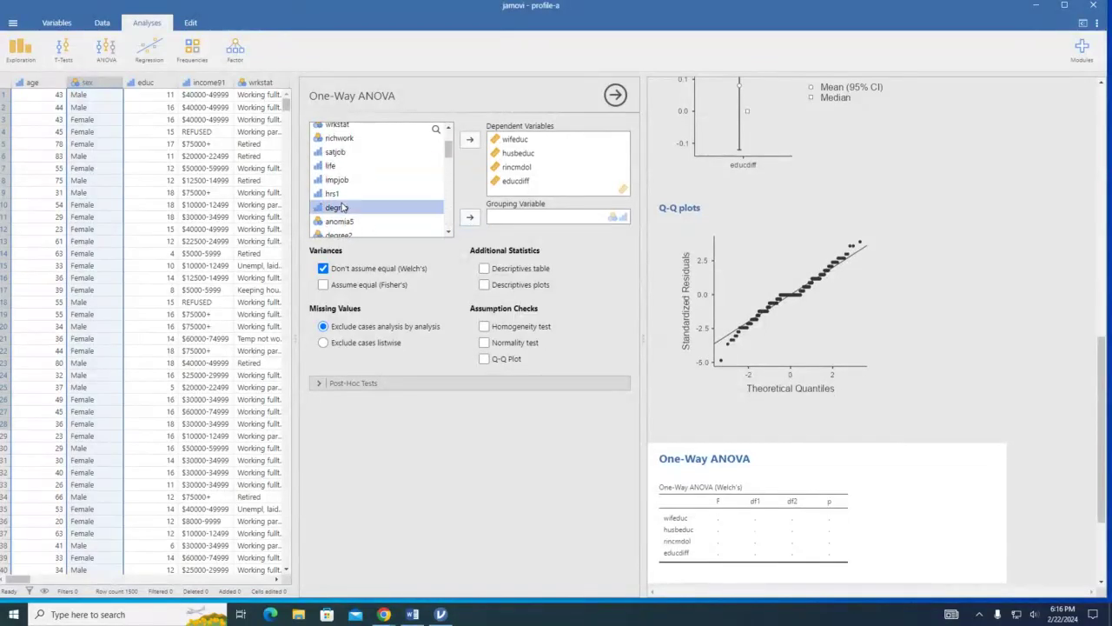
pyautogui.click(470, 218)
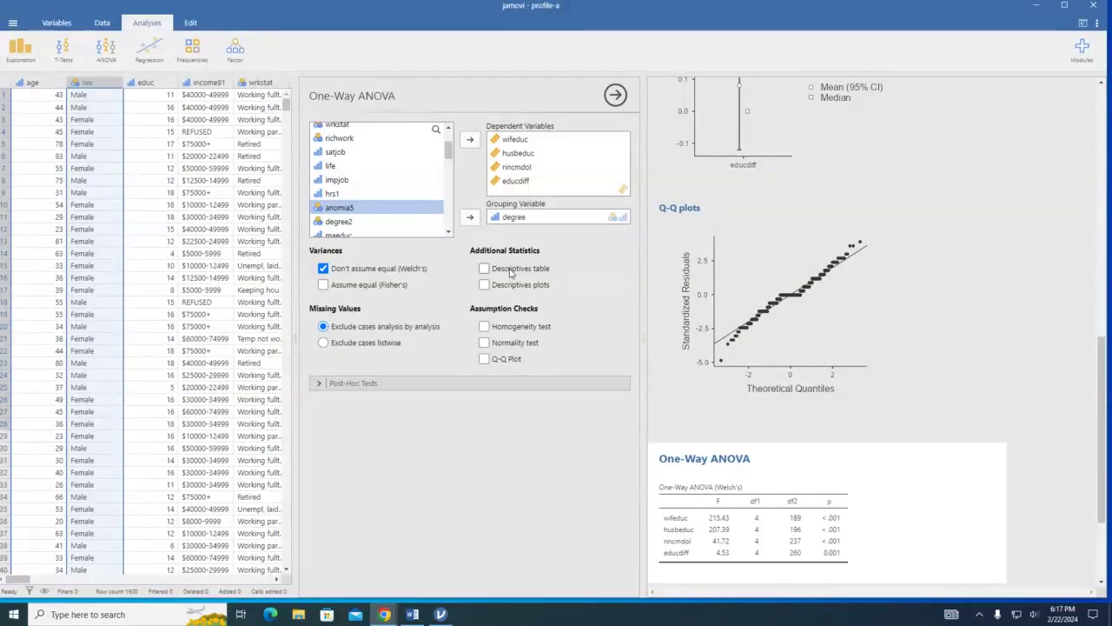
# Add a descriptives table and descriptives plots to the One-Way ANOVA and review the plots for each dependent variable.
pyautogui.click(484, 269)
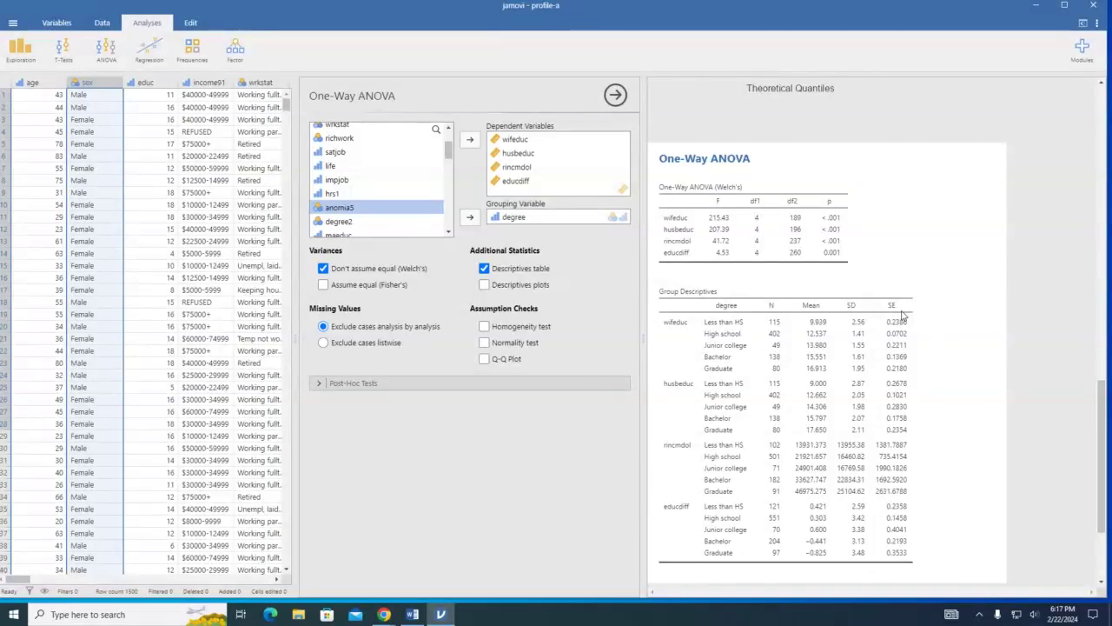
pyautogui.click(486, 289)
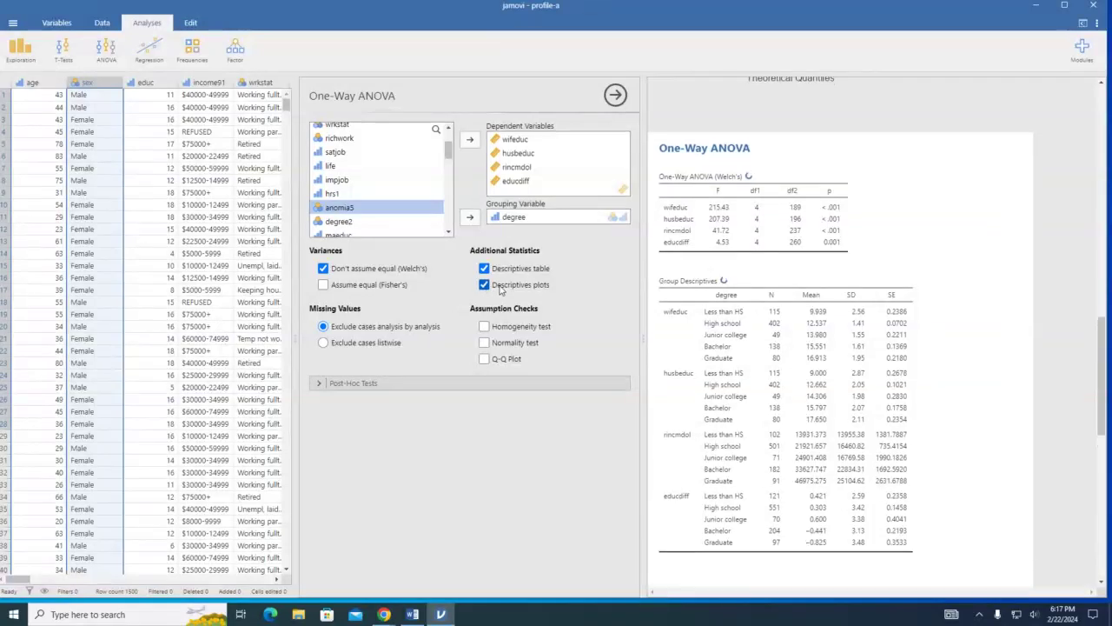
pyautogui.scroll(-5, 774, 430)
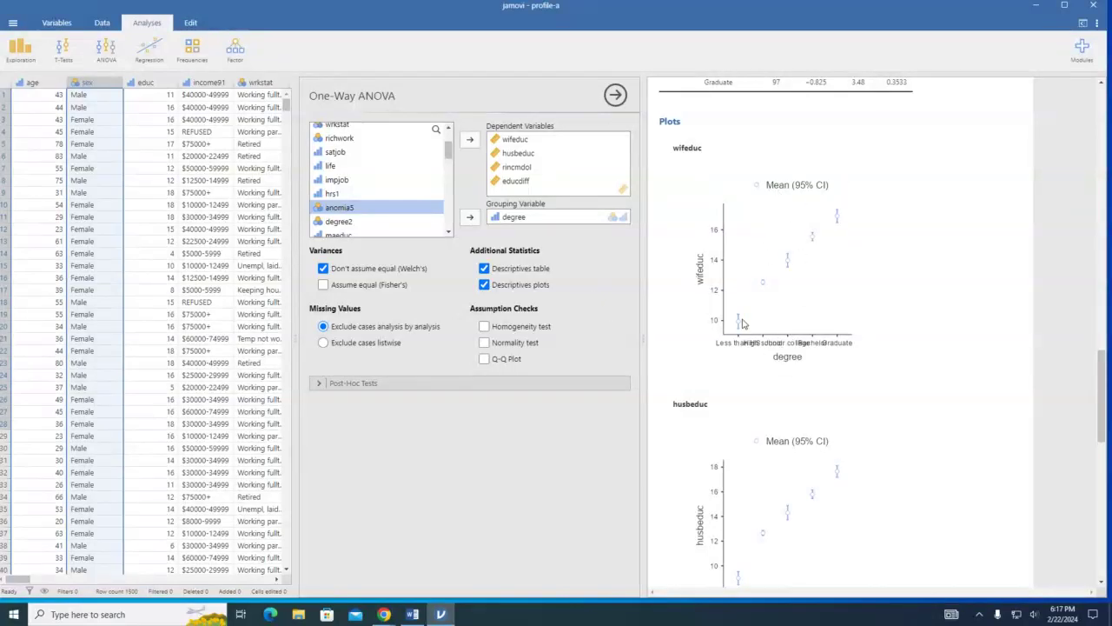
pyautogui.scroll(-1, 879, 372)
pyautogui.scroll(-4, 844, 426)
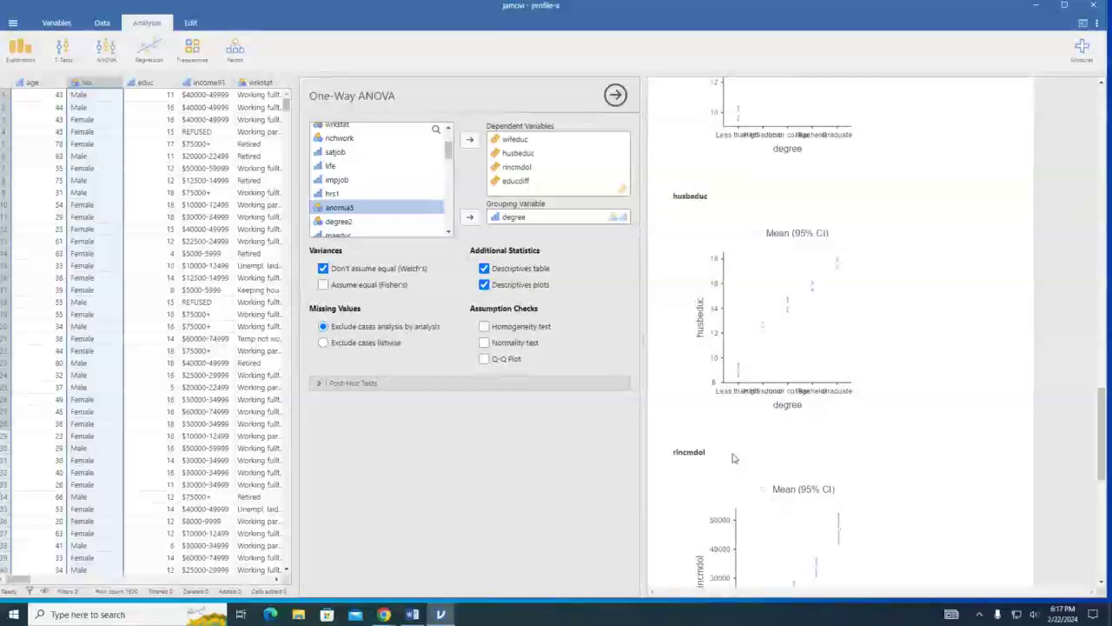
pyautogui.scroll(-4, 896, 374)
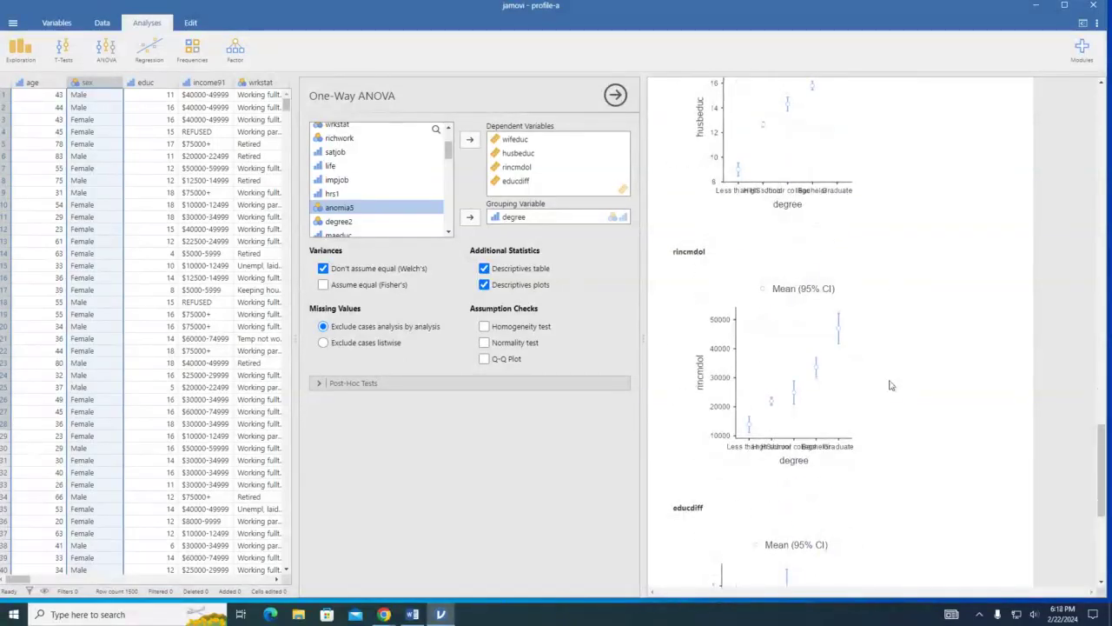
pyautogui.scroll(-3, 891, 384)
# Add the homogeneity test, normality test and Q-Q plot to the One-Way ANOVA and review the results.
pyautogui.click(484, 328)
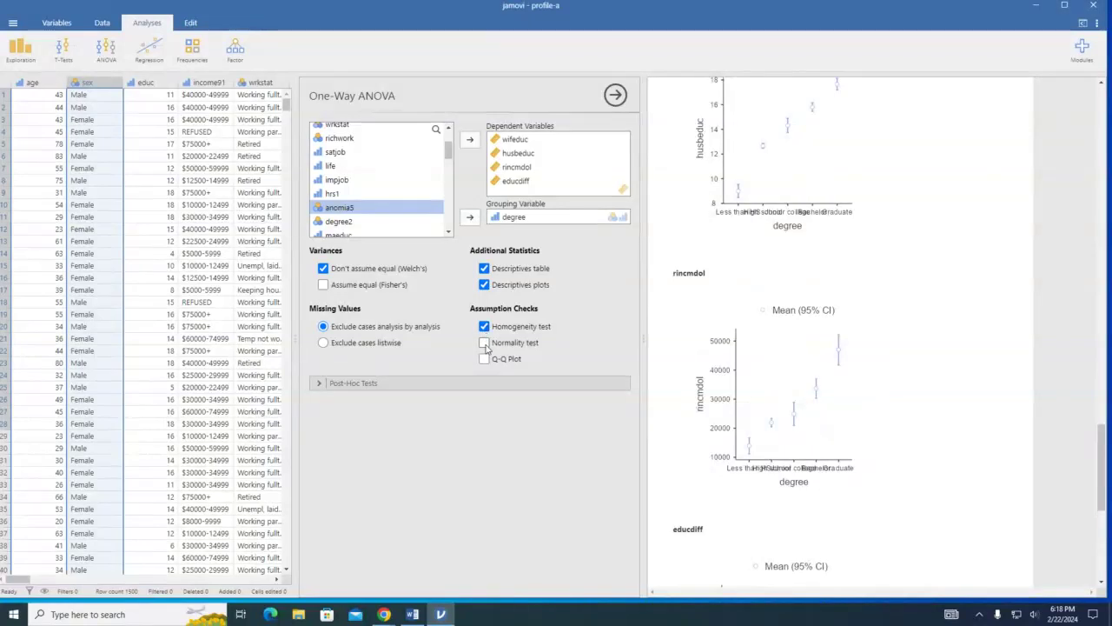
pyautogui.click(484, 344)
pyautogui.click(484, 360)
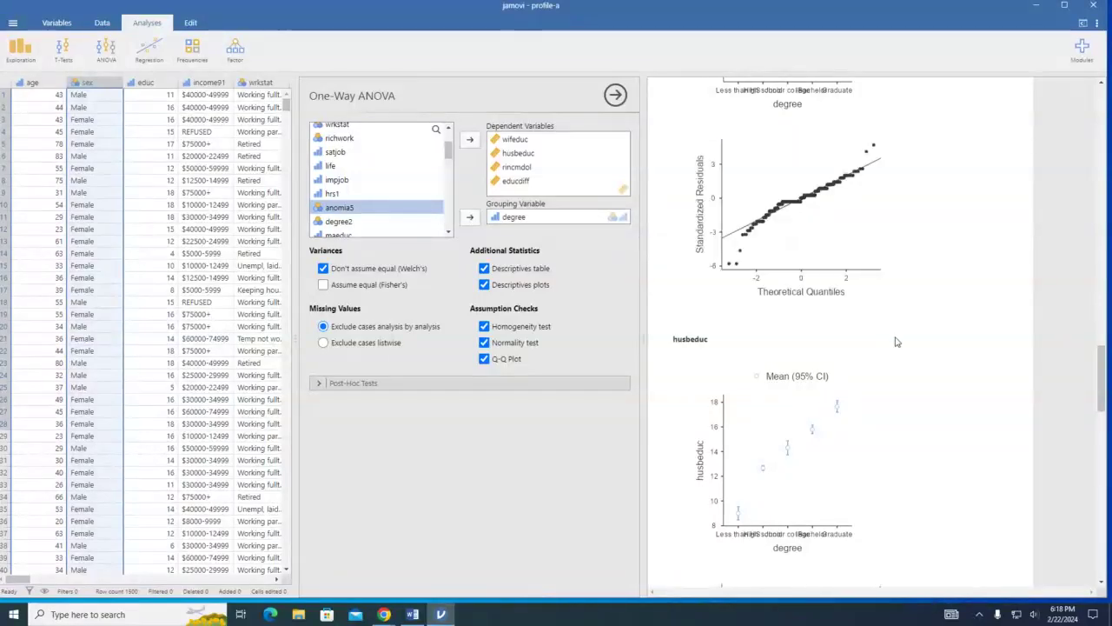
pyautogui.scroll(-2, 886, 348)
pyautogui.scroll(-2, 878, 360)
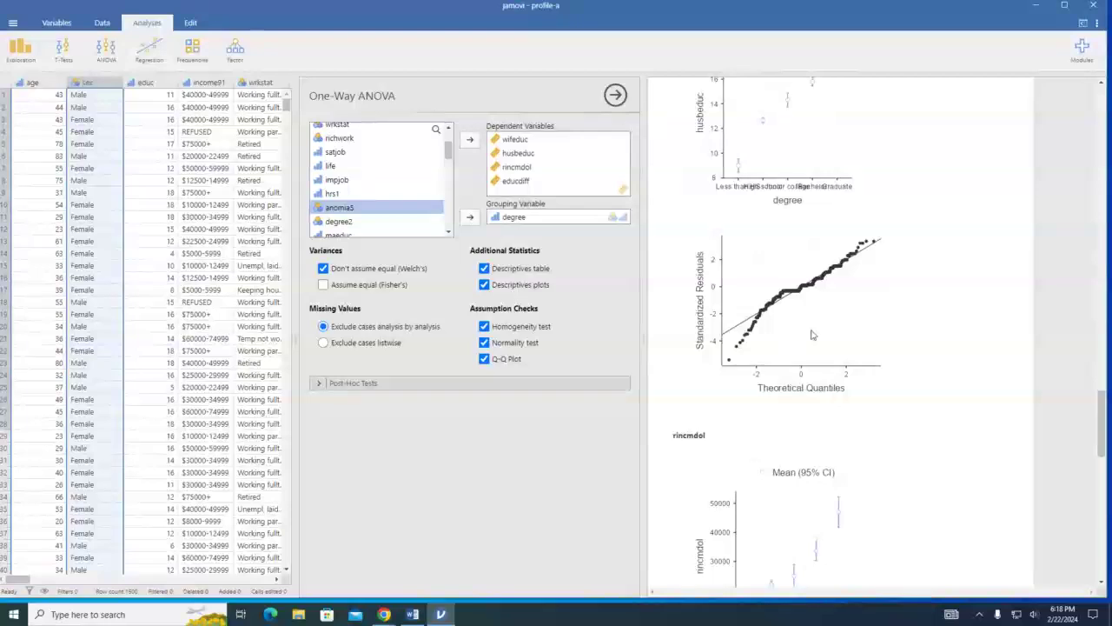
pyautogui.scroll(8, 926, 350)
pyautogui.scroll(4, 926, 348)
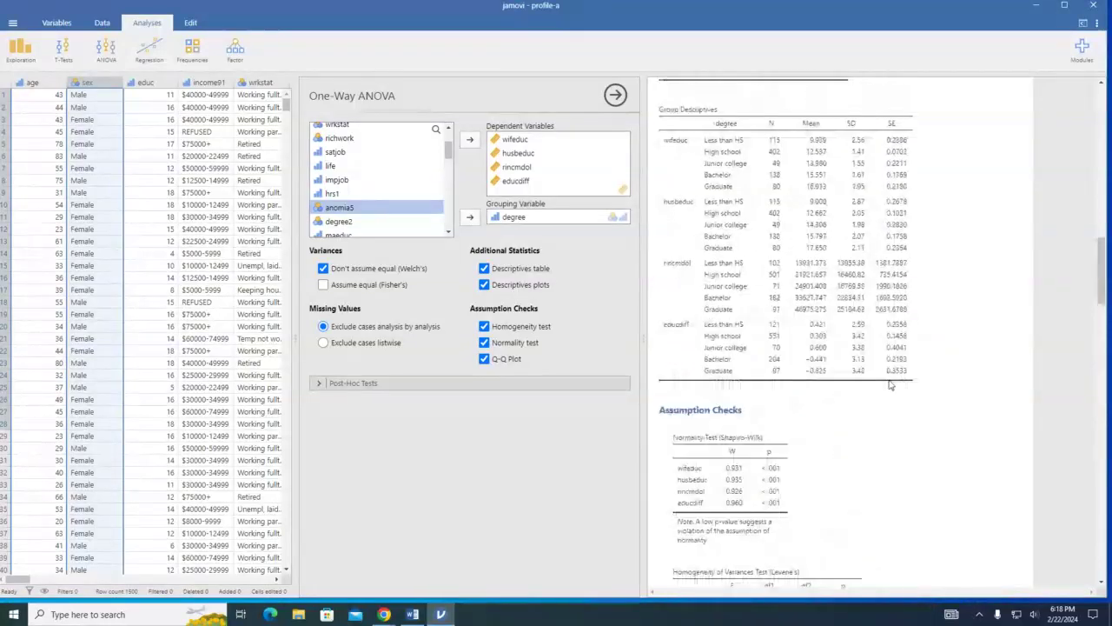
# Examine the One-Way ANOVA output, from the Welch's and group descriptives tables through the assumption checks to each variable's plots.
pyautogui.scroll(-3, 875, 366)
pyautogui.scroll(3, 875, 366)
pyautogui.scroll(3, 869, 356)
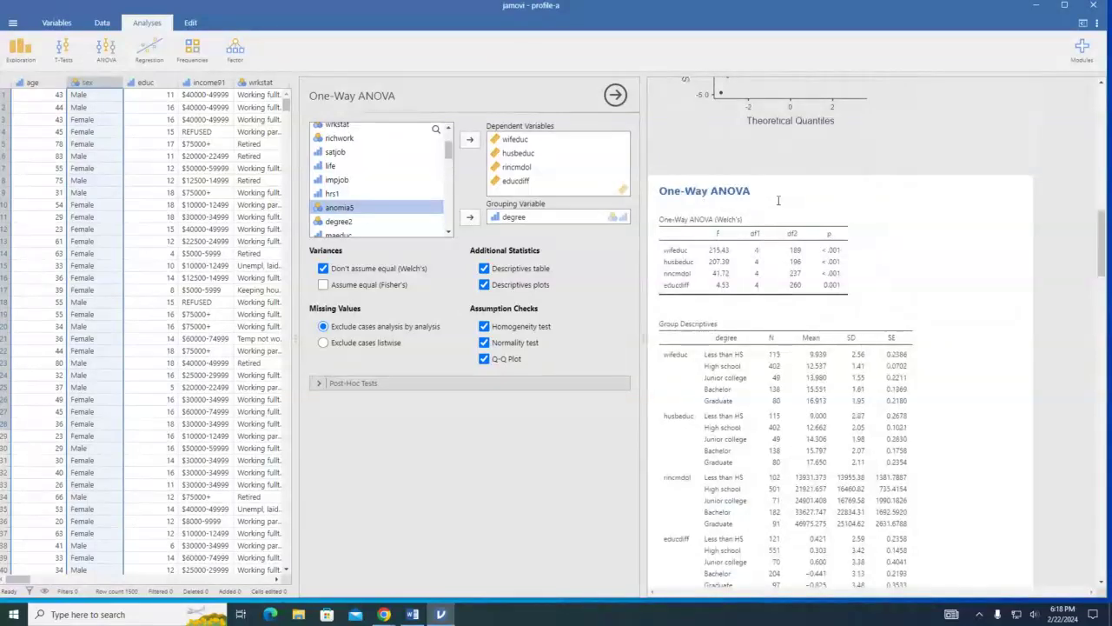
pyautogui.scroll(-1, 736, 301)
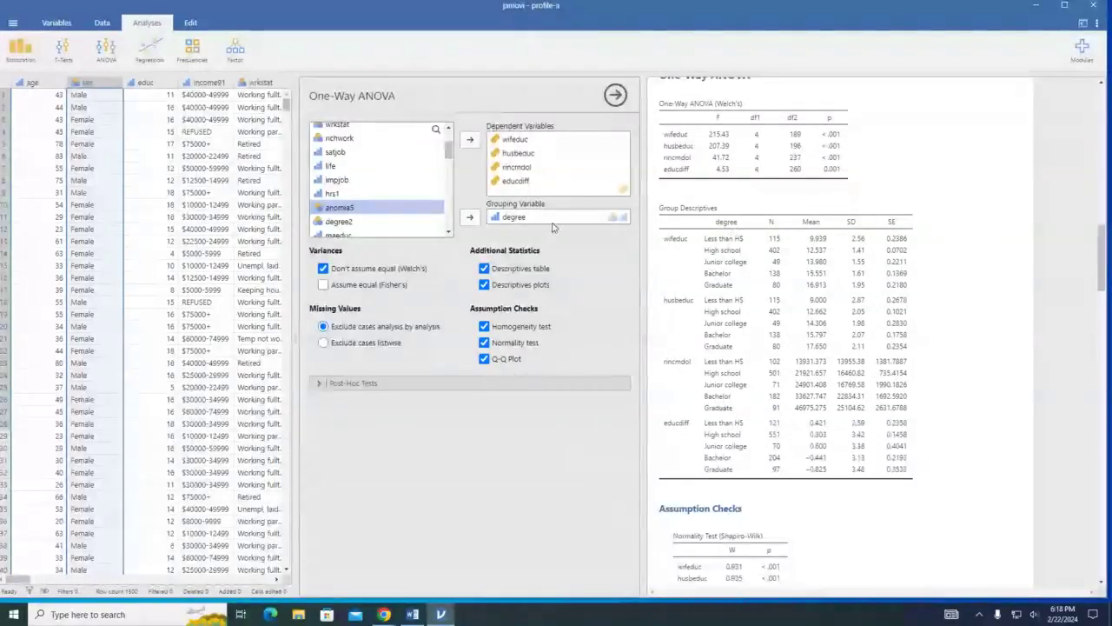
pyautogui.scroll(-3, 895, 311)
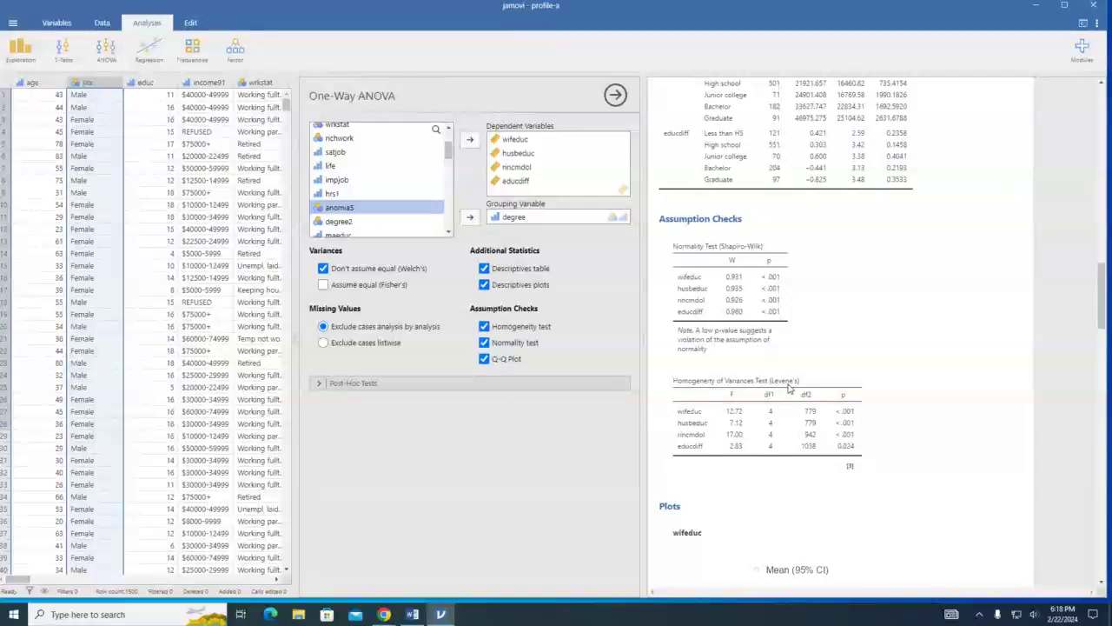
pyautogui.scroll(-5, 782, 382)
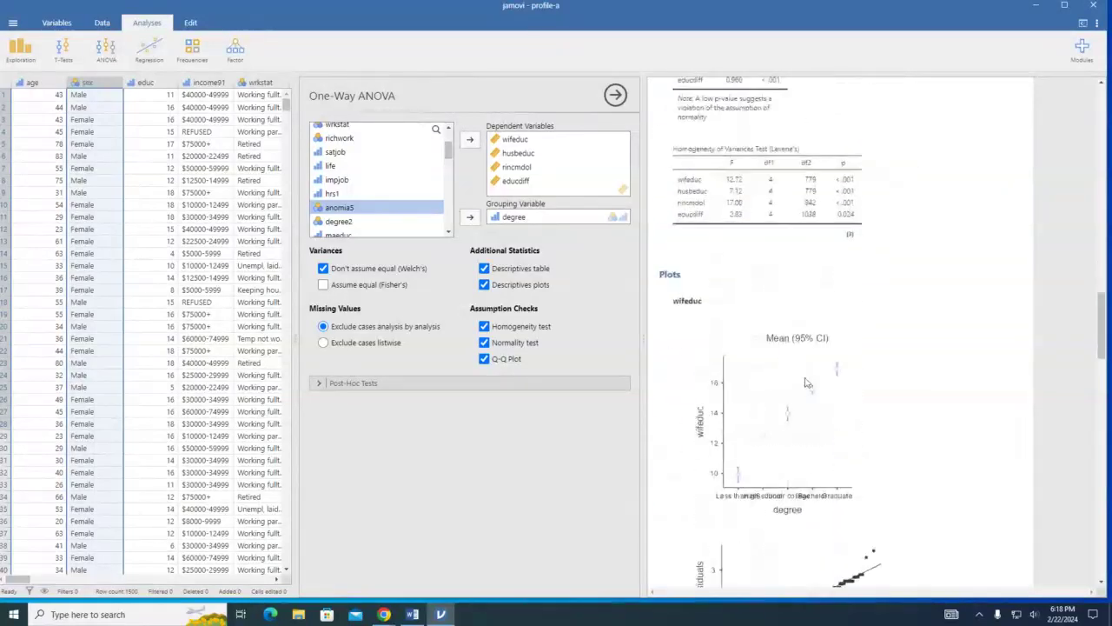
pyautogui.scroll(-5, 782, 339)
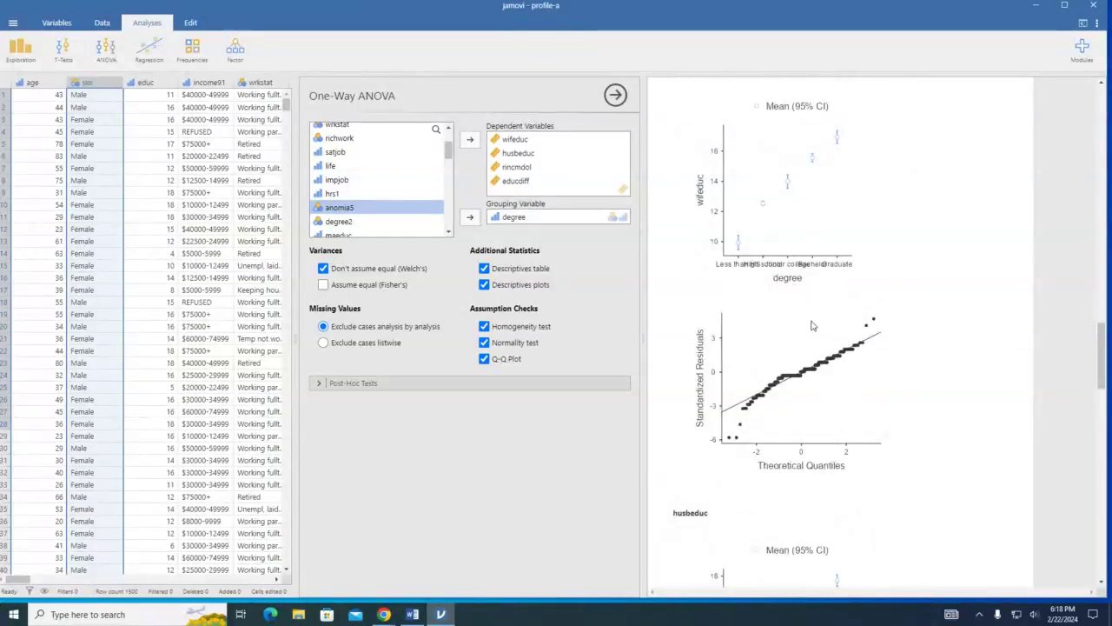
pyautogui.scroll(-5, 835, 411)
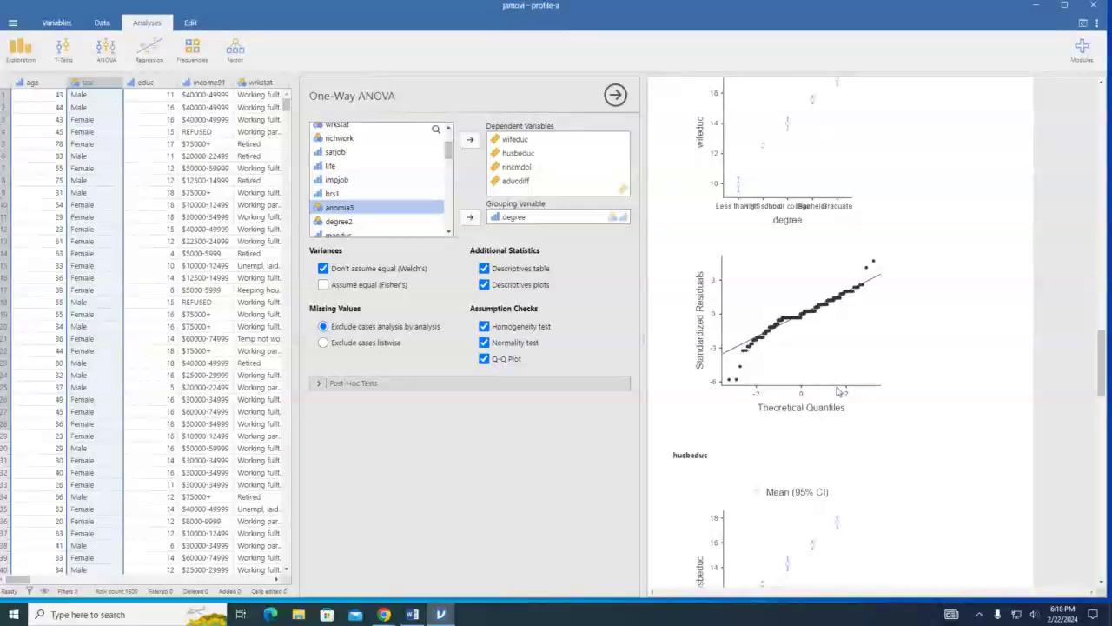
pyautogui.scroll(-6, 839, 395)
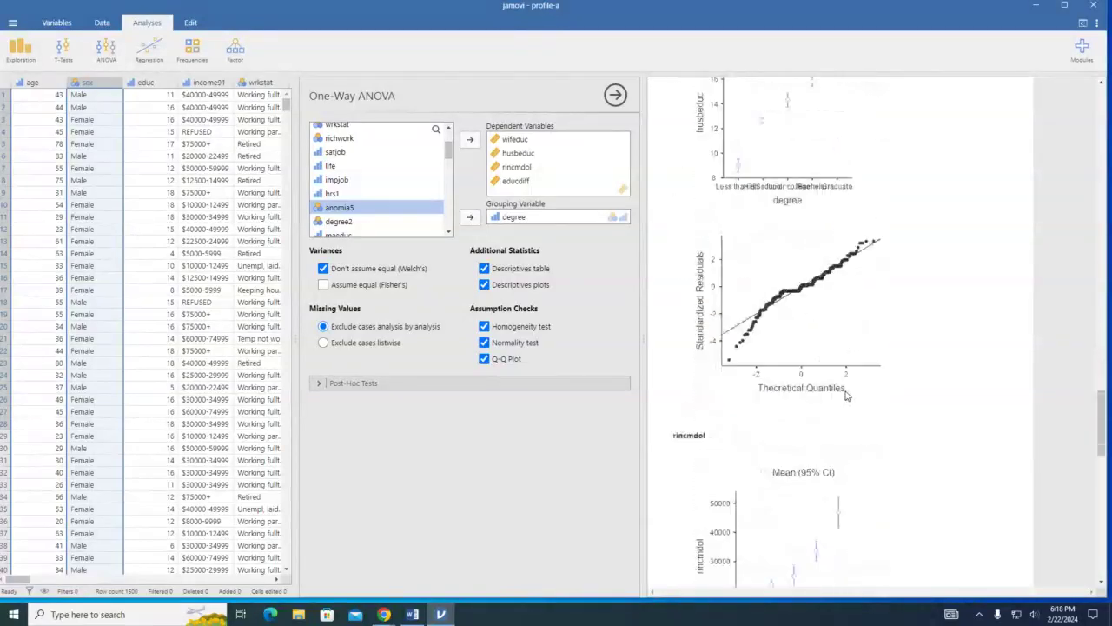
pyautogui.scroll(-16, 846, 396)
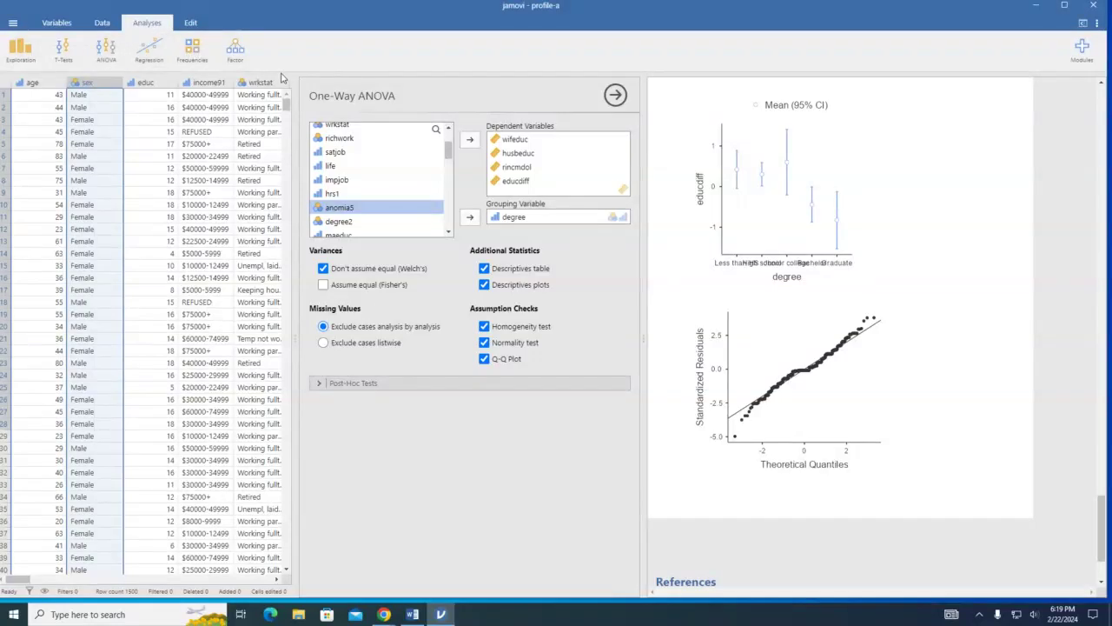
# Start a MANCOVA with wifeduc, husbeduc and rincmdol as the dependent variables.
pyautogui.click(111, 56)
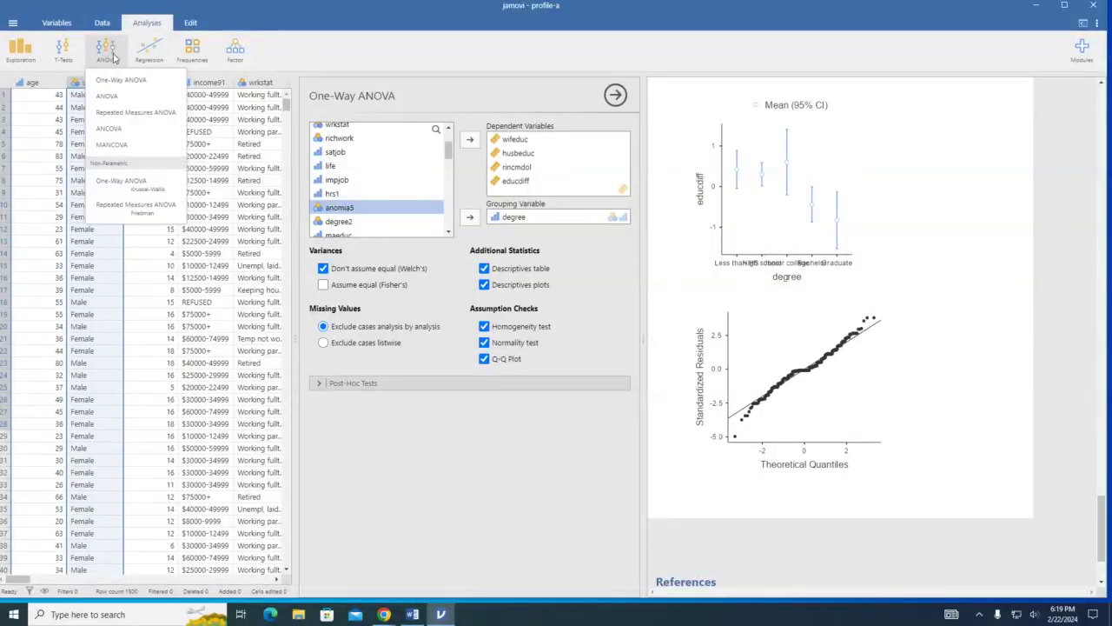
pyautogui.click(123, 150)
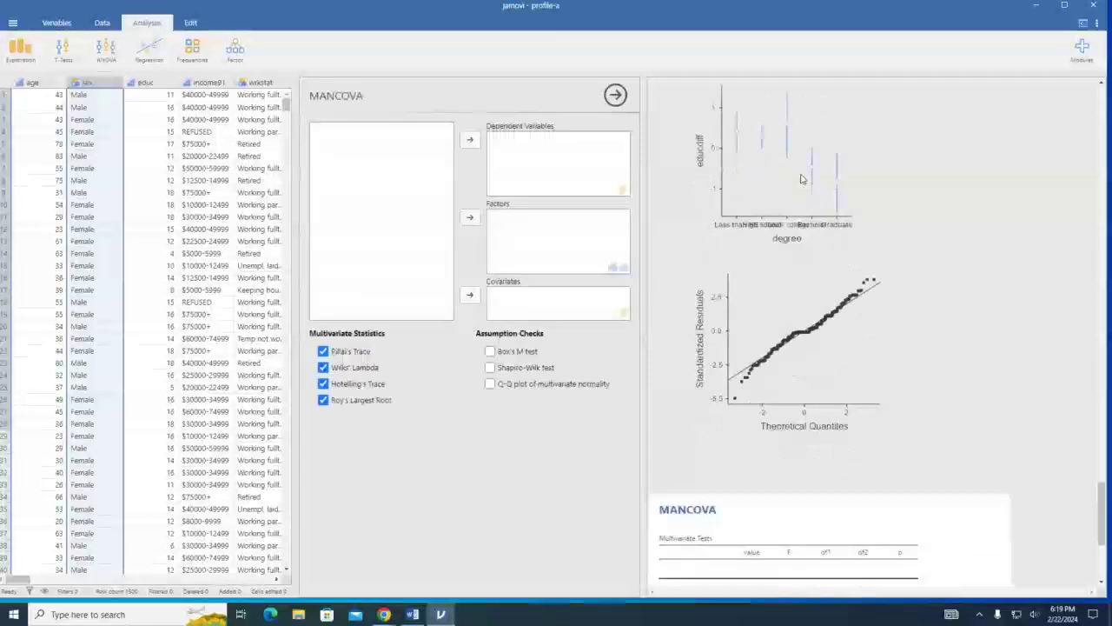
pyautogui.scroll(-5, 365, 188)
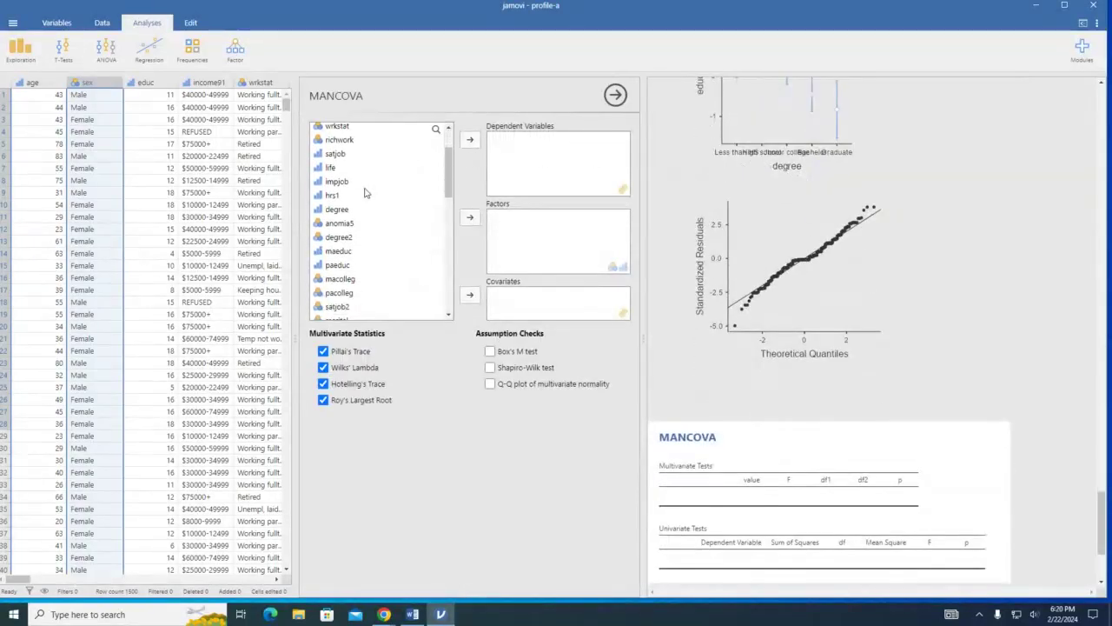
pyautogui.scroll(-4, 365, 190)
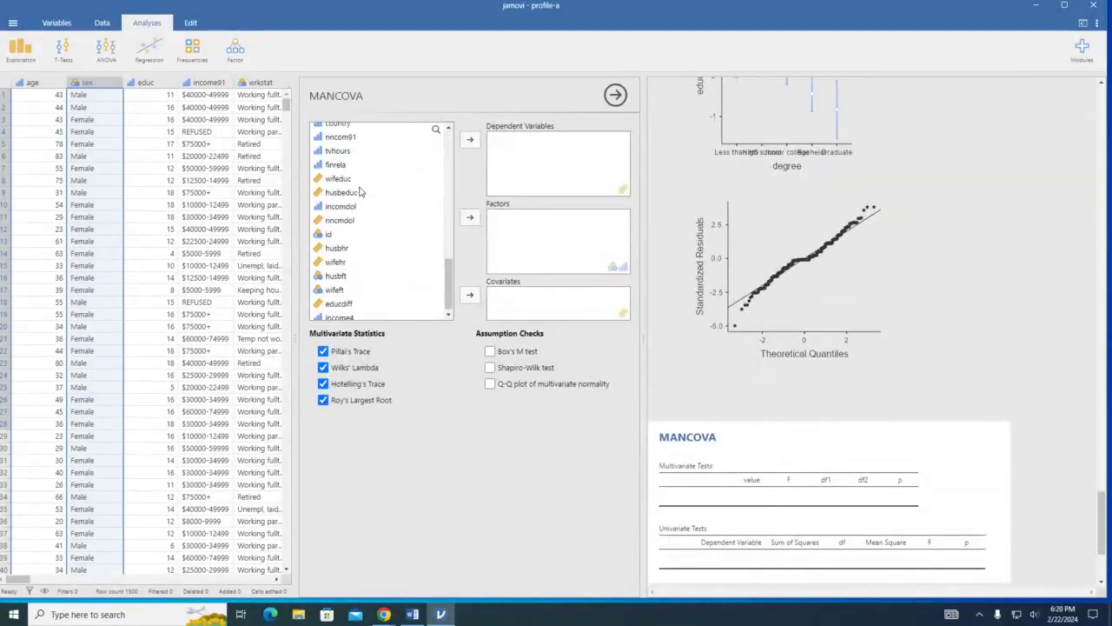
pyautogui.click(340, 175)
pyautogui.click(468, 141)
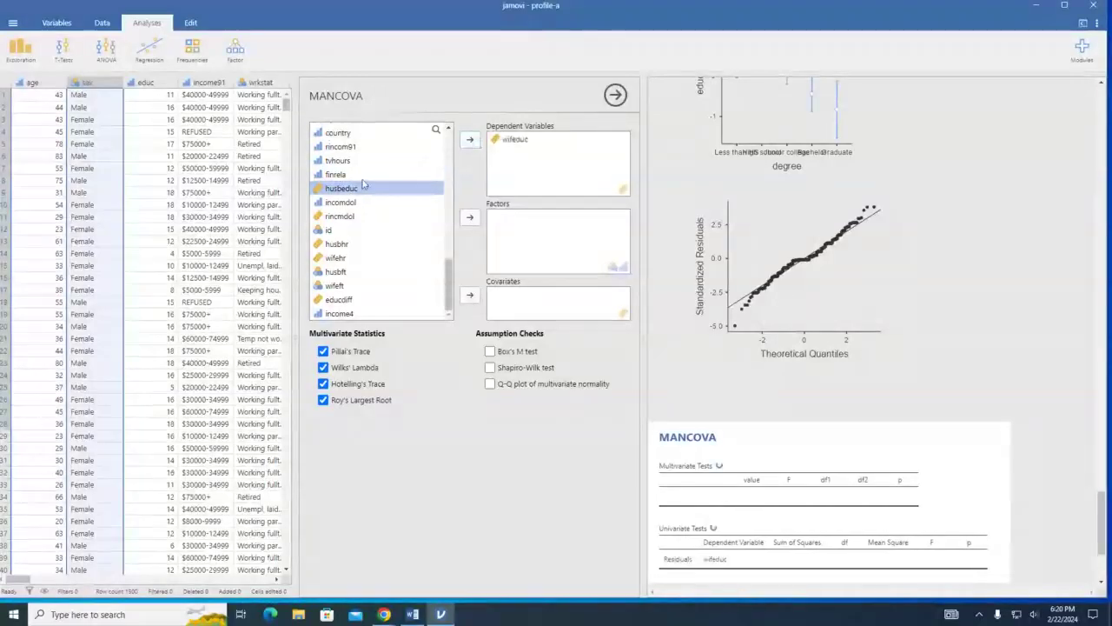
pyautogui.click(469, 141)
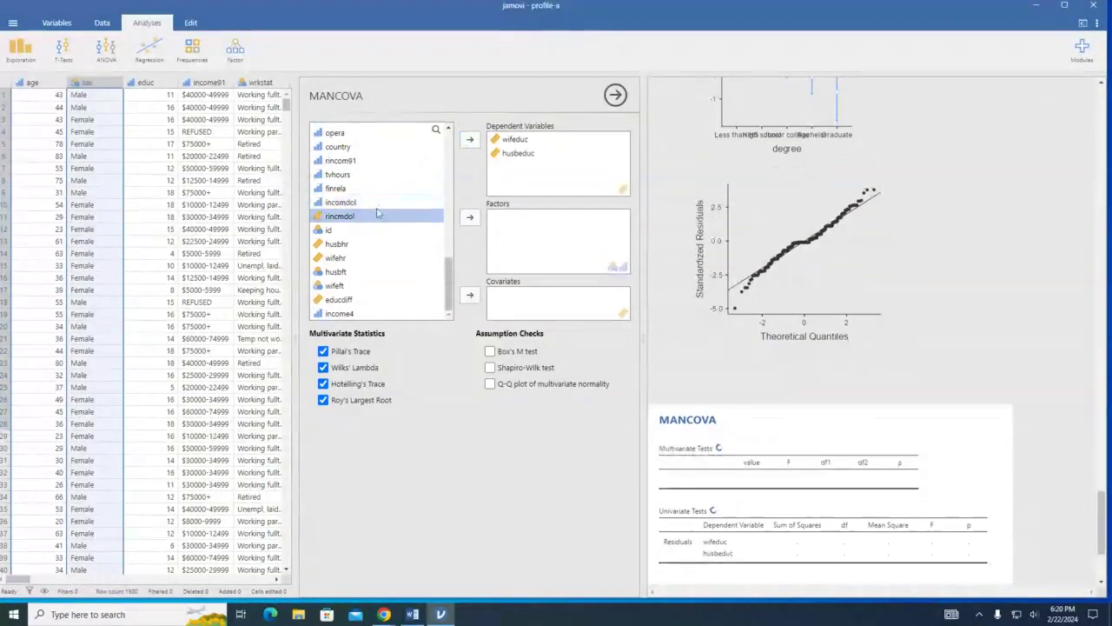
pyautogui.click(469, 140)
# Add husbhr, wifehr and educdiff to the dependent variables of the MANCOVA.
pyautogui.click(335, 247)
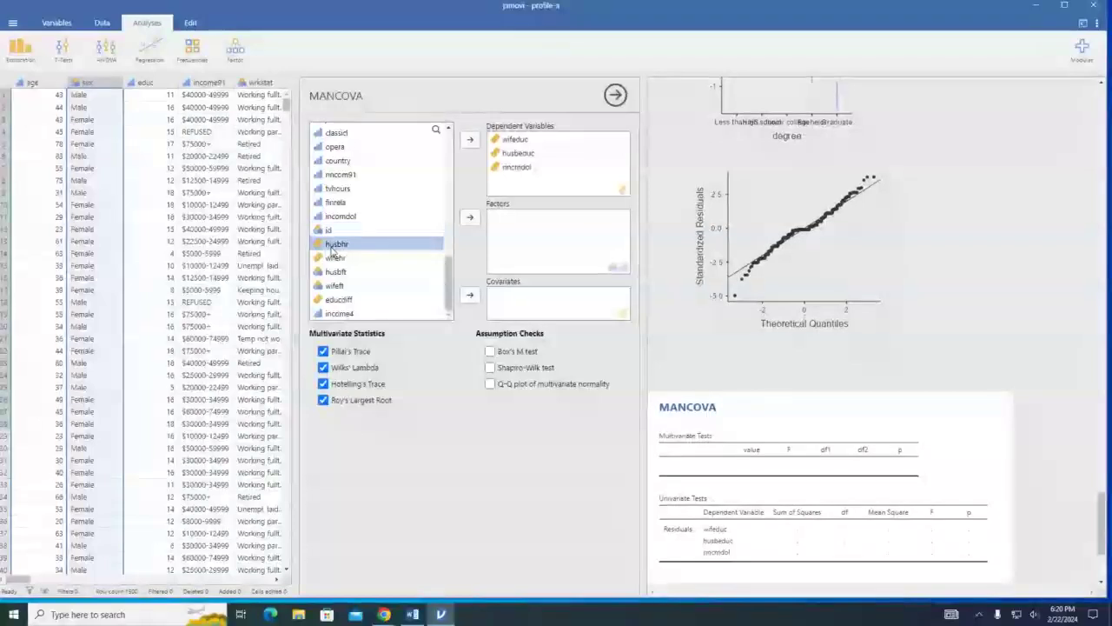
pyautogui.click(469, 139)
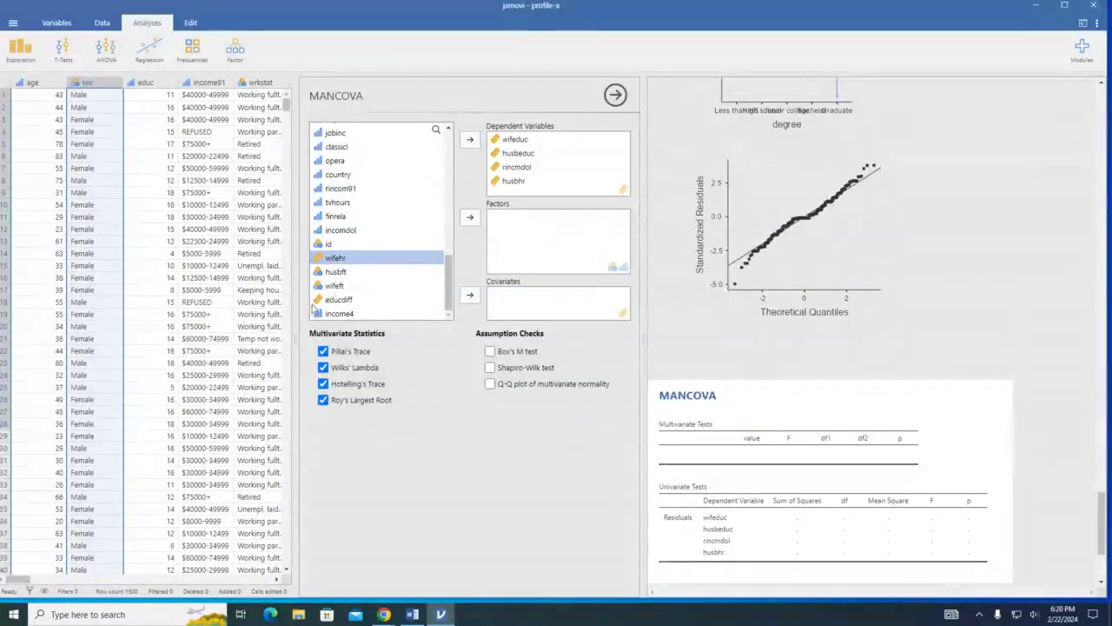
pyautogui.click(469, 139)
pyautogui.click(339, 299)
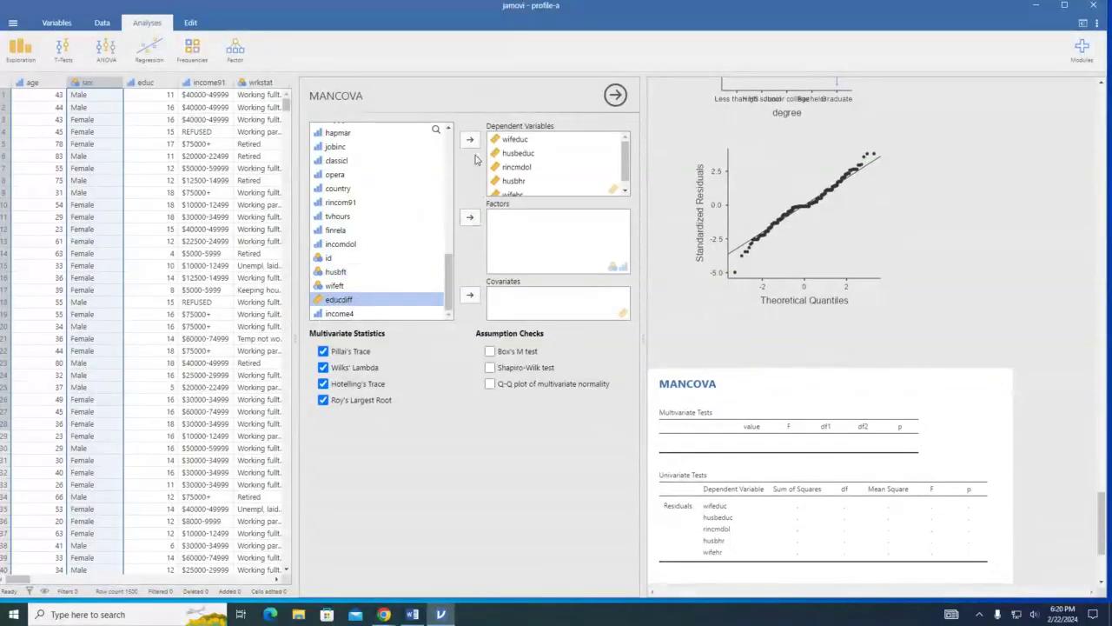
pyautogui.click(469, 140)
# Try marital as the factor of the MANCOVA and remove it again.
pyautogui.scroll(2, 356, 263)
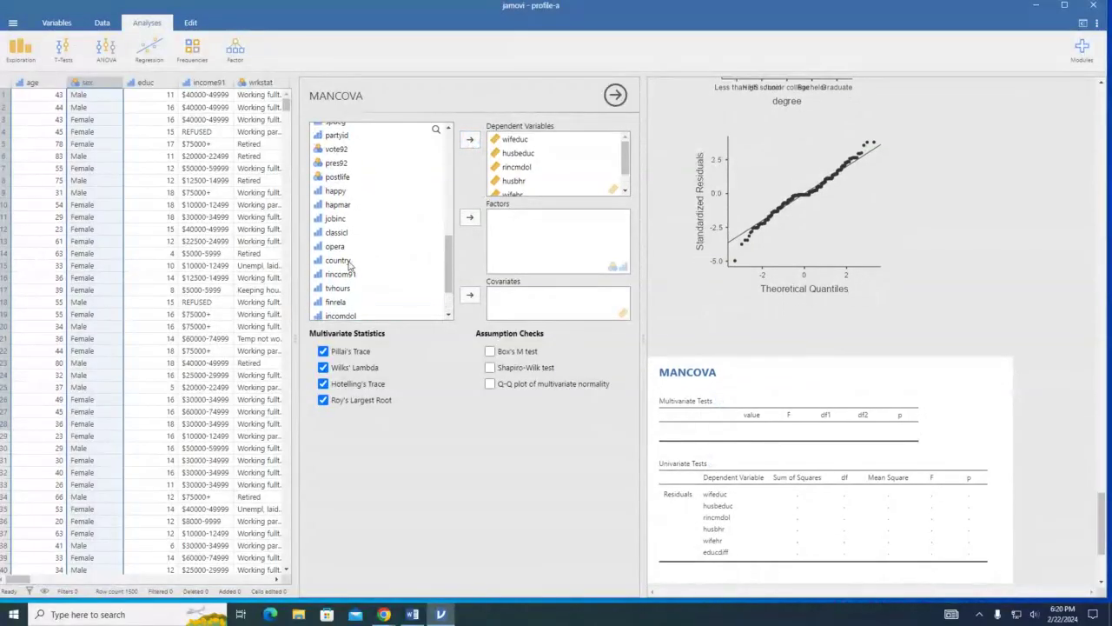
pyautogui.scroll(4, 363, 256)
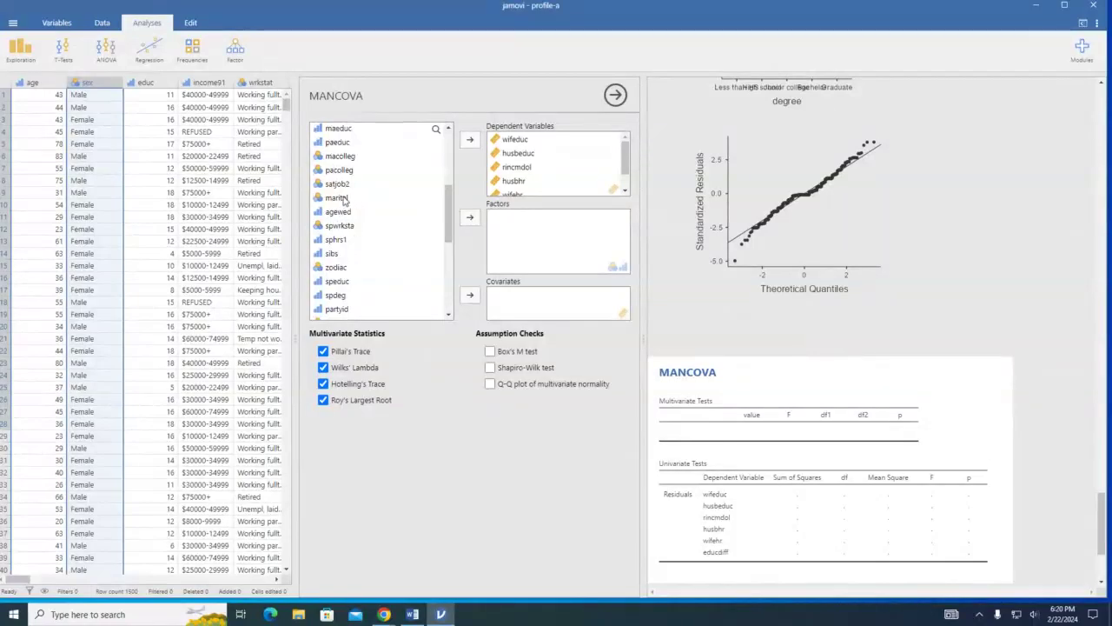
pyautogui.click(343, 198)
pyautogui.click(469, 217)
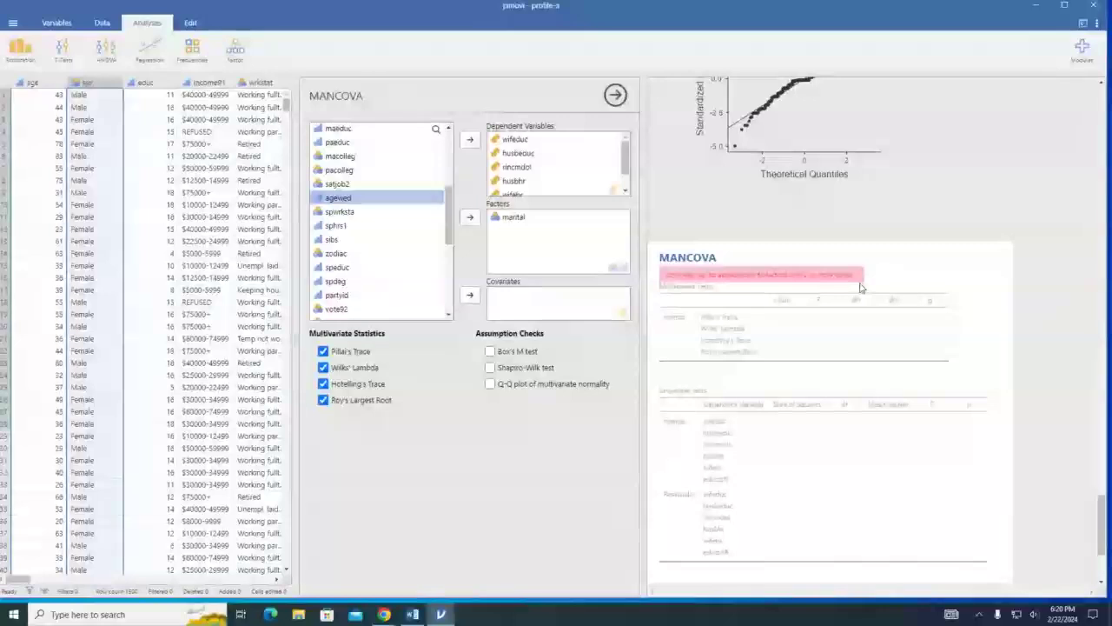
pyautogui.click(493, 218)
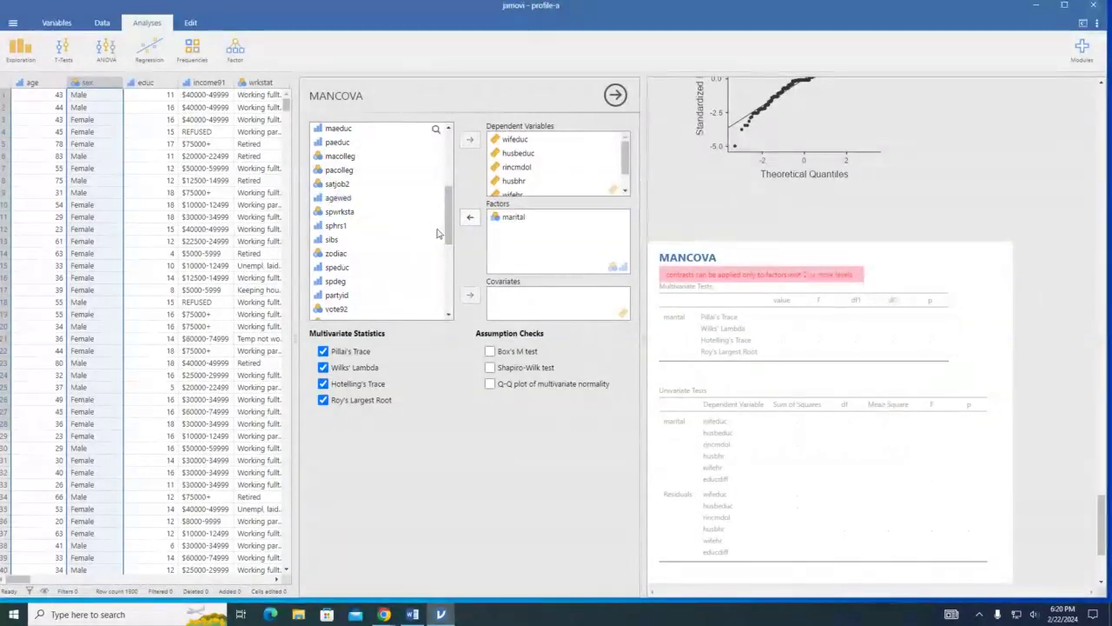
pyautogui.click(469, 218)
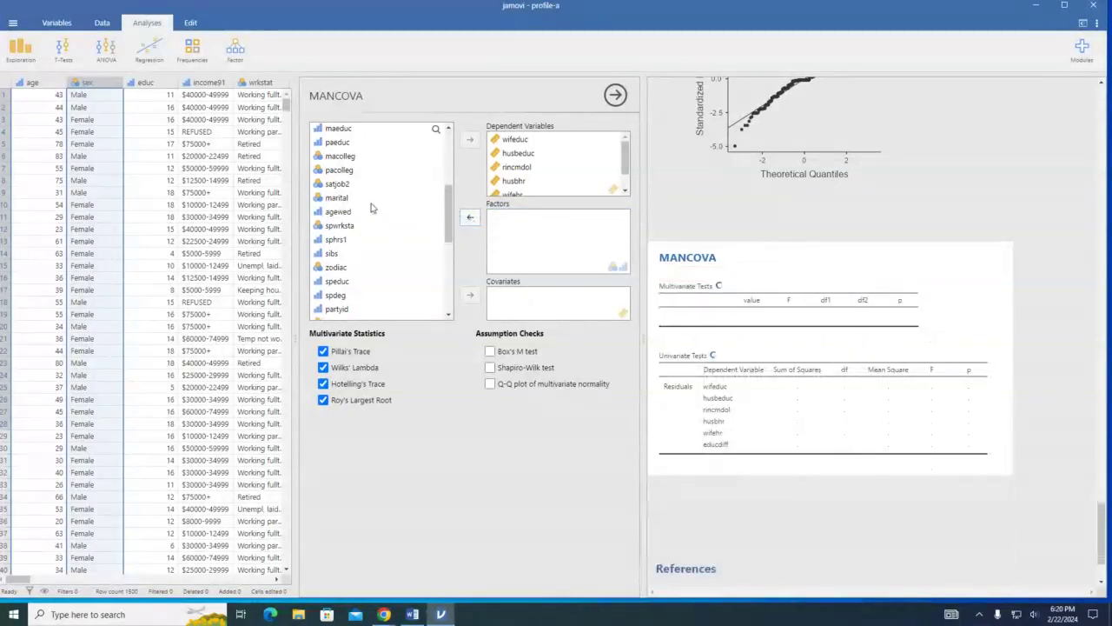
# Try jobinc as the factor of the MANCOVA, review the multivariate and univariate tests, and remove it.
pyautogui.scroll(-6, 371, 207)
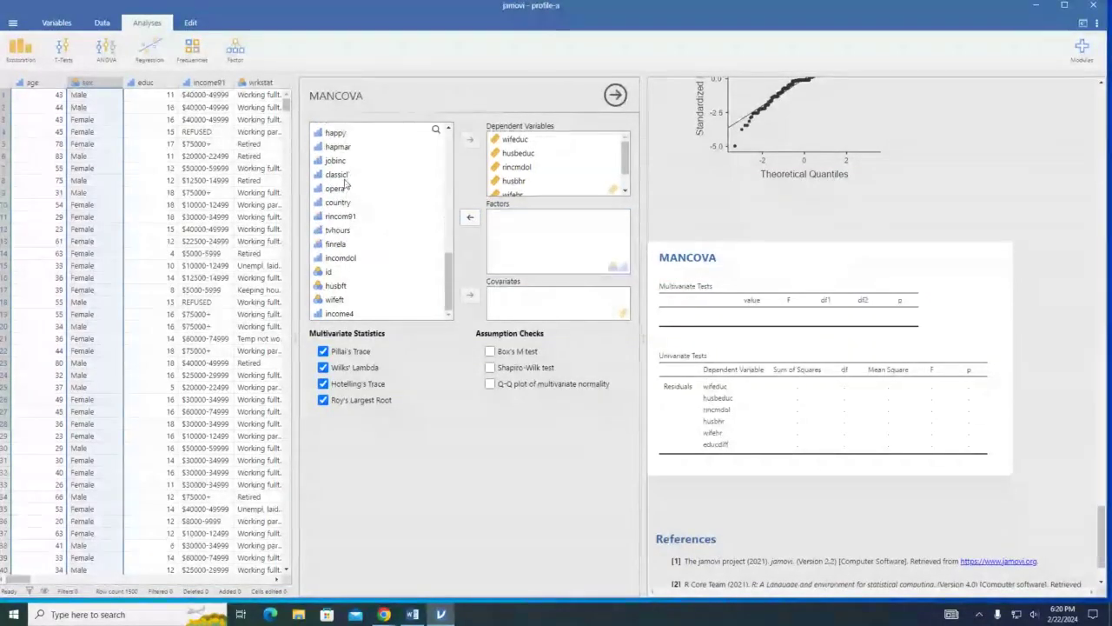
pyautogui.click(344, 161)
pyautogui.click(469, 218)
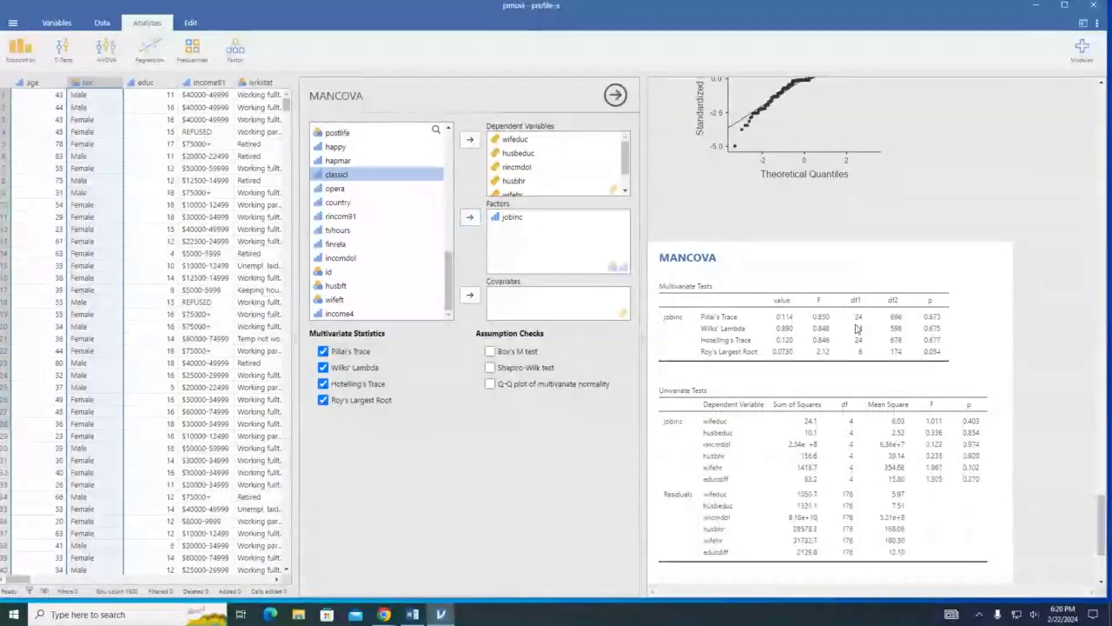
pyautogui.scroll(-1, 837, 343)
pyautogui.scroll(-1, 837, 343)
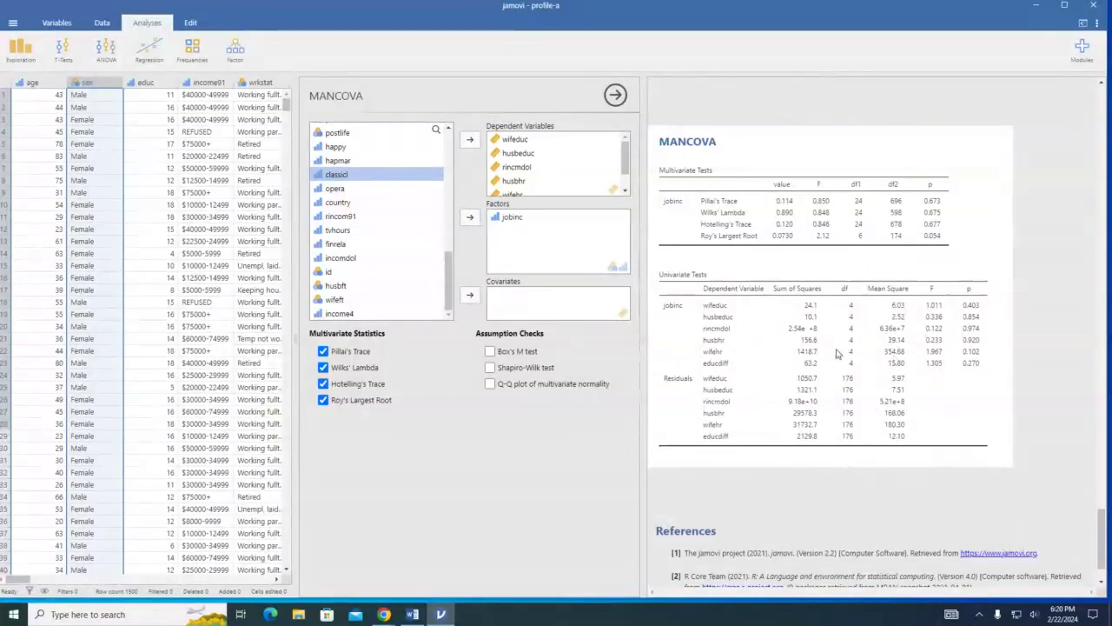
pyautogui.click(512, 216)
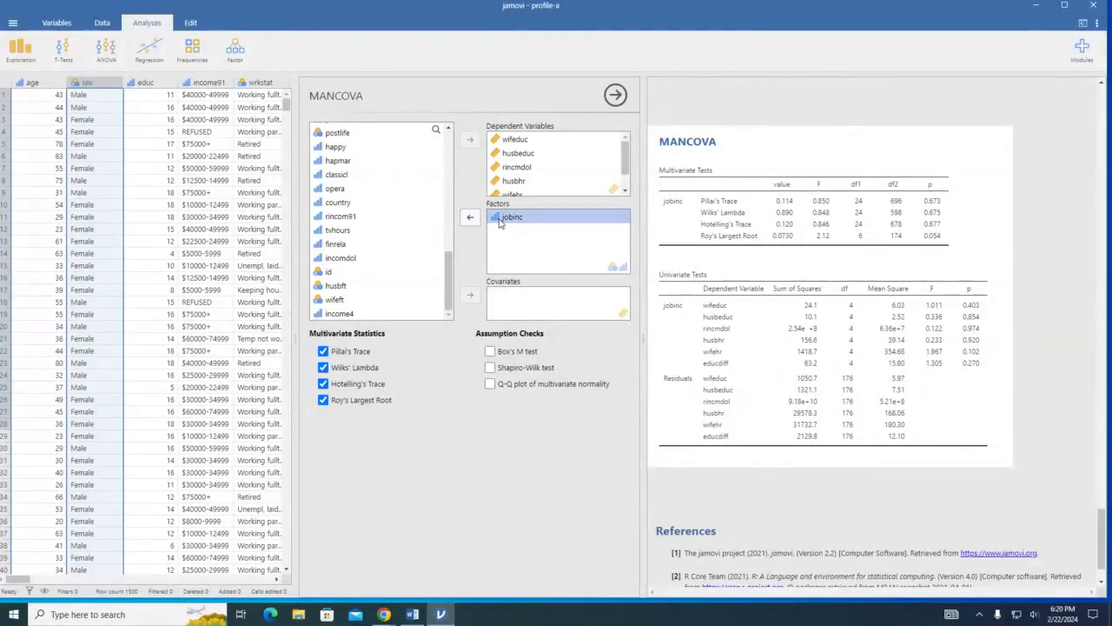
pyautogui.click(470, 217)
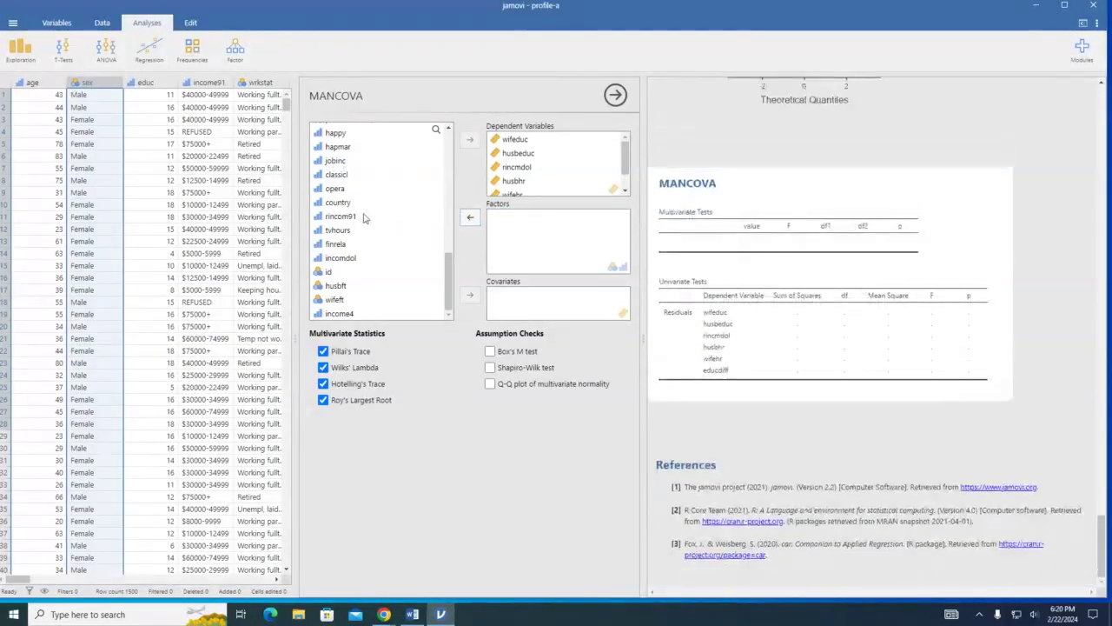
# Put jobinc back as a factor of the MANCOVA.
pyautogui.scroll(4, 363, 218)
pyautogui.scroll(-1, 363, 218)
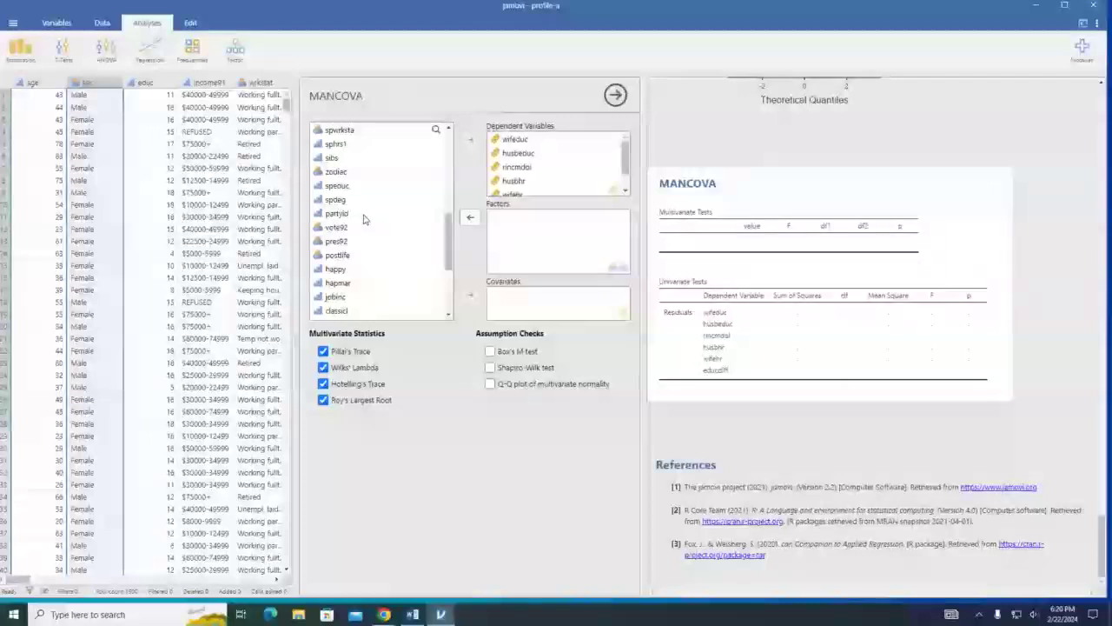
pyautogui.scroll(-1, 363, 218)
pyautogui.click(364, 276)
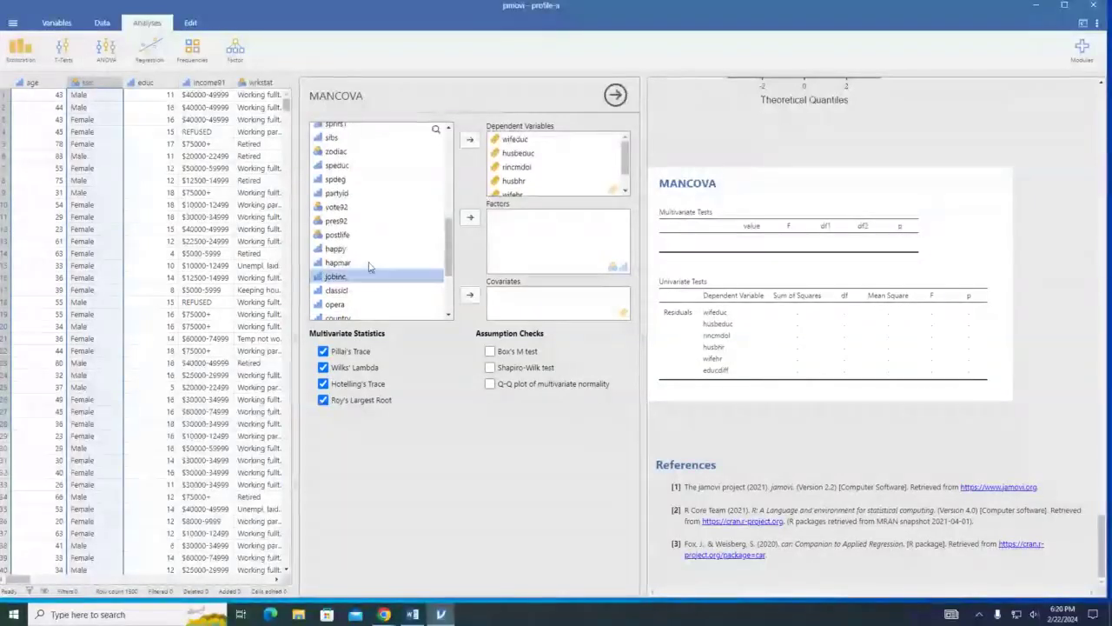
pyautogui.click(470, 217)
# Add degree to the MANCOVA factors and remove jobinc, leaving degree as the only factor.
pyautogui.scroll(3, 375, 218)
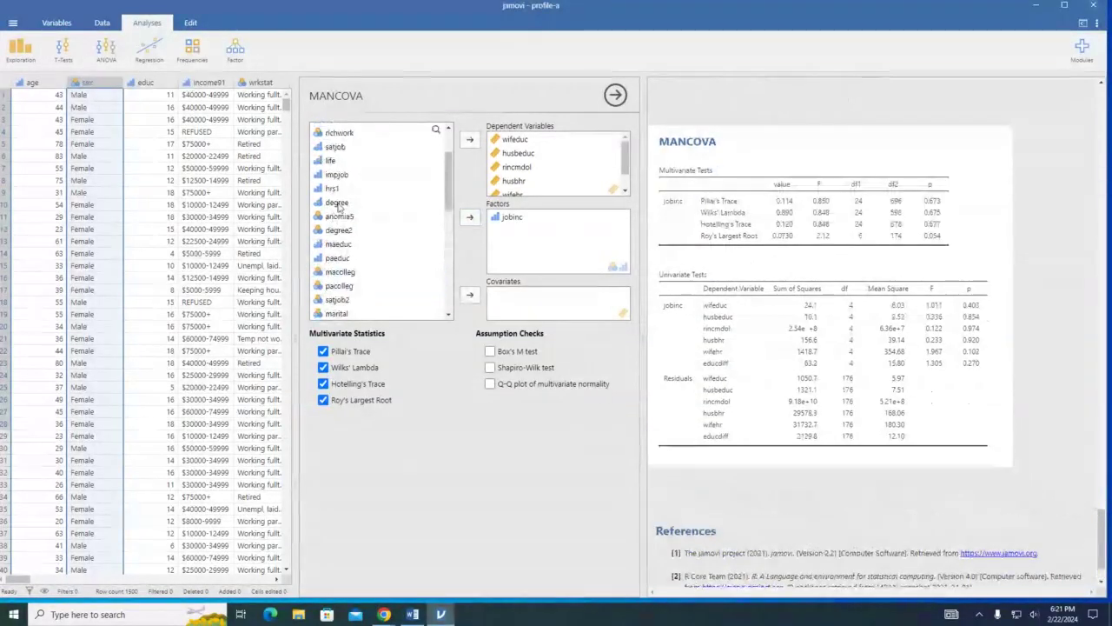
pyautogui.click(338, 204)
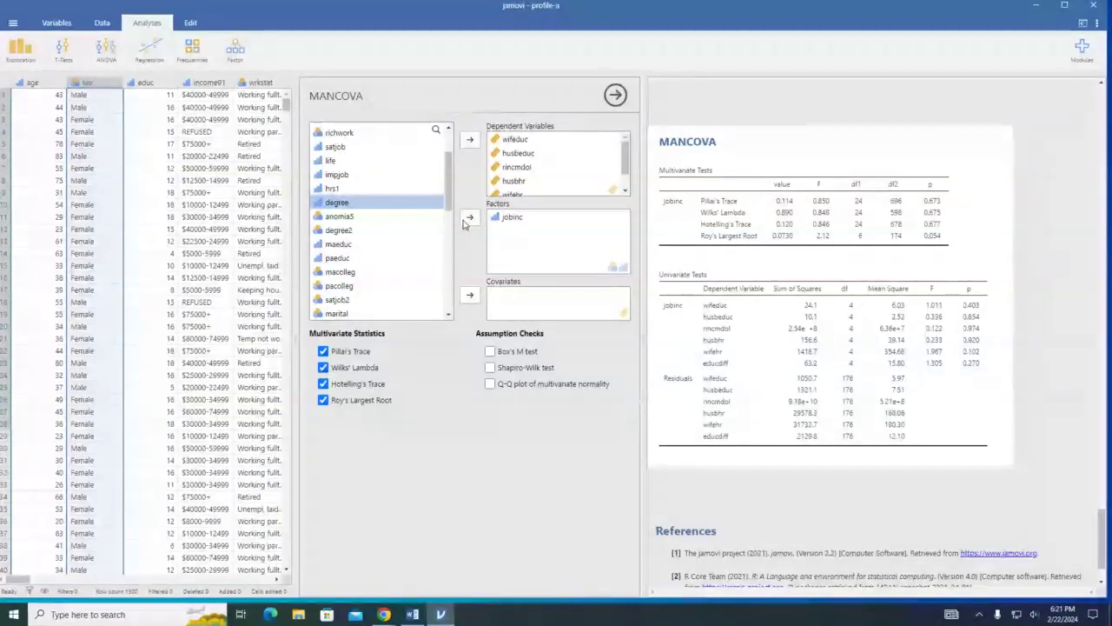
pyautogui.click(469, 218)
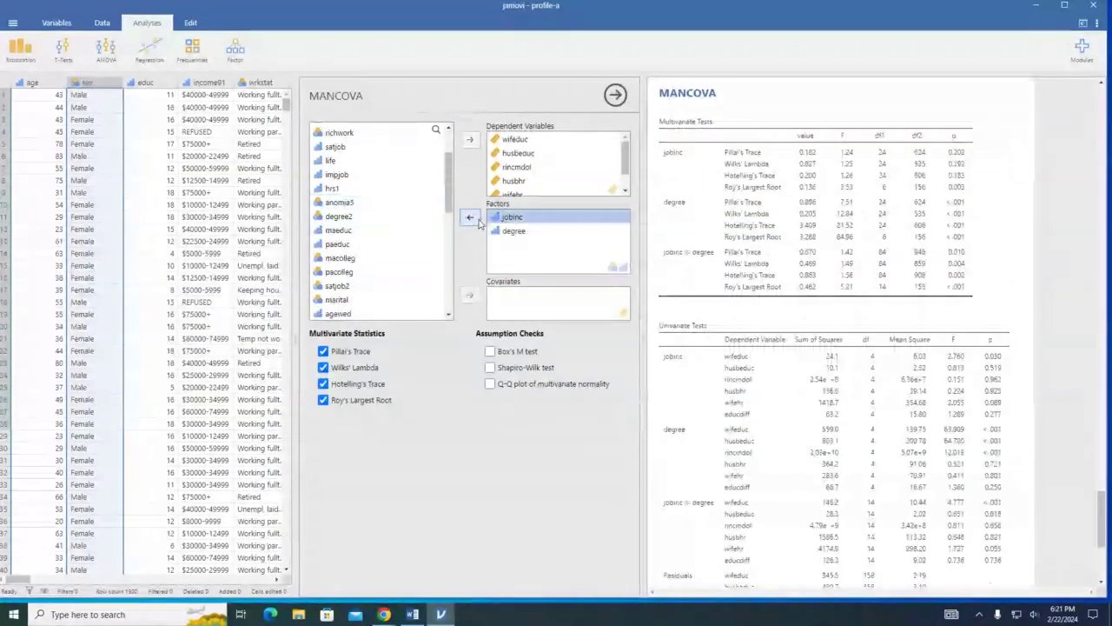
pyautogui.click(470, 217)
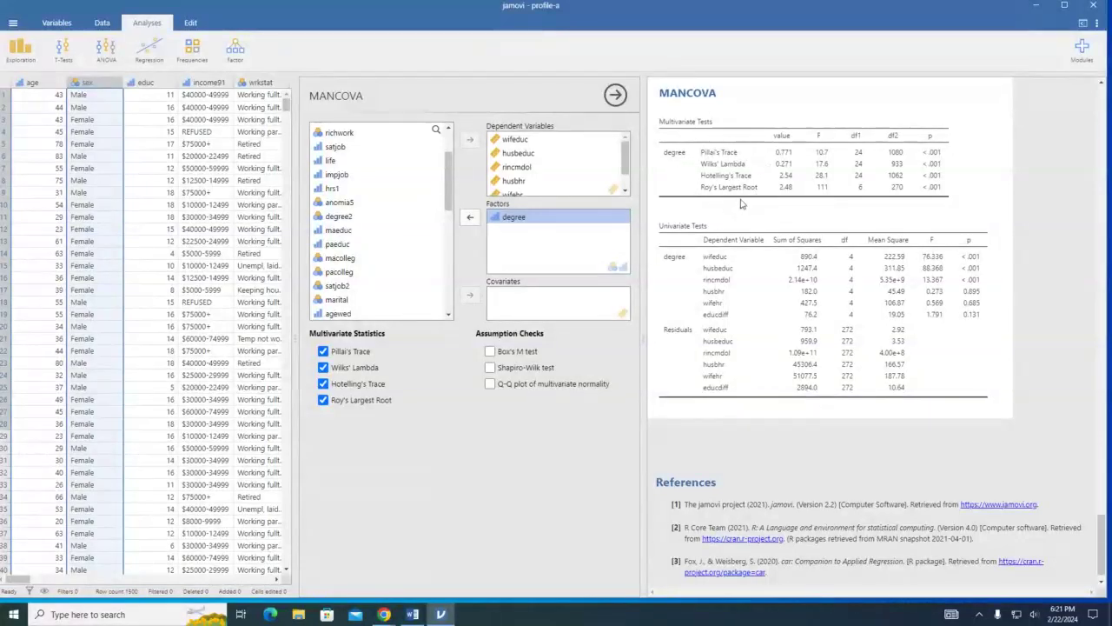
# Add the Shapiro-Wilk test and the Q-Q plot of multivariate normality to the MANCOVA and review the results.
pyautogui.click(490, 368)
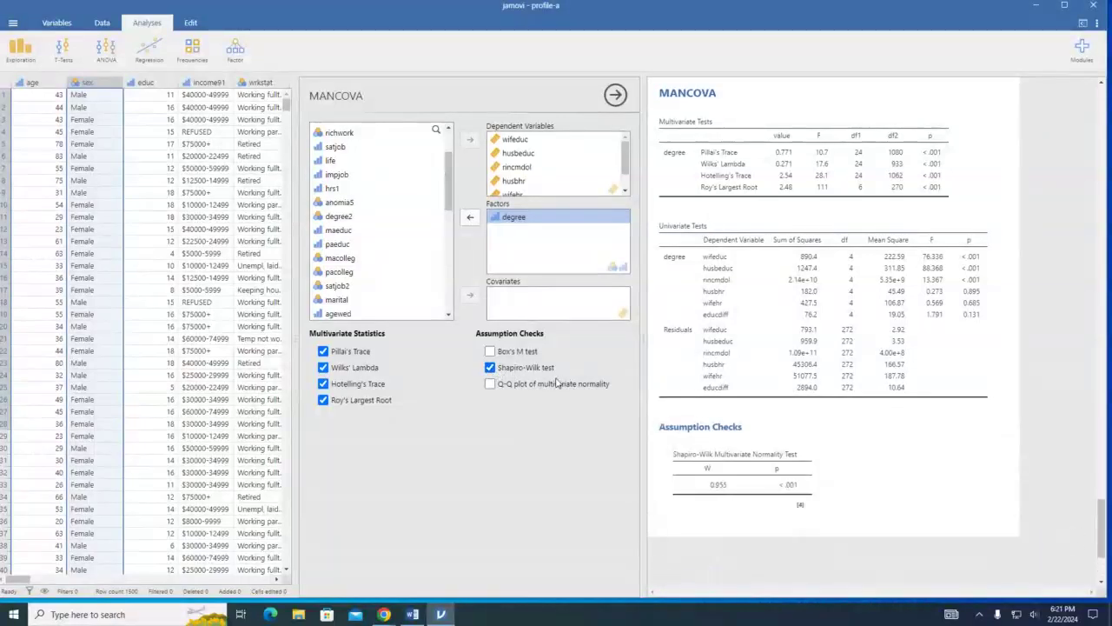
pyautogui.click(493, 387)
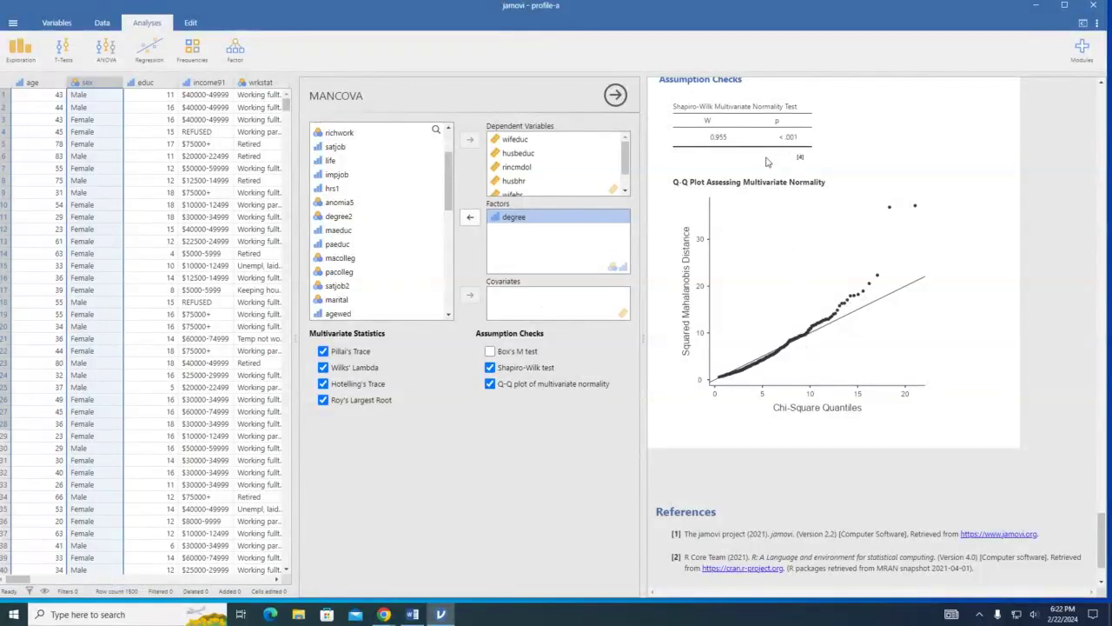
# Add Box's M test to the MANCOVA assumption checks and shift the results area over the data columns.
pyautogui.click(529, 352)
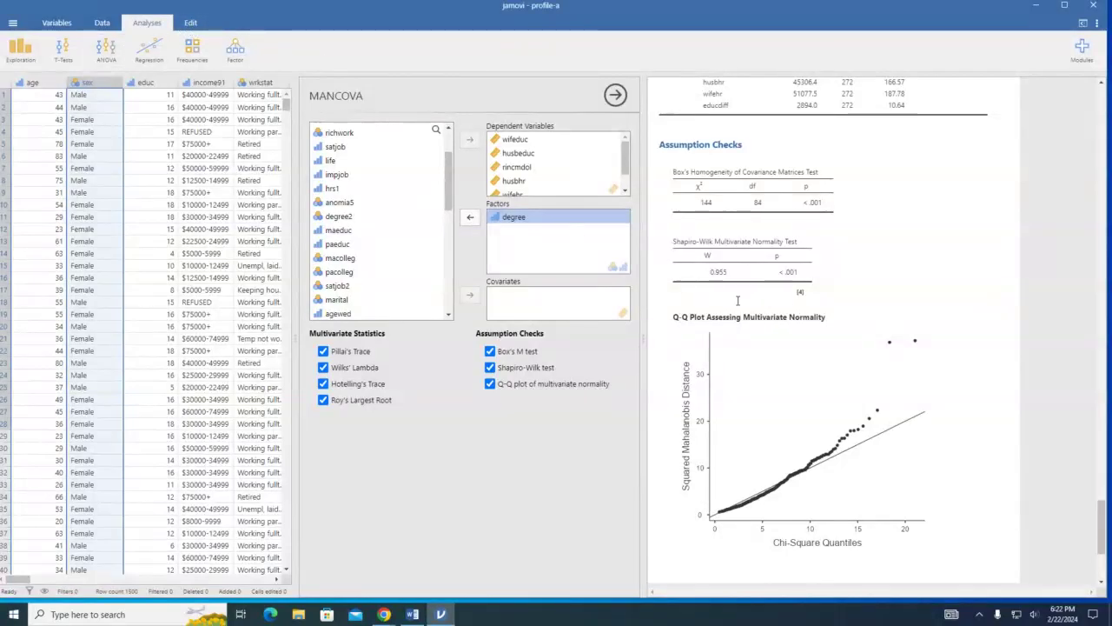
pyautogui.click(190, 25)
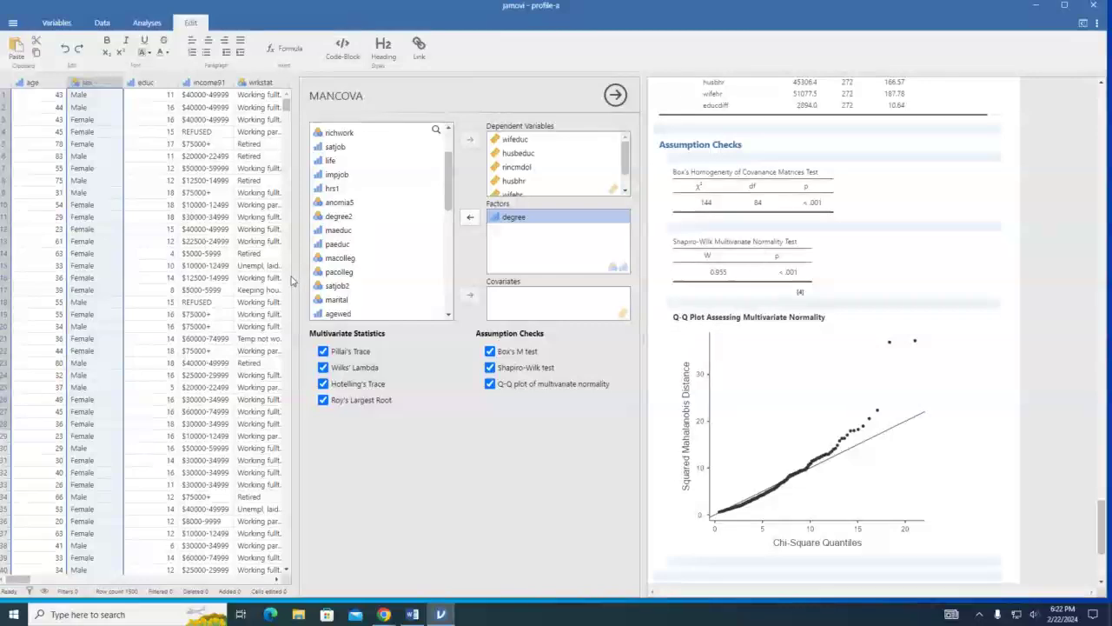
pyautogui.moveTo(295, 274); pyautogui.dragTo(3, 291)
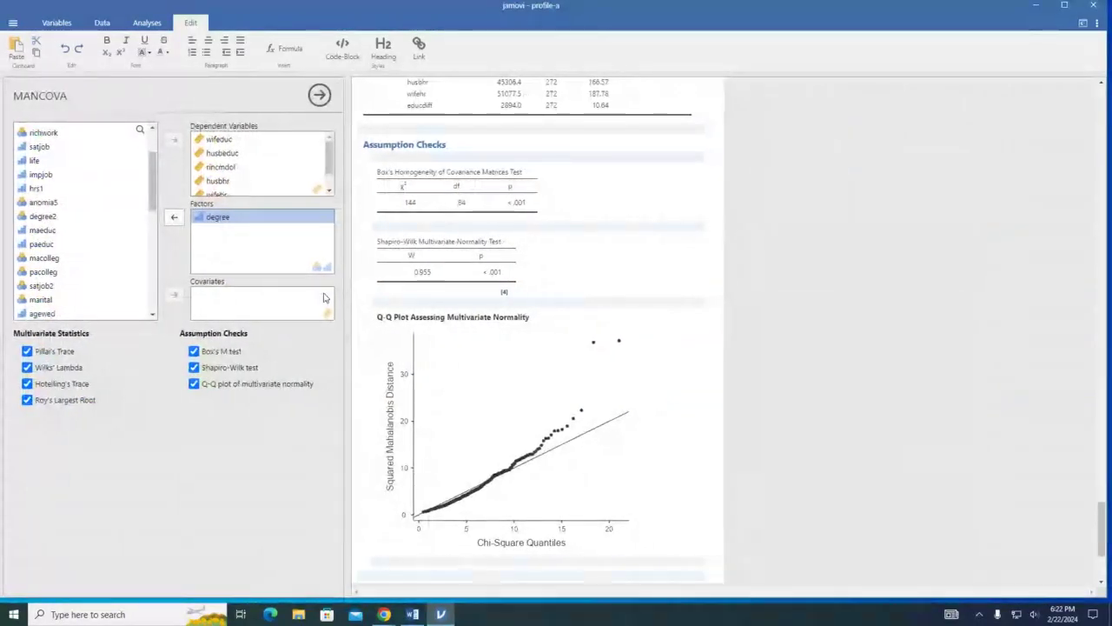
# Add the note "Married couple income and education" under the Results title and format it as a heading.
pyautogui.scroll(1, 633, 261)
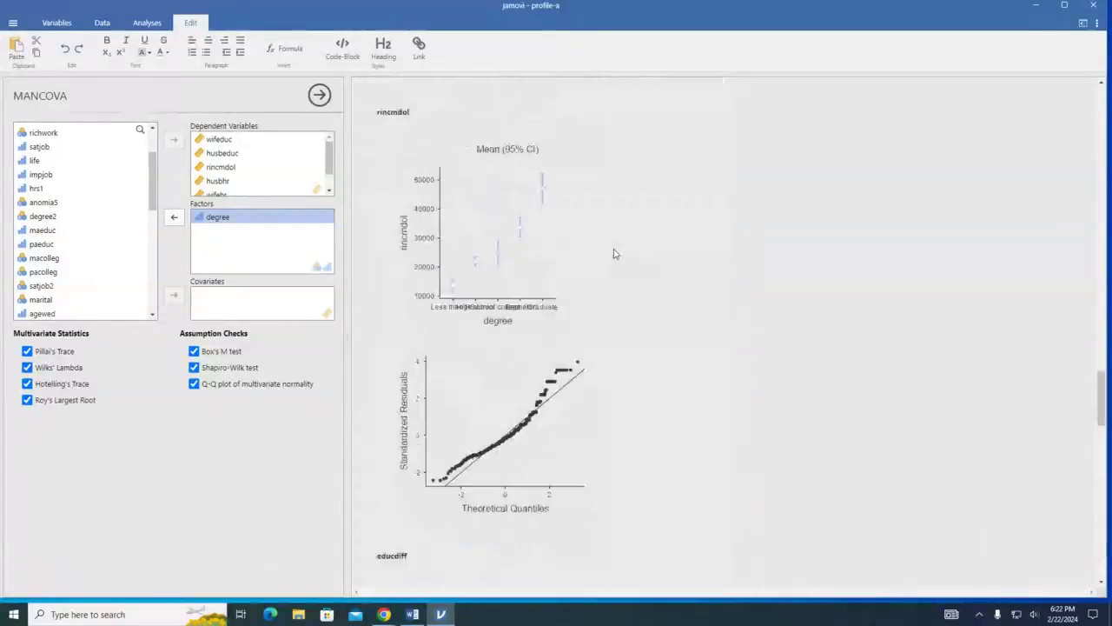
pyautogui.scroll(15, 596, 237)
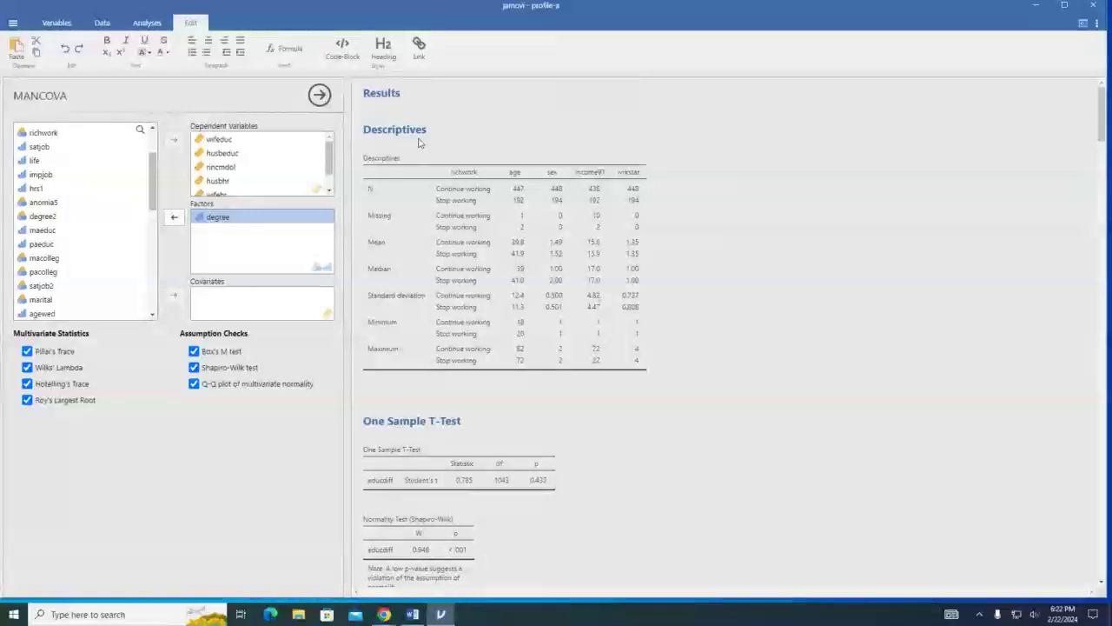
pyautogui.click(385, 95)
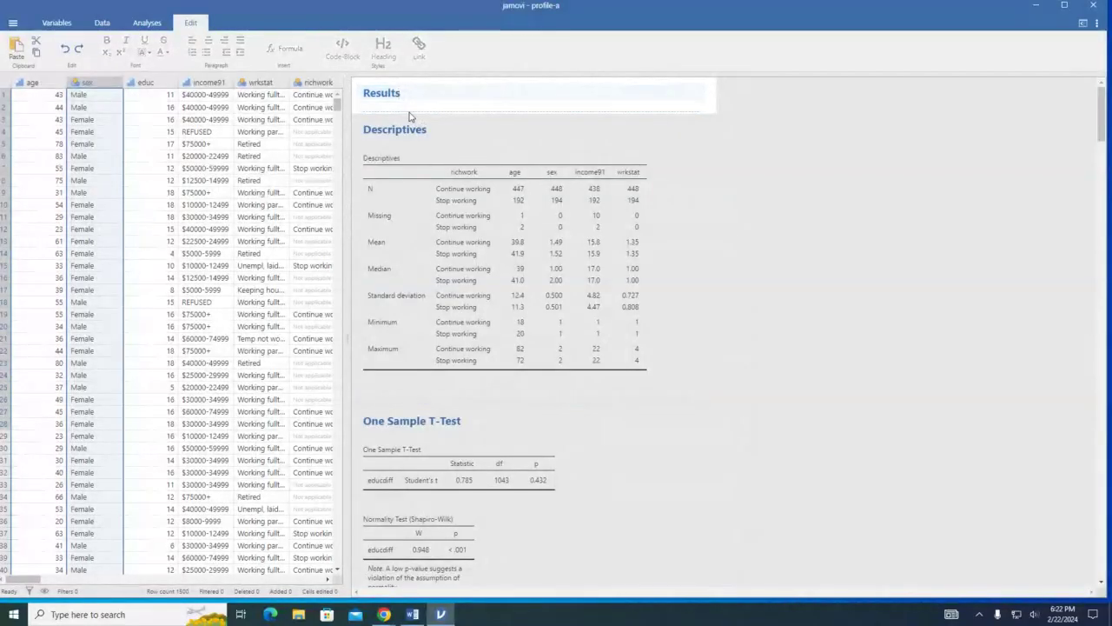
pyautogui.click(417, 105)
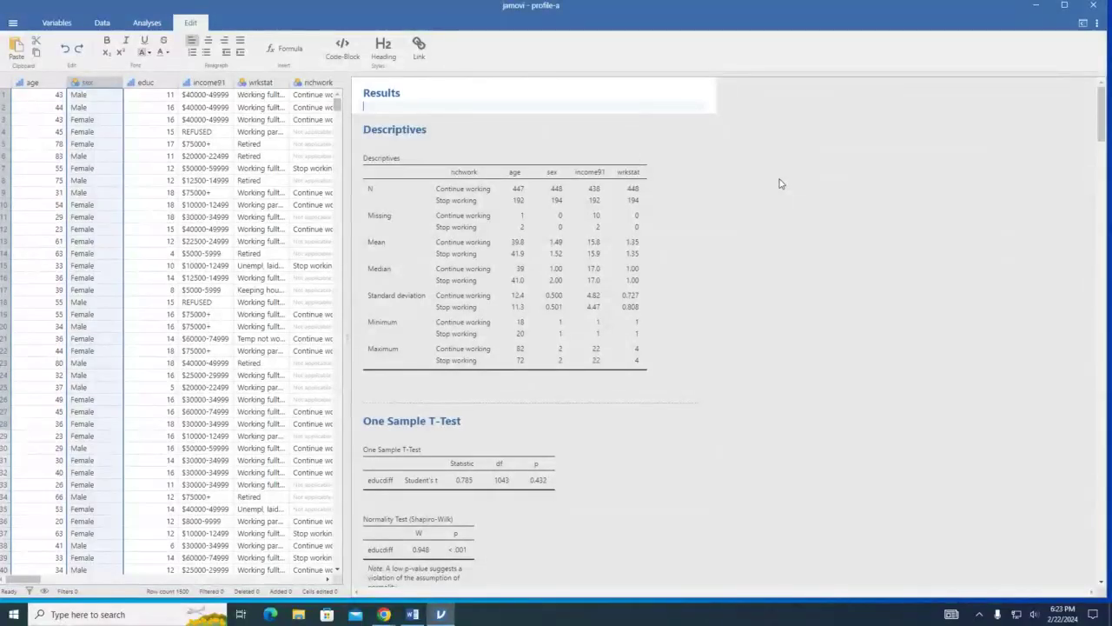
pyautogui.write('M')
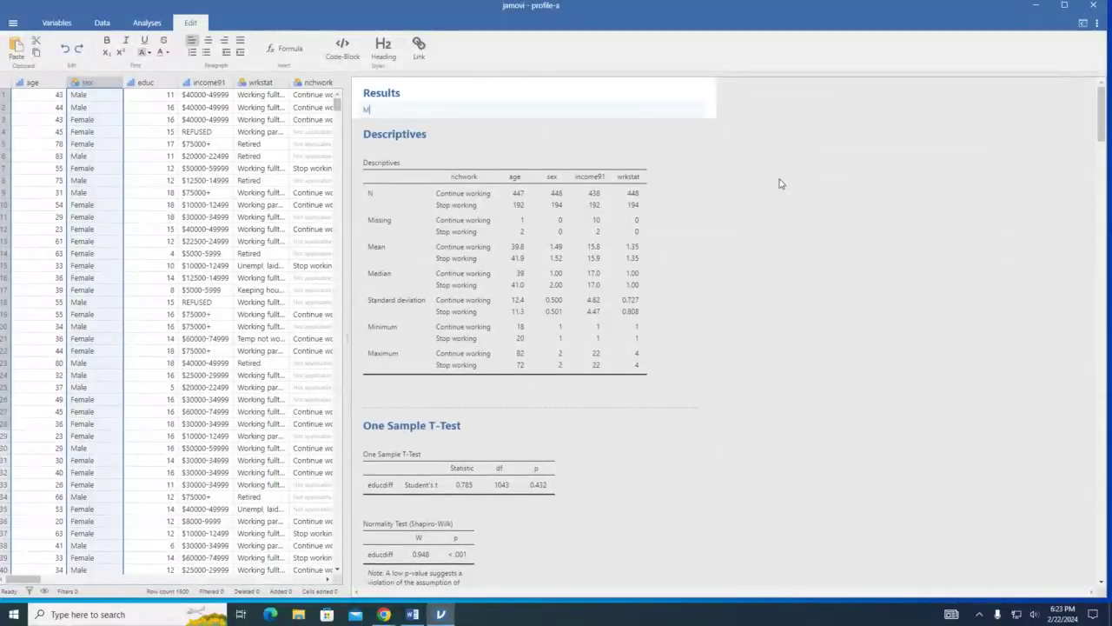
pyautogui.write('anried co')
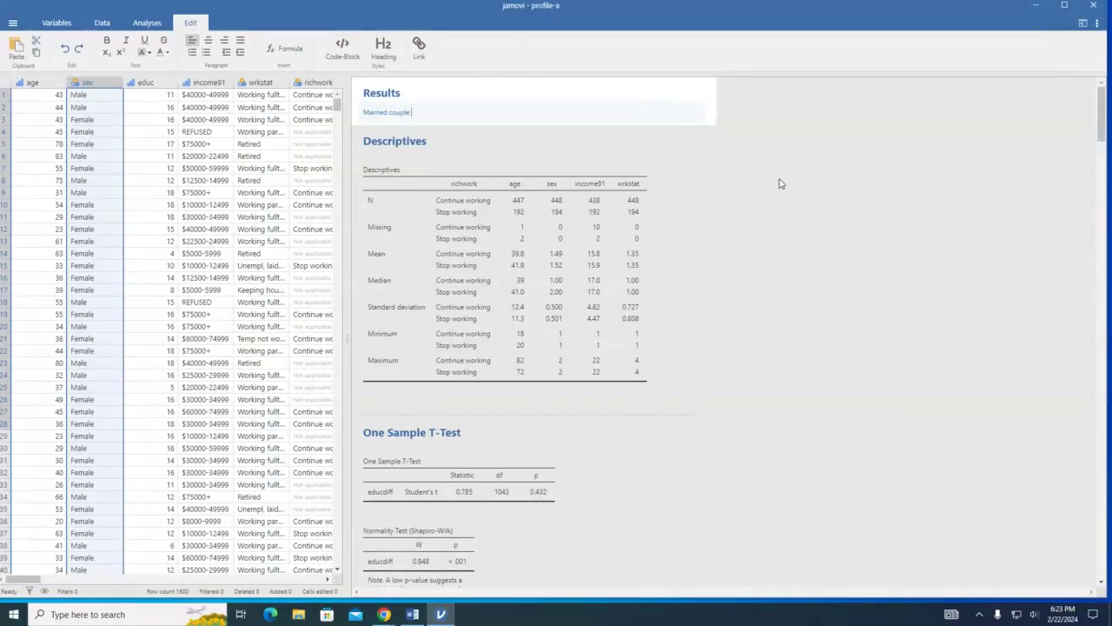
pyautogui.write('uple income and education')
pyautogui.click(385, 54)
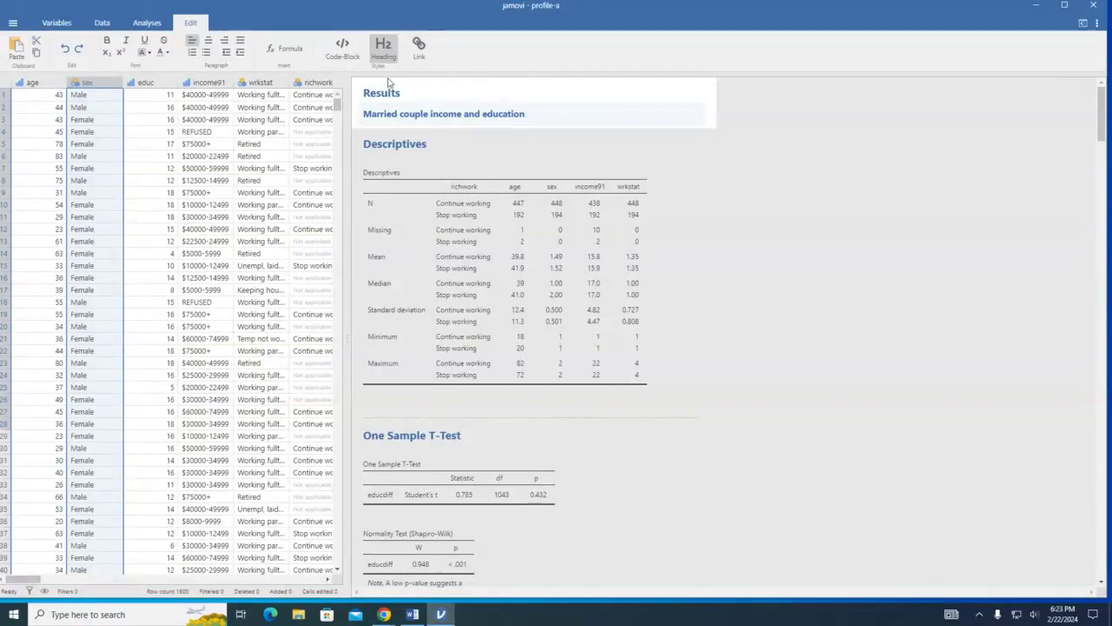
# Add the note "Married Couple" under the Descriptives title and format it as a heading.
pyautogui.doubleClick(389, 148)
pyautogui.click(416, 157)
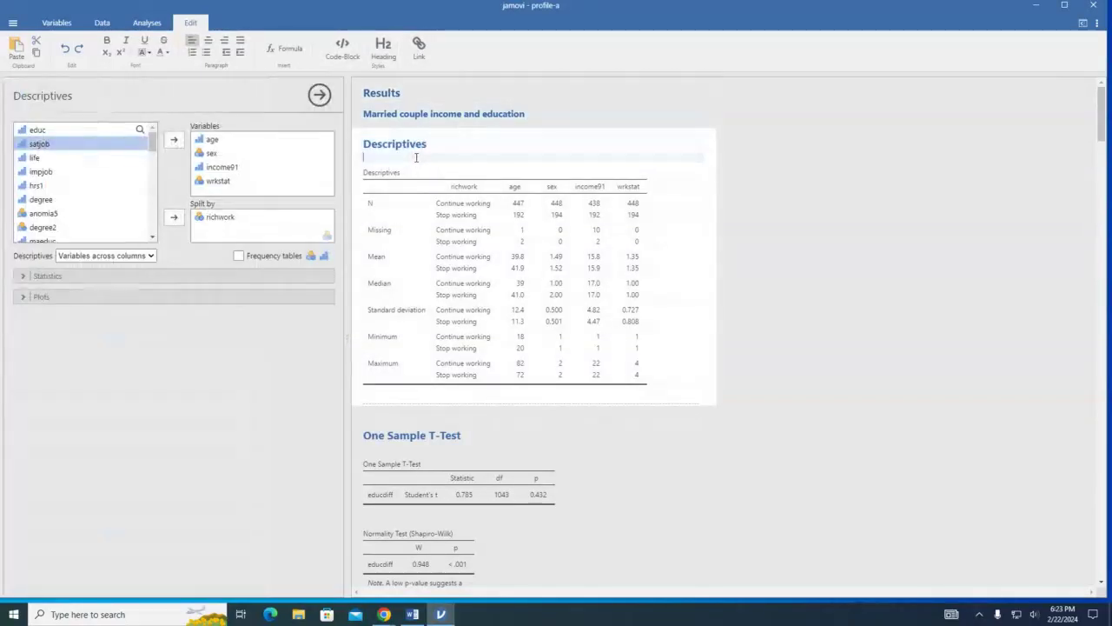
pyautogui.write('Married Couple')
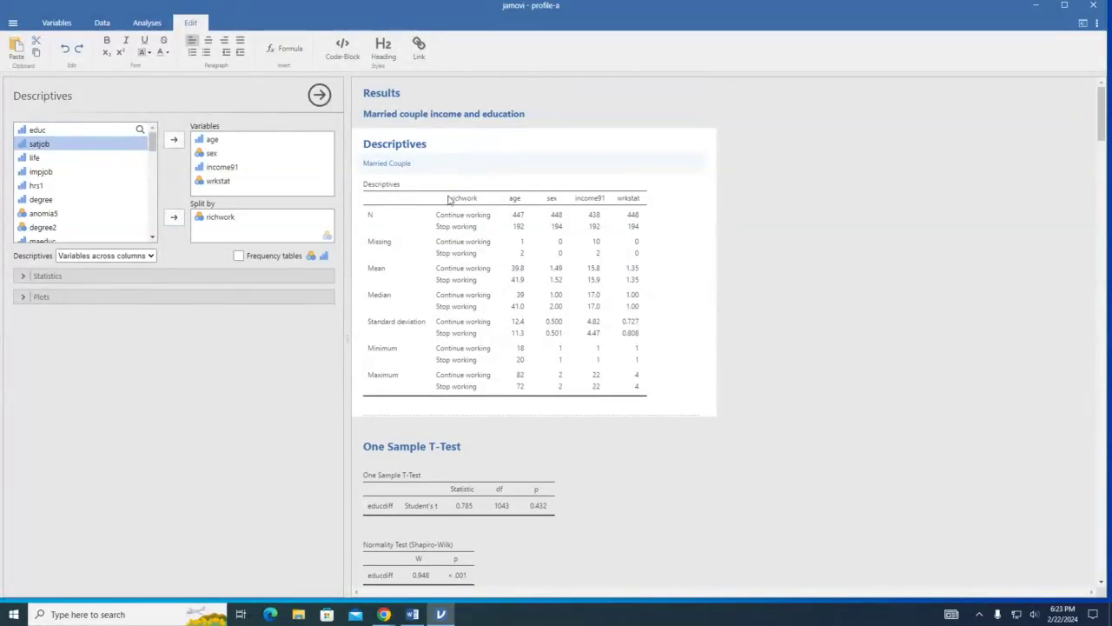
pyautogui.tripleClick(461, 164)
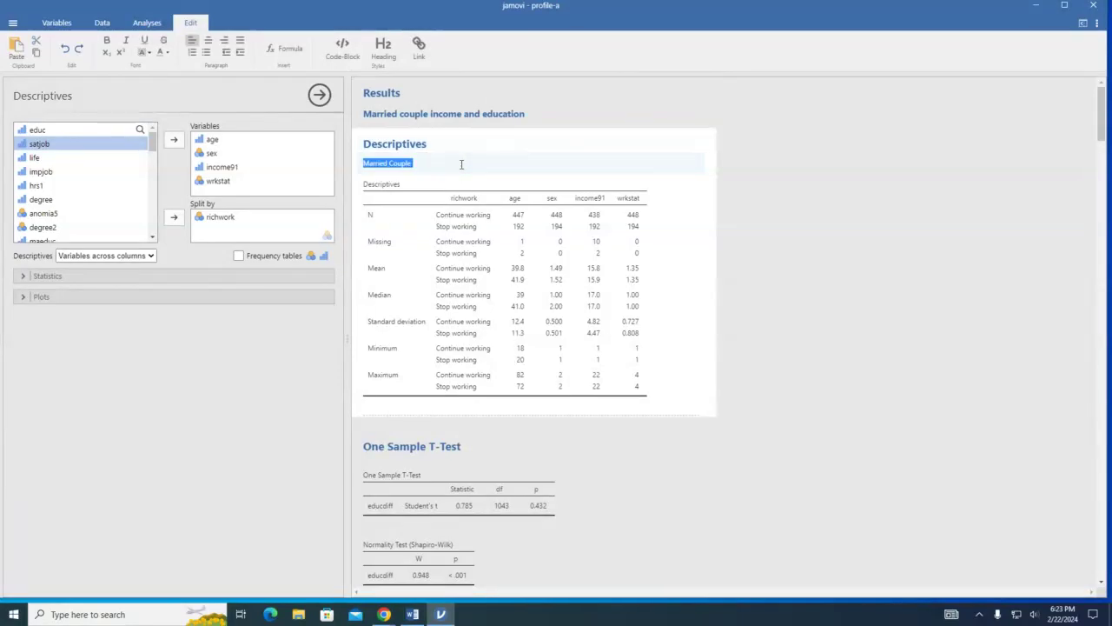
pyautogui.click(383, 48)
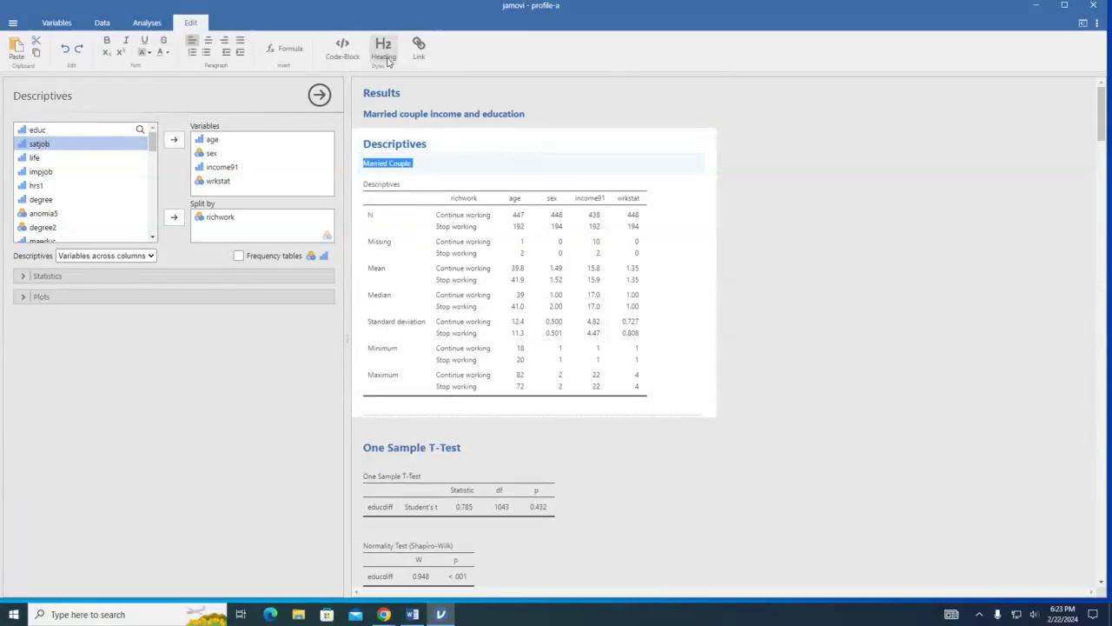
# Try to add a link to the "Married Couple" heading under Descriptives.
pyautogui.click(419, 48)
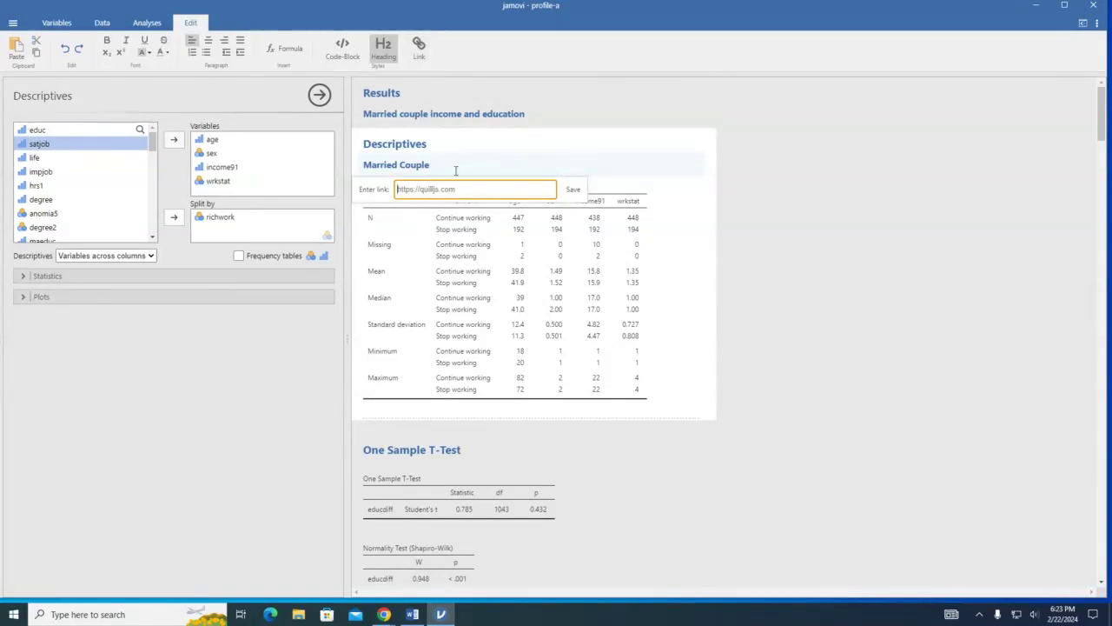
pyautogui.click(570, 189)
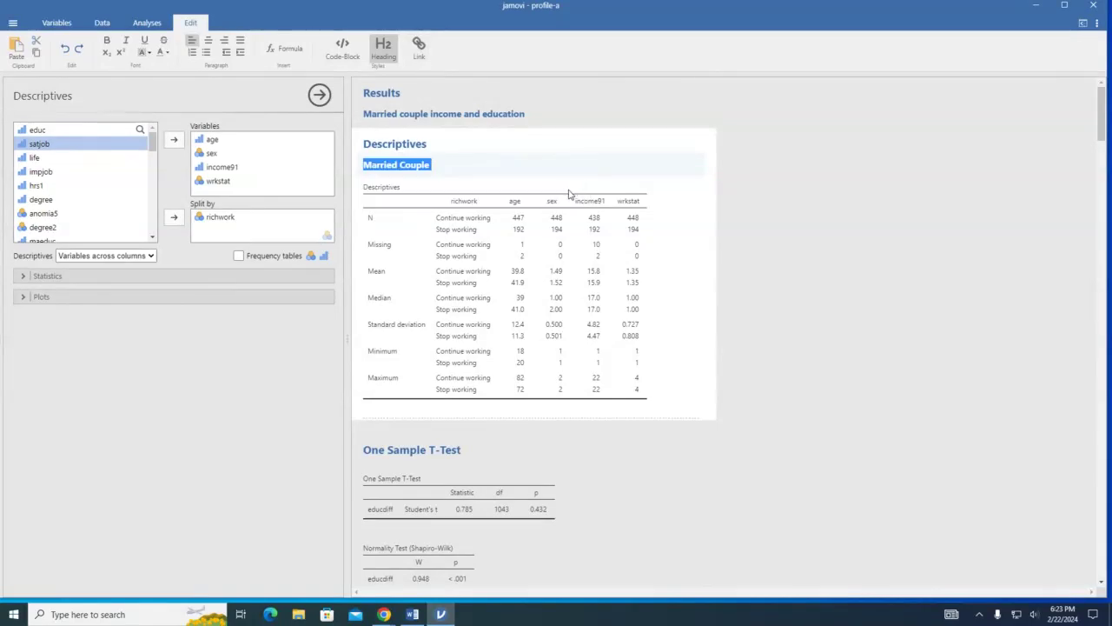
pyautogui.click(418, 47)
pyautogui.click(436, 165)
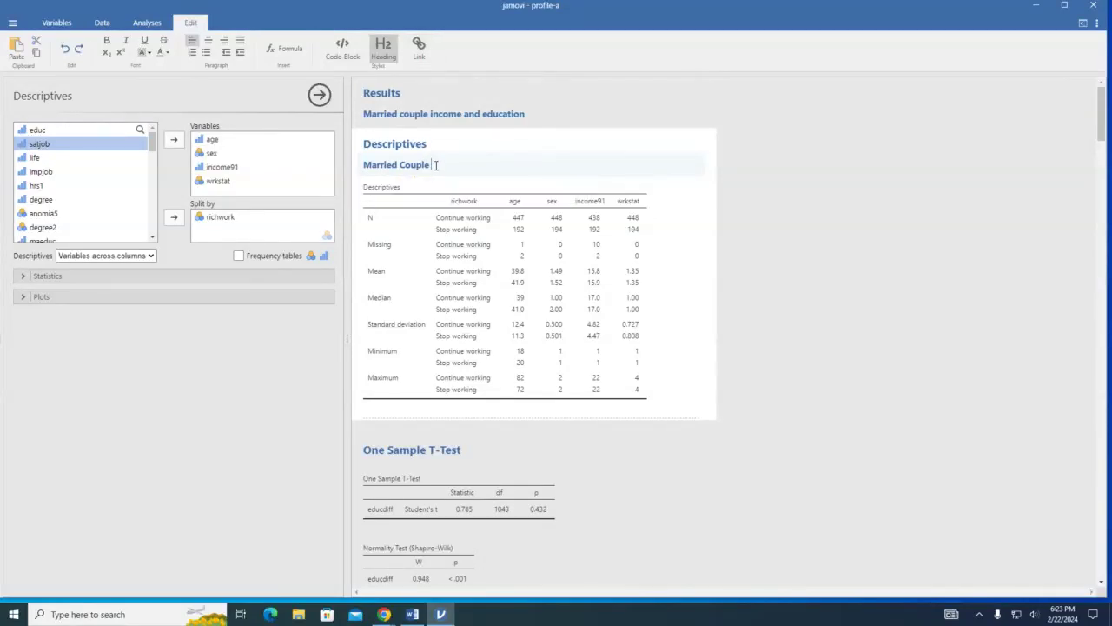
pyautogui.moveTo(436, 165); pyautogui.dragTo(363, 167)
pyautogui.click(464, 167)
pyautogui.doubleClick(415, 164)
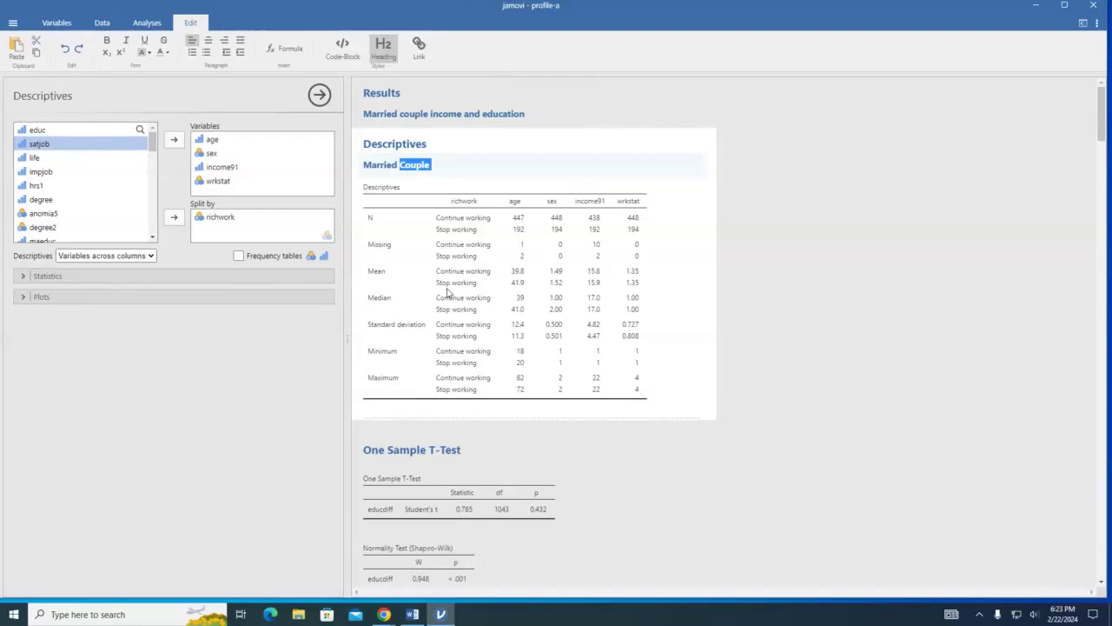
# Examine where notes can be inserted between the tables of the One Sample T-Test results.
pyautogui.scroll(-4, 461, 274)
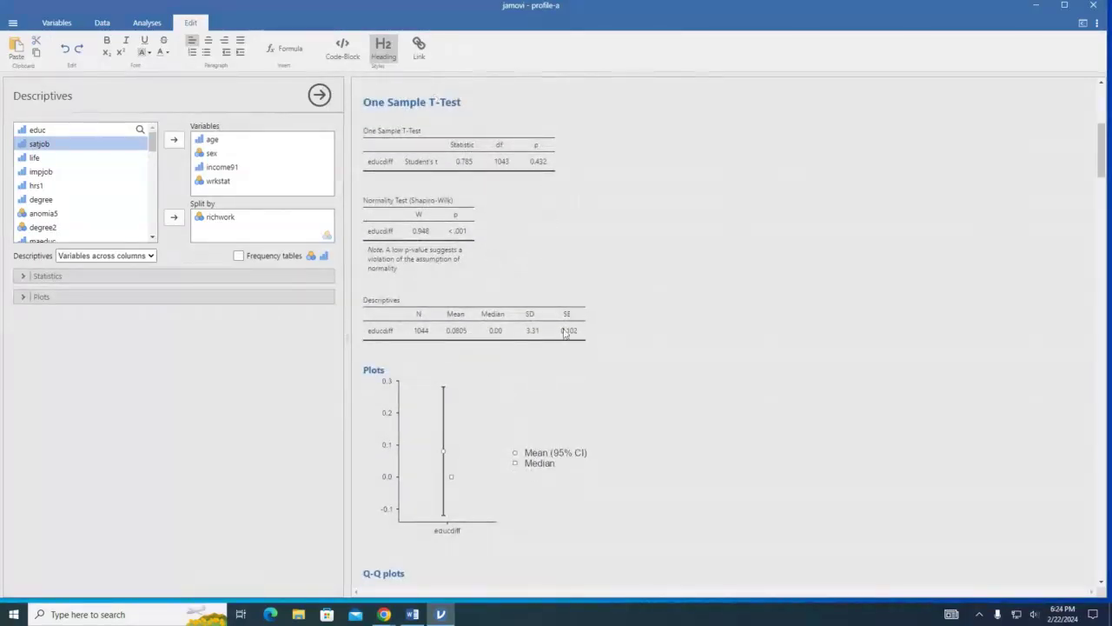
pyautogui.click(420, 133)
pyautogui.click(431, 114)
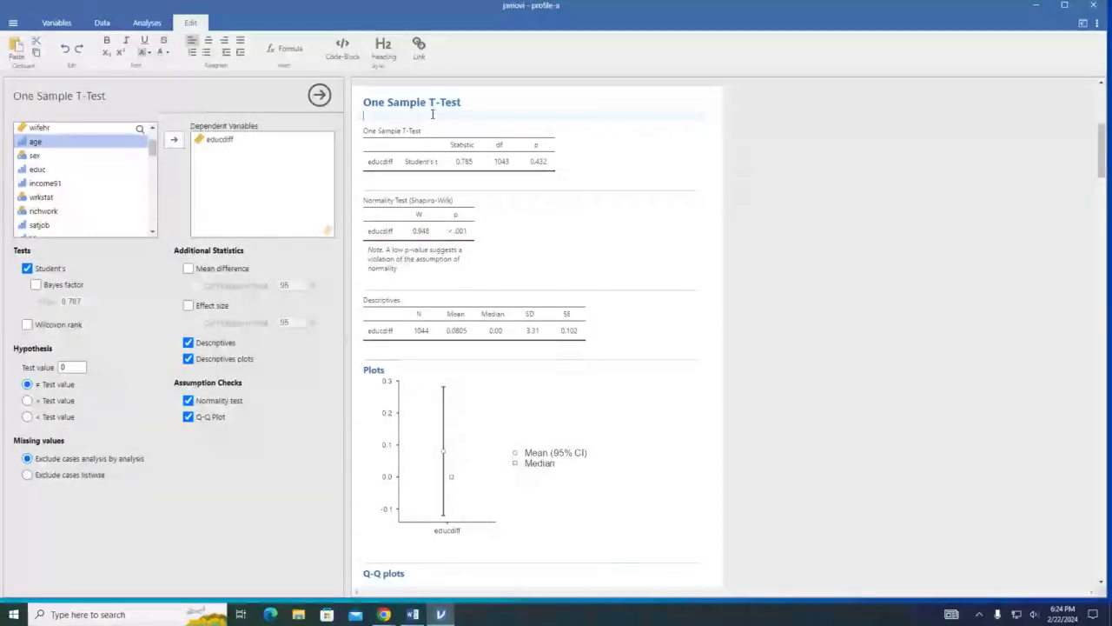
pyautogui.click(402, 184)
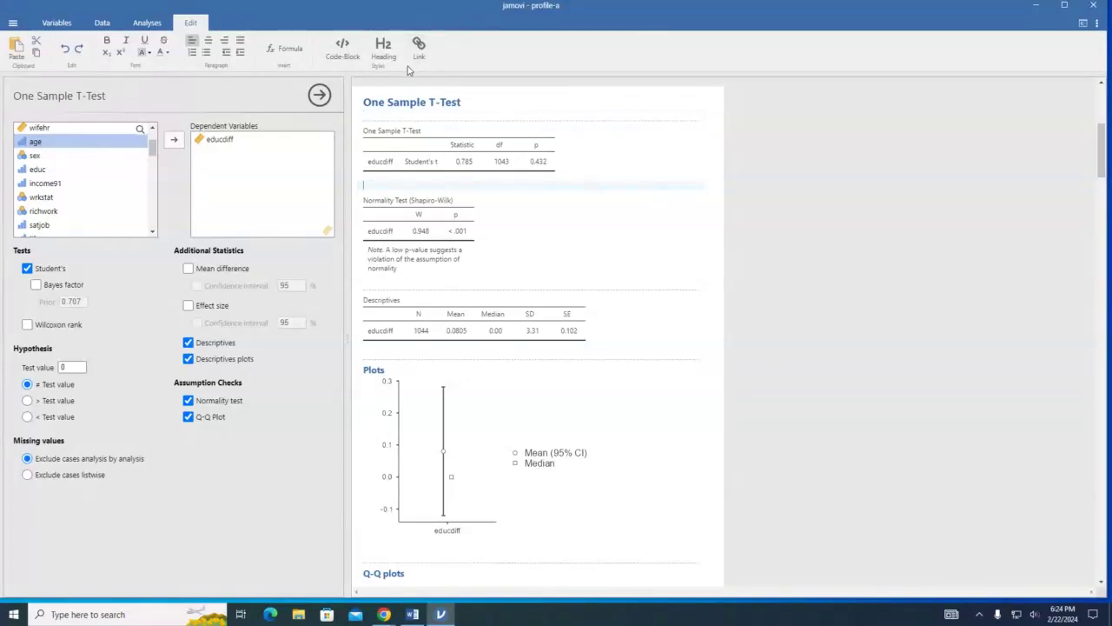
pyautogui.scroll(-6, 420, 216)
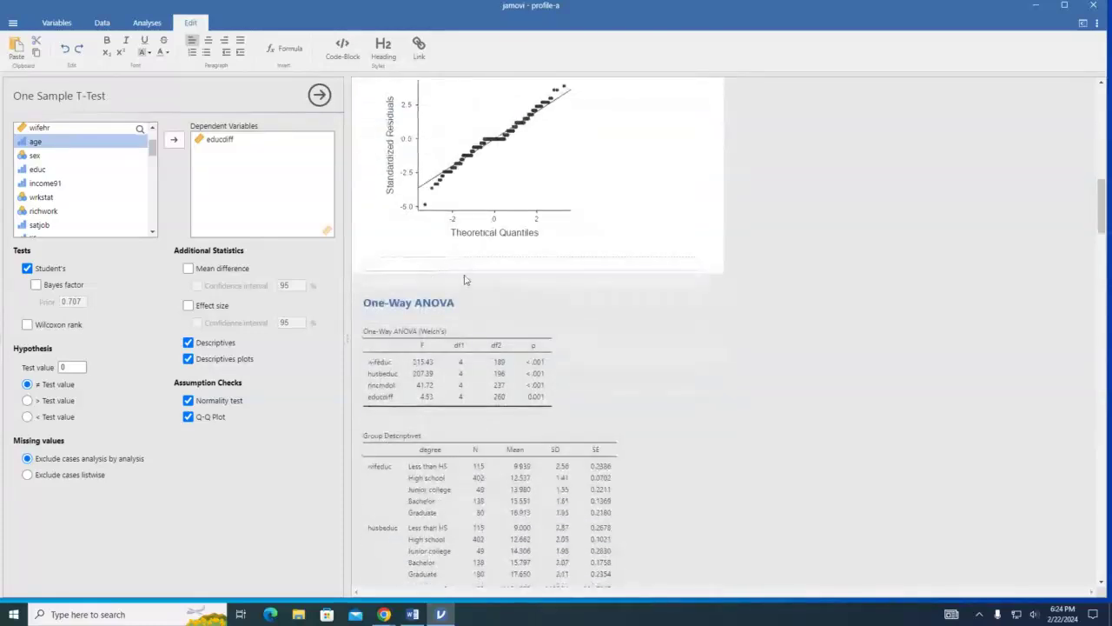
pyautogui.scroll(10, 420, 216)
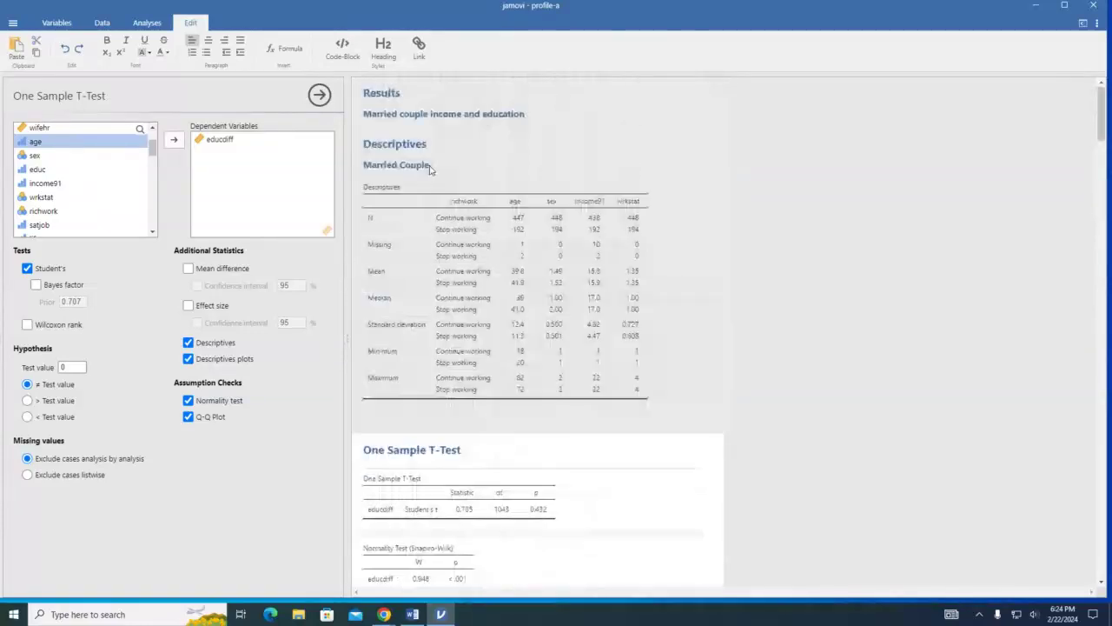
# Remove the note "Married couple income and education" from under the Results title.
pyautogui.click(395, 94)
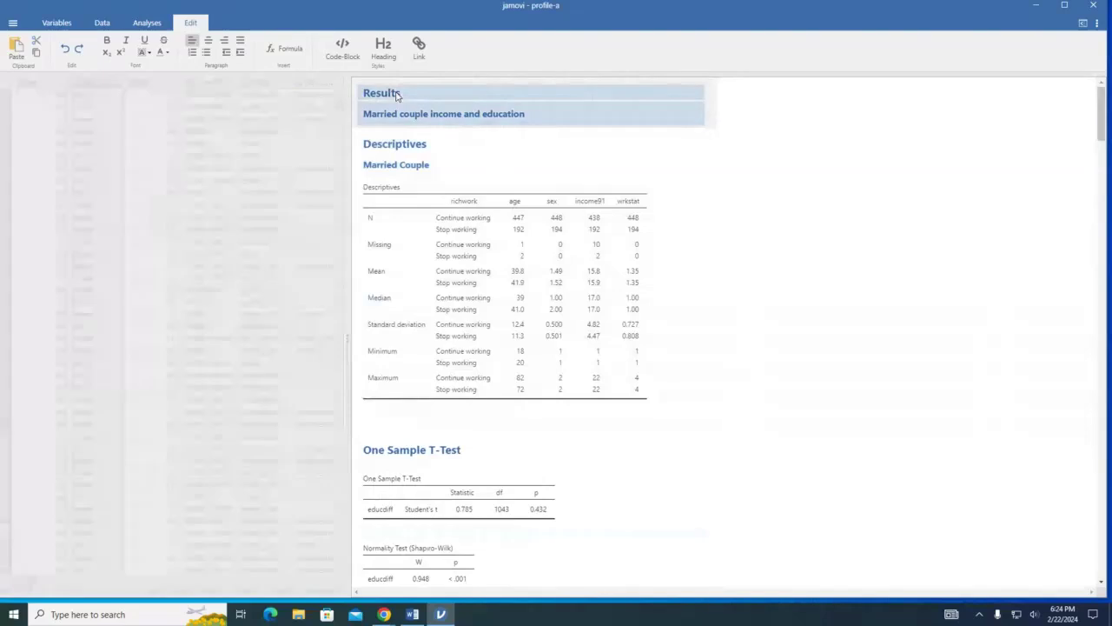
pyautogui.rightClick(393, 94)
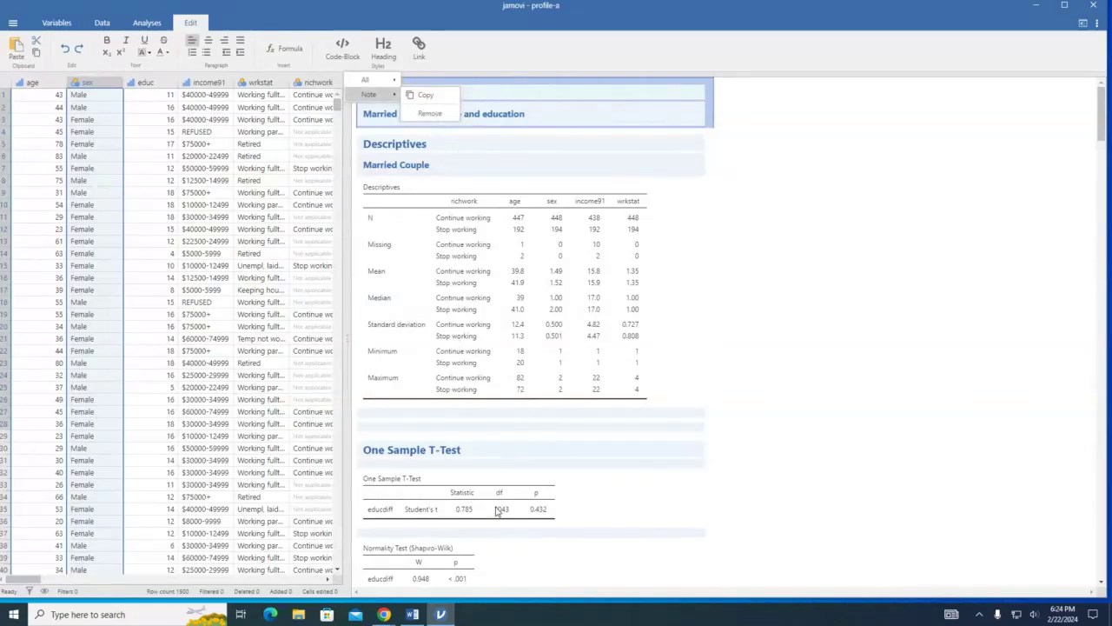
pyautogui.click(430, 114)
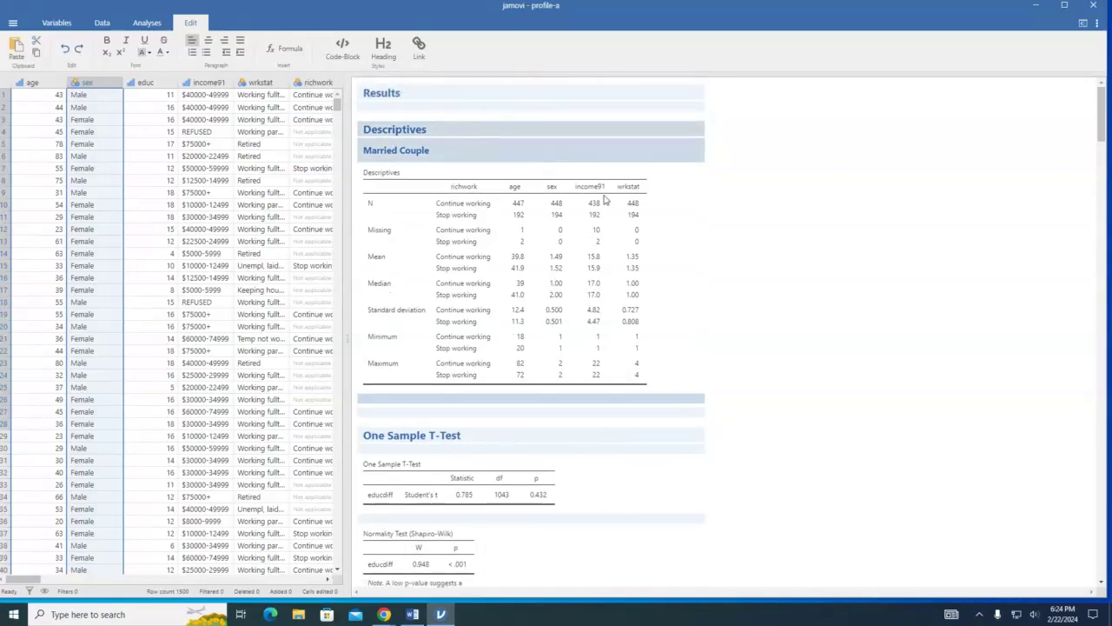
# Check the copy, duplicate, export and remove options available for the One-Way ANOVA analysis, leaving them unused.
pyautogui.scroll(-4, 670, 239)
pyautogui.scroll(-8, 670, 246)
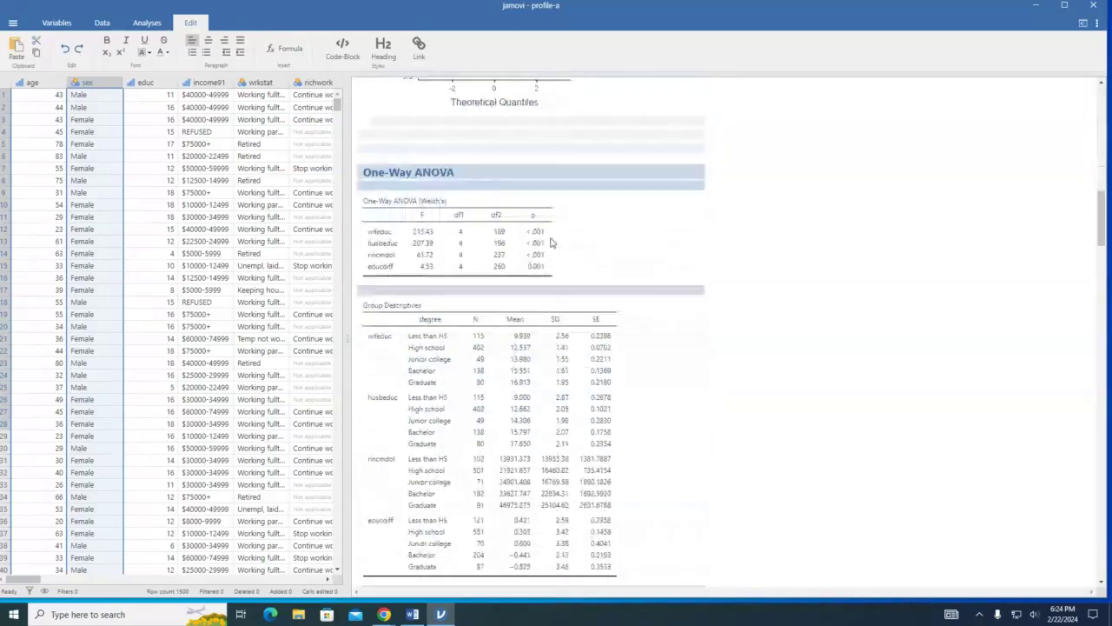
pyautogui.click(446, 175)
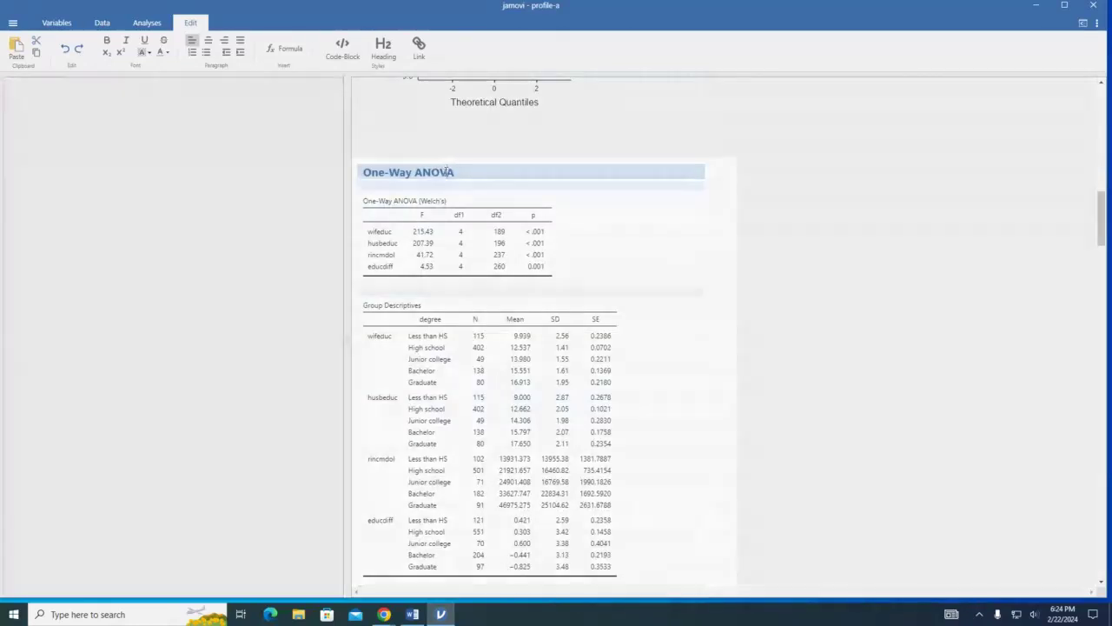
pyautogui.rightClick(418, 166)
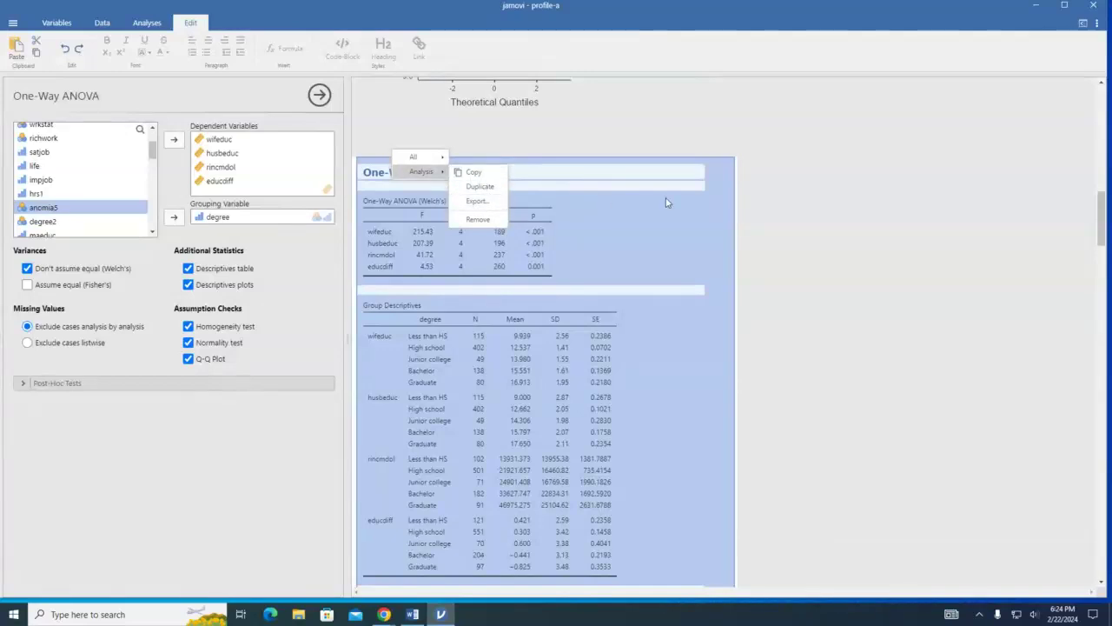
pyautogui.click(808, 206)
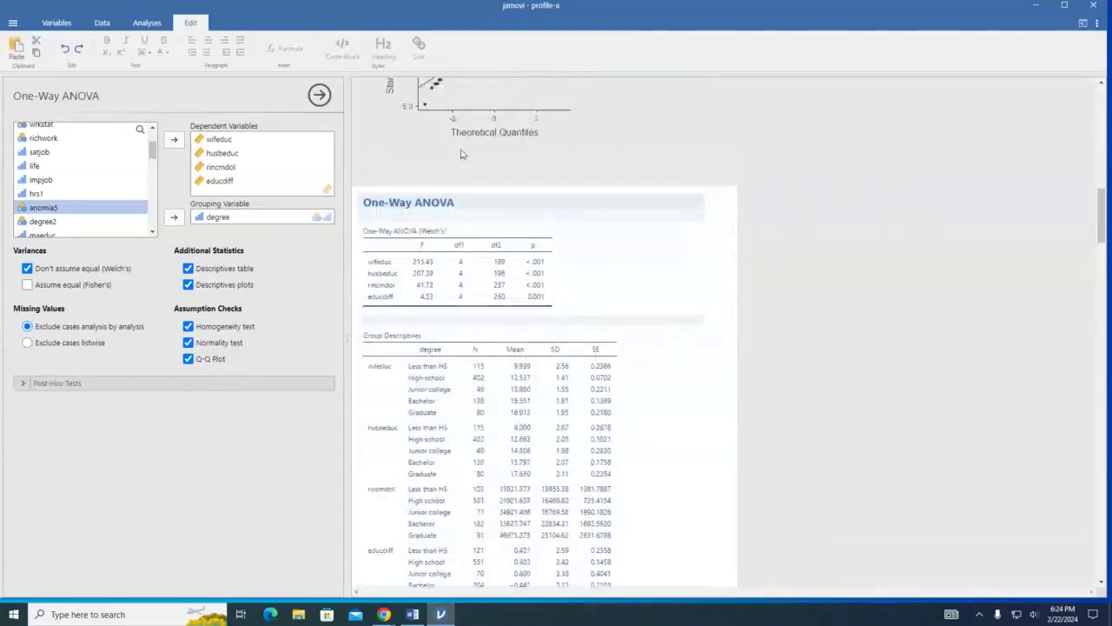
# Start an export of all results as a PDF document named "Jamovi Married Couples income and education".
pyautogui.scroll(15, 526, 106)
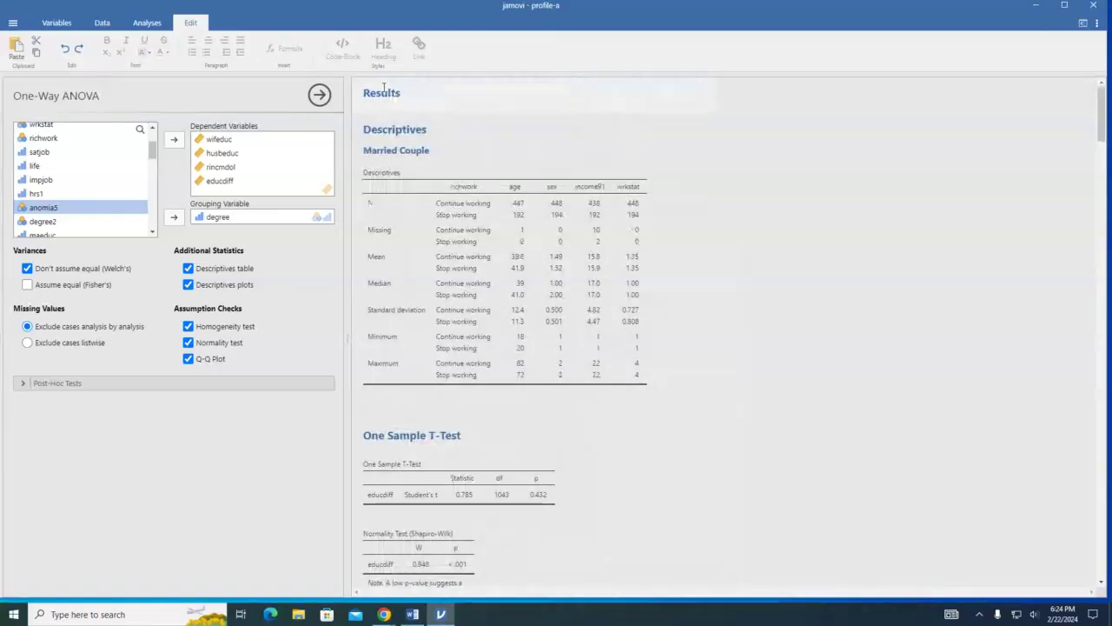
pyautogui.click(396, 96)
pyautogui.rightClick(398, 98)
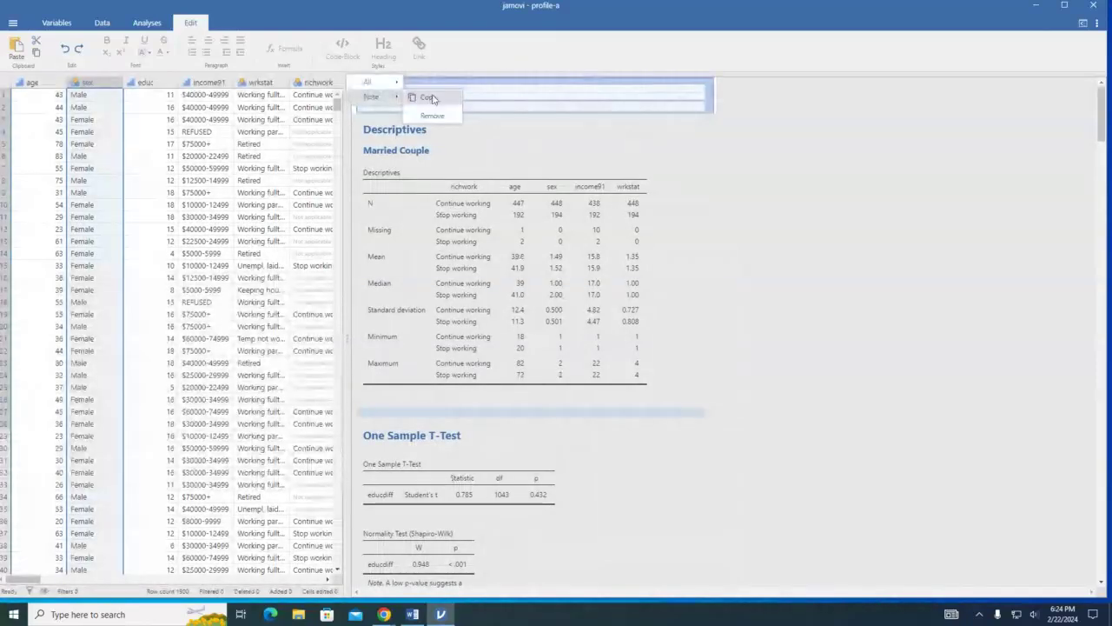
pyautogui.moveTo(395, 85)
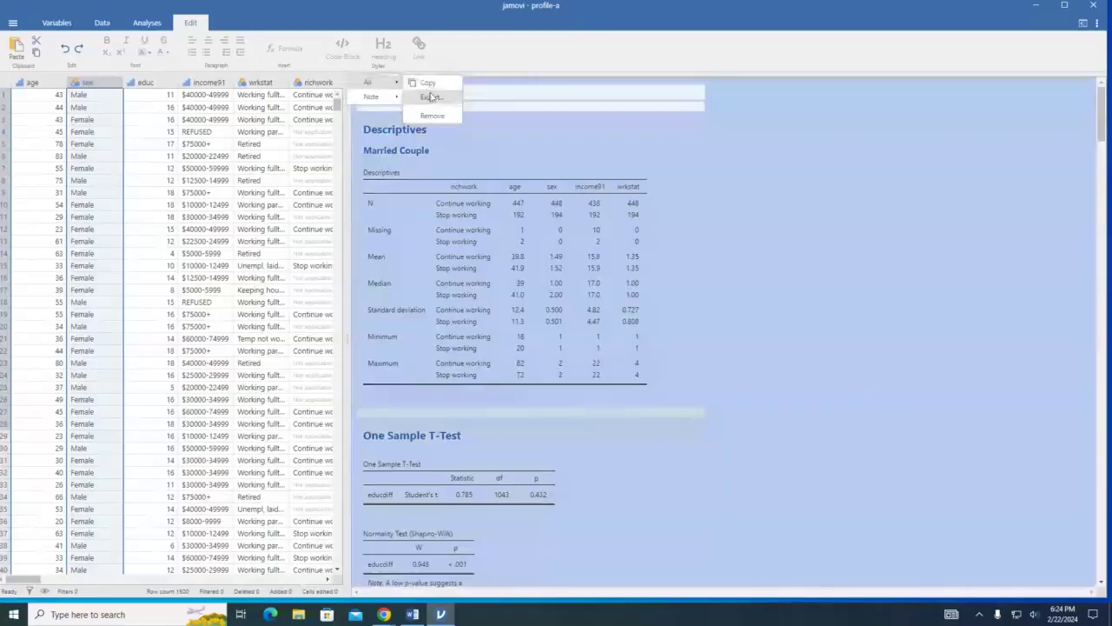
pyautogui.click(429, 96)
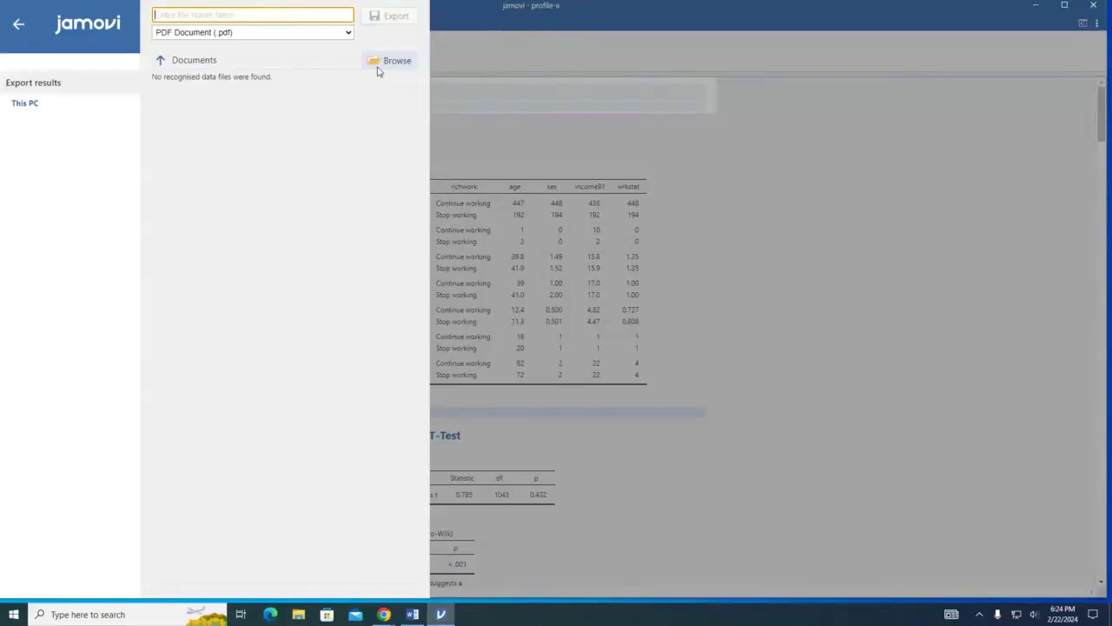
pyautogui.write('Jamo')
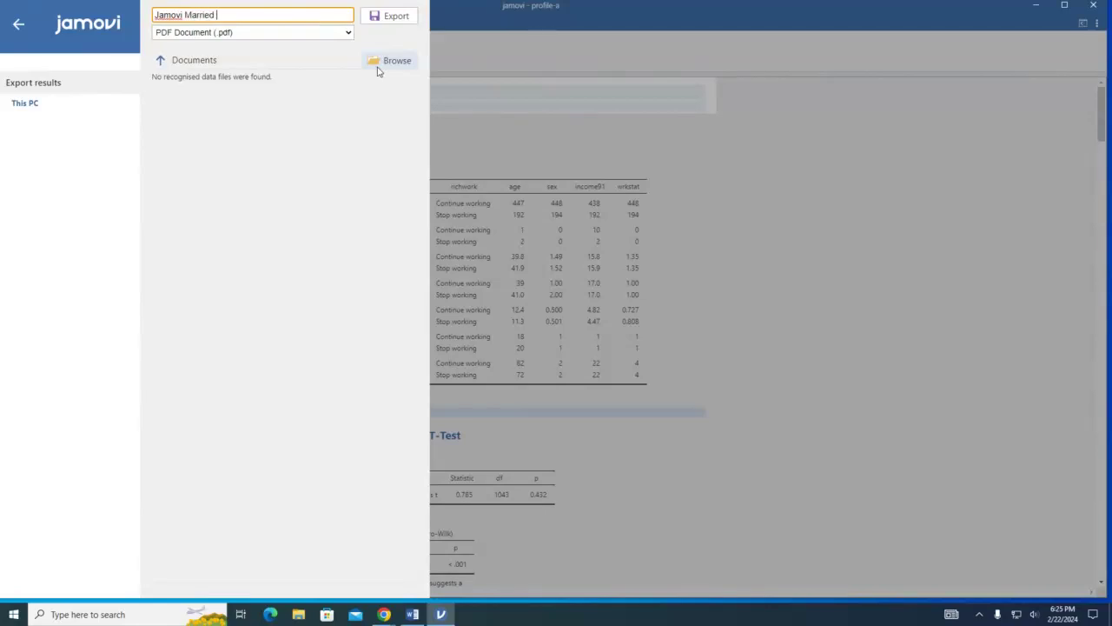
pyautogui.write('vi Married')
pyautogui.write(' Copp')
pyautogui.write('pl')
pyautogui.write('es income and education')
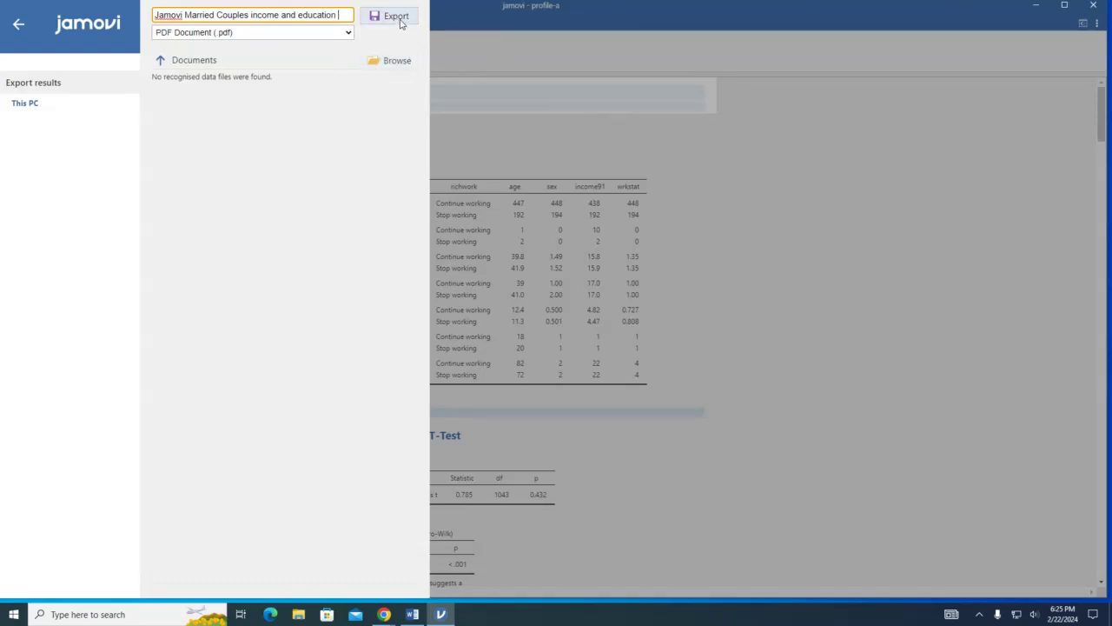
# Try to save the PDF export to the Desktop, then save it in the suggested user folder instead.
pyautogui.click(295, 34)
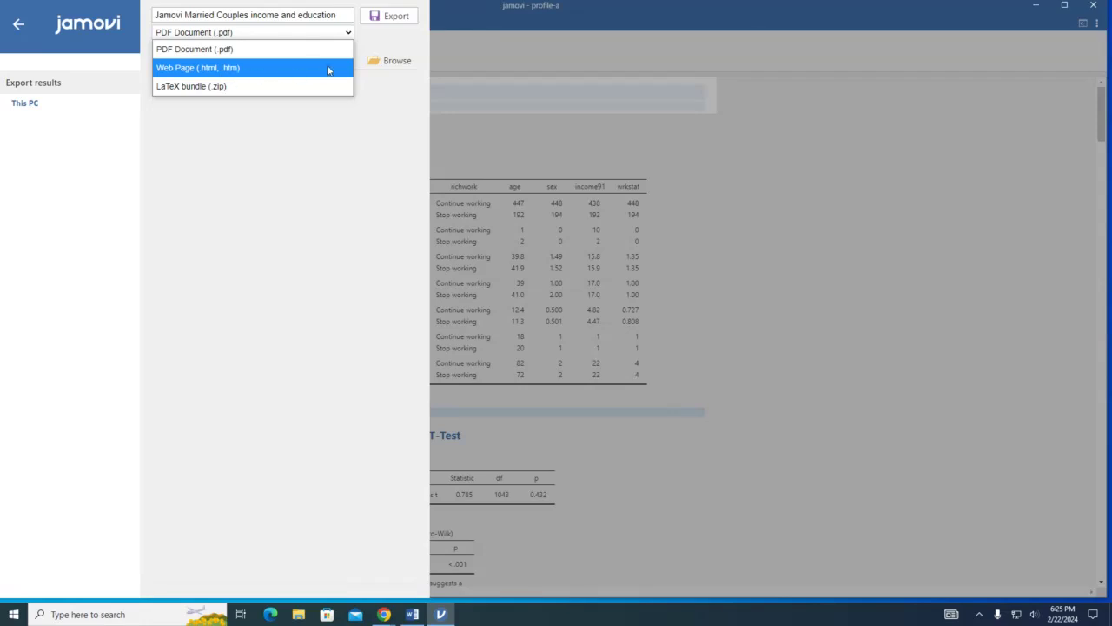
pyautogui.click(385, 78)
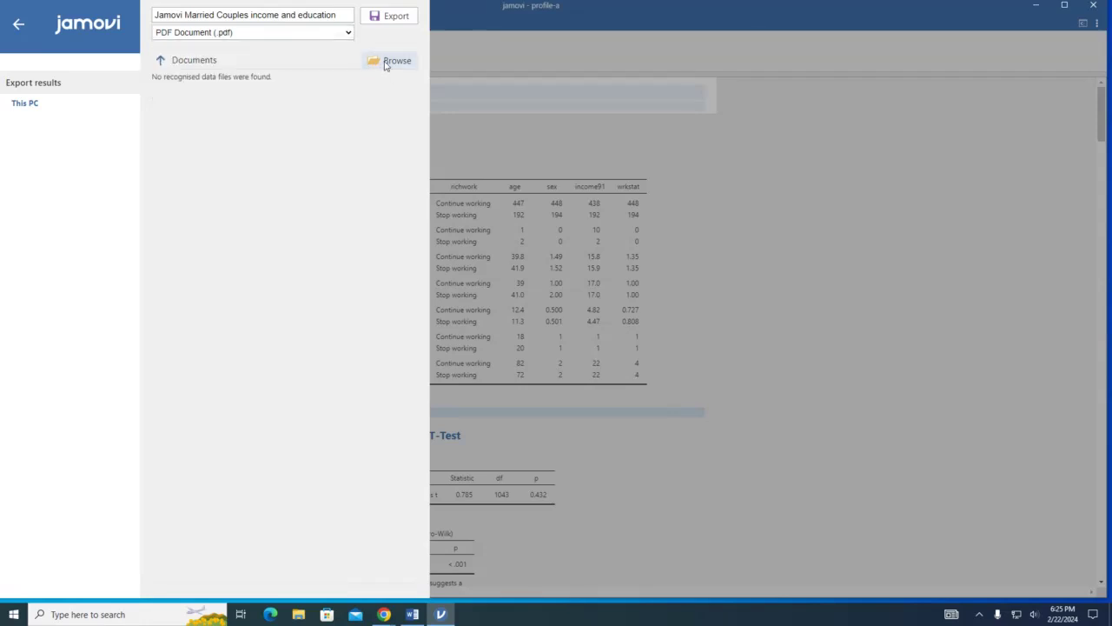
pyautogui.click(391, 61)
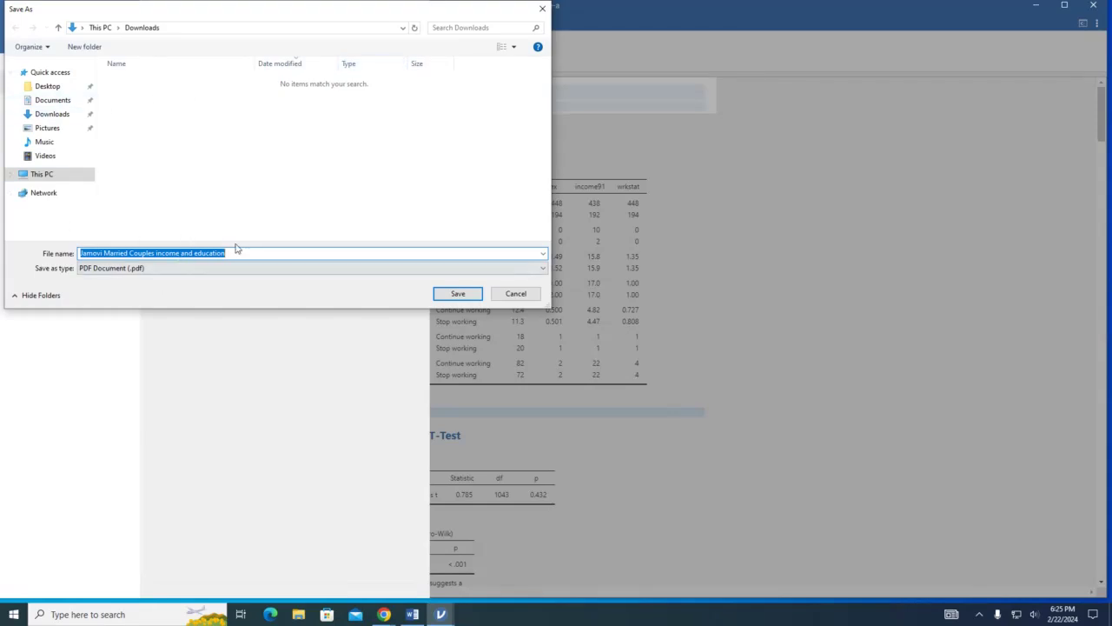
pyautogui.click(66, 89)
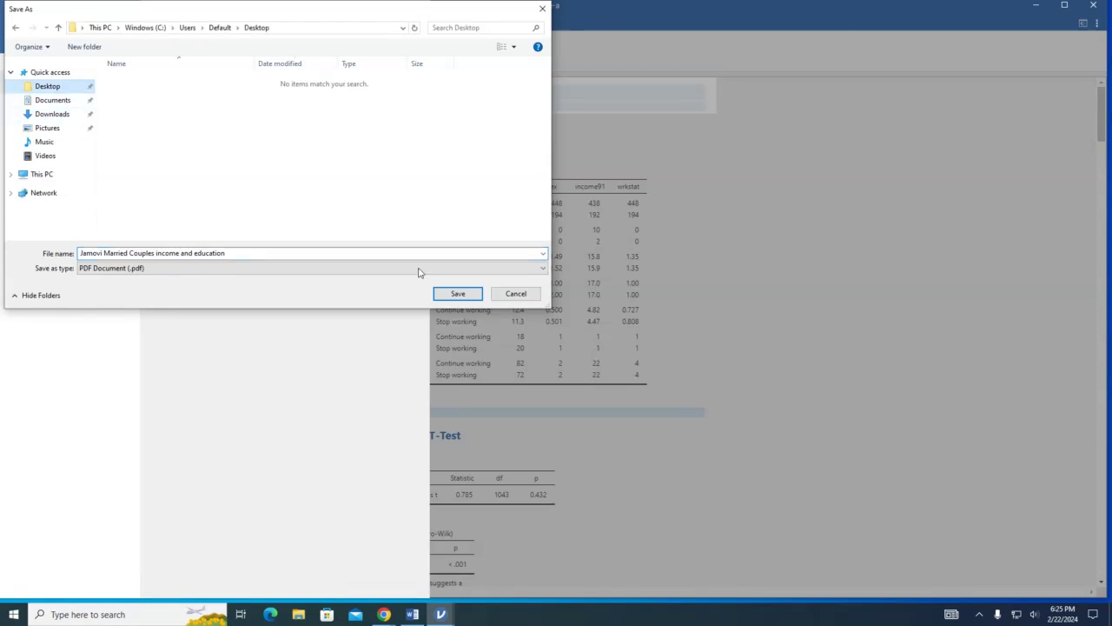
pyautogui.click(458, 294)
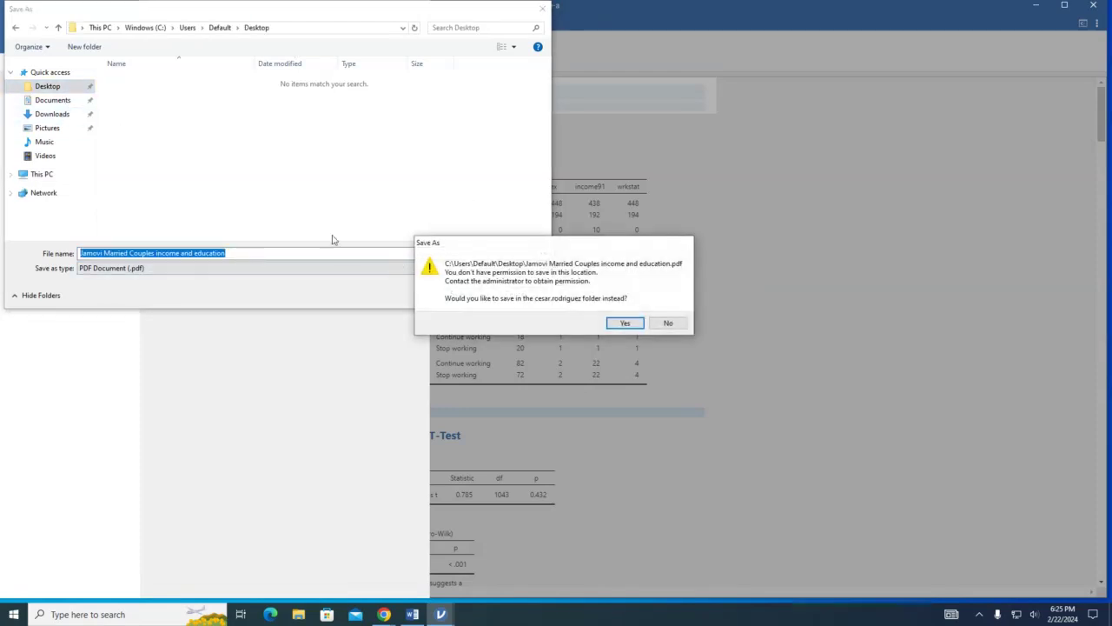
pyautogui.click(622, 323)
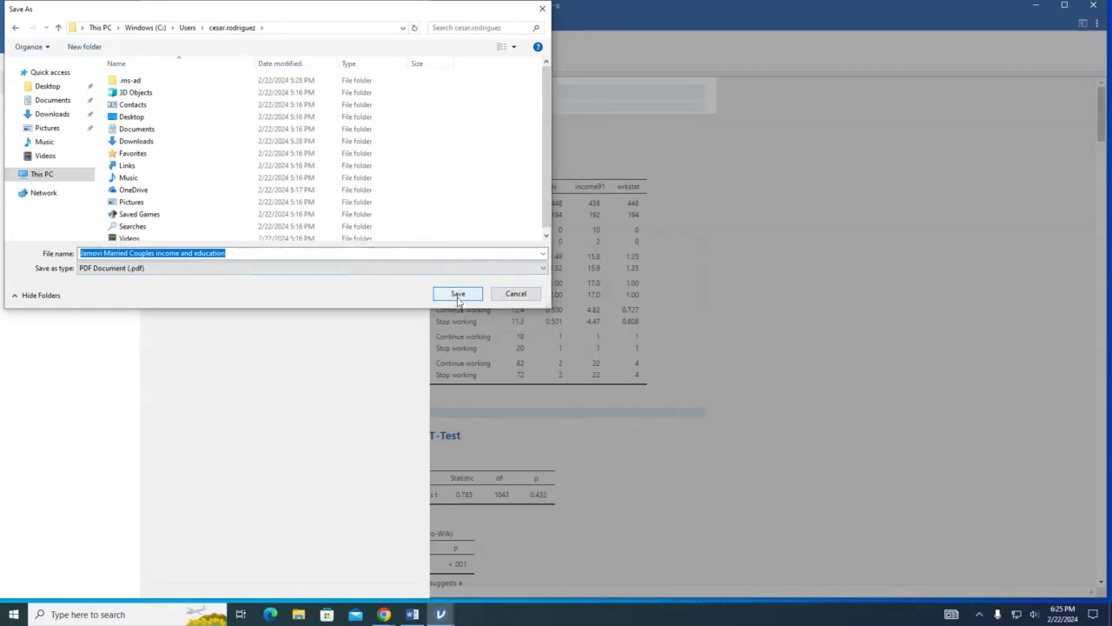
pyautogui.click(458, 295)
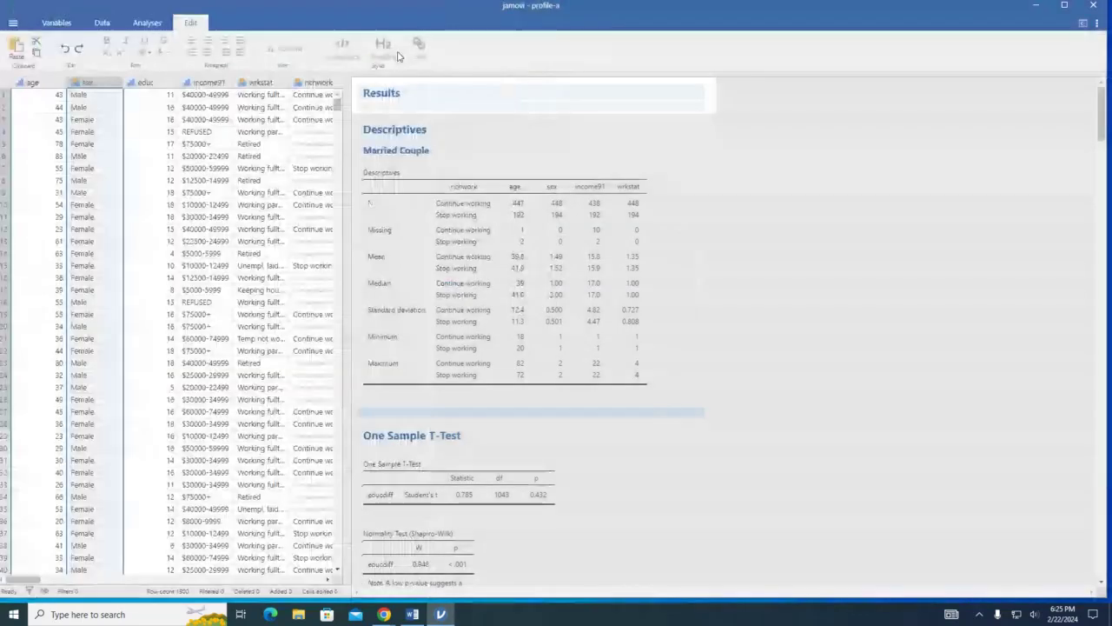
pyautogui.click(1034, 9)
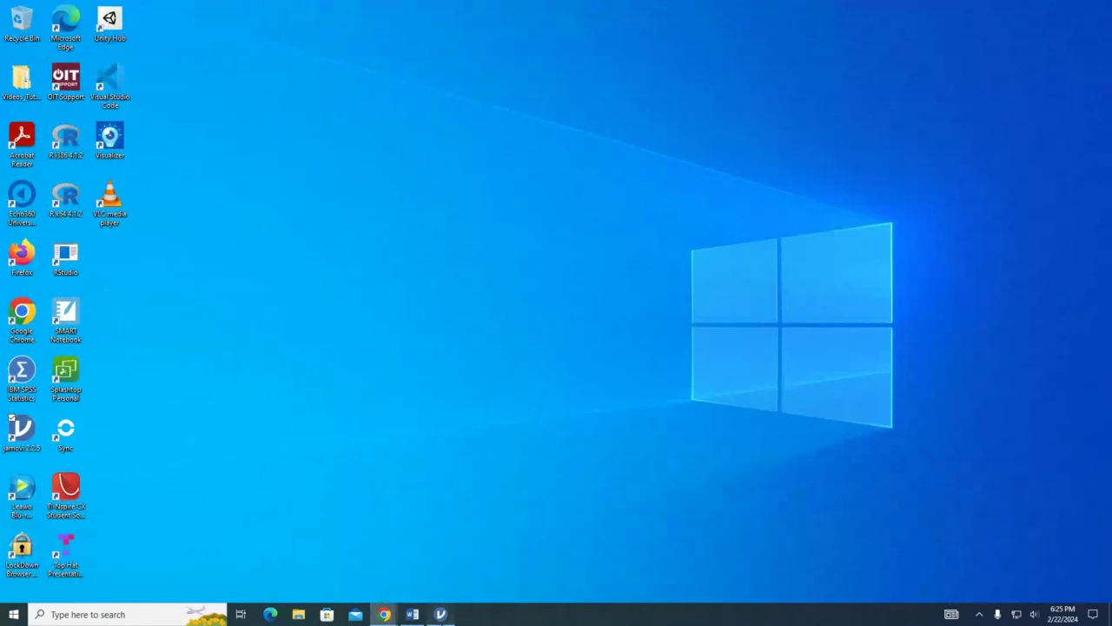
pyautogui.click(440, 615)
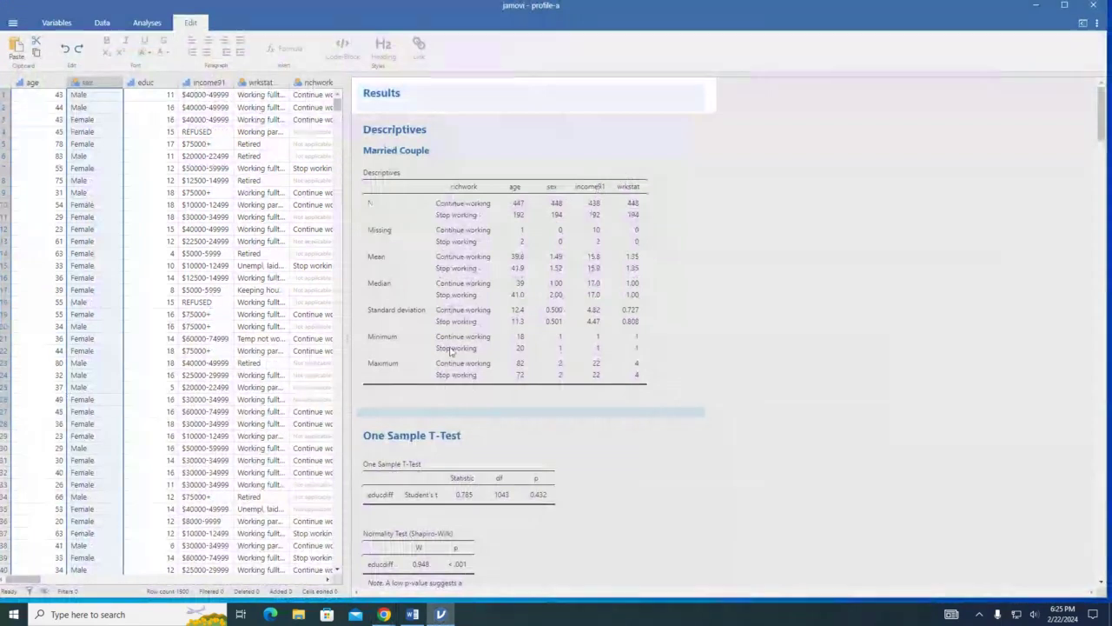
pyautogui.click(145, 23)
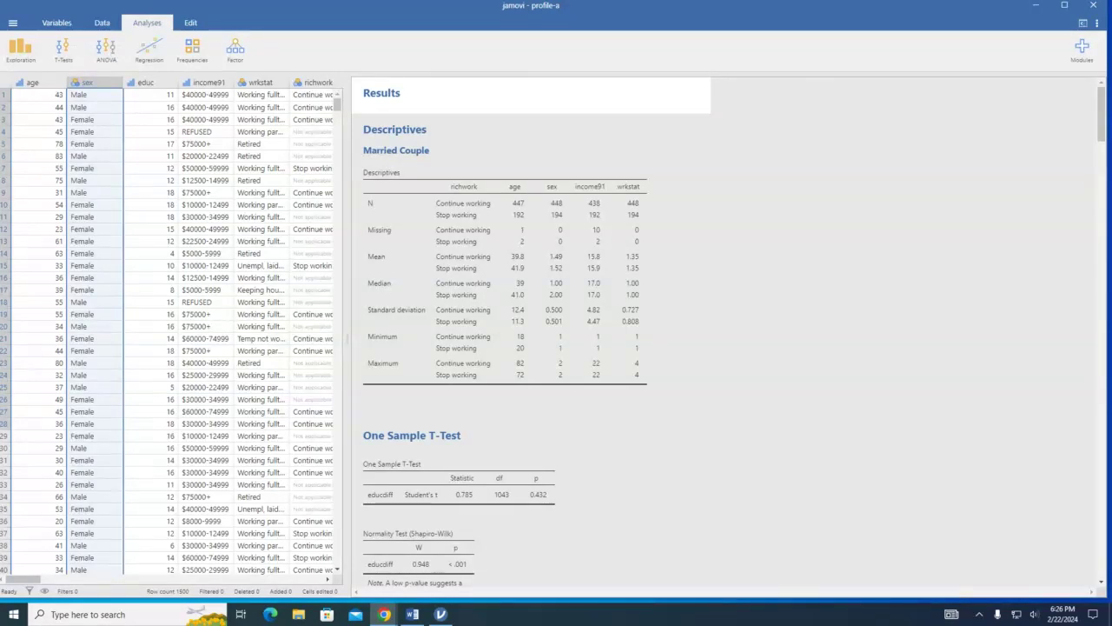
# Switch to File Explorer and look for the exported PDF in Desktop, Documents, Downloads, Music, Videos and This PC.
pyautogui.click(1036, 7)
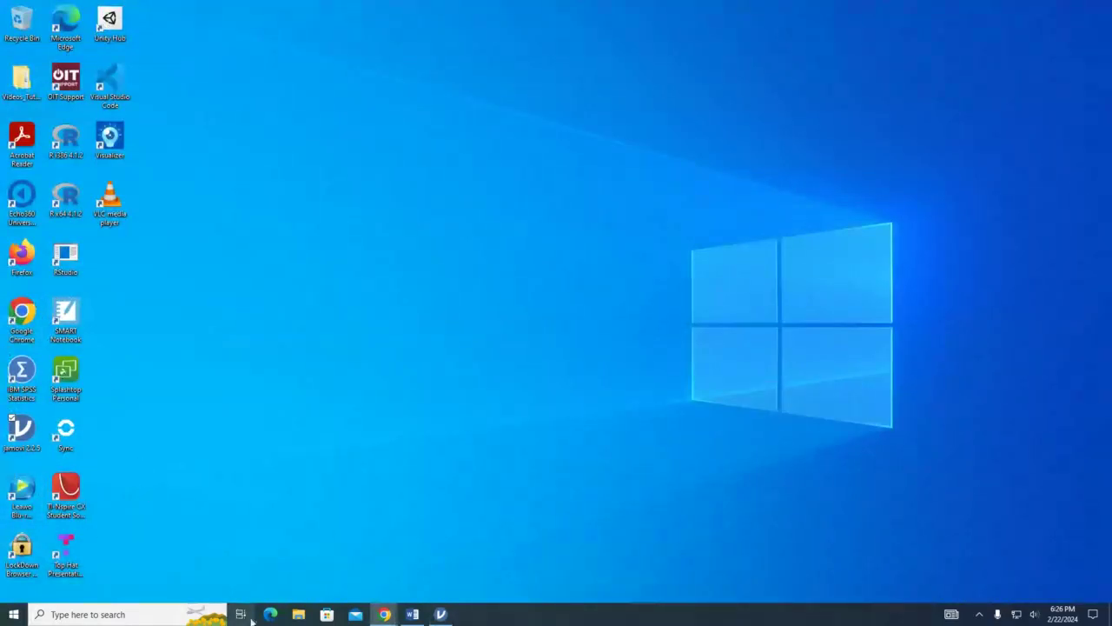
pyautogui.click(299, 617)
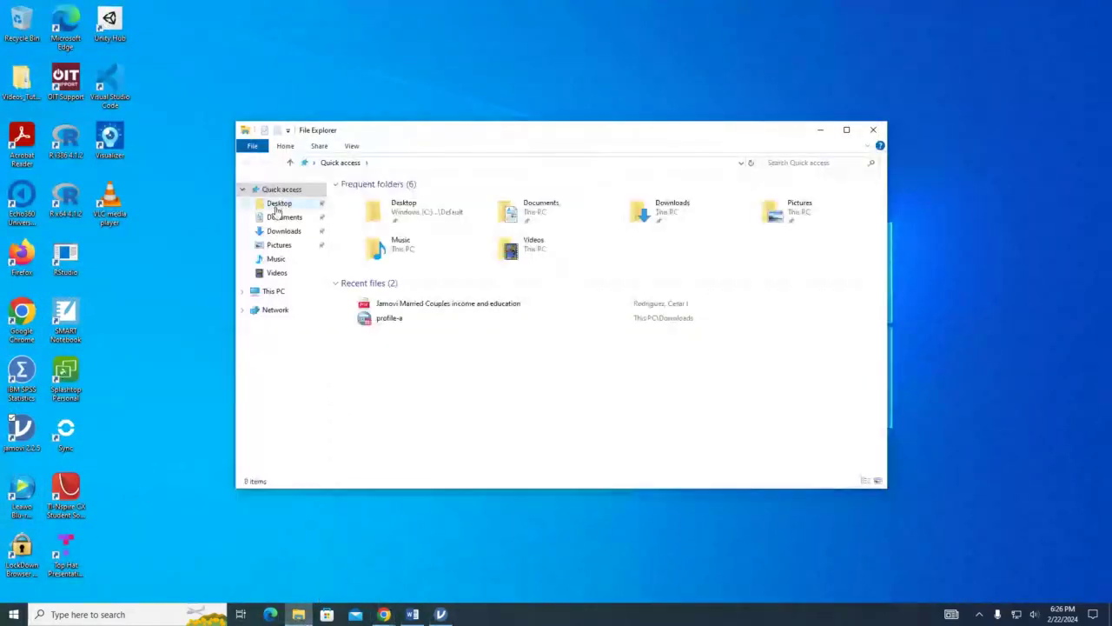
pyautogui.click(278, 205)
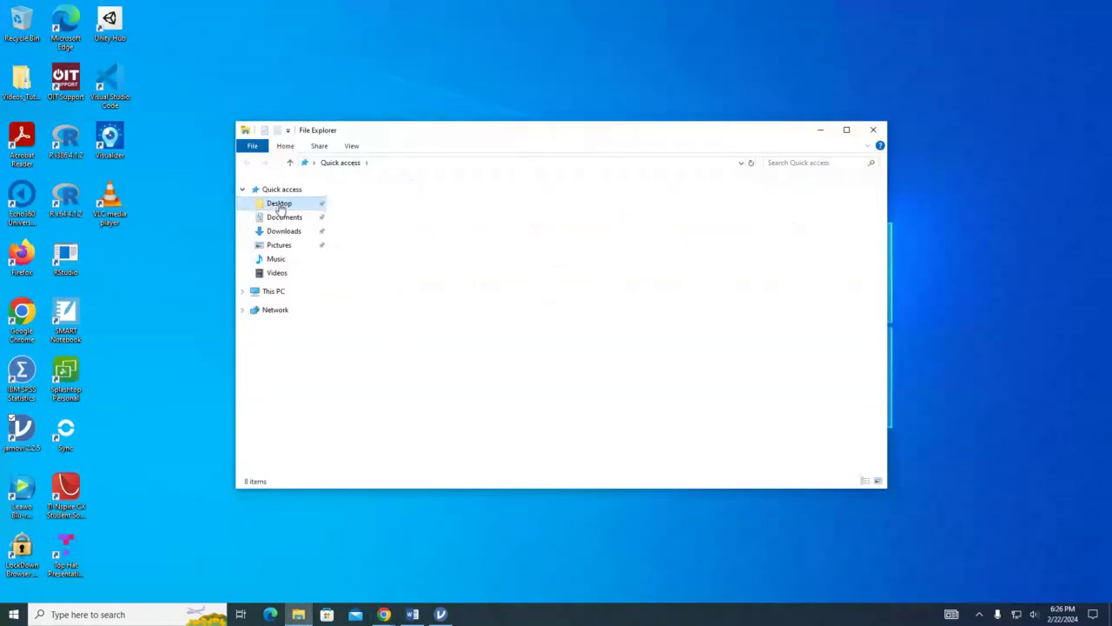
pyautogui.click(273, 291)
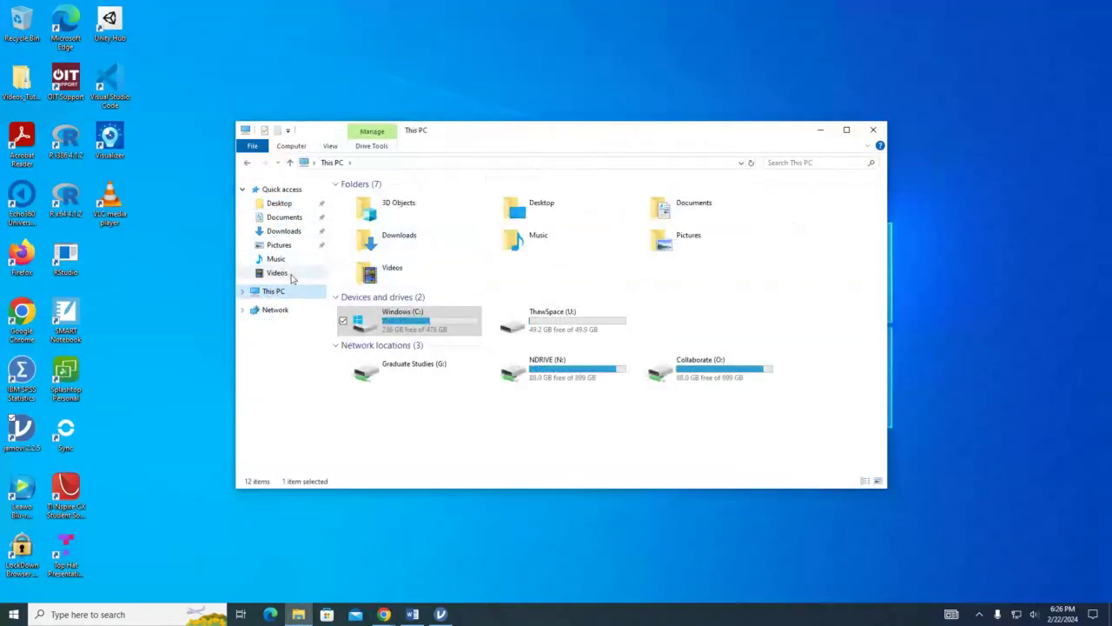
pyautogui.click(295, 218)
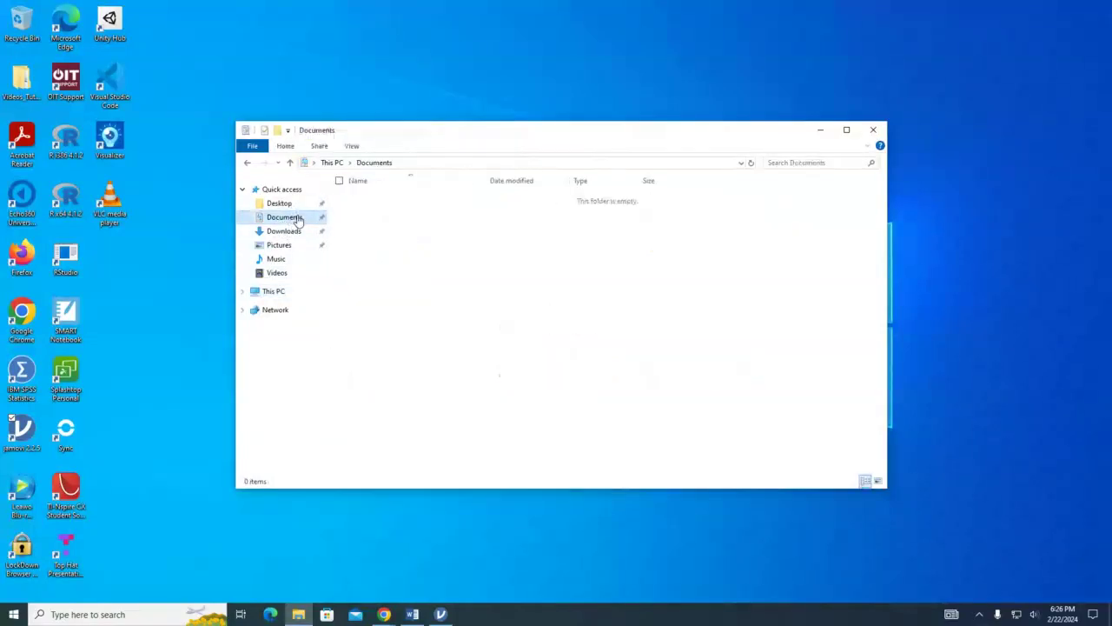
pyautogui.click(298, 231)
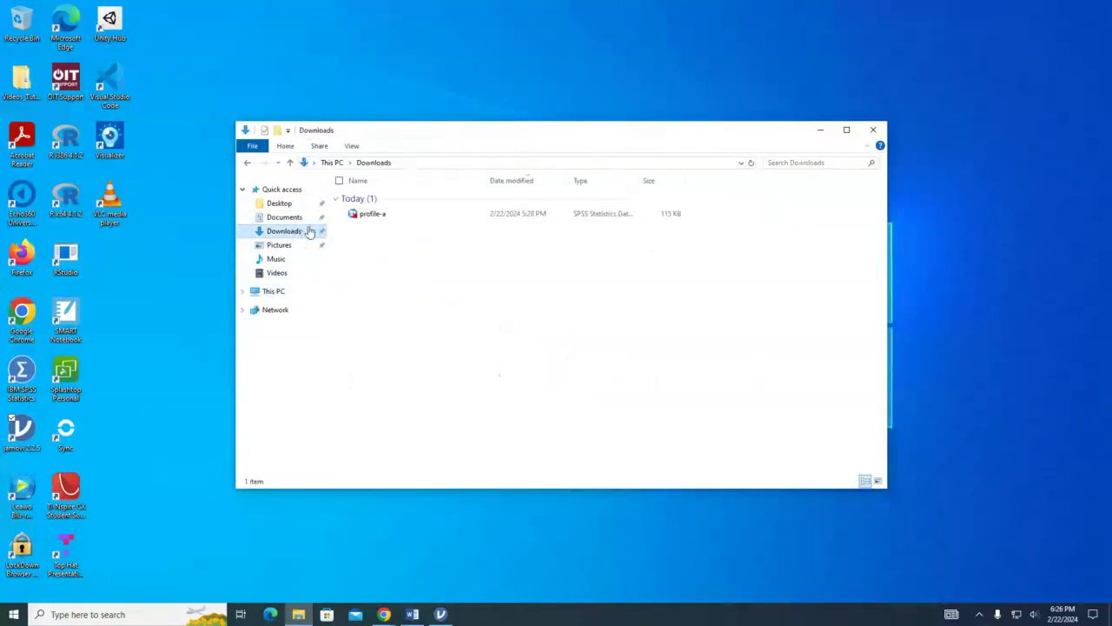
pyautogui.click(283, 205)
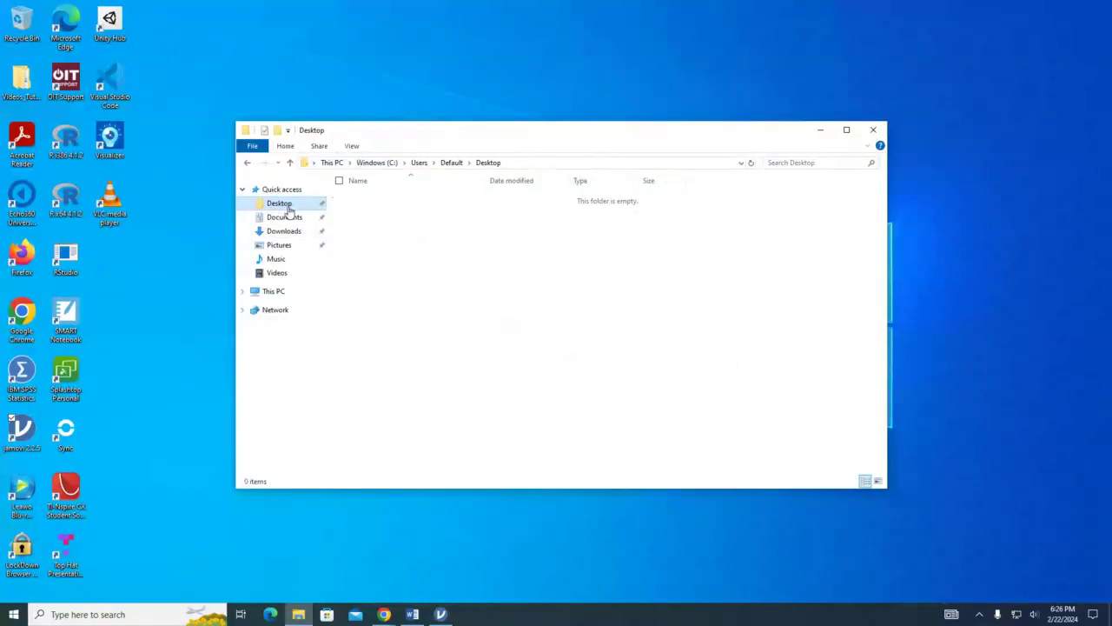
pyautogui.click(279, 260)
pyautogui.click(278, 273)
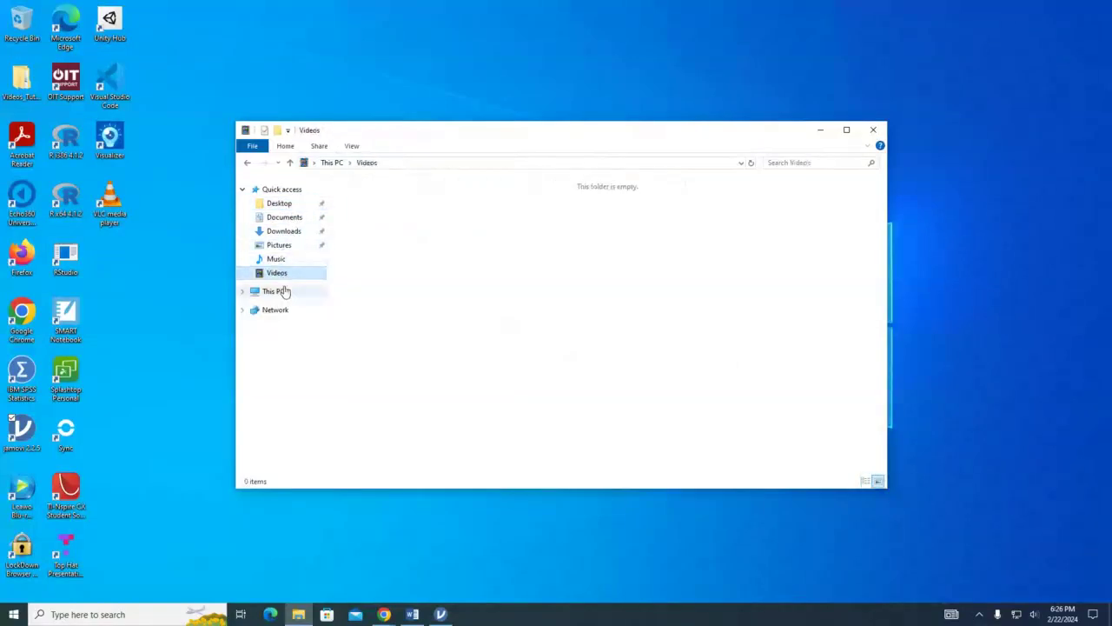
pyautogui.click(274, 293)
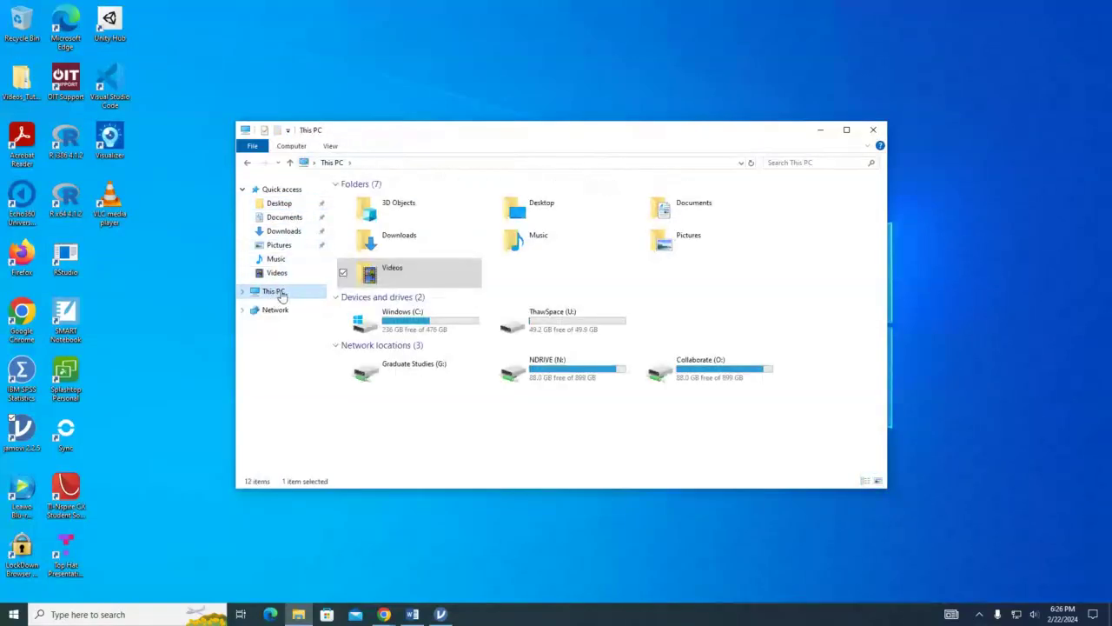
# Return to jamovi and export all results to Documents as a PDF named "Jamovi Married Couples Income and Education".
pyautogui.click(441, 615)
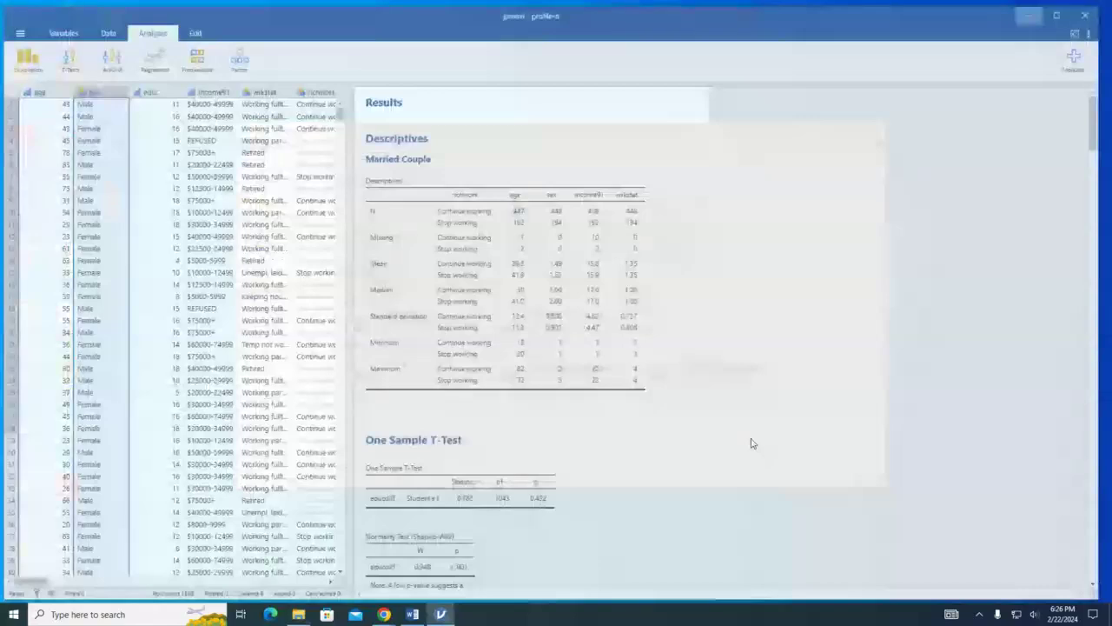
pyautogui.rightClick(407, 97)
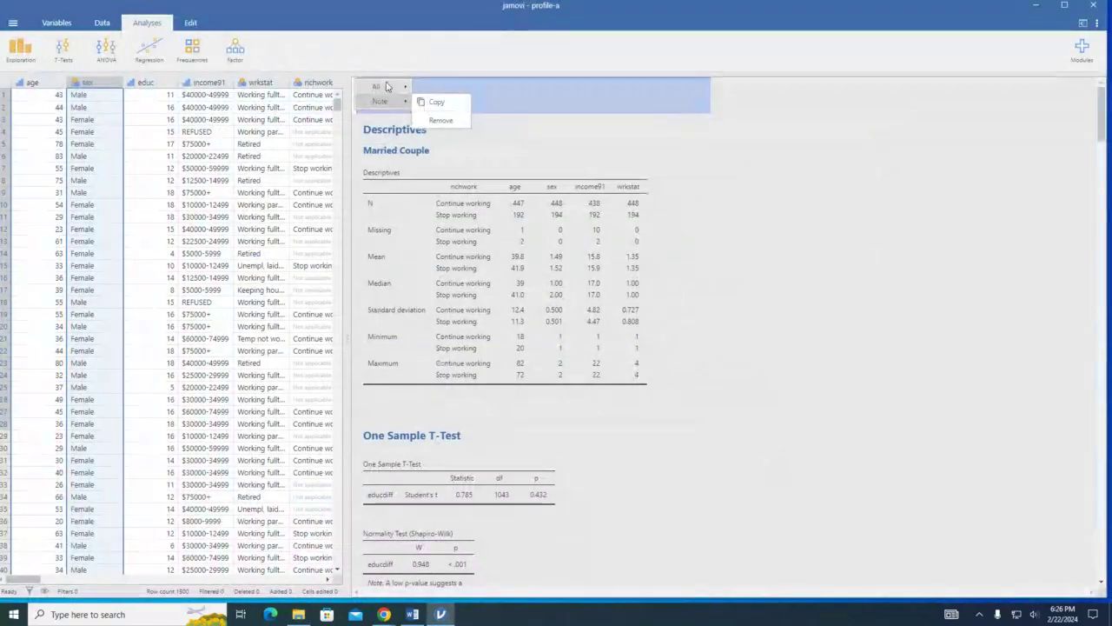
pyautogui.moveTo(379, 86)
pyautogui.click(442, 105)
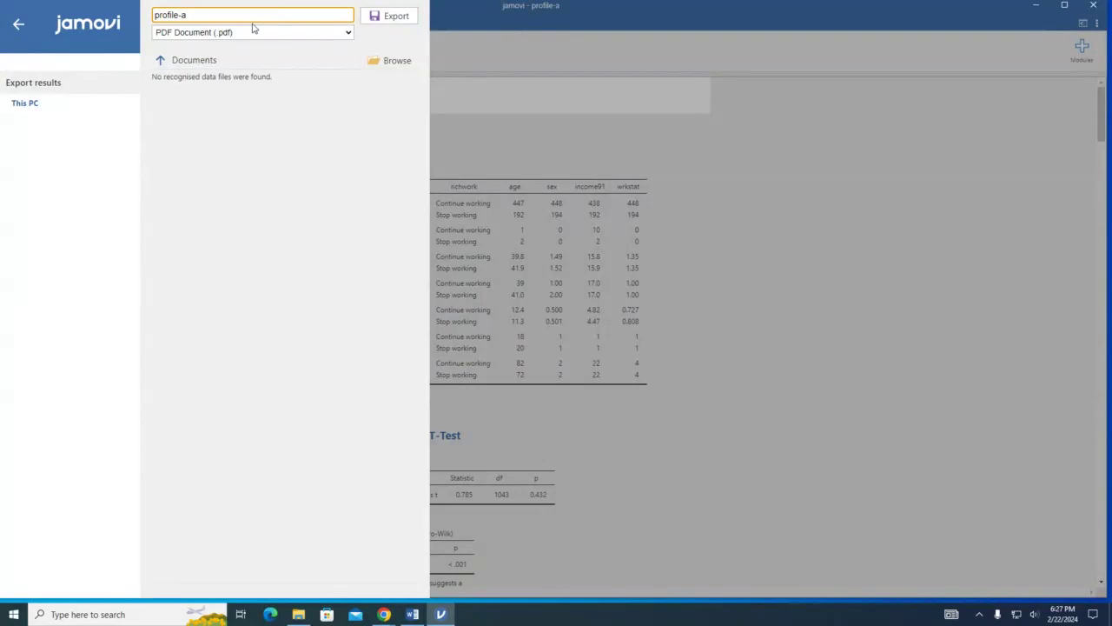
pyautogui.press('BackSpace')
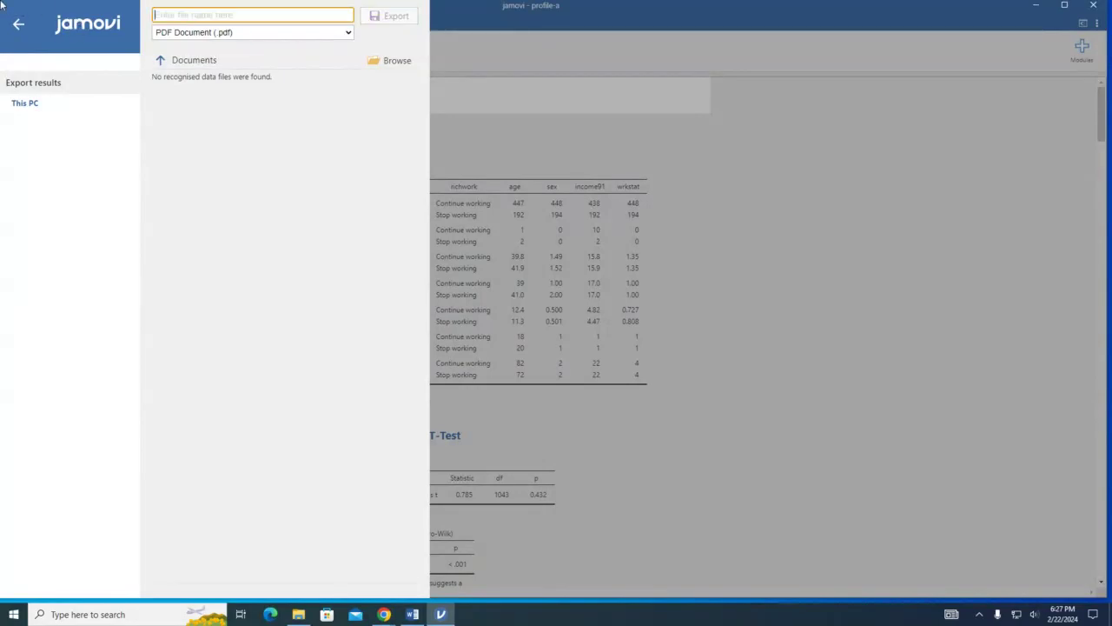
pyautogui.write('Jamovi Married Couples Income and Education')
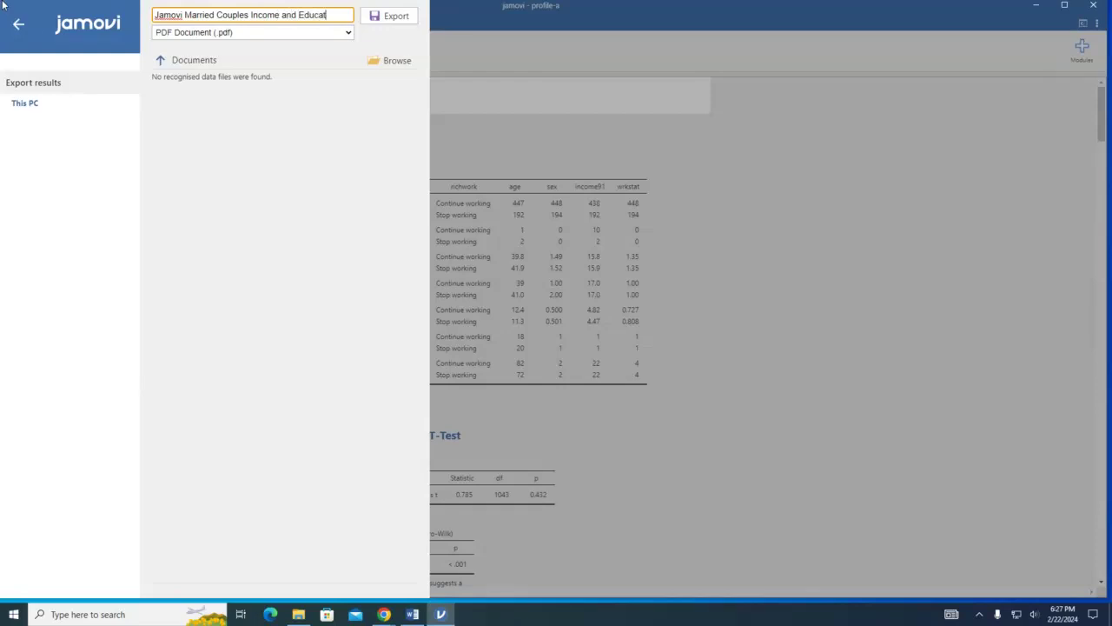
pyautogui.click(393, 17)
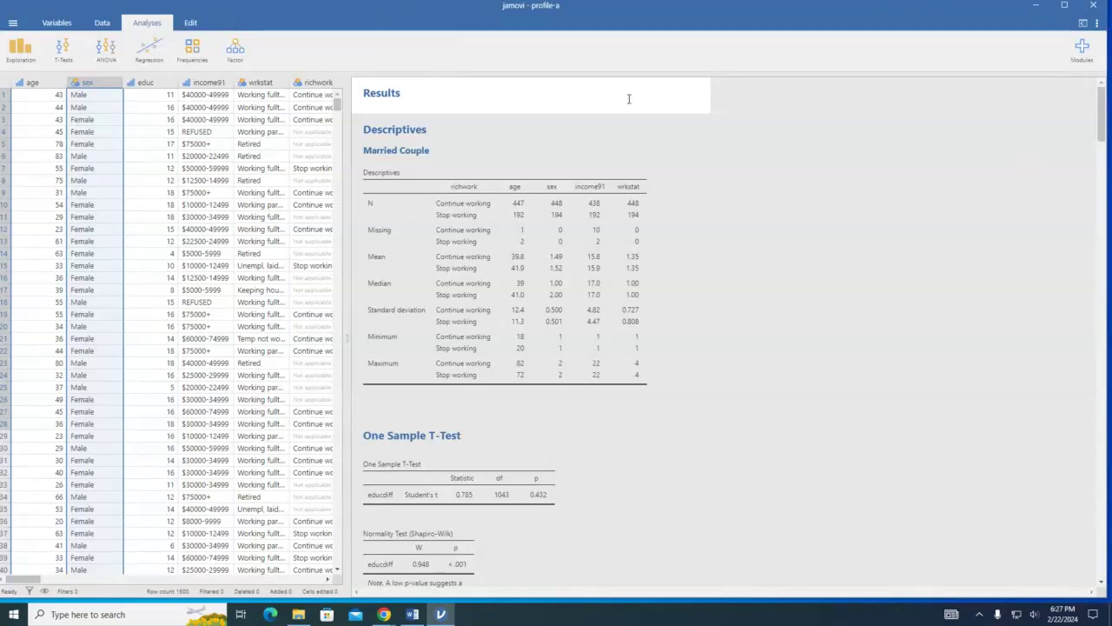
# Switch to File Explorer and open the exported "Jamovi Married Couples Income and Education" PDF from Documents.
pyautogui.click(1034, 7)
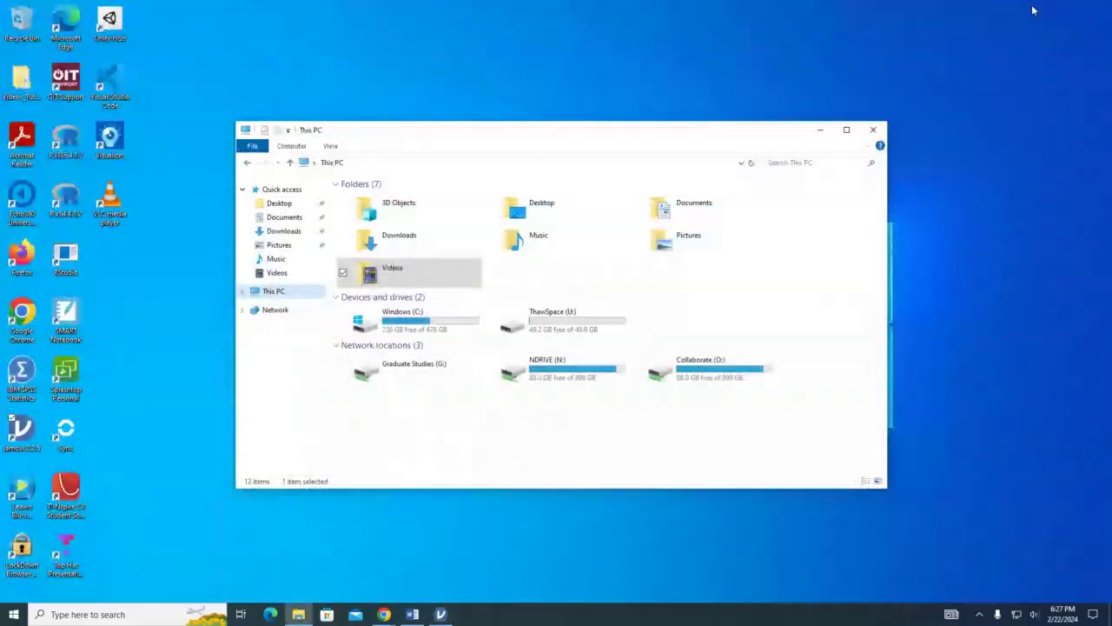
pyautogui.click(287, 217)
pyautogui.click(436, 197)
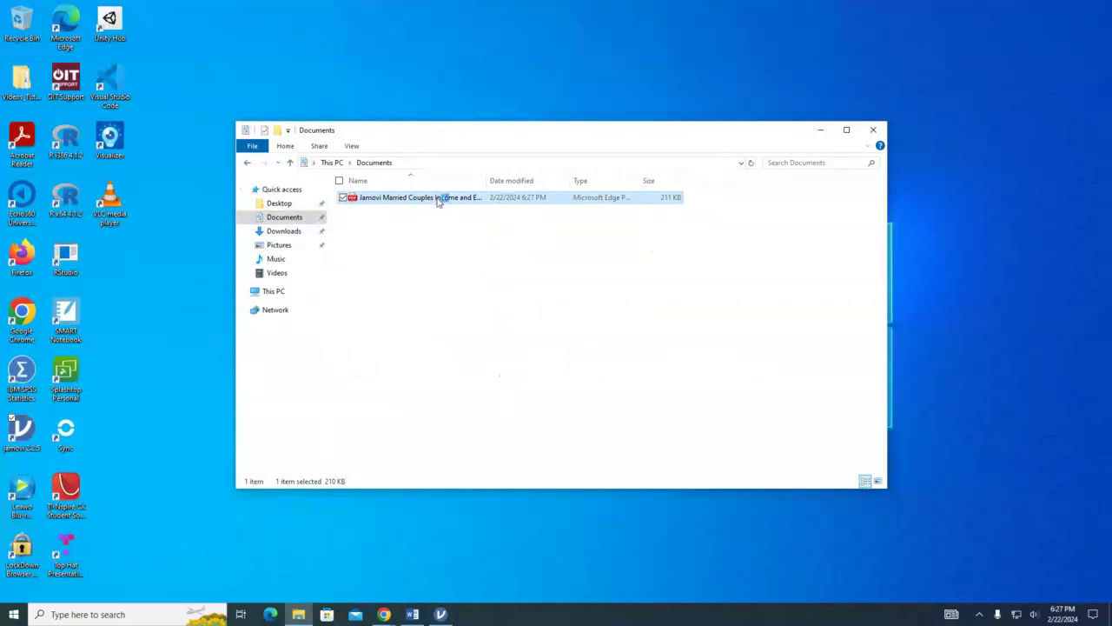
pyautogui.press('Return')
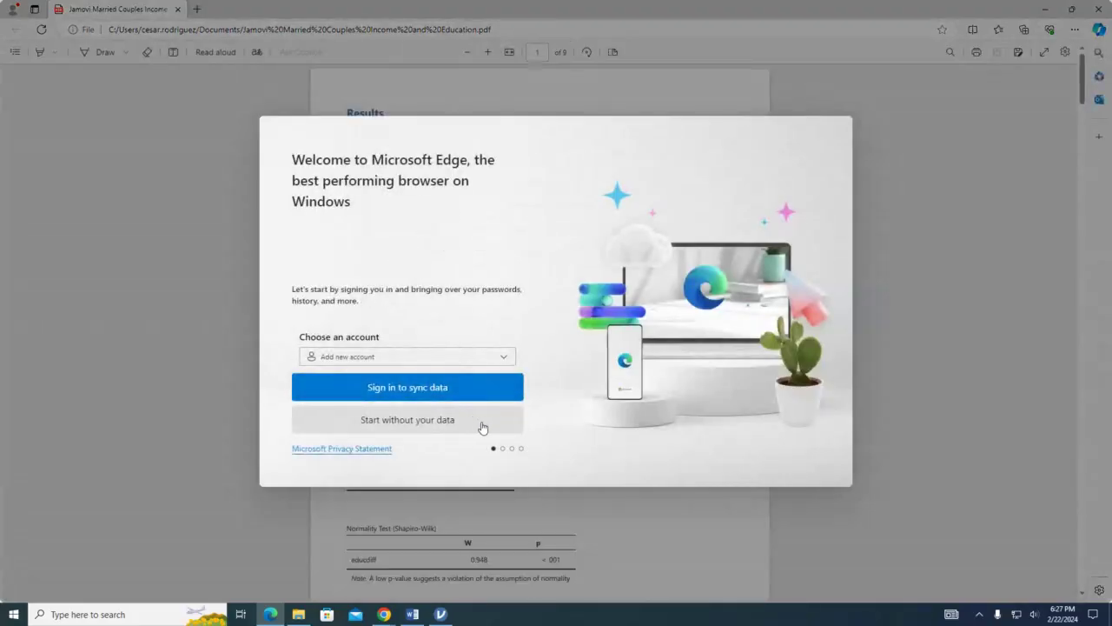
# Complete the Microsoft Edge welcome setup without signing in, keeping the default data-import and personalisation options.
pyautogui.click(449, 427)
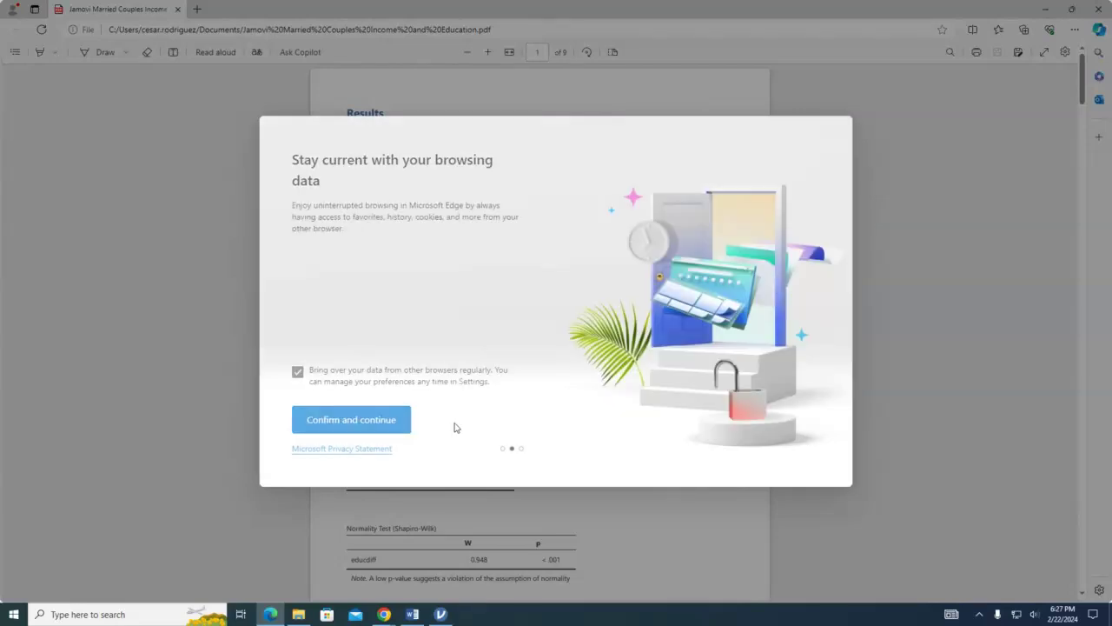
pyautogui.click(366, 426)
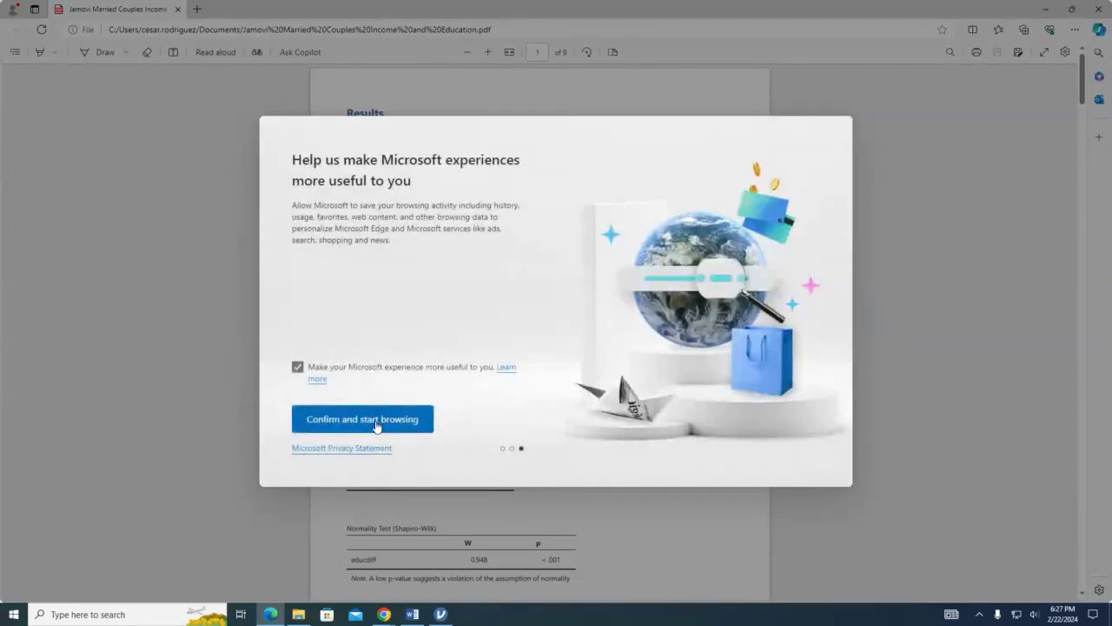
pyautogui.click(376, 421)
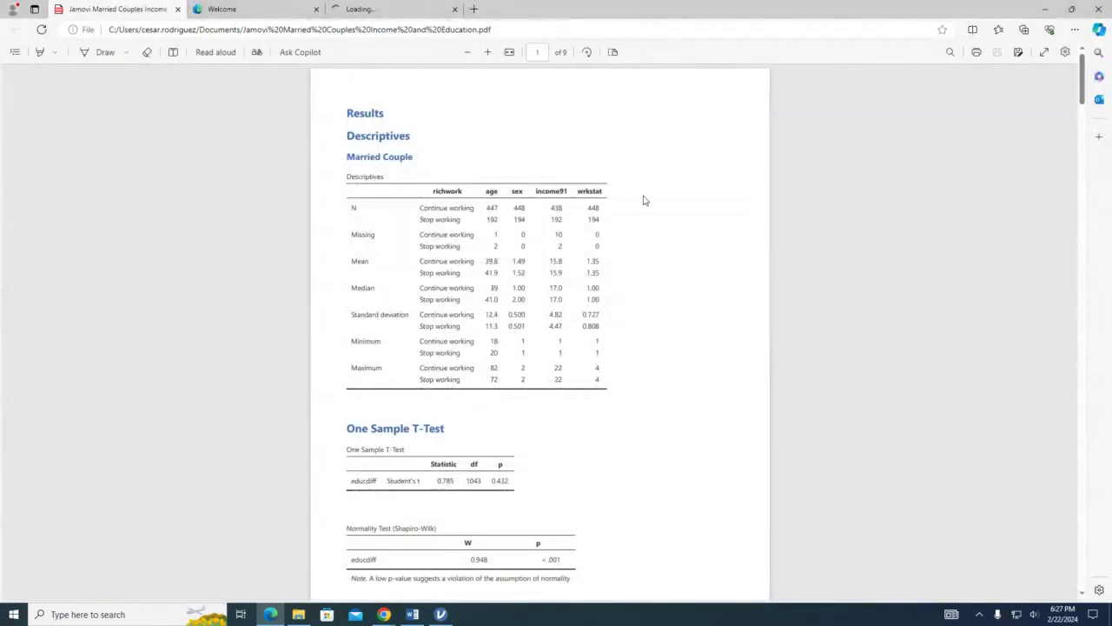
# Select the Descriptives table text on the PDF's first page and check which options are offered for reusing it.
pyautogui.scroll(-4, 649, 204)
pyautogui.scroll(4, 646, 219)
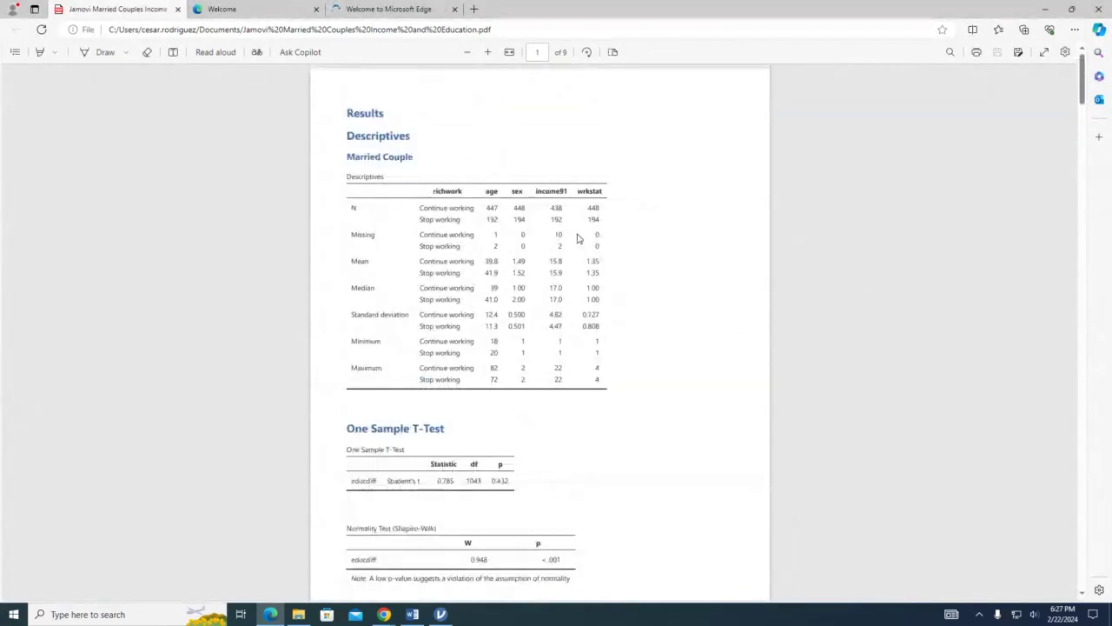
pyautogui.tripleClick(458, 315)
pyautogui.moveTo(346, 111); pyautogui.dragTo(612, 399)
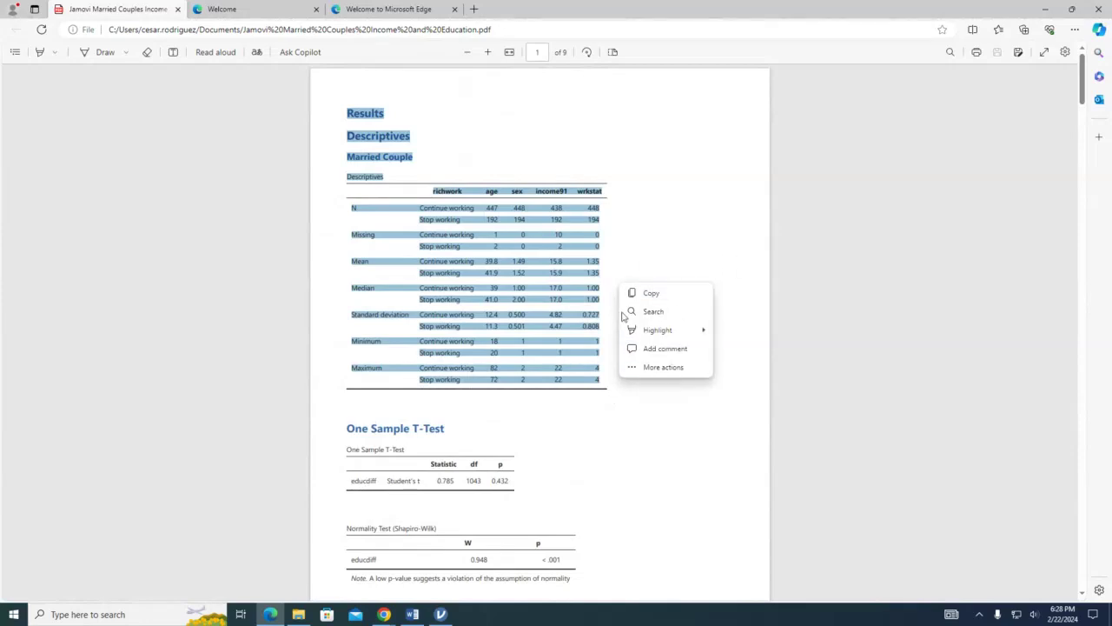
pyautogui.click(643, 233)
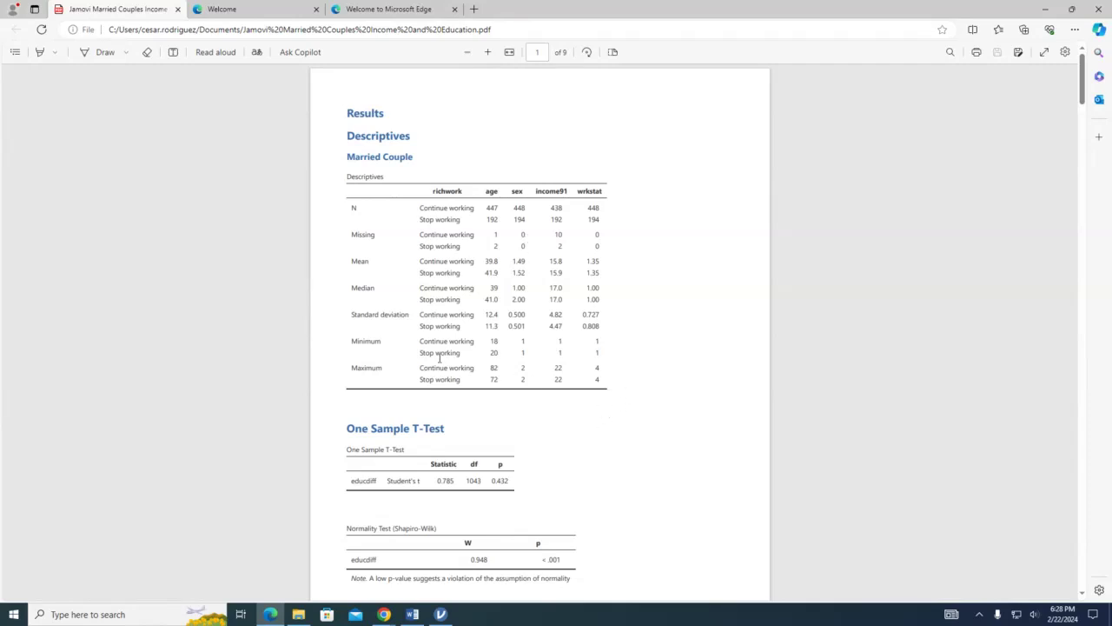
pyautogui.moveTo(346, 175); pyautogui.dragTo(611, 427)
pyautogui.rightClick(536, 282)
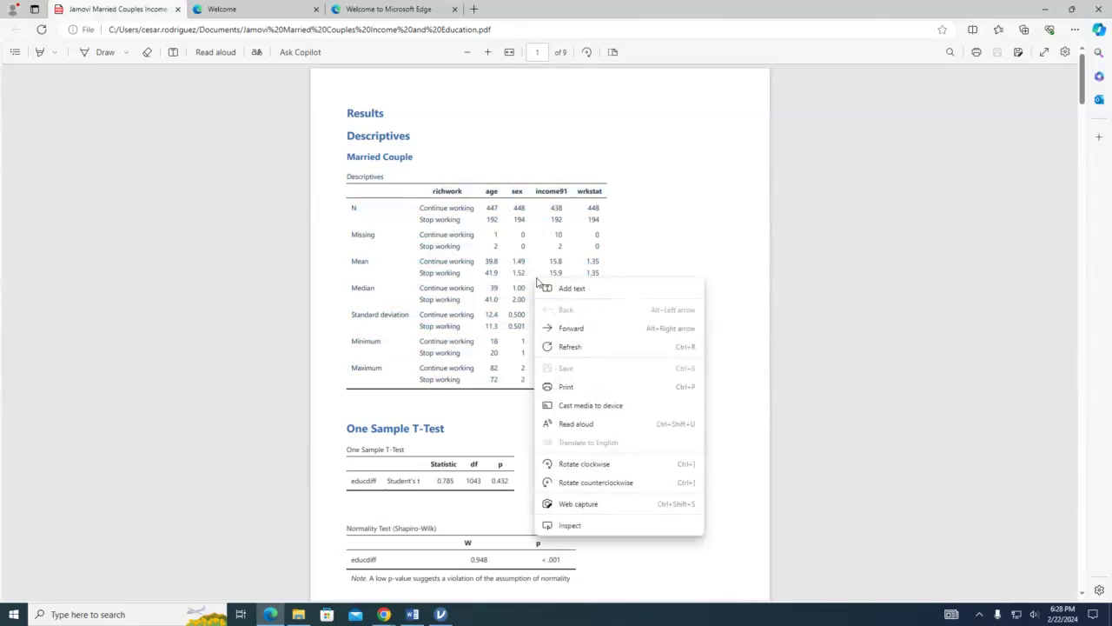
pyautogui.click(464, 313)
pyautogui.moveTo(347, 177); pyautogui.dragTo(623, 382)
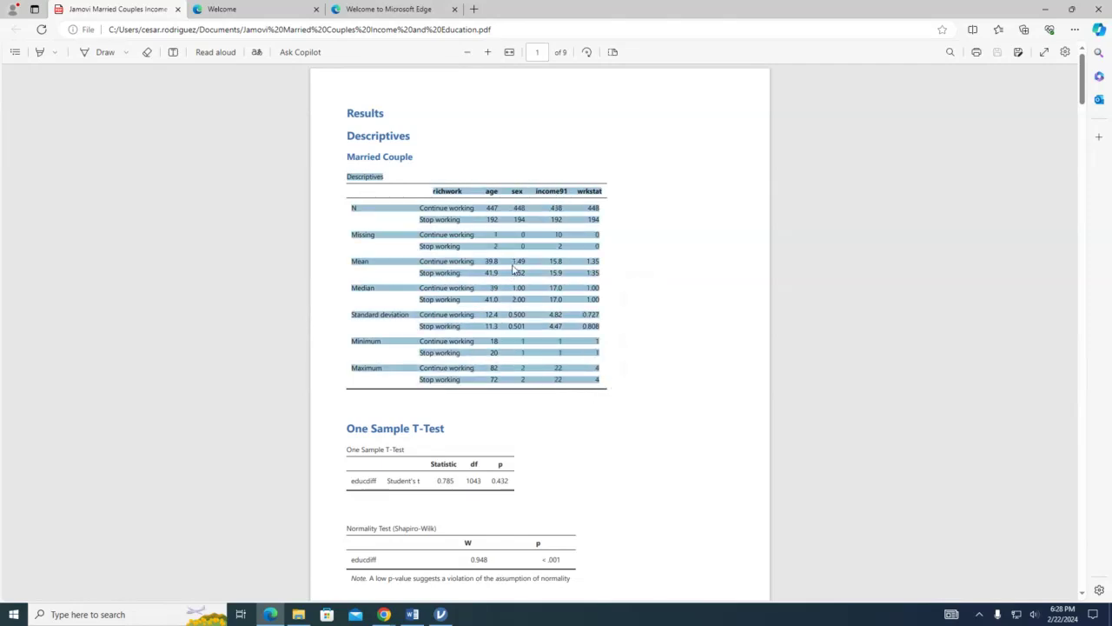
pyautogui.rightClick(512, 266)
pyautogui.moveTo(496, 285); pyautogui.dragTo(487, 275)
pyautogui.moveTo(348, 176); pyautogui.dragTo(621, 400)
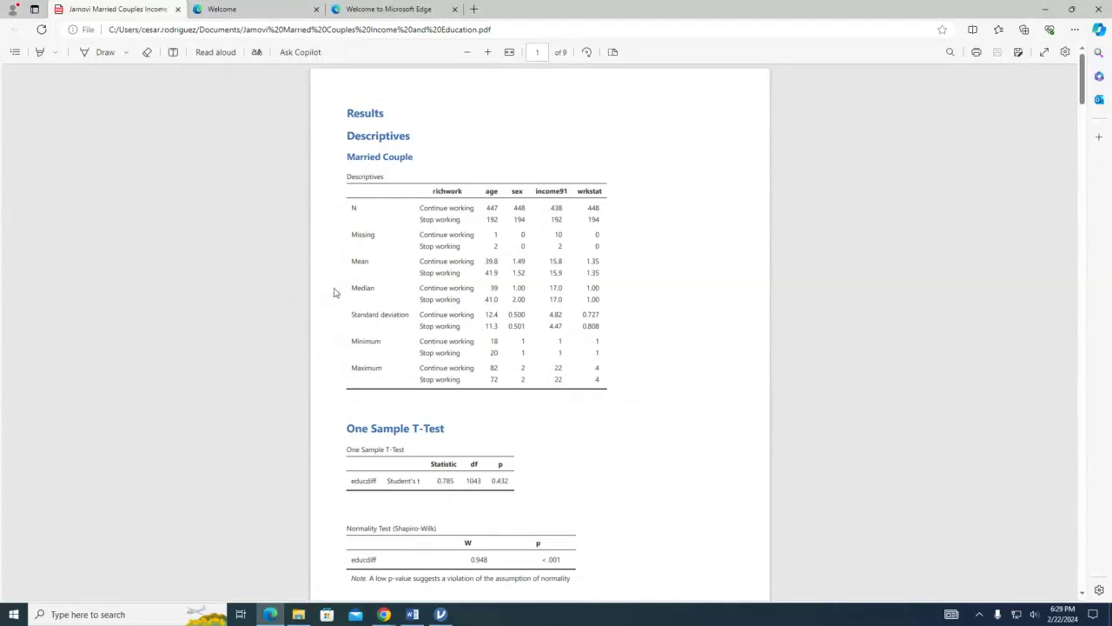
# Return to jamovi and add Mode and Skewness to the statistics of the Married Couple Descriptives analysis.
pyautogui.click(413, 615)
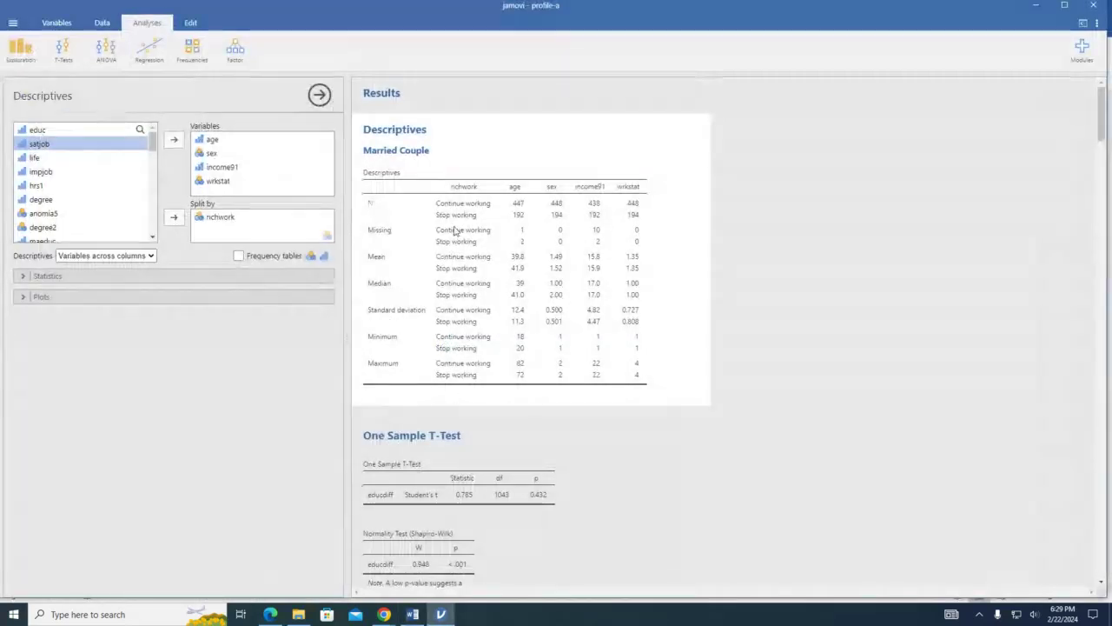
pyautogui.click(192, 22)
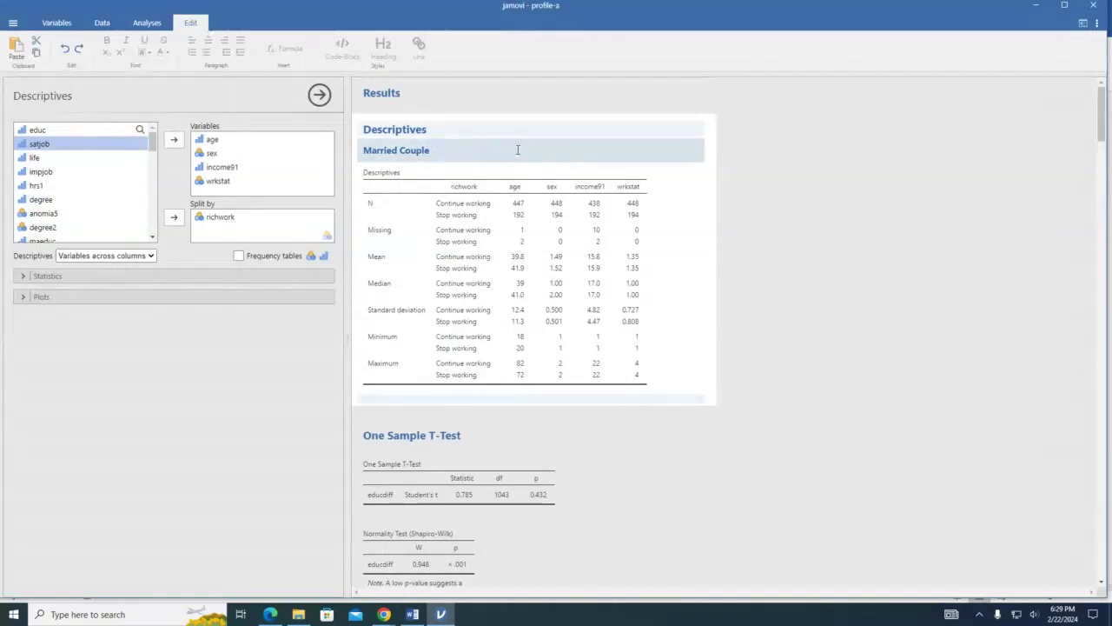
pyautogui.scroll(-8, 514, 187)
pyautogui.scroll(-3, 477, 345)
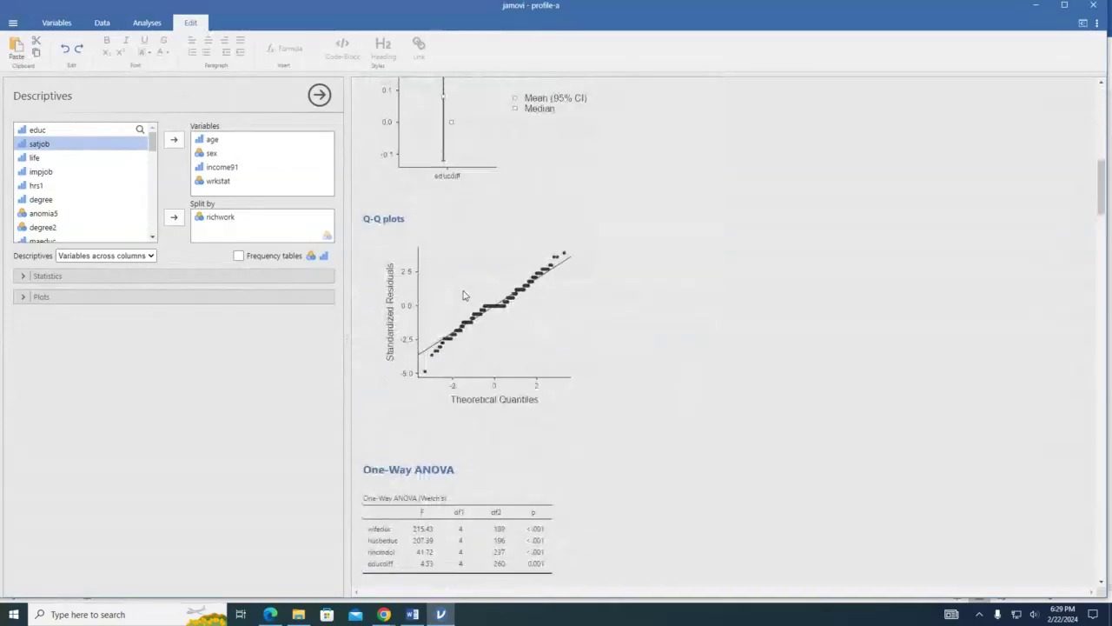
pyautogui.scroll(1, 460, 153)
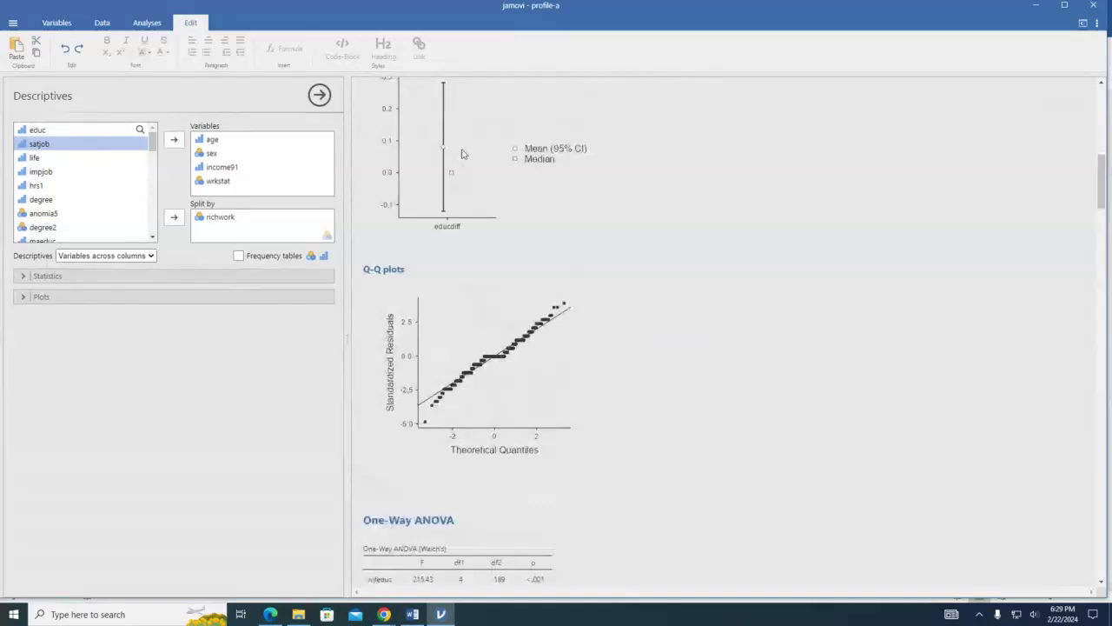
pyautogui.click(230, 276)
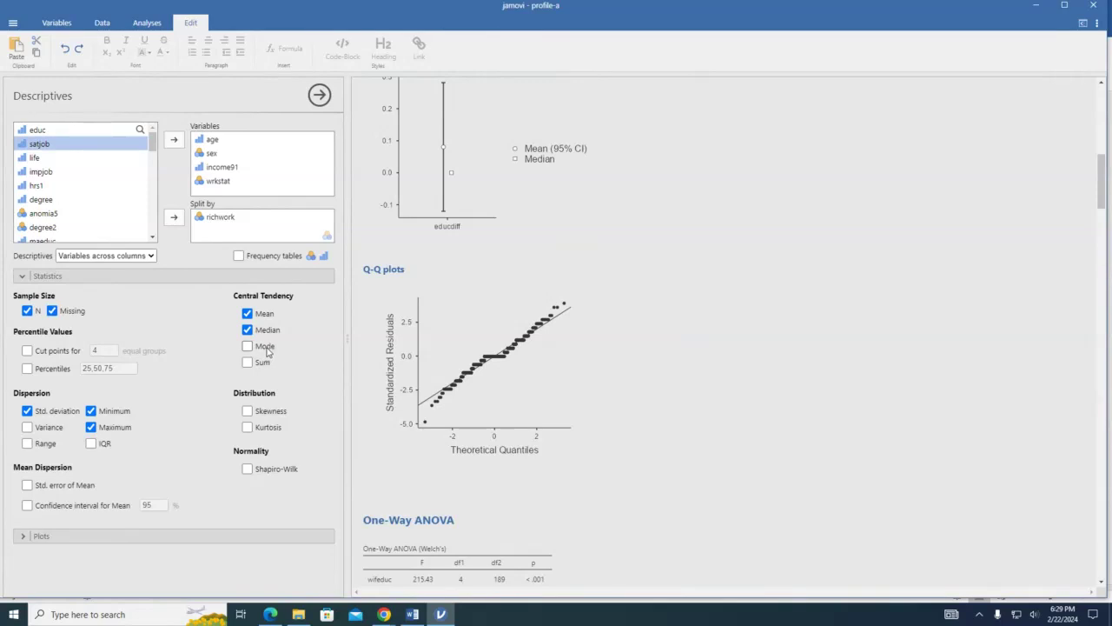
pyautogui.click(248, 346)
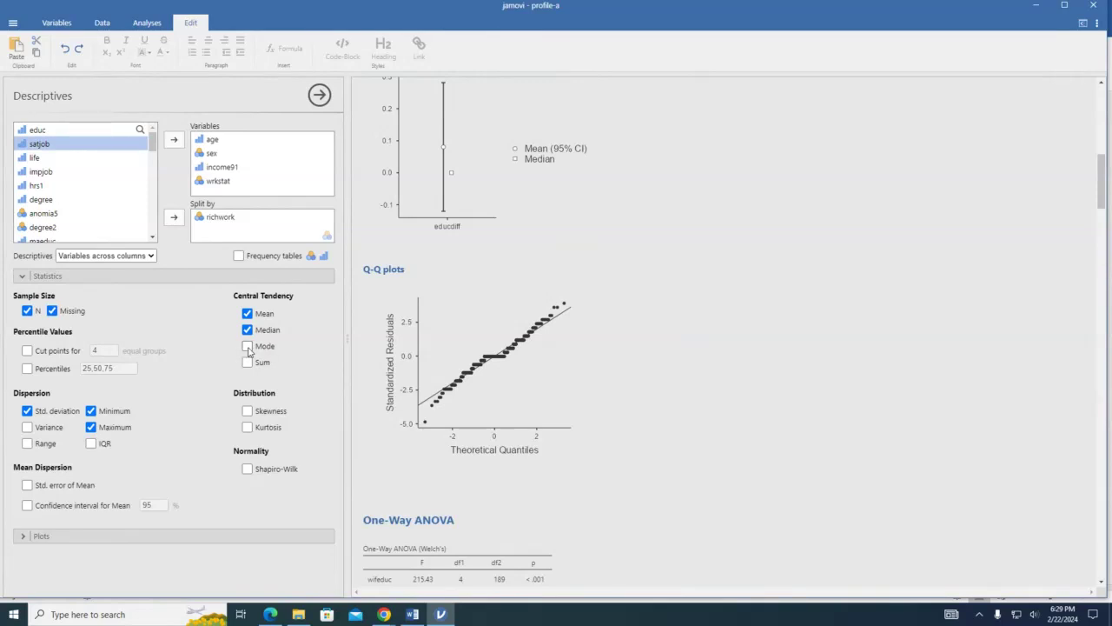
pyautogui.click(247, 413)
# Add histogram, box plot and violin plots to the Descriptives analysis.
pyautogui.click(125, 533)
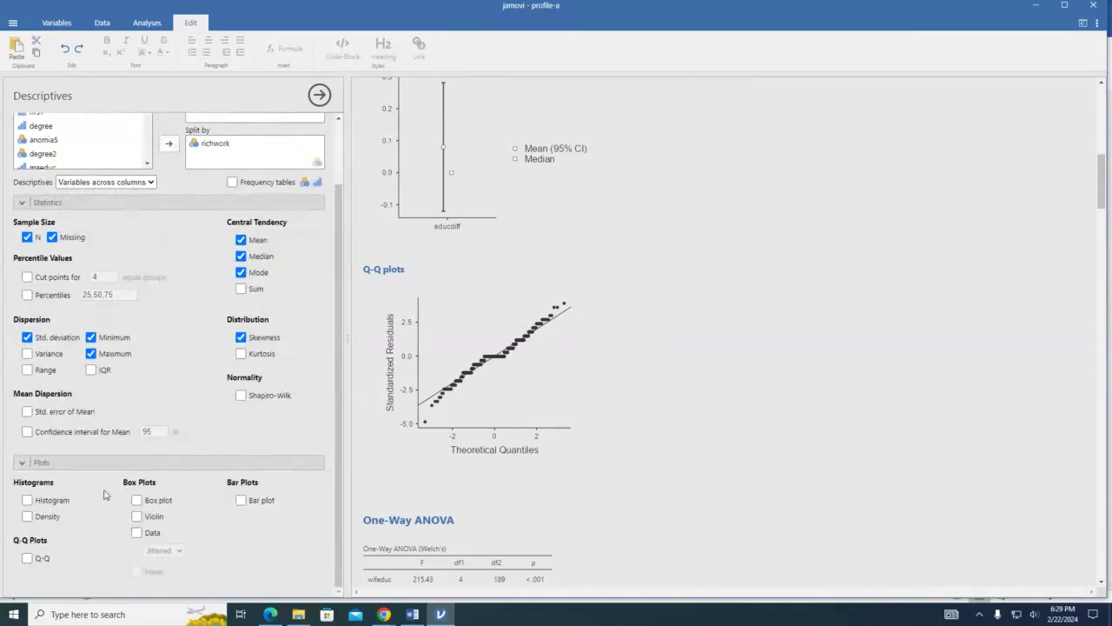
pyautogui.click(50, 501)
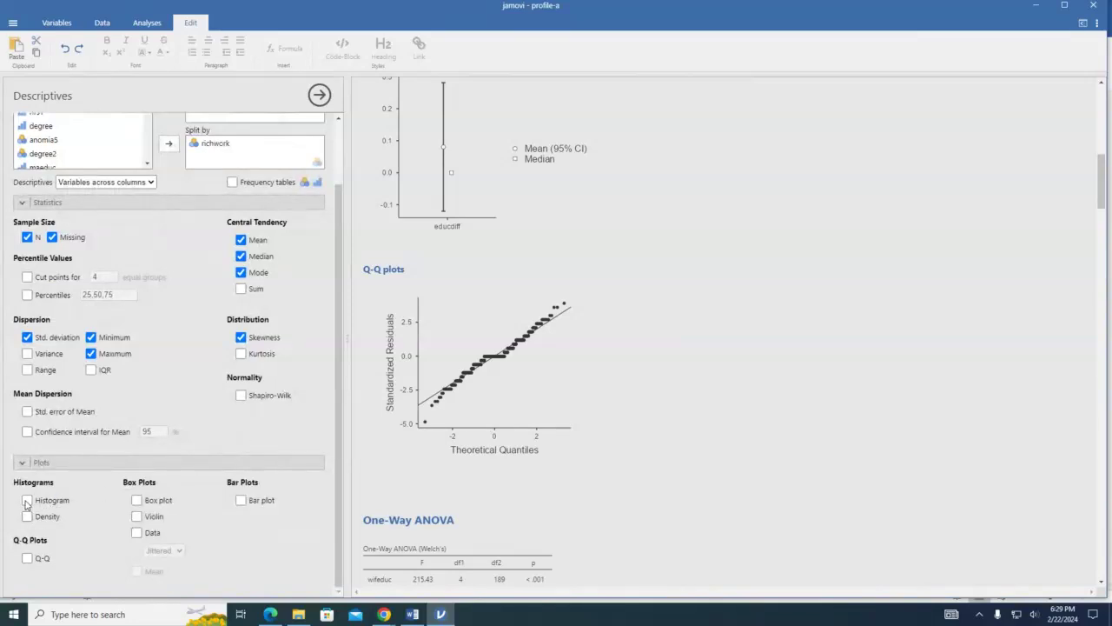
pyautogui.click(136, 500)
pyautogui.click(136, 516)
# Reopen the One-Way ANOVA analysis and request Tukey (equal variances) post-hoc tests with test results (t and df).
pyautogui.click(474, 370)
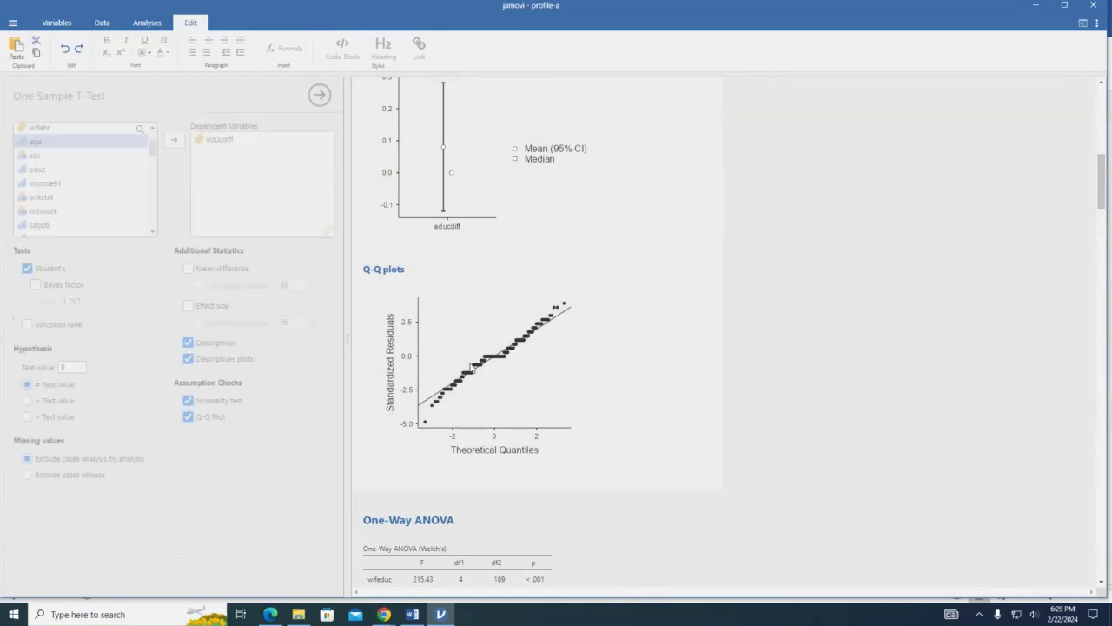
pyautogui.scroll(-10, 732, 342)
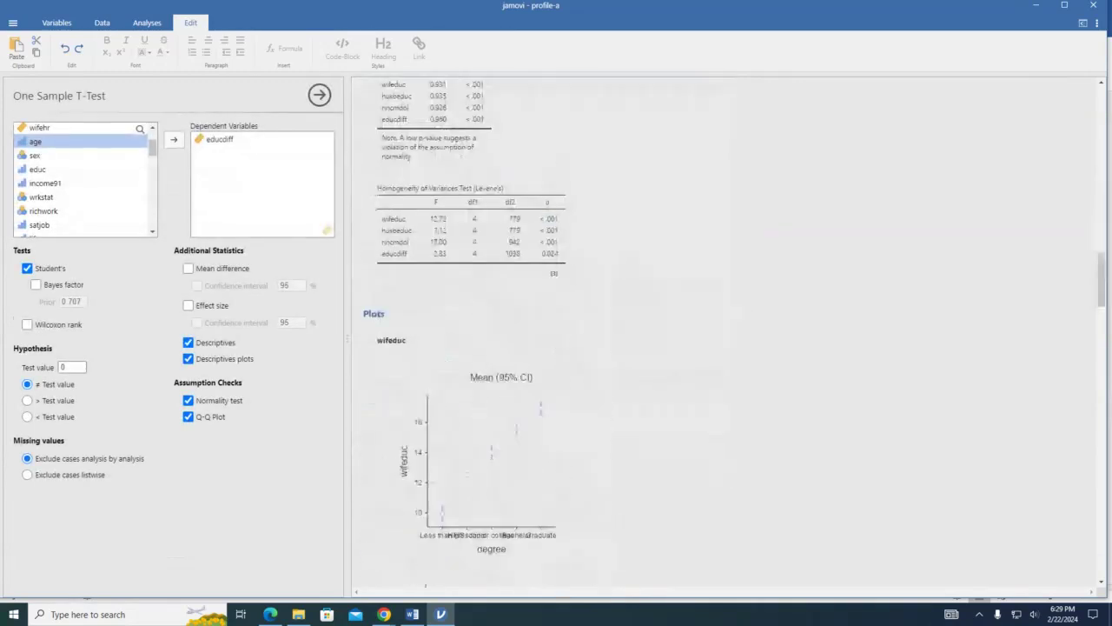
pyautogui.moveTo(1101, 296); pyautogui.dragTo(1101, 570)
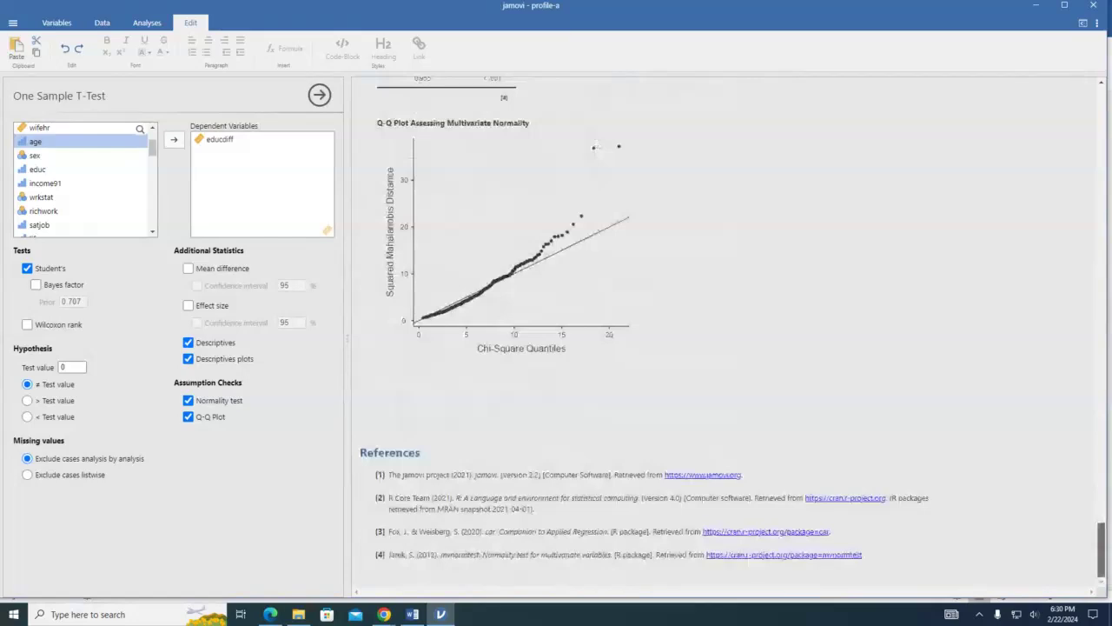
pyautogui.scroll(10, 595, 146)
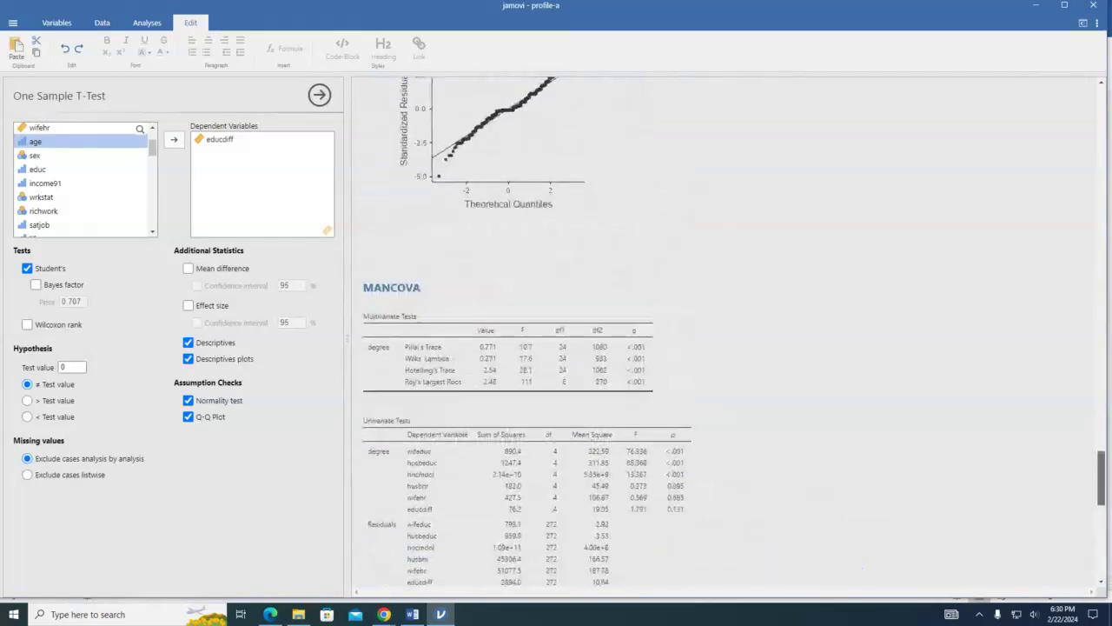
pyautogui.moveTo(1100, 491); pyautogui.dragTo(1104, 232)
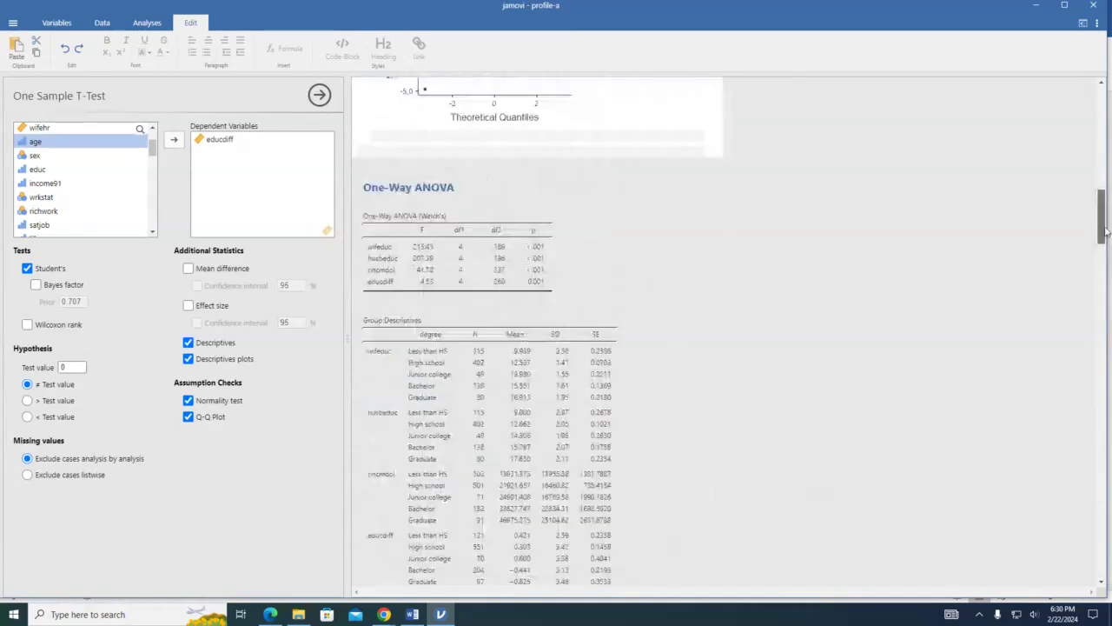
pyautogui.click(460, 227)
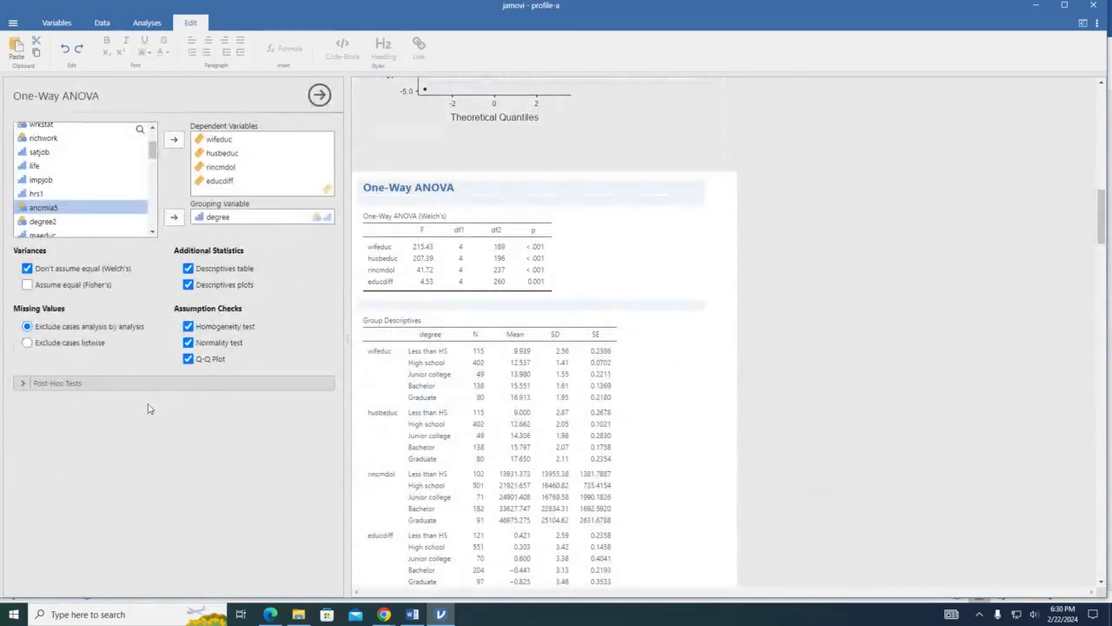
pyautogui.click(154, 383)
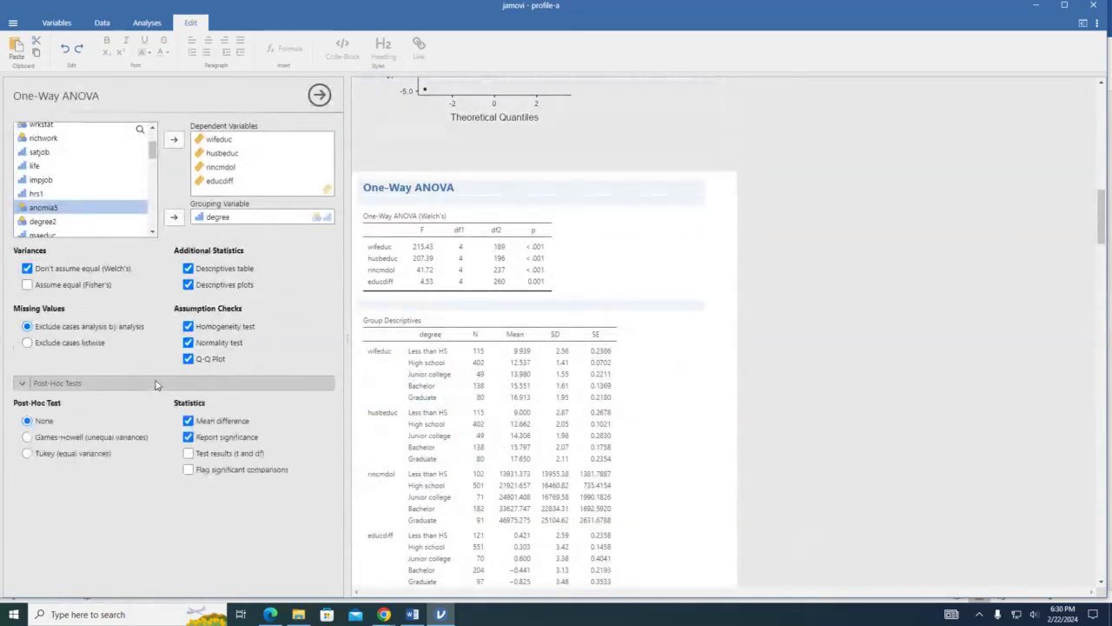
pyautogui.click(27, 454)
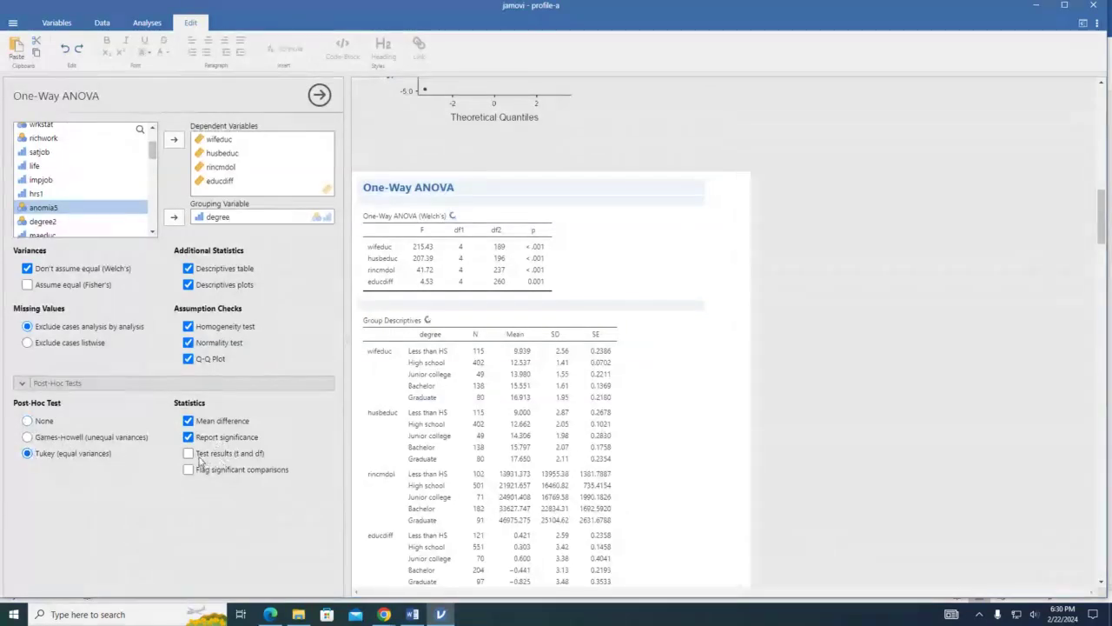
pyautogui.click(188, 455)
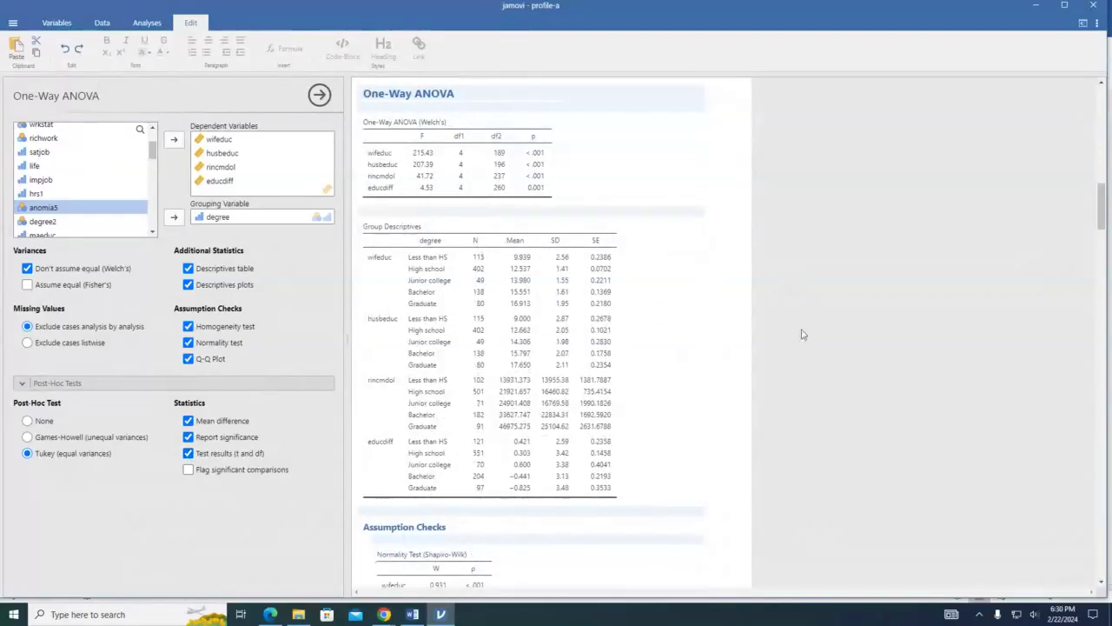
# Reopen the Descriptives analysis, add bar plots, Q-Q plots and the box plot mean, and view the resulting plots.
pyautogui.scroll(15, 769, 315)
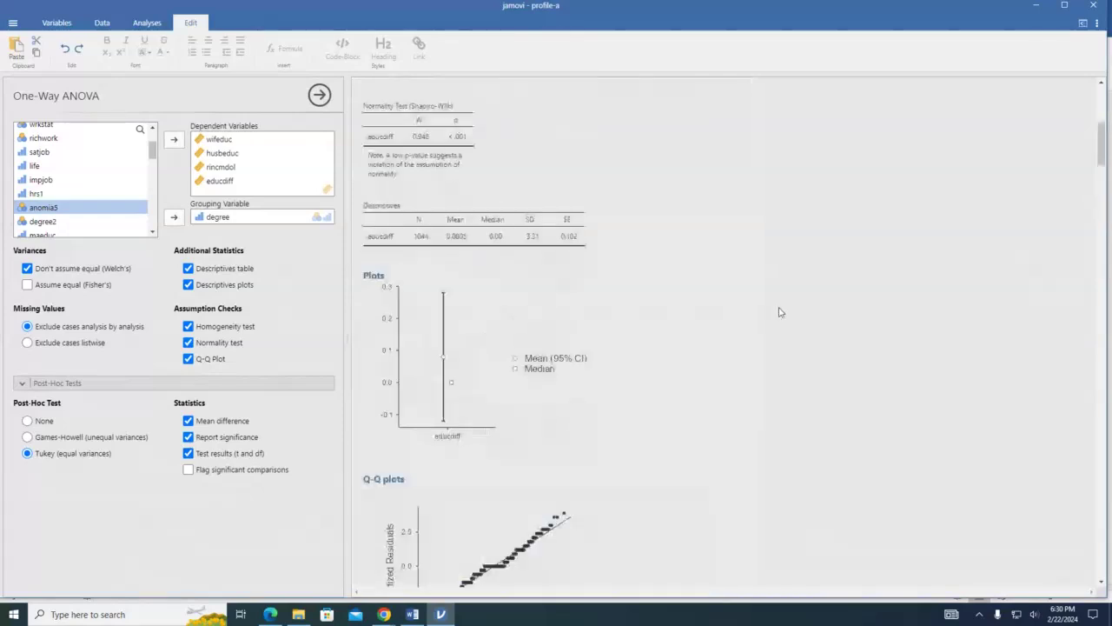
pyautogui.click(483, 193)
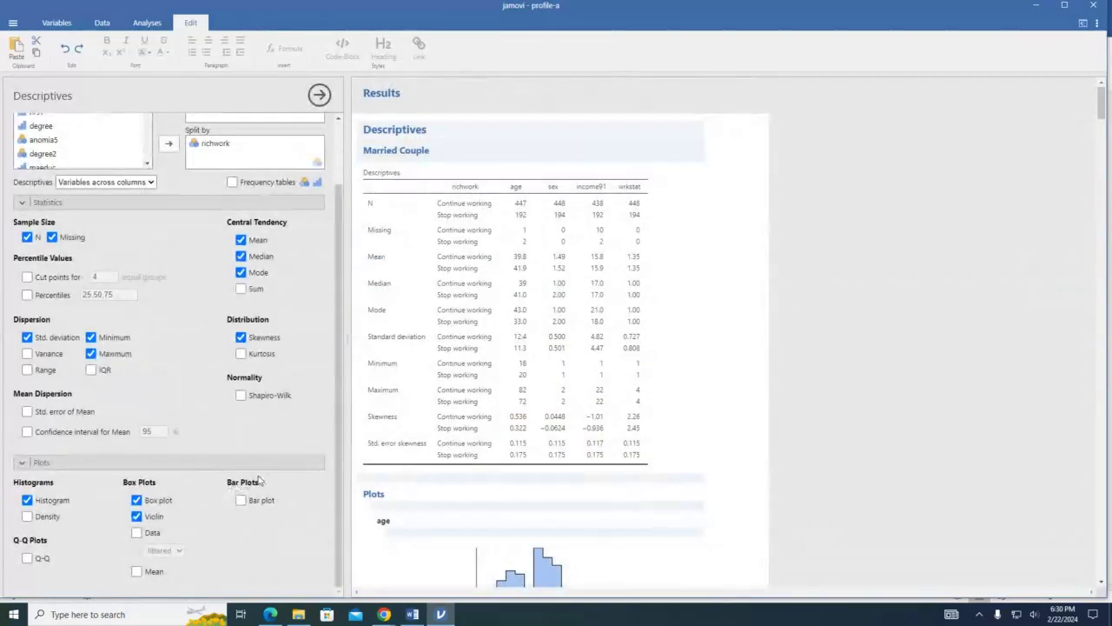
pyautogui.click(245, 502)
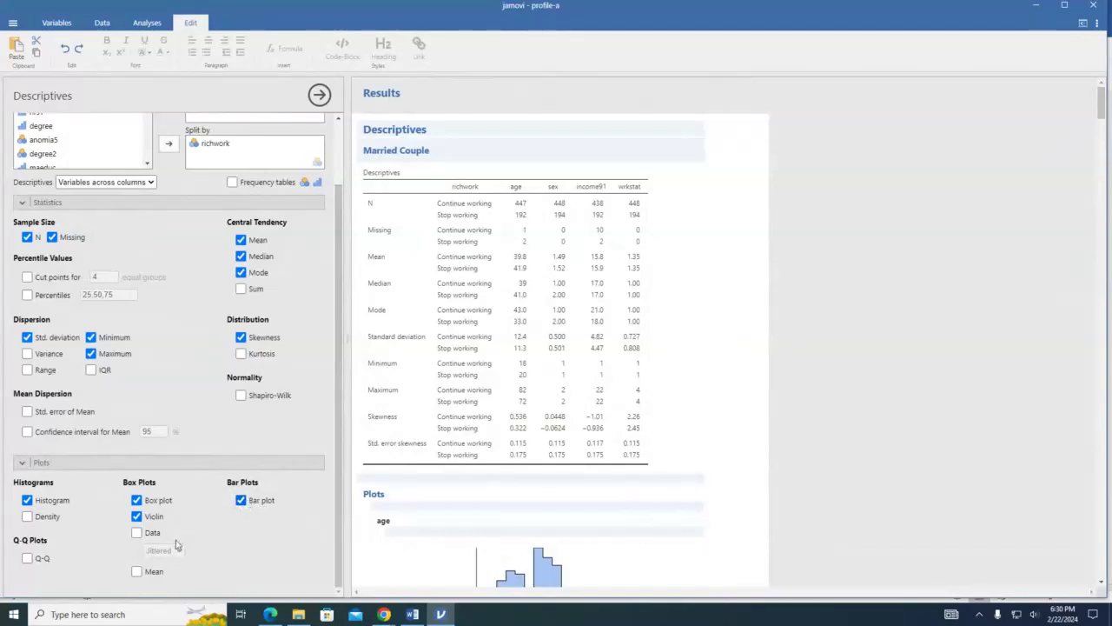
pyautogui.click(28, 558)
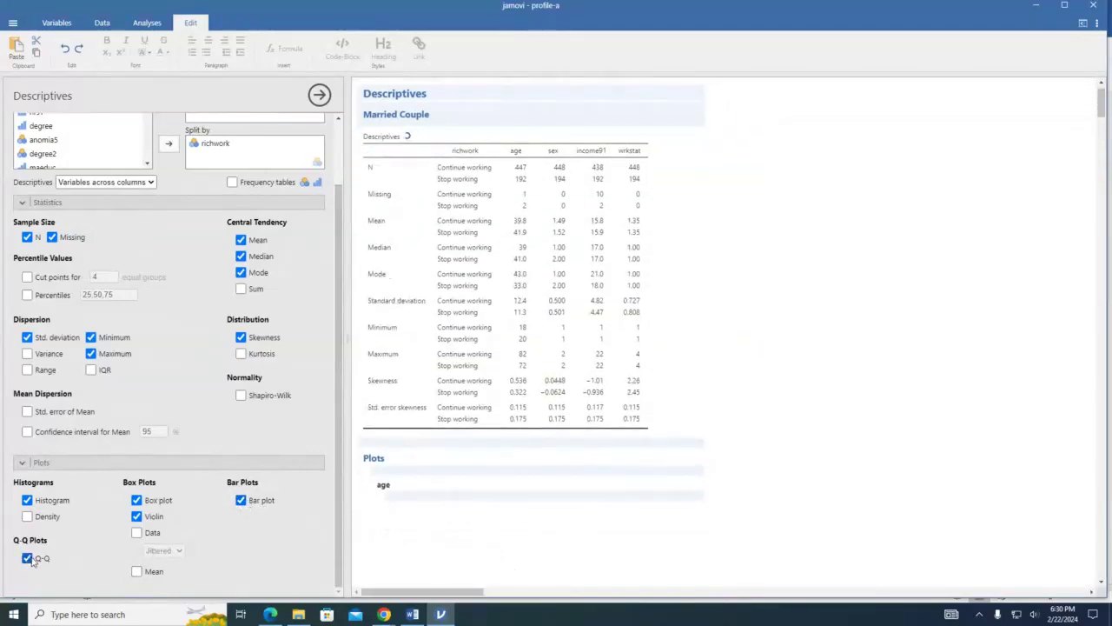
pyautogui.click(137, 571)
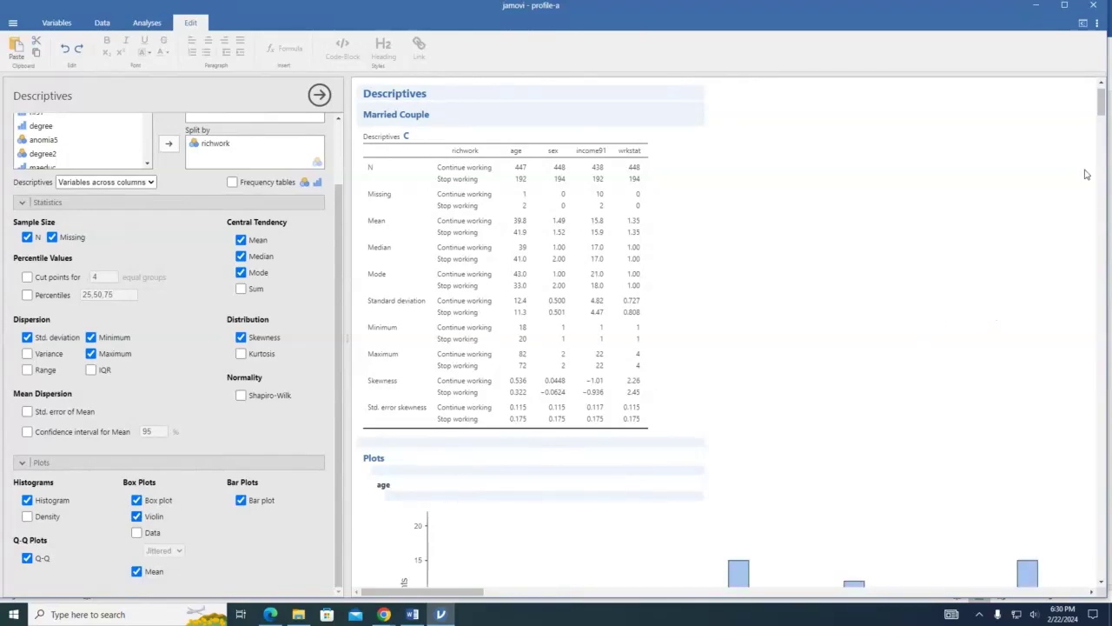
pyautogui.moveTo(1101, 102); pyautogui.dragTo(1102, 130)
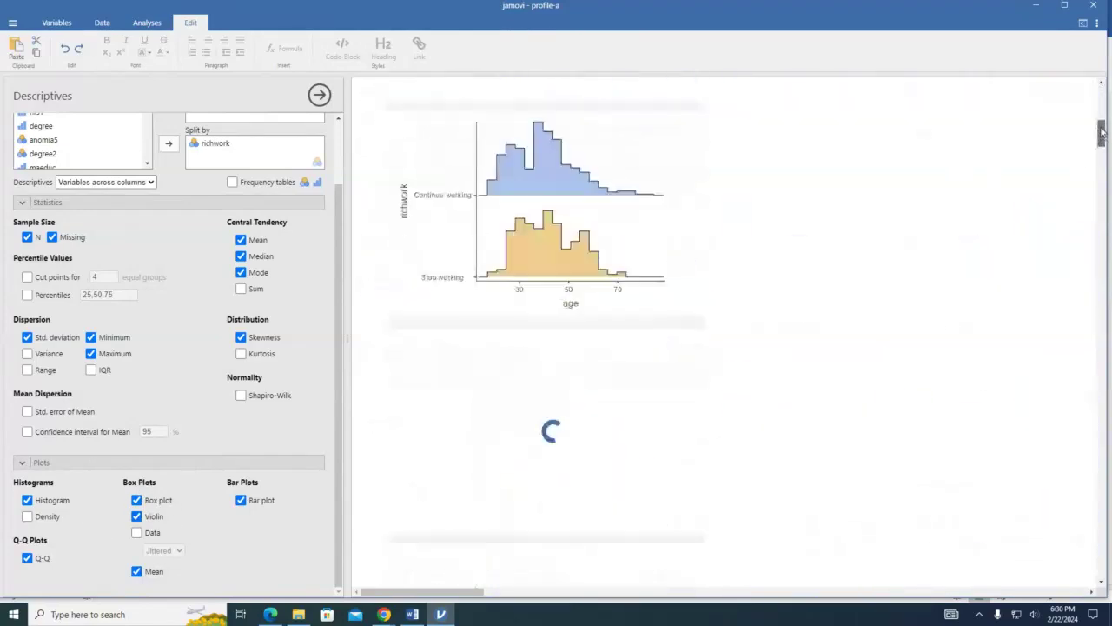
# Examine the bar, histogram, box/violin and Q-Q plots for age and sex, split by richwork, in the Descriptives results.
pyautogui.scroll(-1, 1102, 130)
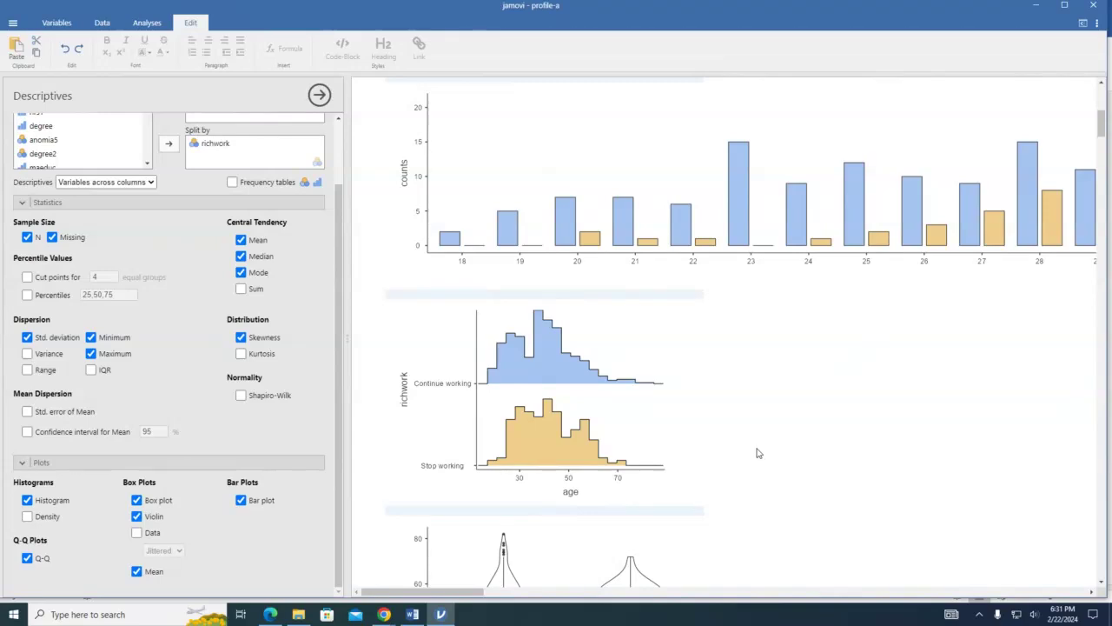
pyautogui.scroll(-4, 747, 450)
pyautogui.scroll(1, 745, 449)
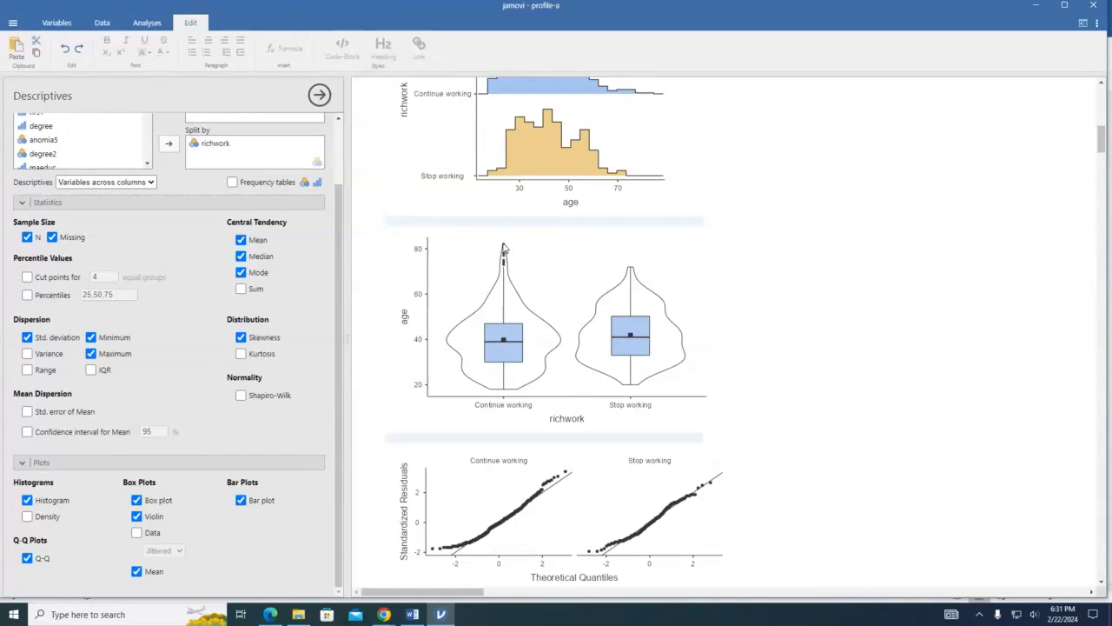
pyautogui.scroll(-5, 500, 347)
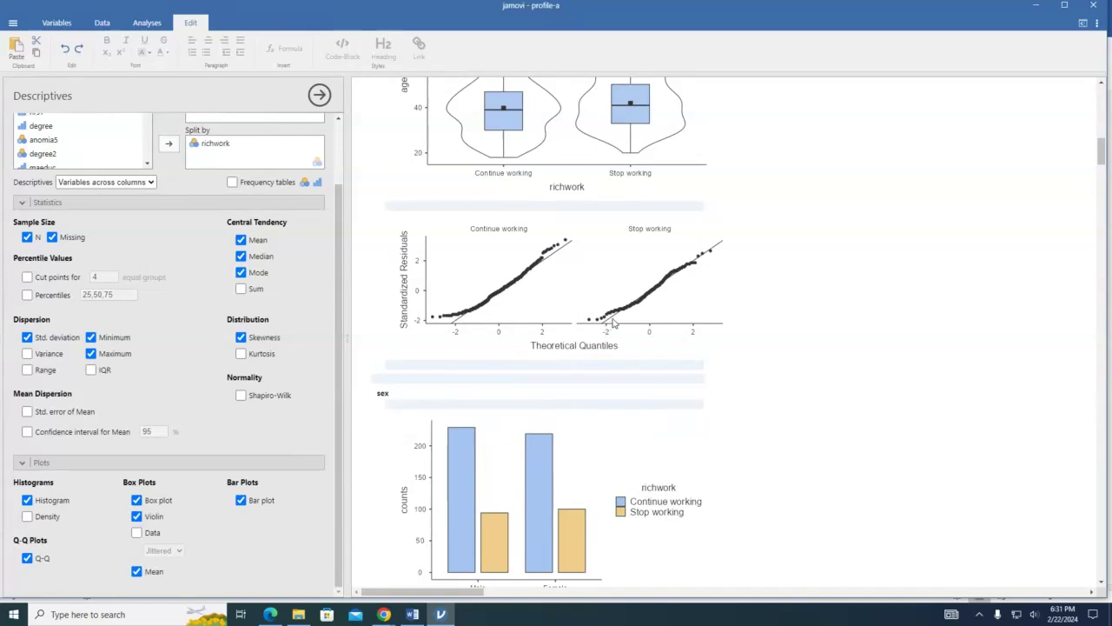
pyautogui.scroll(-3, 686, 358)
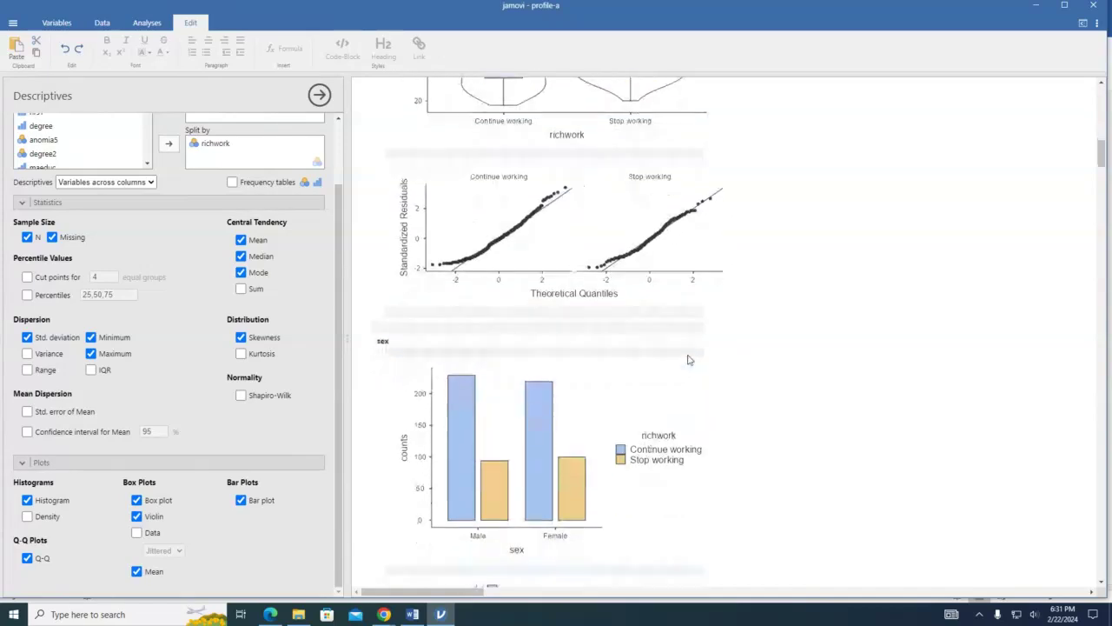
pyautogui.scroll(-1, 684, 361)
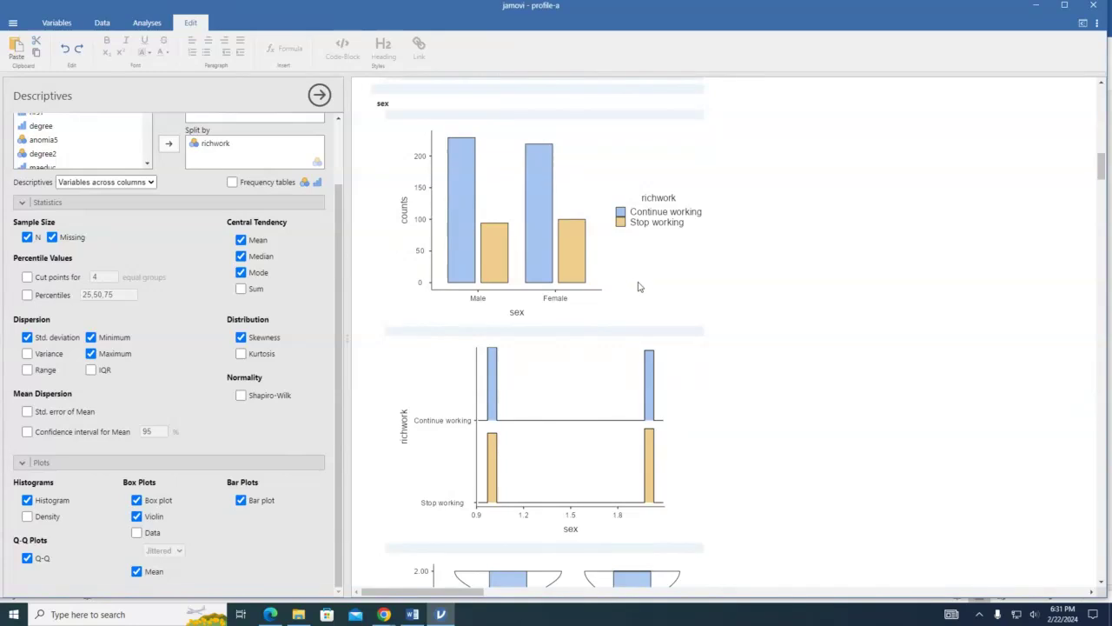
pyautogui.scroll(-3, 686, 322)
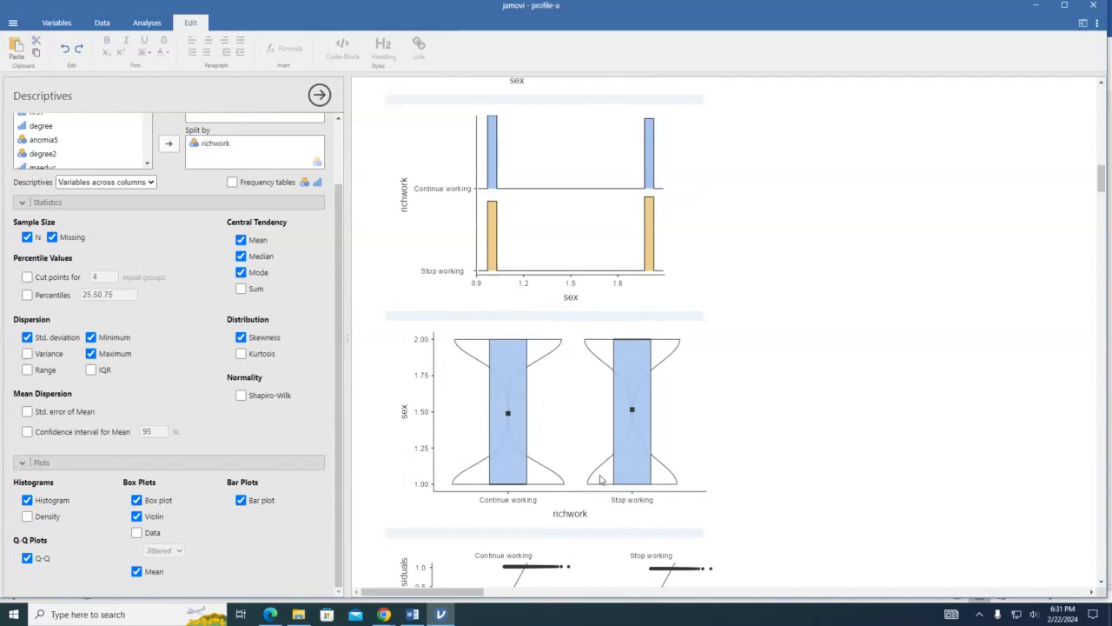
pyautogui.scroll(-5, 591, 479)
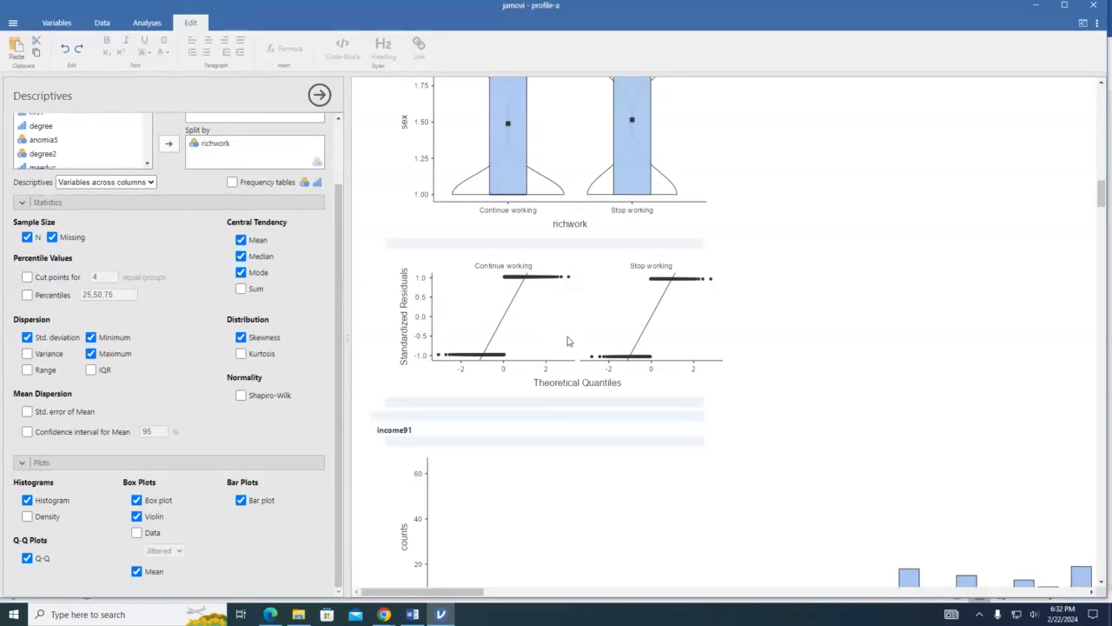
# Examine the income91 and wrkstat plots in the Descriptives results, comparing the Continue working and Stop working groups.
pyautogui.scroll(-5, 561, 339)
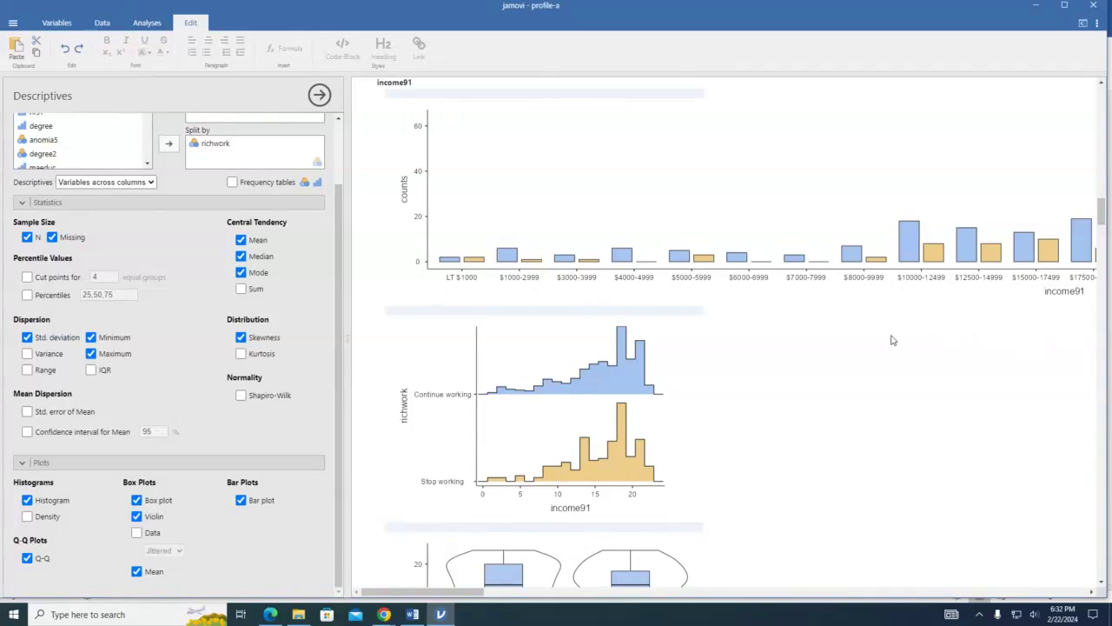
pyautogui.scroll(-10, 727, 413)
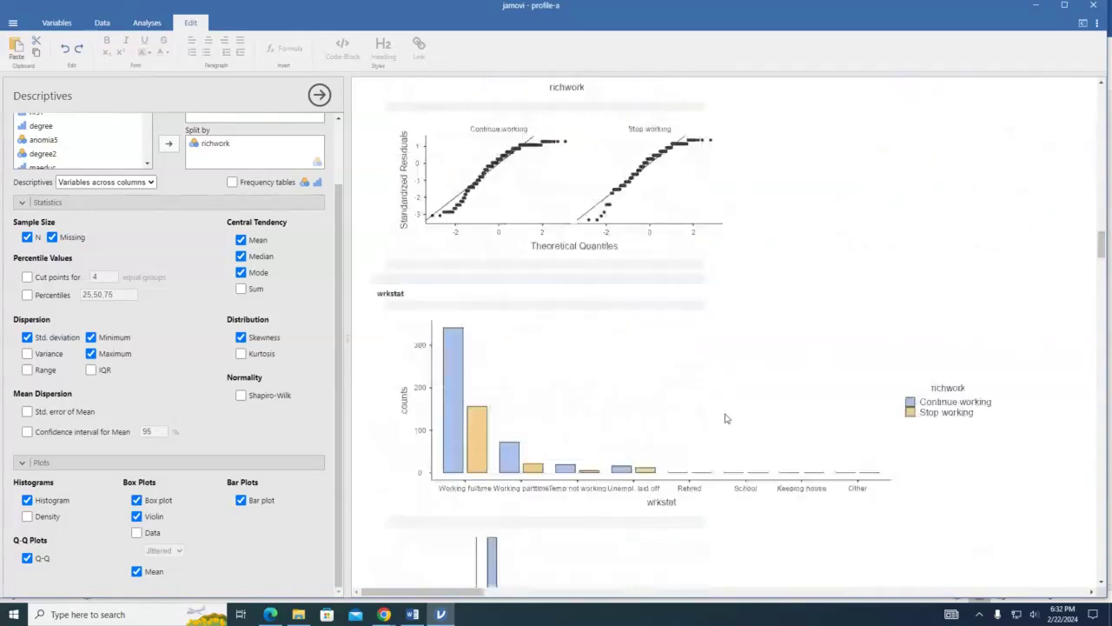
pyautogui.scroll(-4, 722, 424)
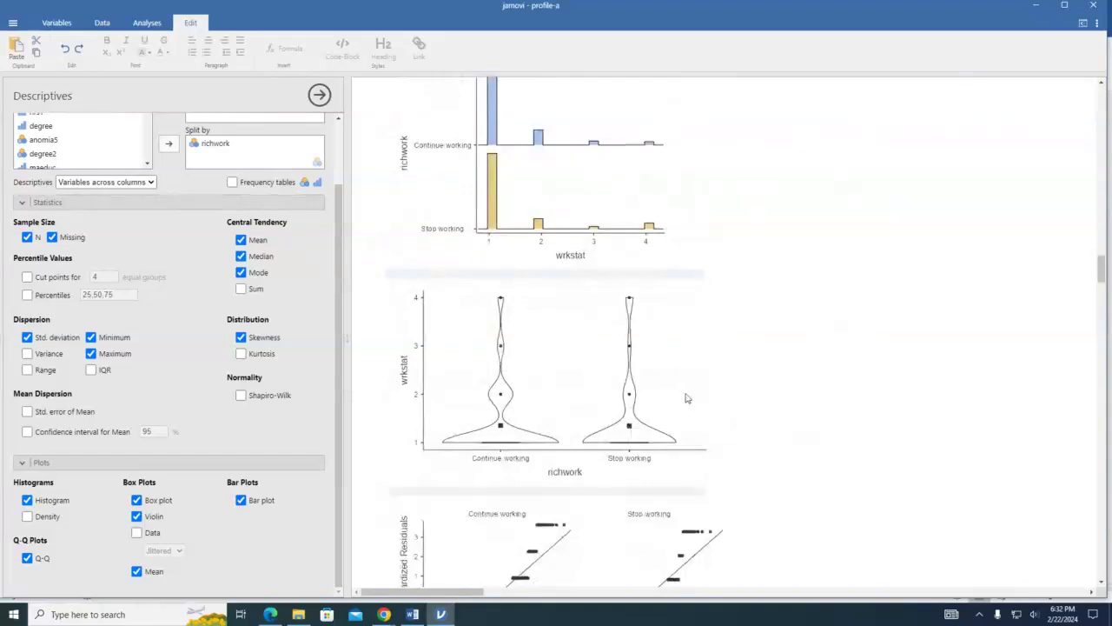
pyautogui.scroll(1, 187, 277)
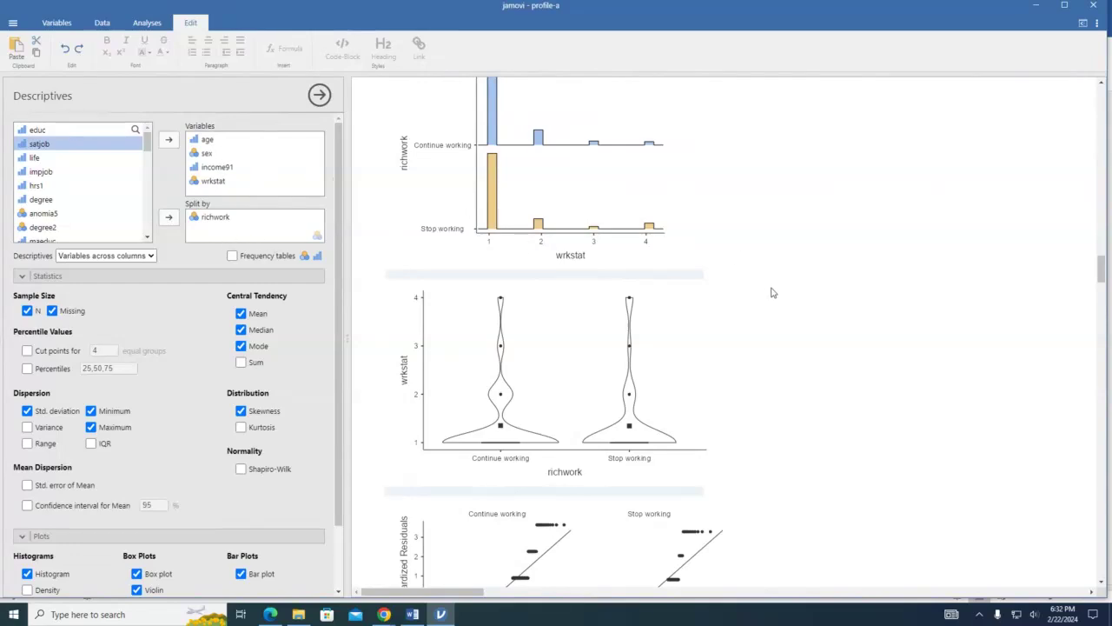
pyautogui.scroll(-5, 772, 293)
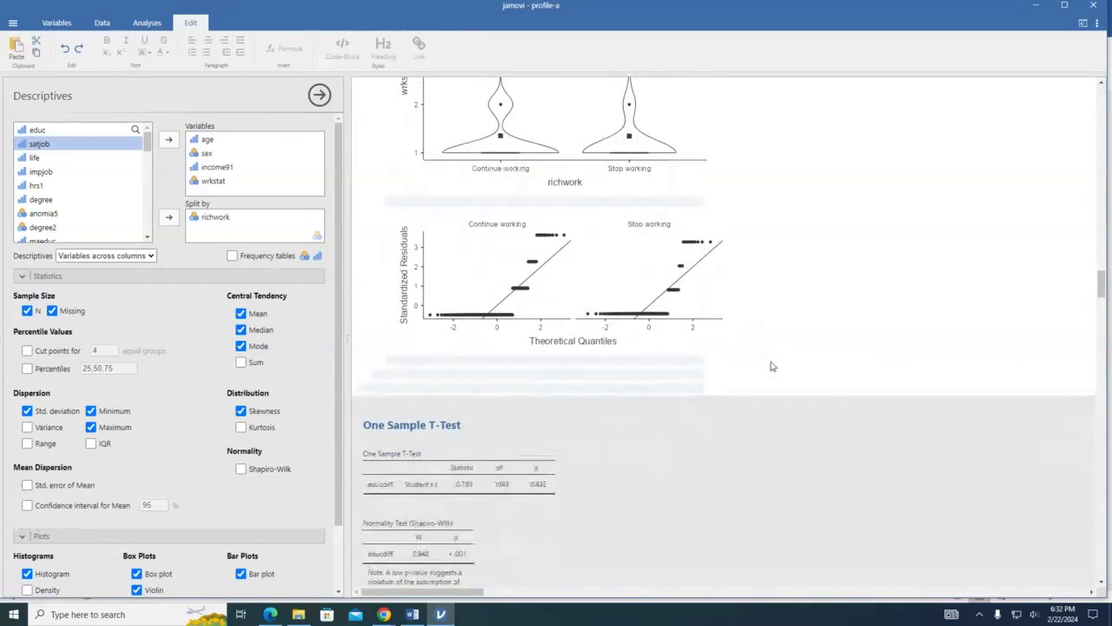
pyautogui.scroll(5, 779, 369)
pyautogui.scroll(5, 782, 371)
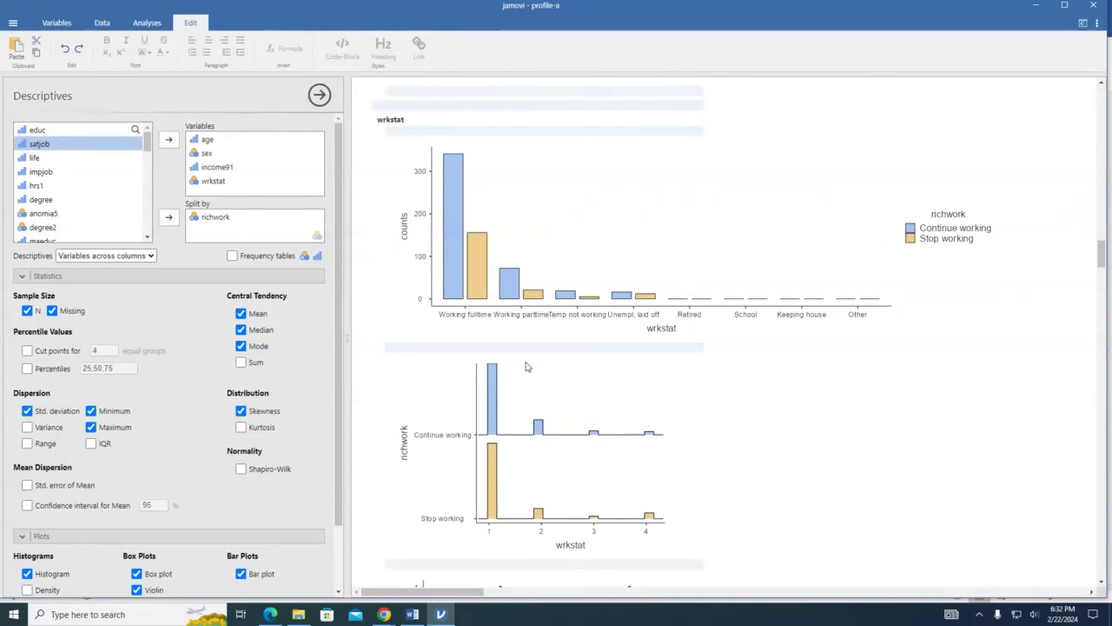
pyautogui.scroll(-1, 527, 372)
pyautogui.scroll(-5, 526, 372)
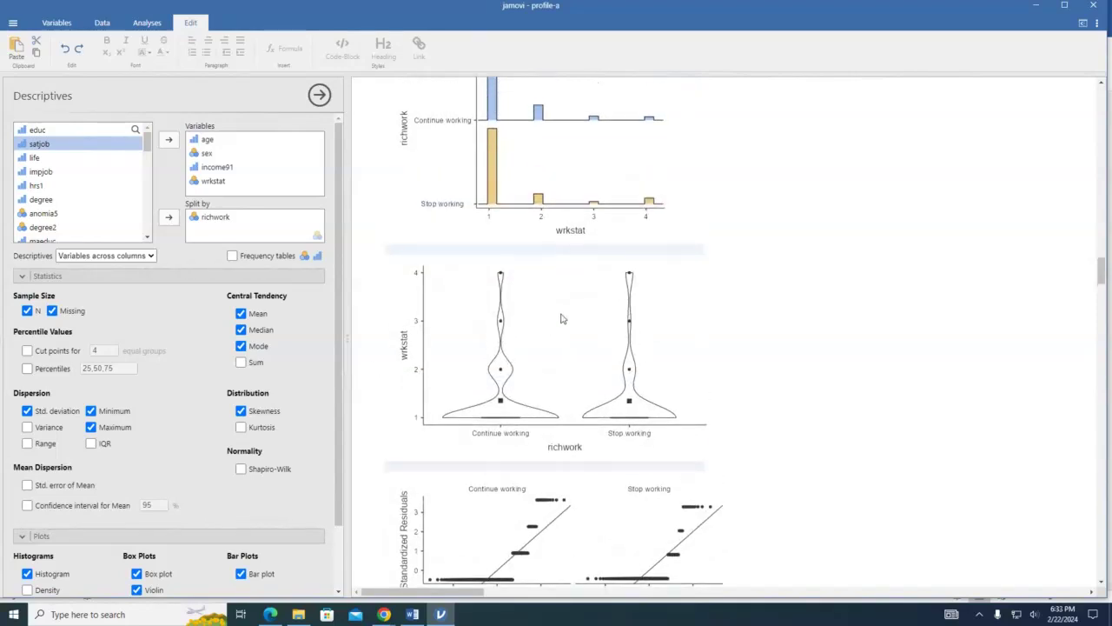
pyautogui.scroll(-5, 574, 317)
# Add Variance, Range and IQR to the dispersion statistics of the Married Couple Descriptives analysis.
pyautogui.scroll(20, 586, 321)
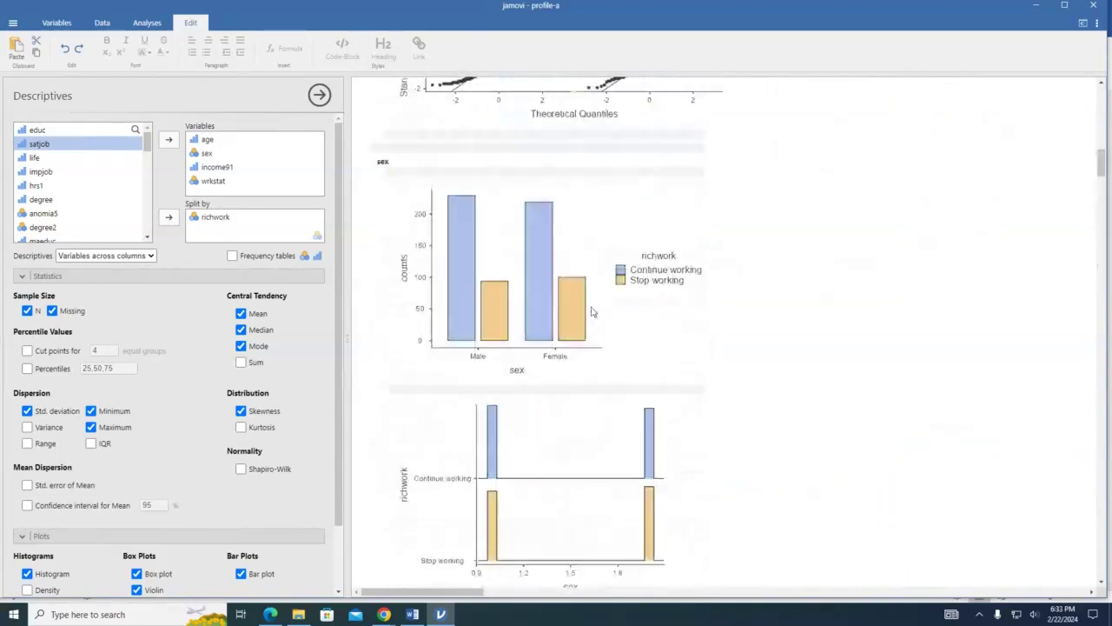
pyautogui.scroll(10, 587, 317)
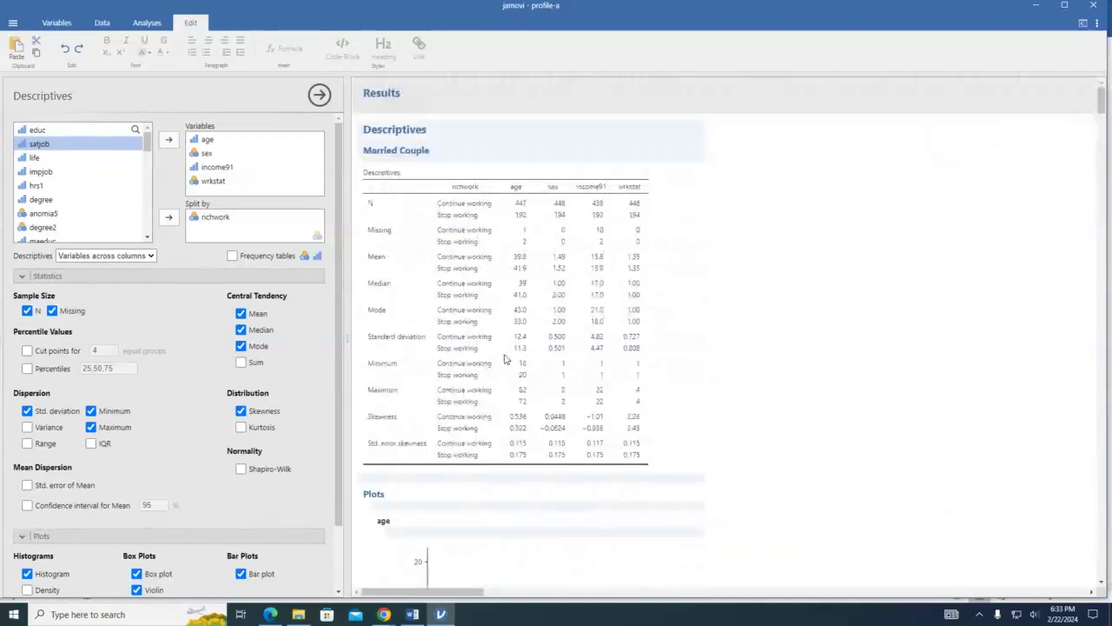
pyautogui.click(27, 427)
pyautogui.click(42, 444)
pyautogui.click(91, 443)
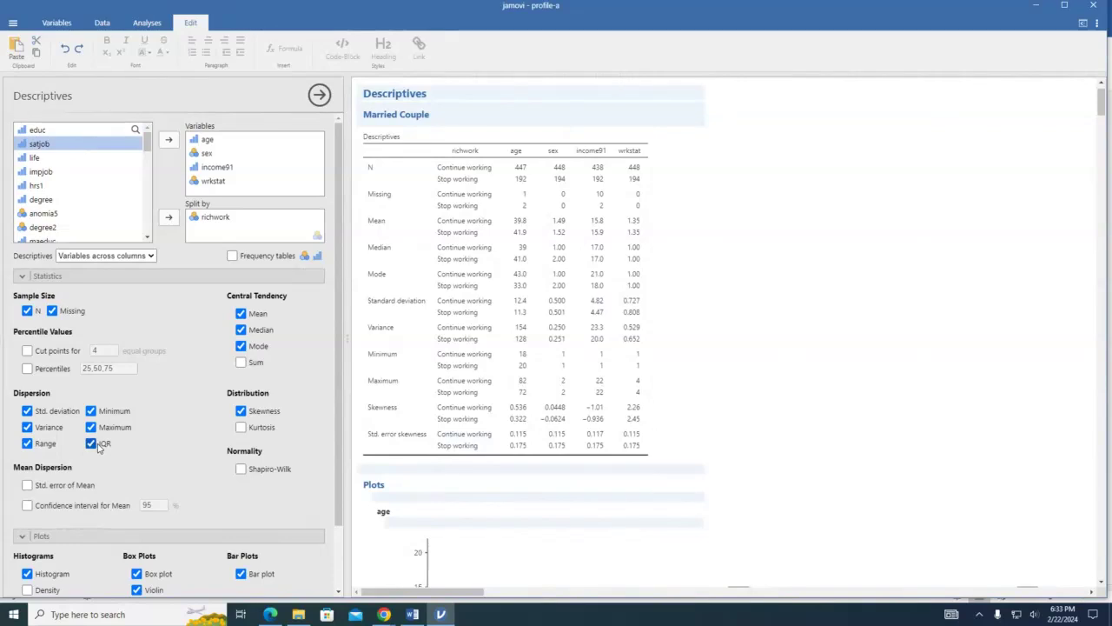
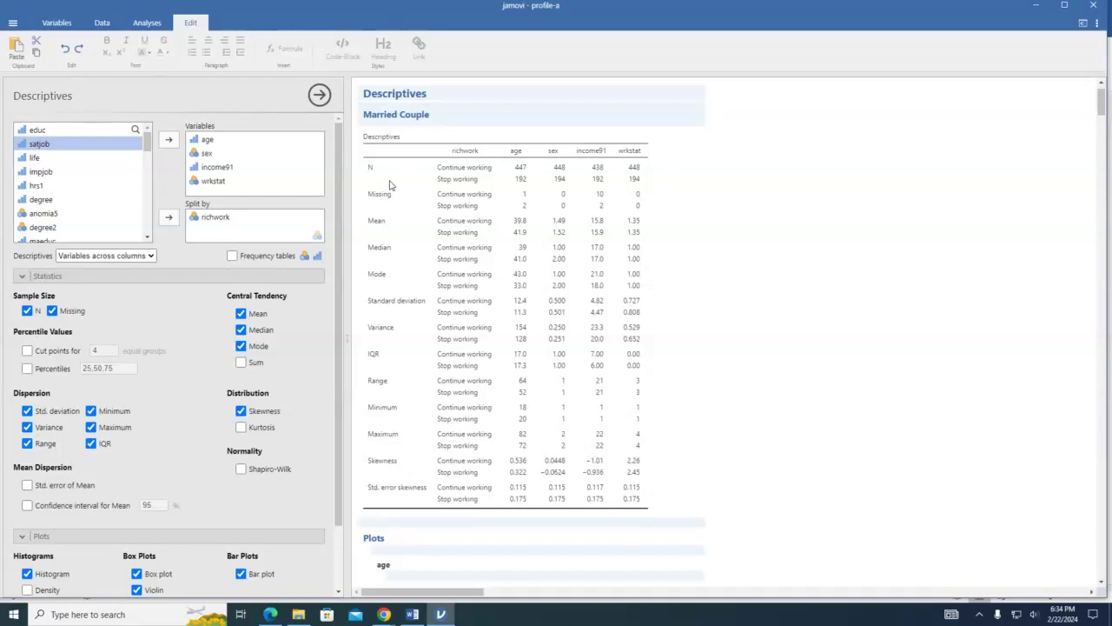
# Show the dataset's variable list and widen its pane to about two thirds of the window beside the results.
pyautogui.click(59, 22)
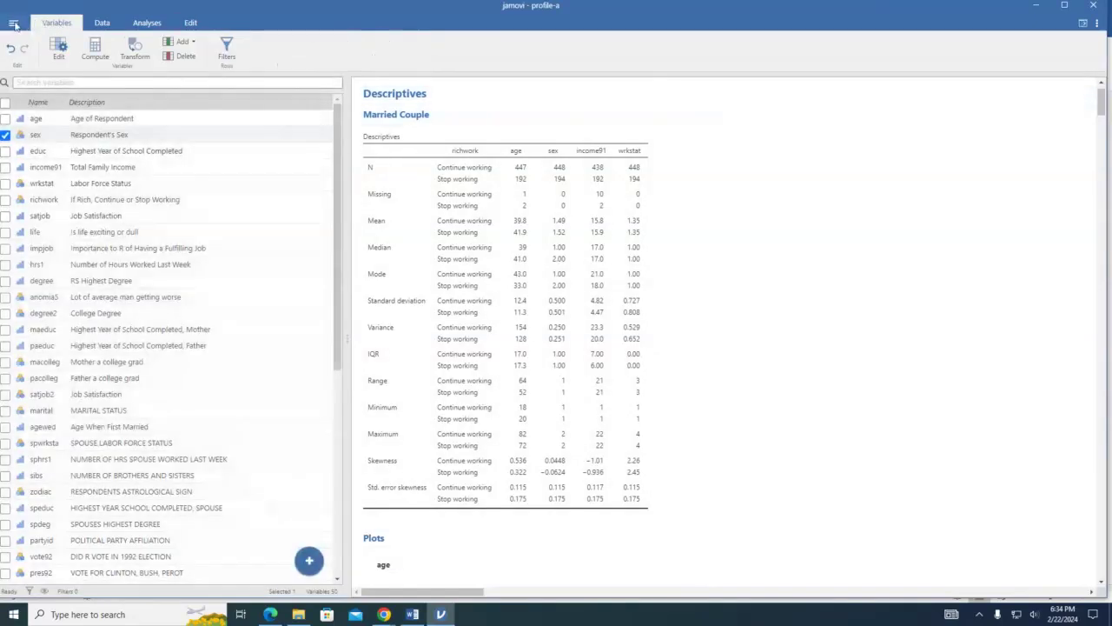
pyautogui.click(13, 23)
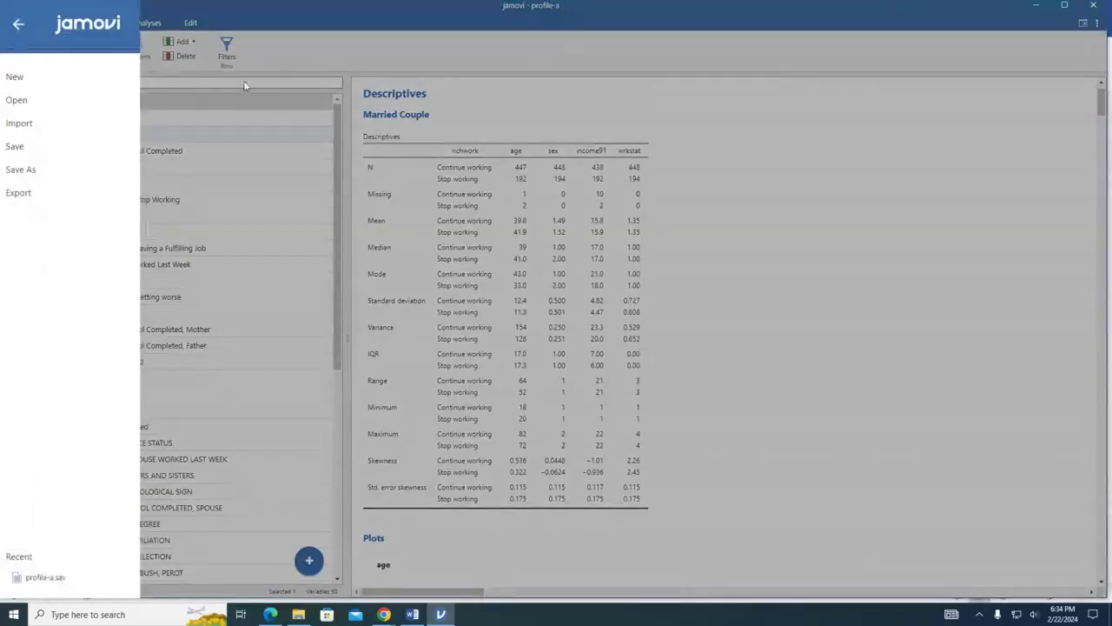
pyautogui.click(244, 84)
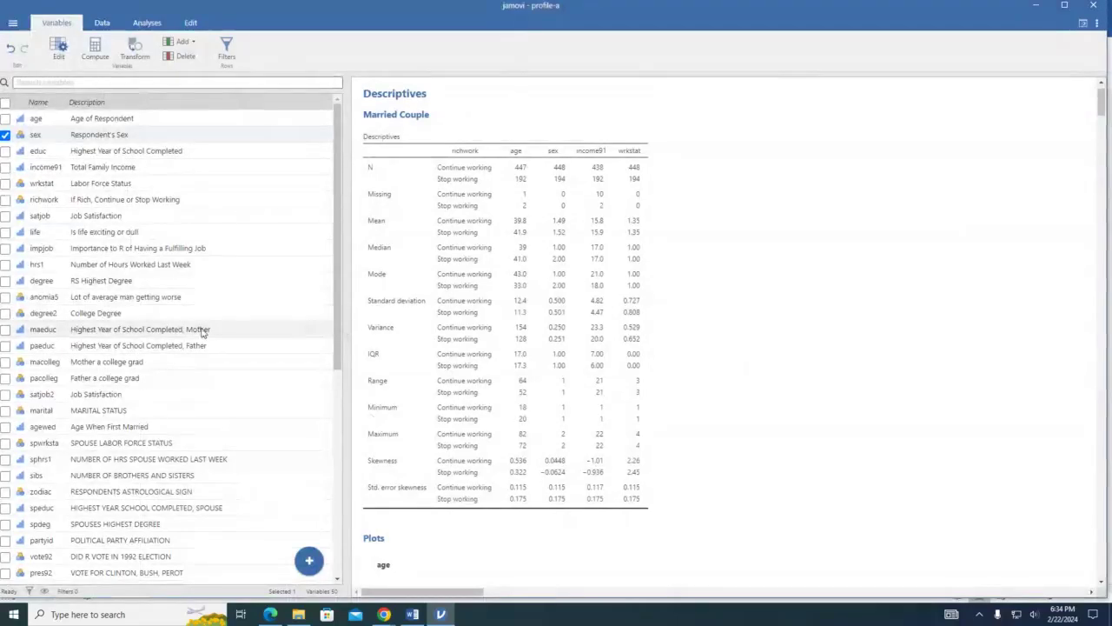
pyautogui.moveTo(350, 322); pyautogui.dragTo(751, 368)
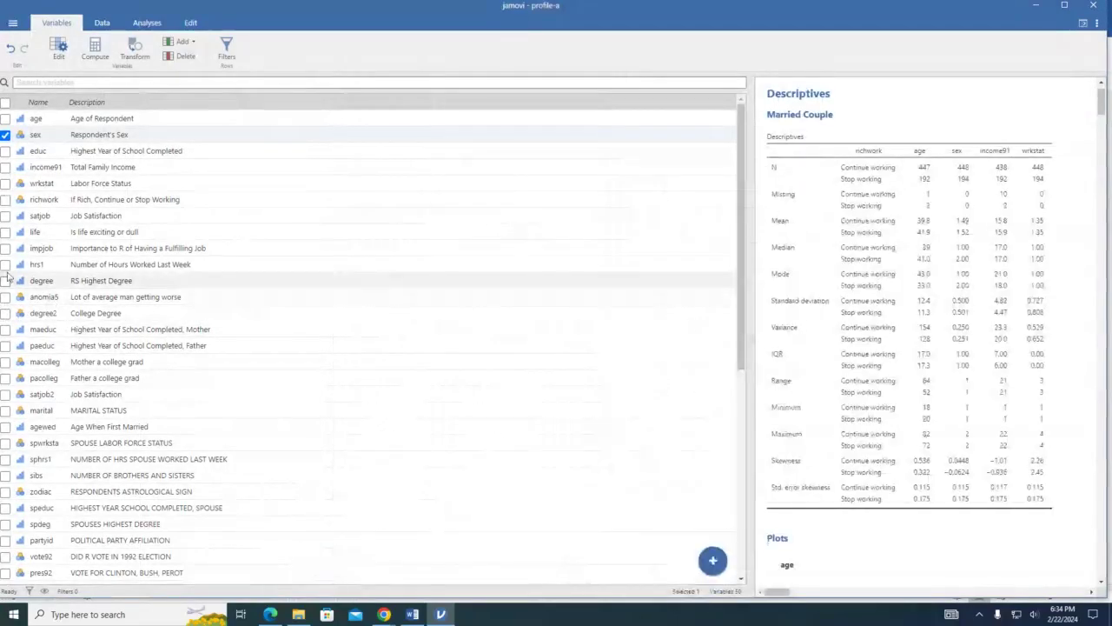
pyautogui.doubleClick(935, 7)
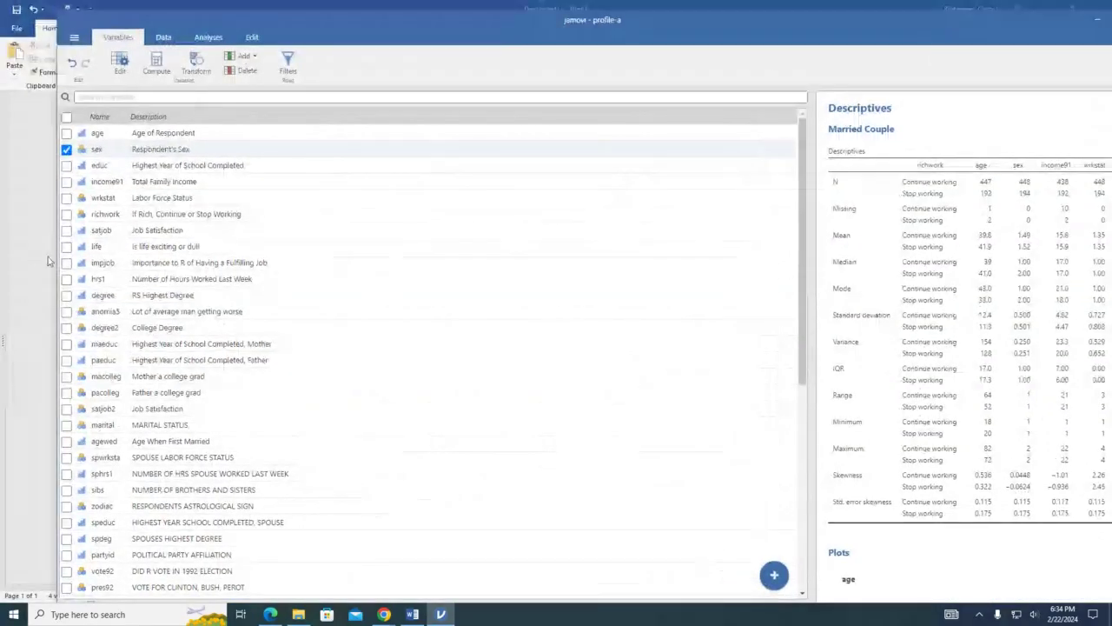
pyautogui.moveTo(70, 279); pyautogui.dragTo(33, 248)
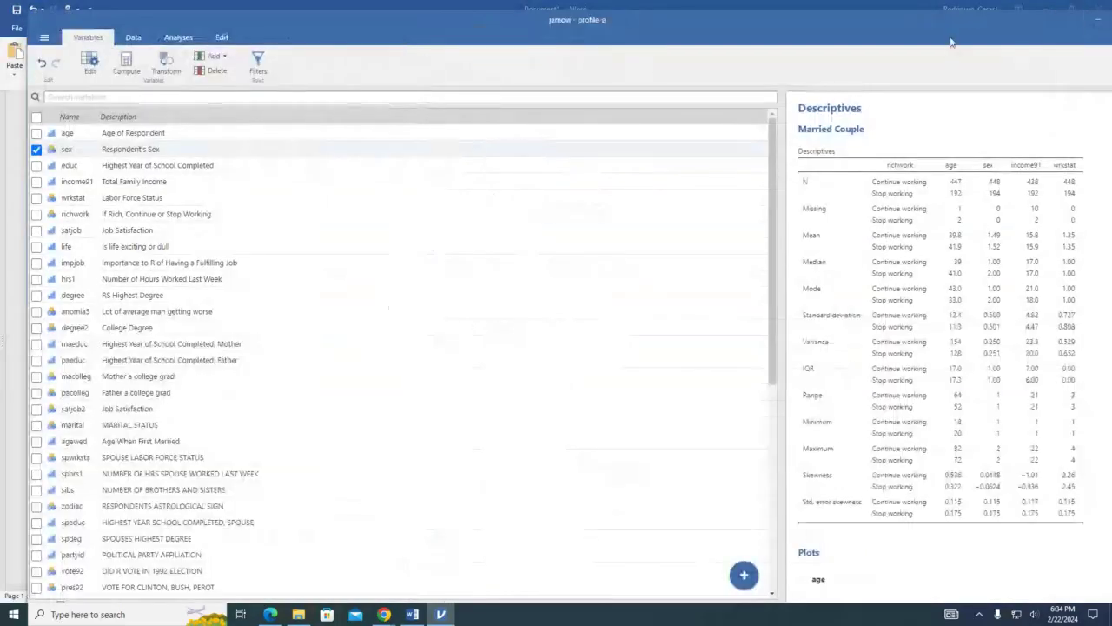
pyautogui.moveTo(946, 35); pyautogui.dragTo(799, 28)
pyautogui.click(977, 16)
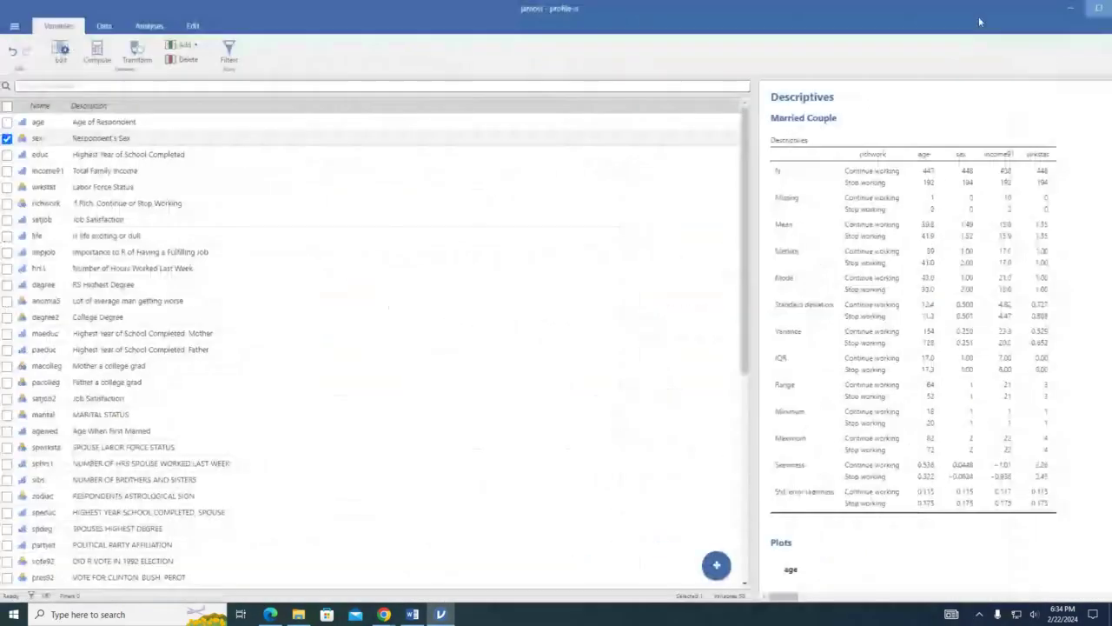
# Show the dataset's spreadsheet and view the columns from maeduc through spdeg.
pyautogui.click(102, 28)
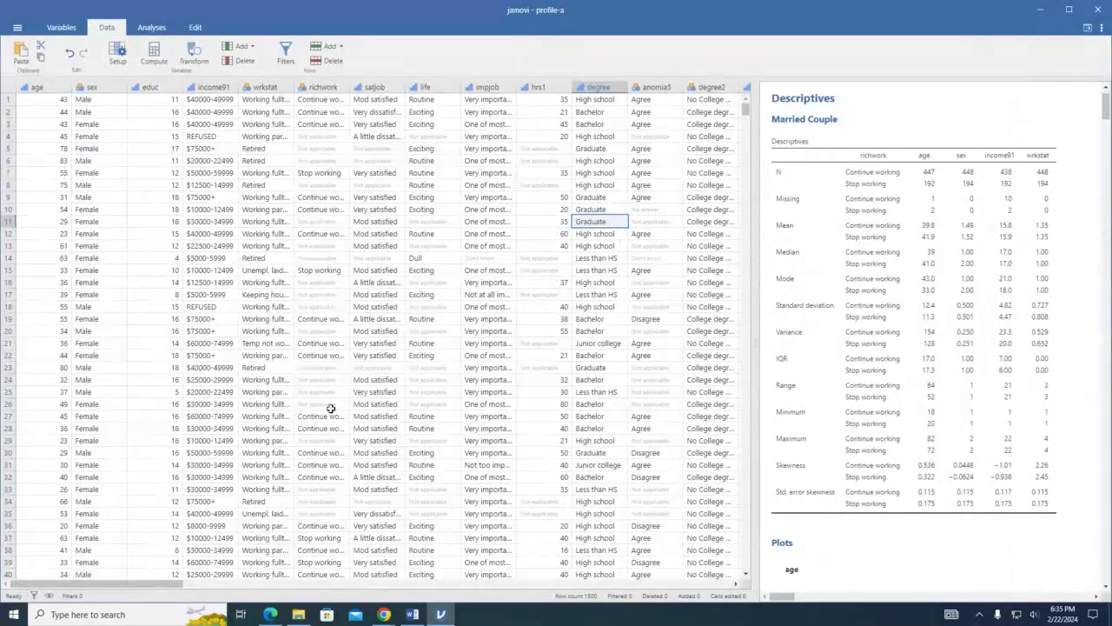
pyautogui.moveTo(174, 580); pyautogui.dragTo(314, 593)
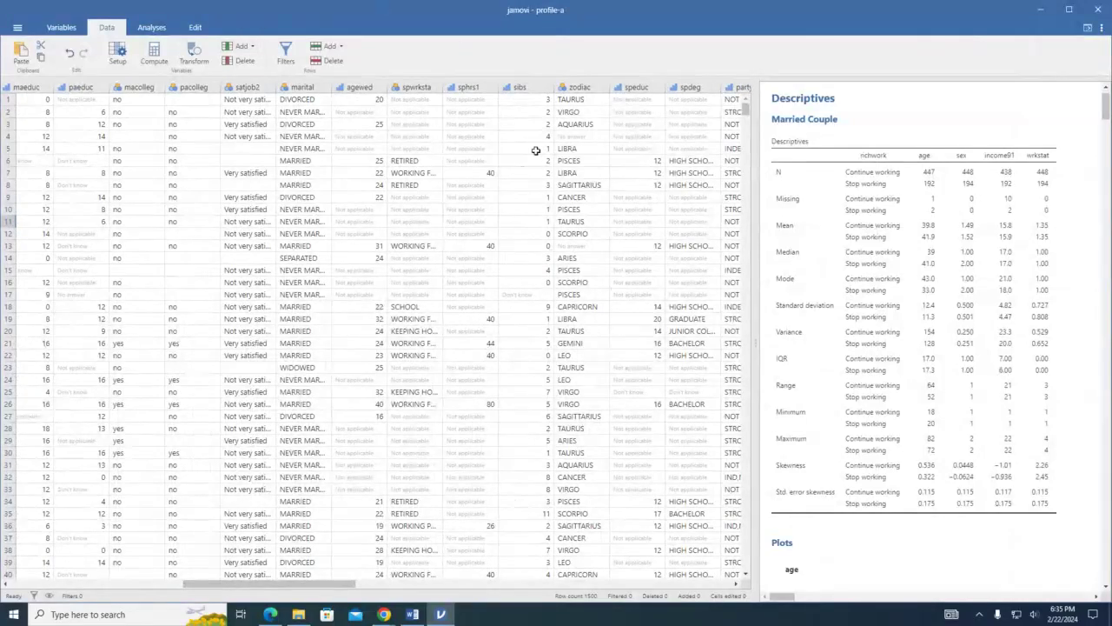
pyautogui.click(1068, 12)
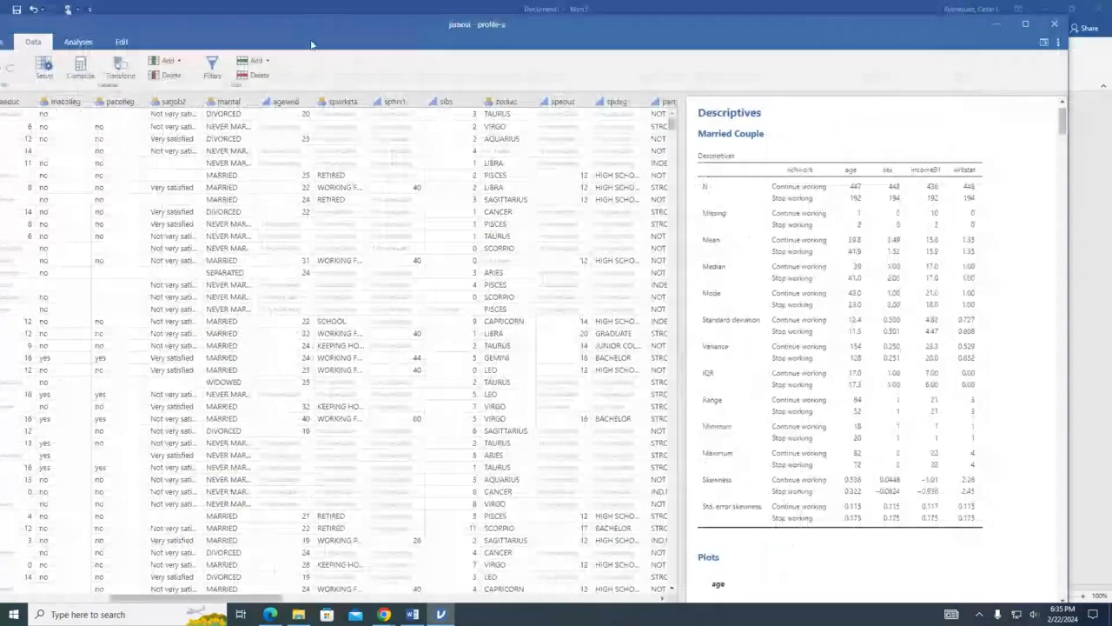
pyautogui.moveTo(323, 26); pyautogui.dragTo(415, 17)
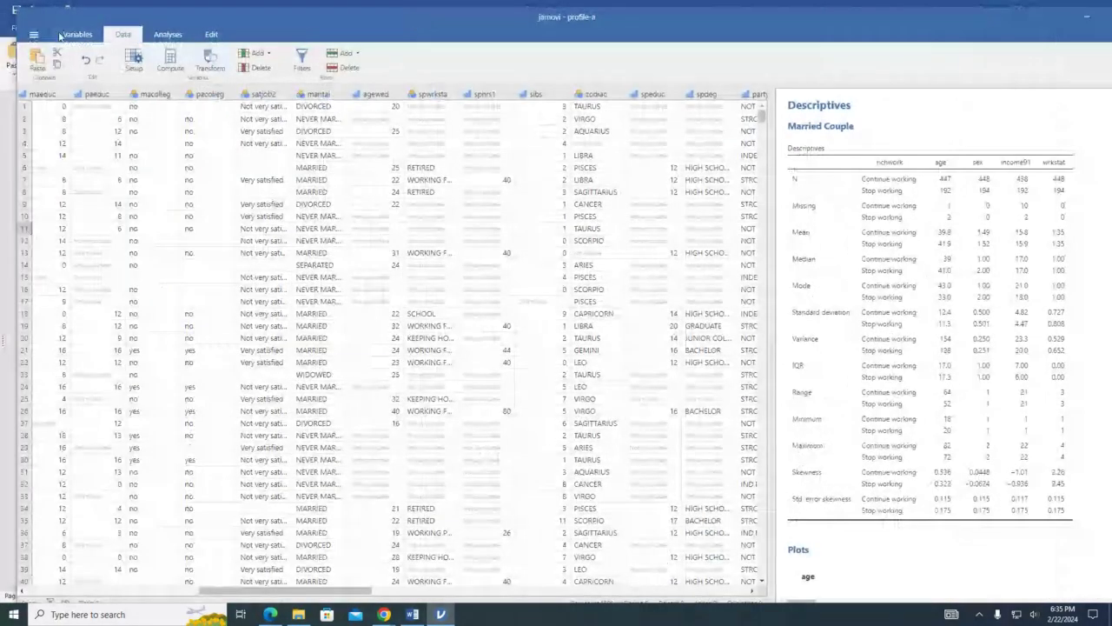
pyautogui.click(412, 614)
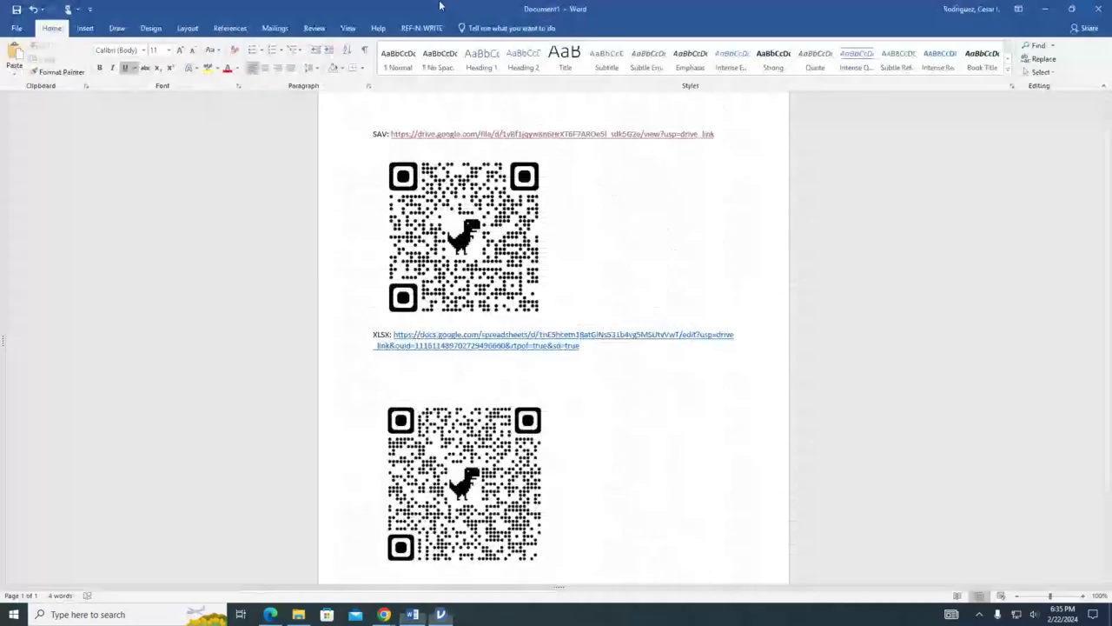
pyautogui.click(440, 615)
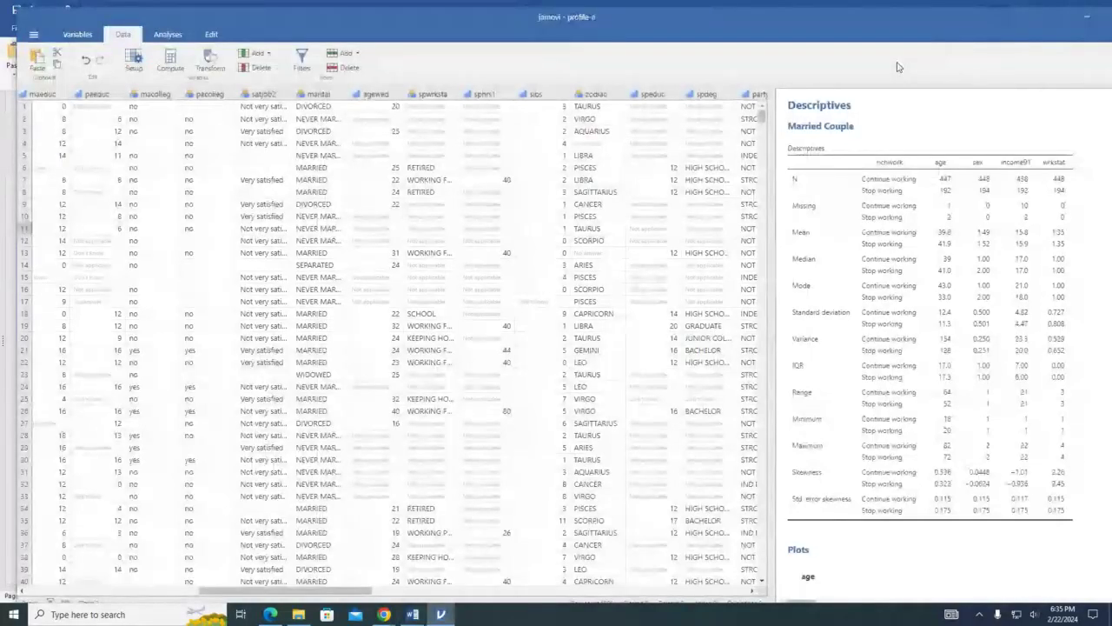
pyautogui.moveTo(888, 26); pyautogui.dragTo(804, 23)
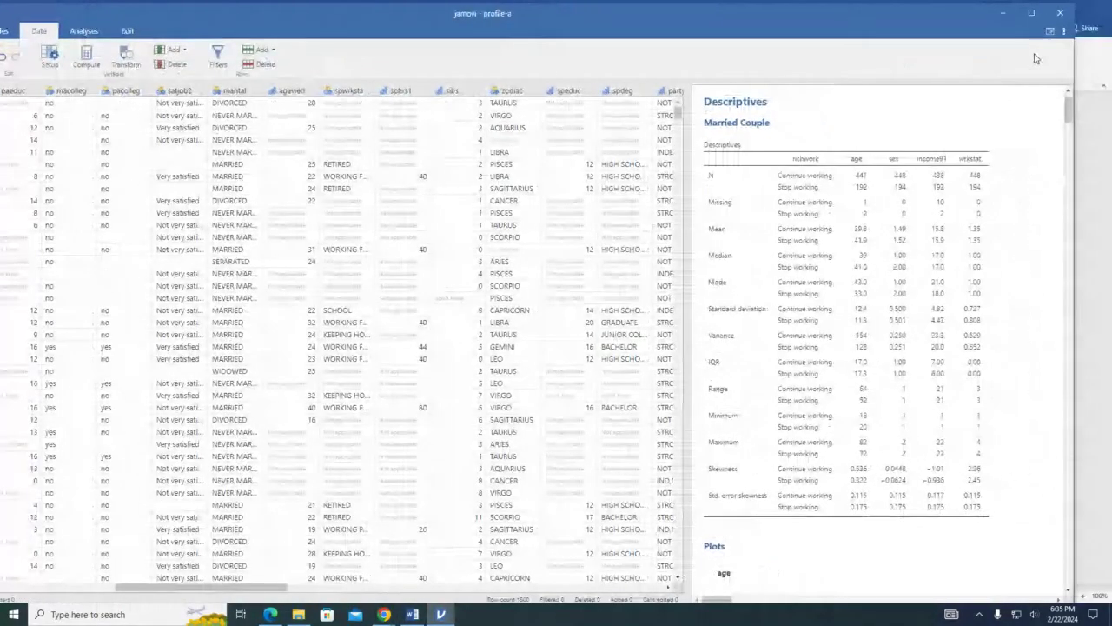
pyautogui.click(5, 32)
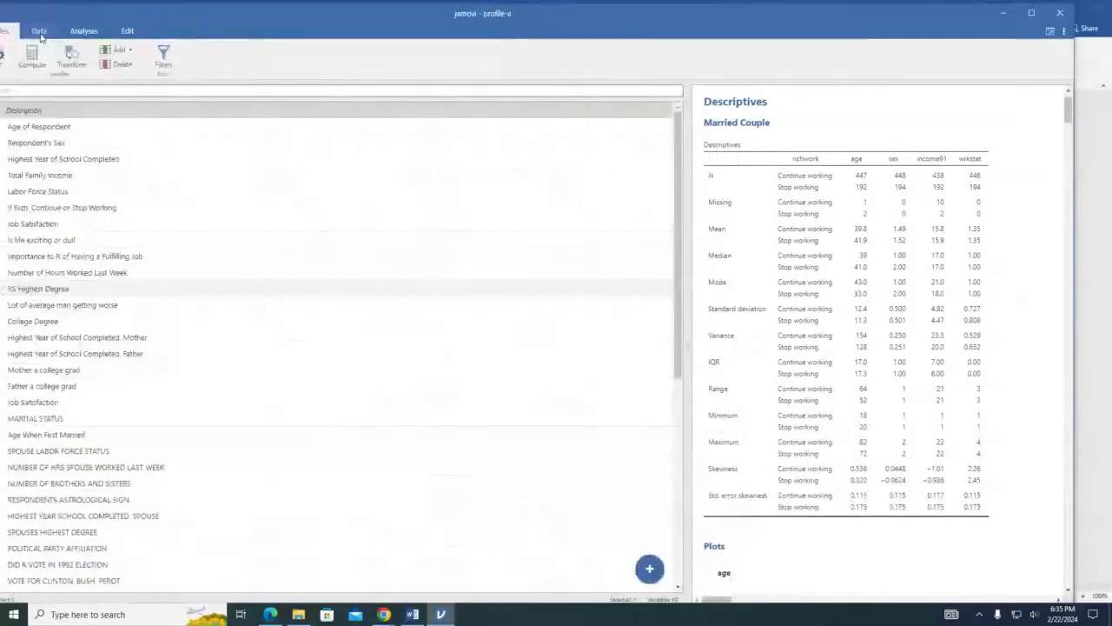
pyautogui.click(127, 32)
pyautogui.moveTo(260, 18); pyautogui.dragTo(356, 15)
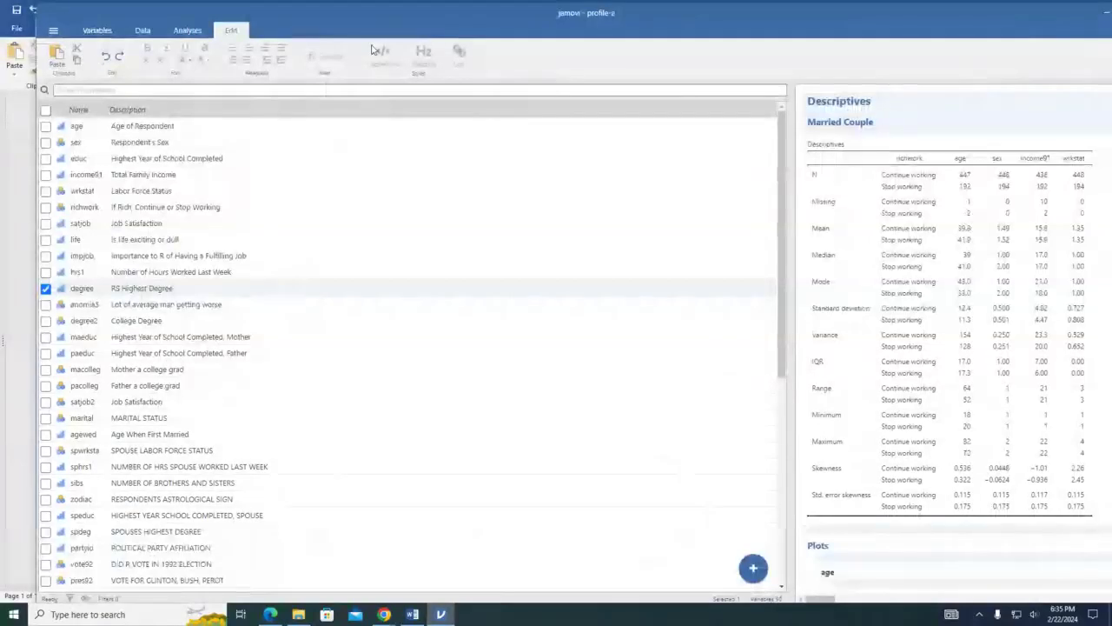
pyautogui.moveTo(985, 14); pyautogui.dragTo(910, 17)
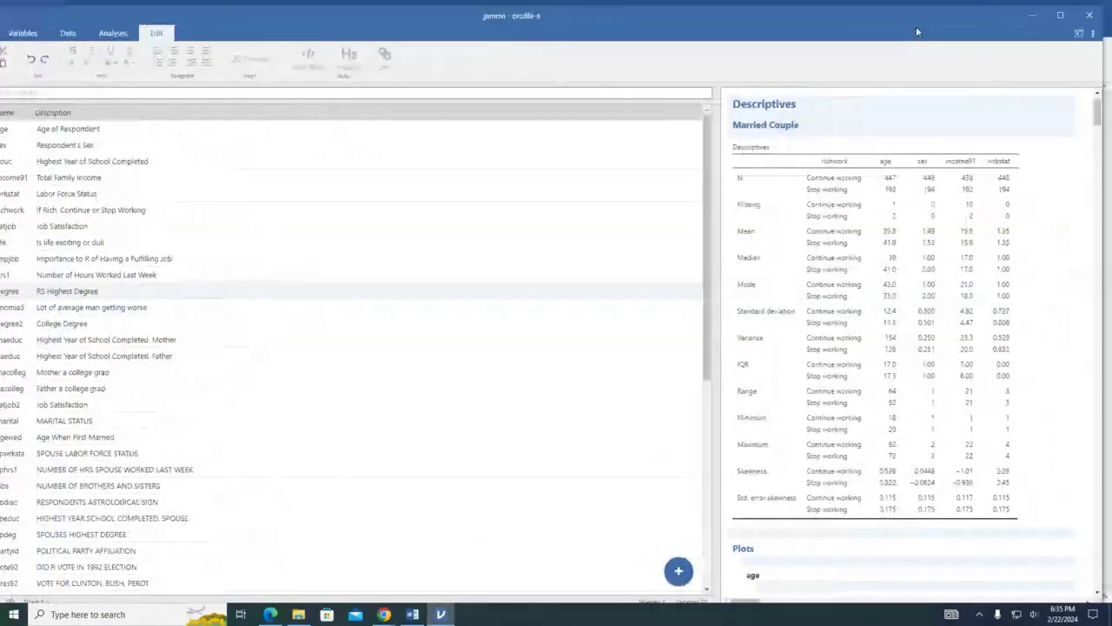
# Minimize the open jamovi results and PDF windows, and launch a second, empty jamovi window from the desktop.
pyautogui.click(1033, 15)
pyautogui.click(1055, 17)
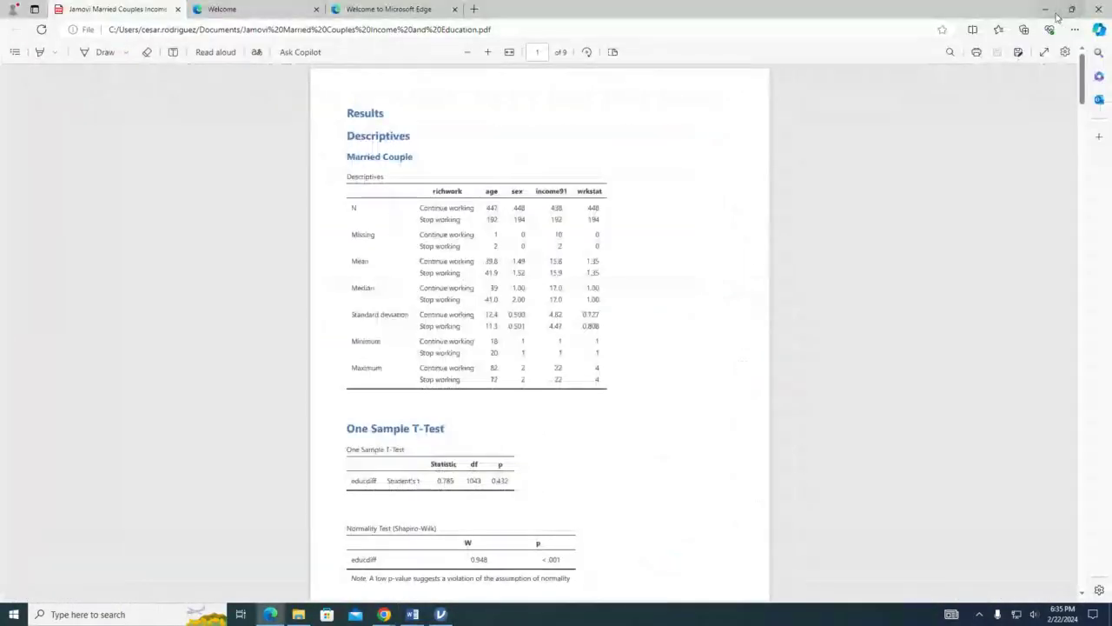
pyautogui.click(1015, 11)
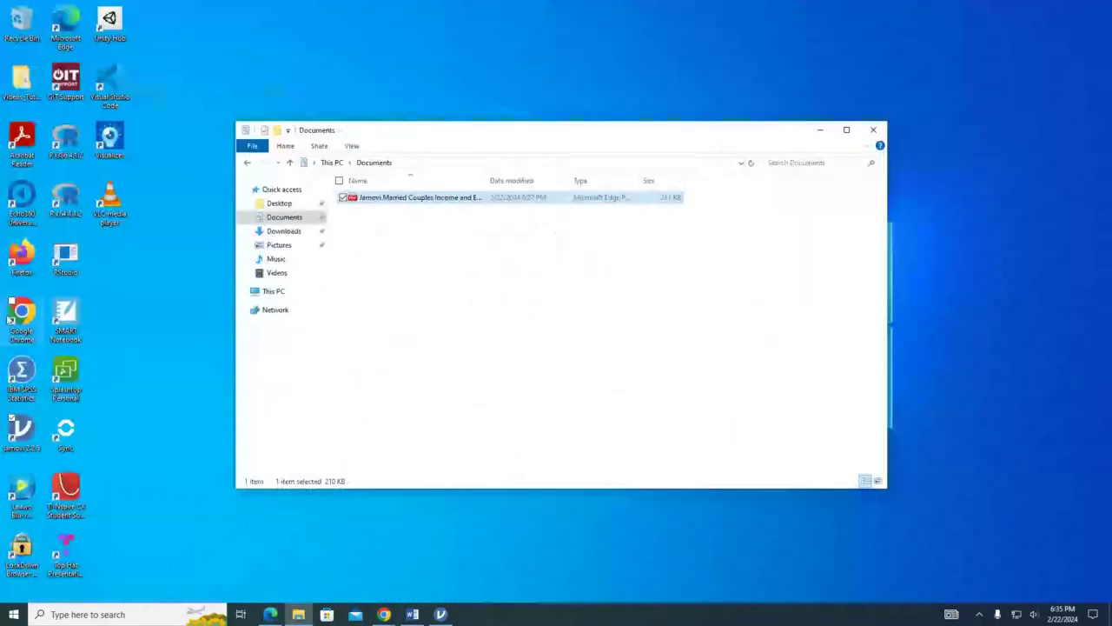
pyautogui.doubleClick(21, 430)
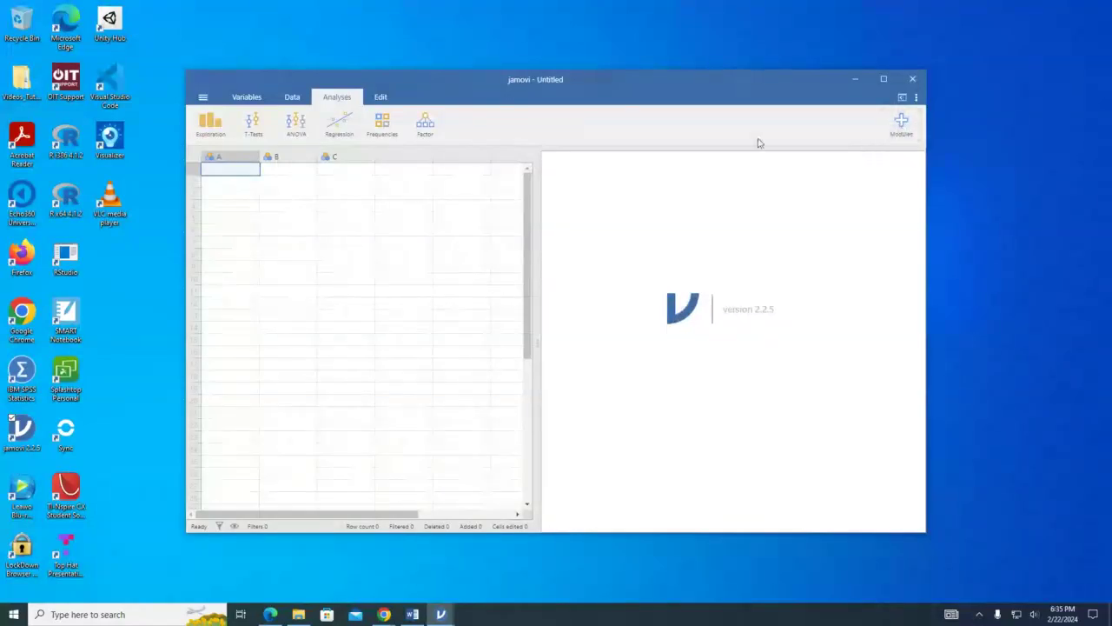
# Open the jamovi library and look through the available modules from scatr down to esci.
pyautogui.click(898, 132)
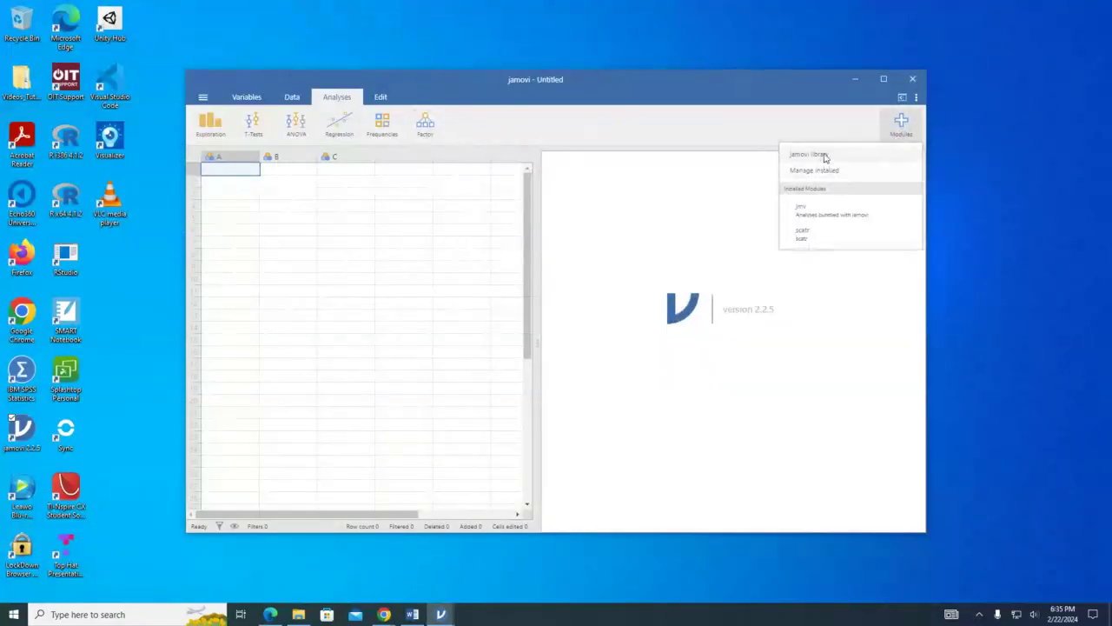
pyautogui.click(824, 155)
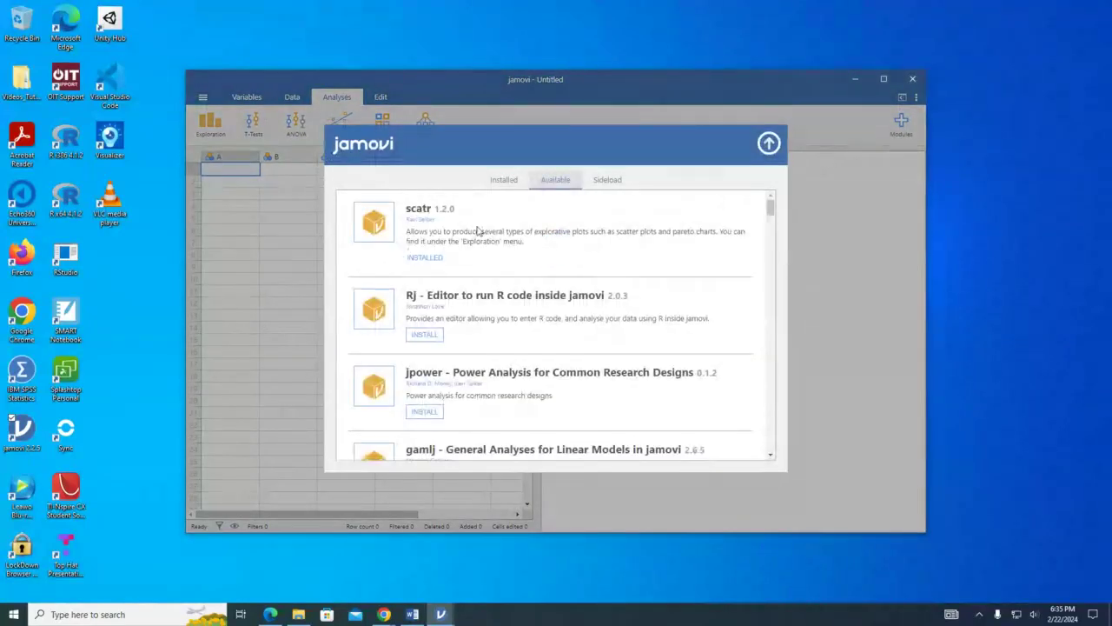
pyautogui.scroll(-1, 453, 348)
pyautogui.scroll(-8, 452, 348)
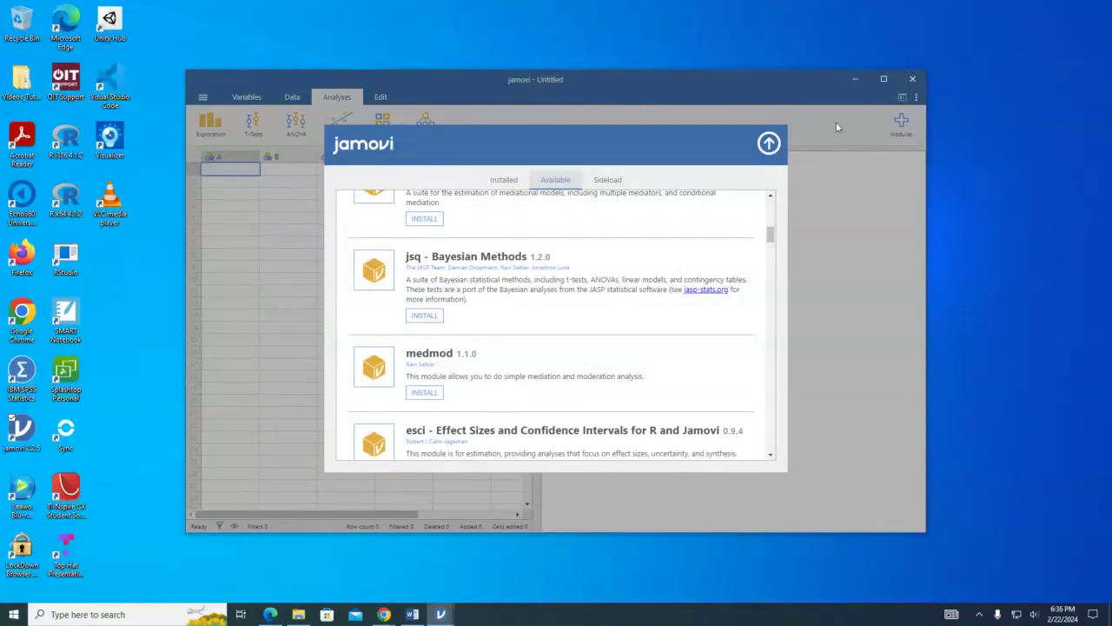
# Return to the profile-a window and insert a code block beneath the Plots heading of the Descriptives results.
pyautogui.click(414, 615)
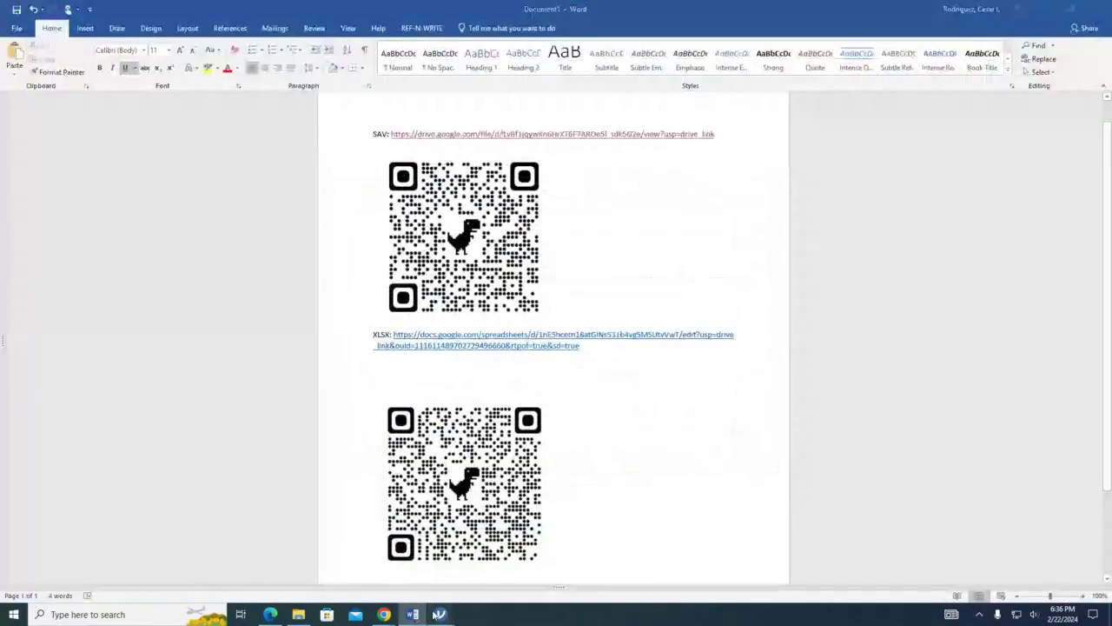
pyautogui.moveTo(435, 614)
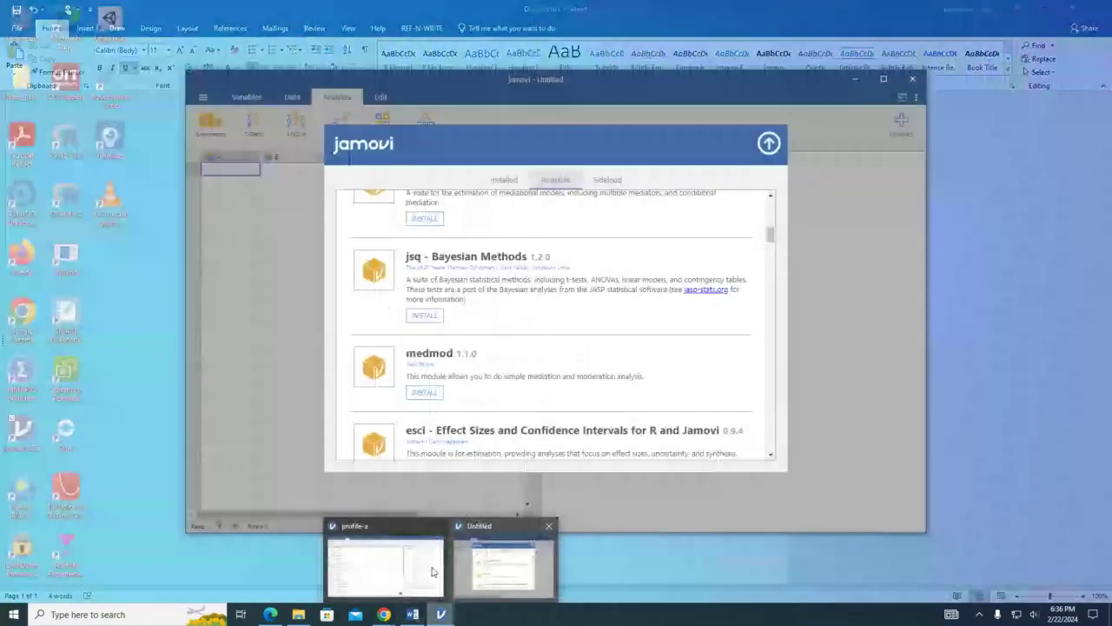
pyautogui.click(433, 571)
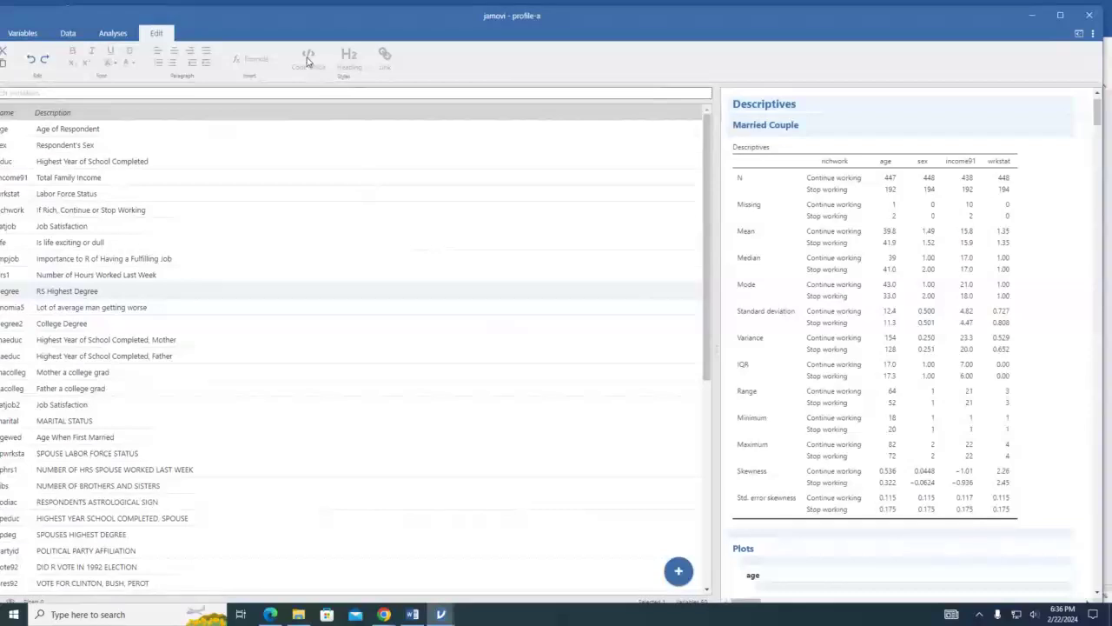
pyautogui.click(720, 311)
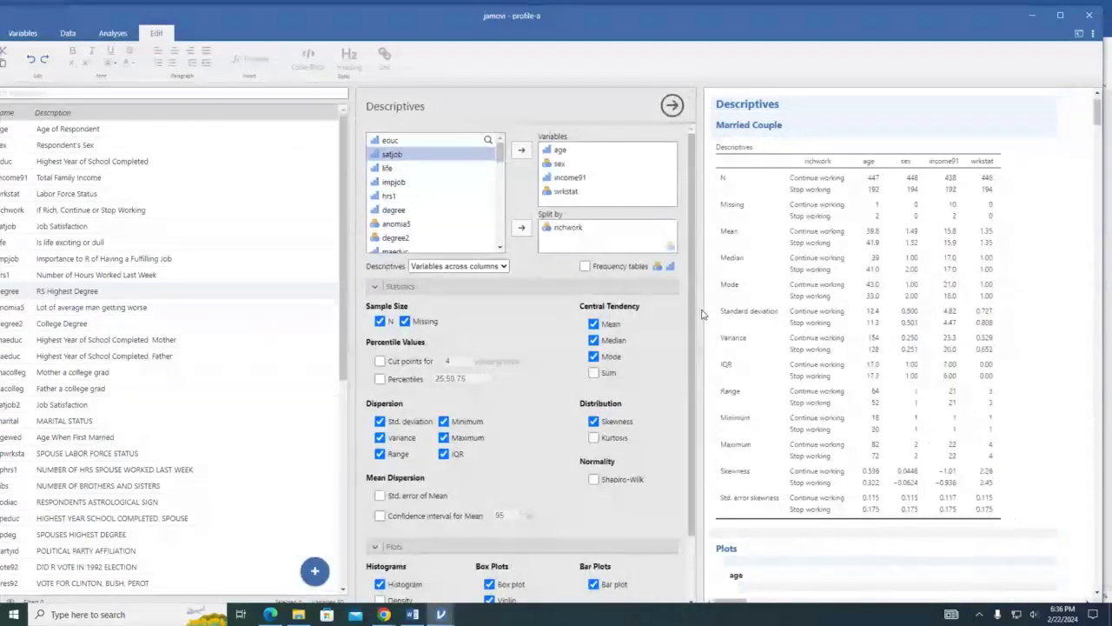
pyautogui.scroll(-5, 700, 317)
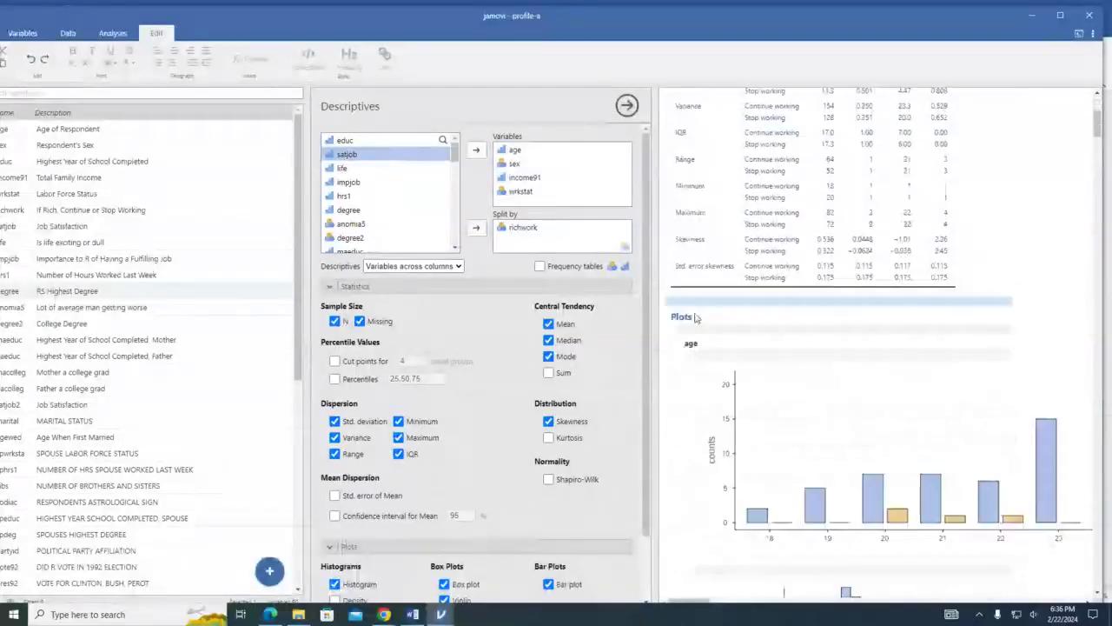
pyautogui.click(695, 325)
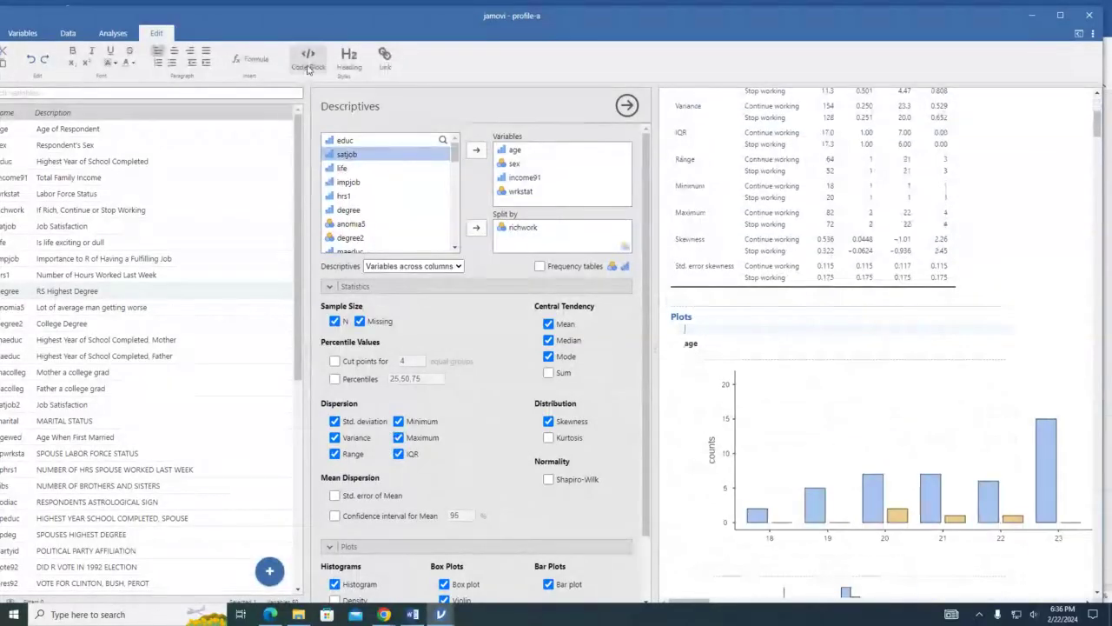
pyautogui.click(308, 61)
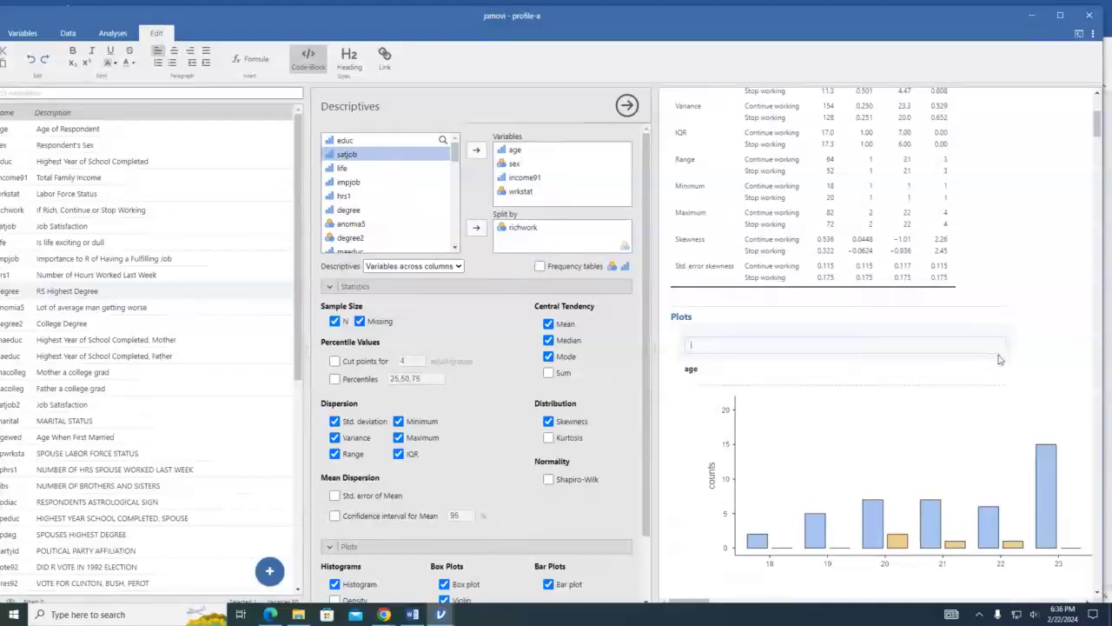
# Enter Data.{table} in the code block under Plots and bring the whole jamovi window into view on the desktop.
pyautogui.write('Data')
pyautogui.write('.')
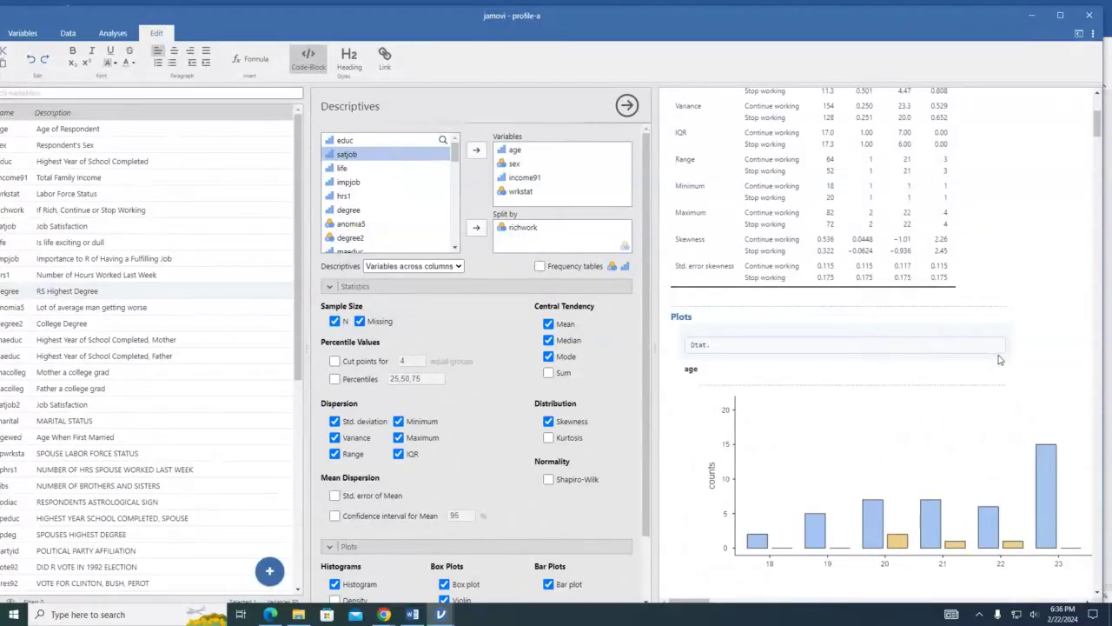
pyautogui.write('table)')
pyautogui.press('BackSpace')
pyautogui.press('BackSpace')
pyautogui.press('BackSpace')
pyautogui.write('ble)')
pyautogui.press('BackSpace')
pyautogui.press('BackSpace')
pyautogui.press('BackSpace')
pyautogui.write('ata')
pyautogui.moveTo(834, 17); pyautogui.dragTo(872, 11)
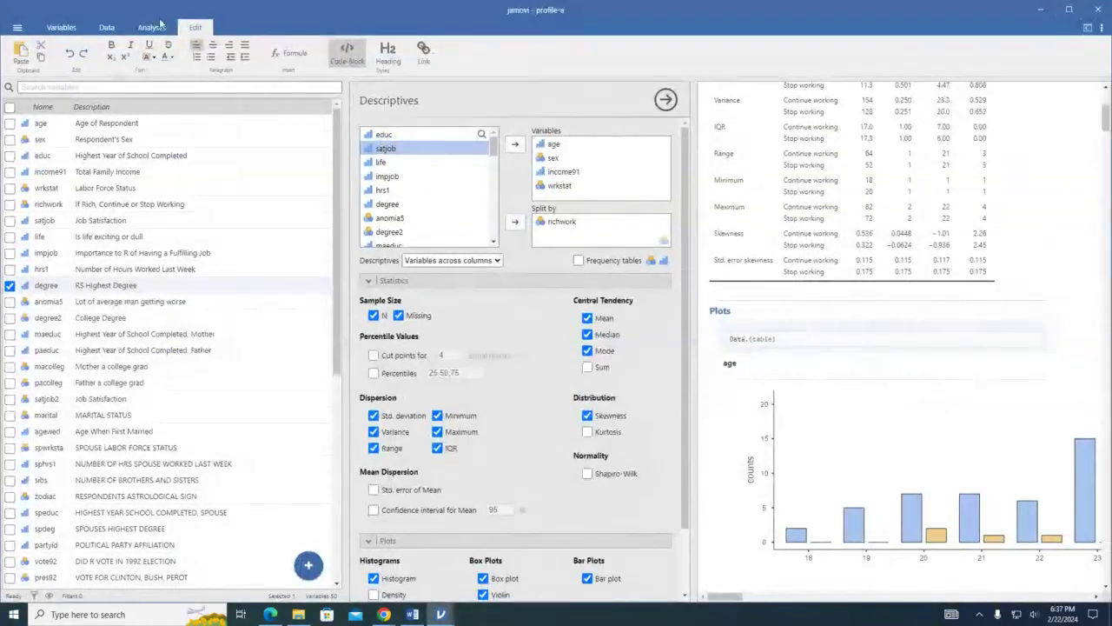
# Show the spreadsheet and add two computed variables directly after the degree column.
pyautogui.click(107, 28)
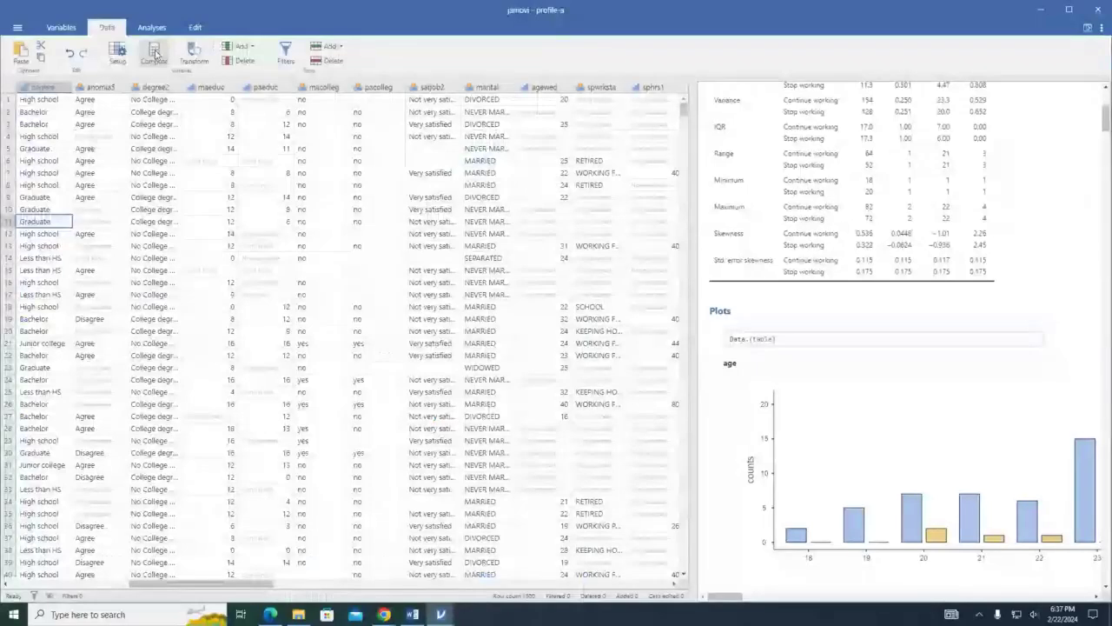
pyautogui.click(154, 54)
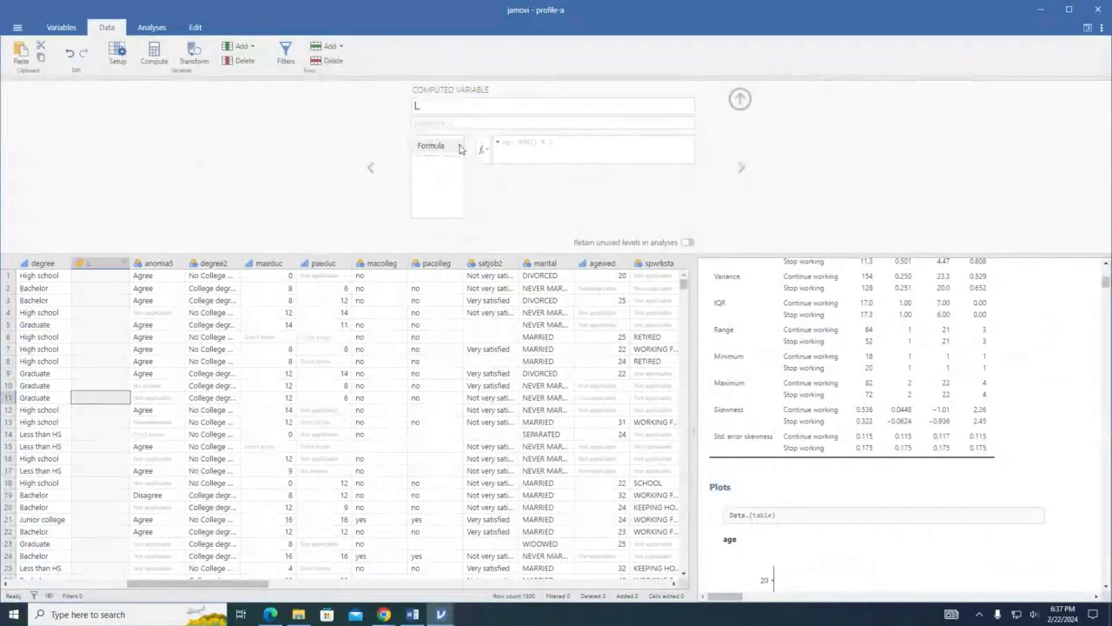
pyautogui.click(44, 262)
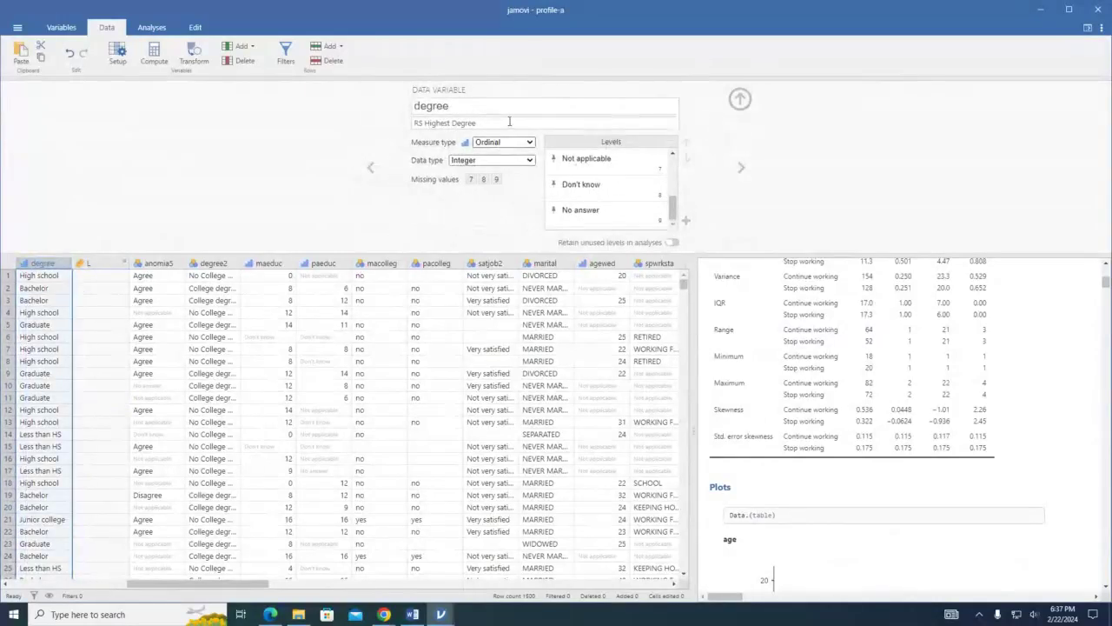
pyautogui.click(151, 55)
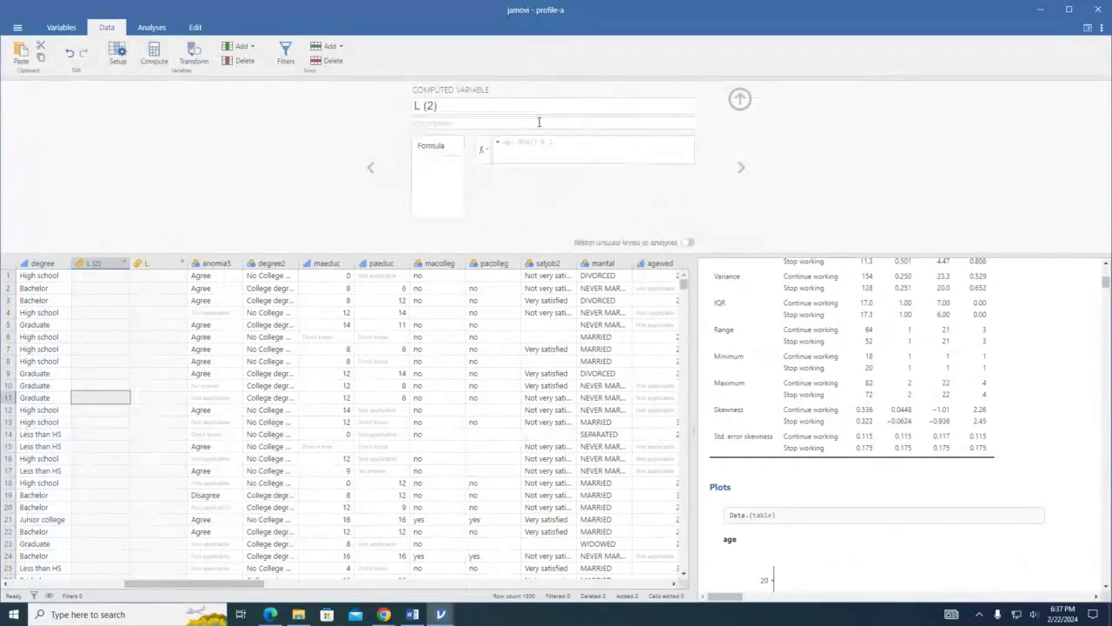
# Name the newest computed variable degree and give it the description "degree levels".
pyautogui.click(484, 108)
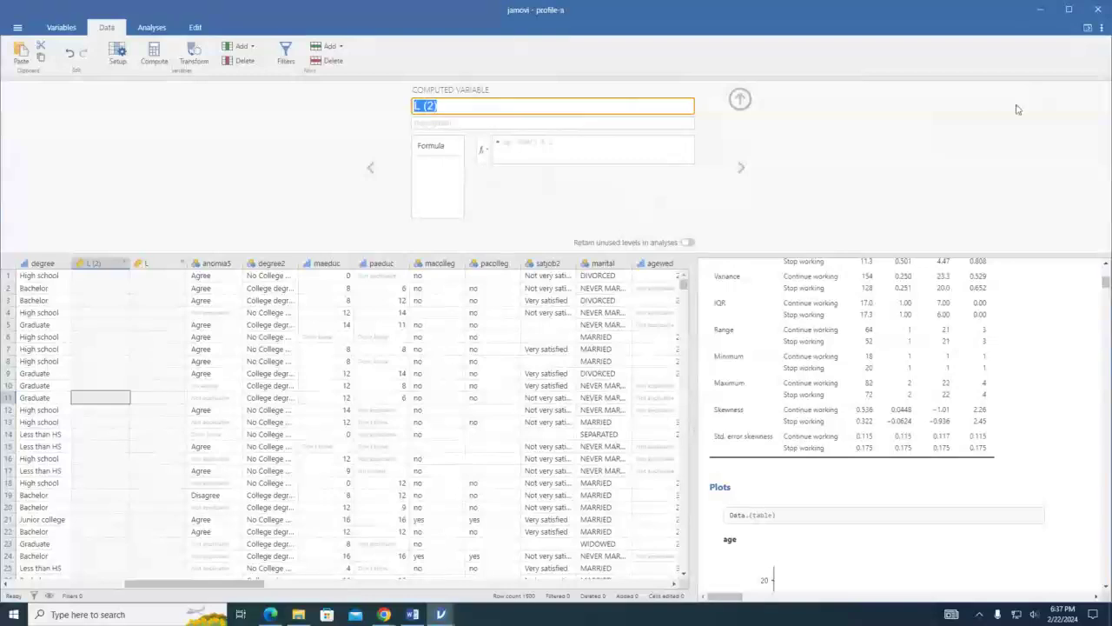
pyautogui.write('de')
pyautogui.press('BackSpace')
pyautogui.press('BackSpace')
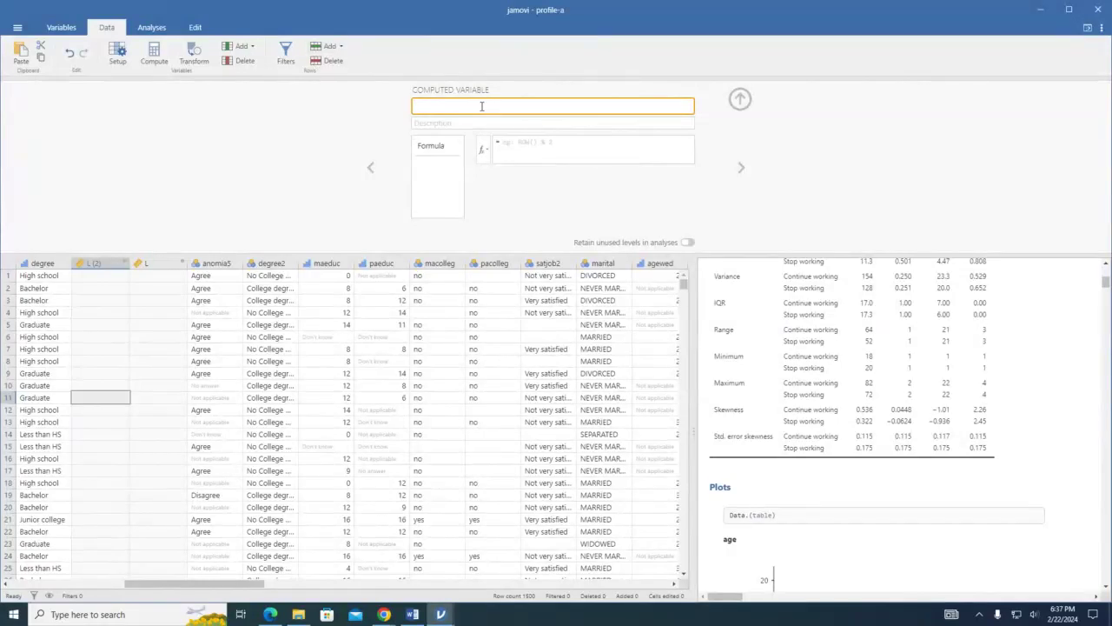
pyautogui.write('degree')
pyautogui.click(472, 124)
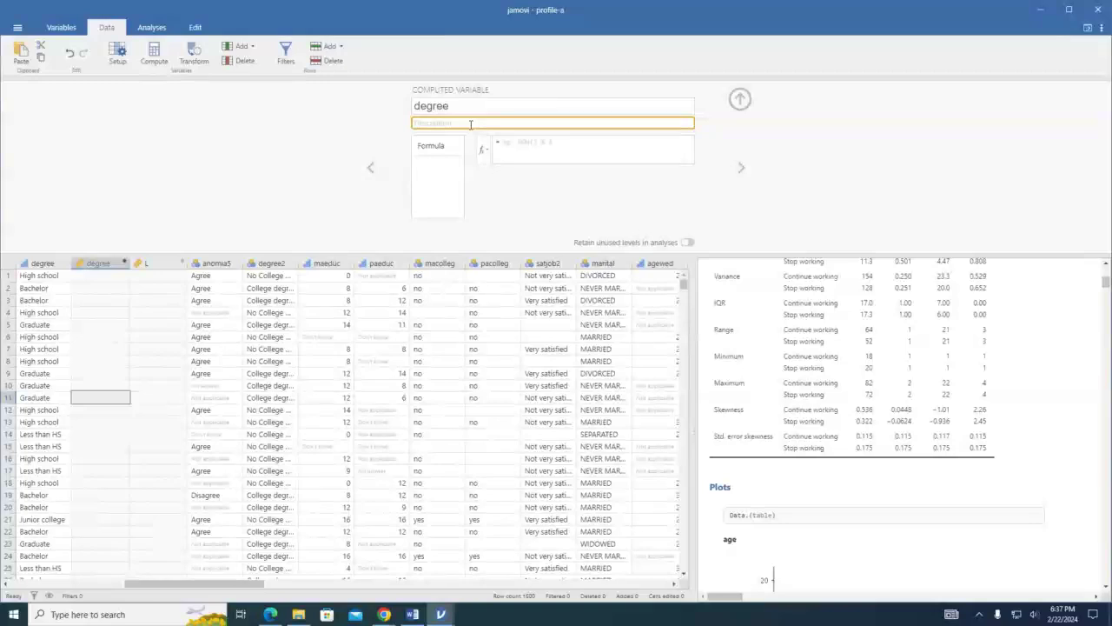
pyautogui.write('degree levels')
pyautogui.click(448, 149)
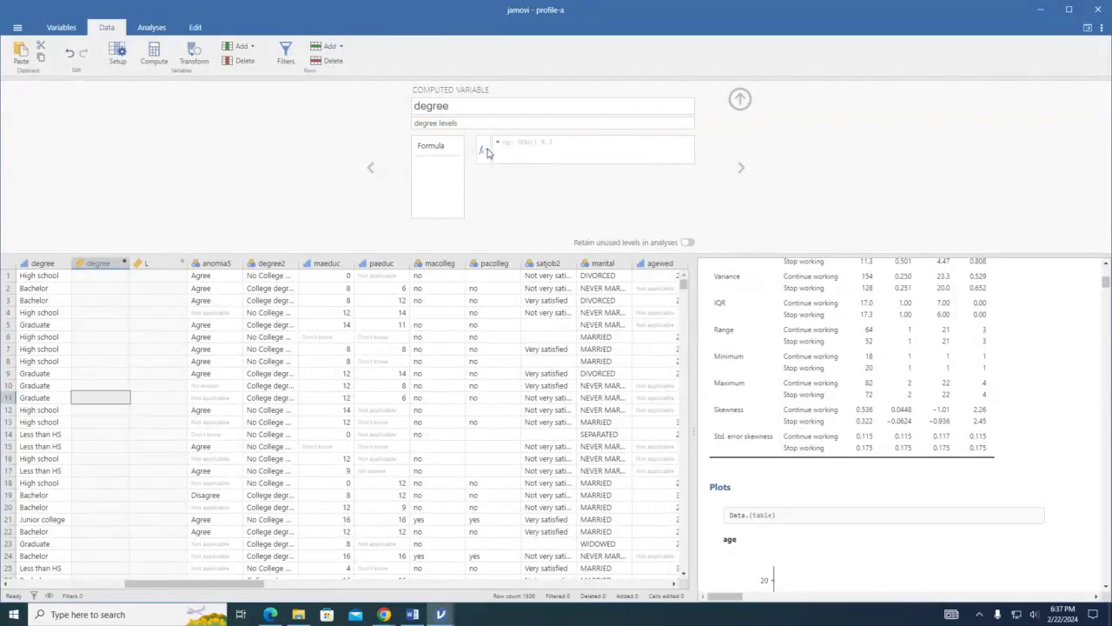
# Examine the formula functions from Math through Simulation for the computed variable, with degree highlighted among the variables.
pyautogui.click(488, 152)
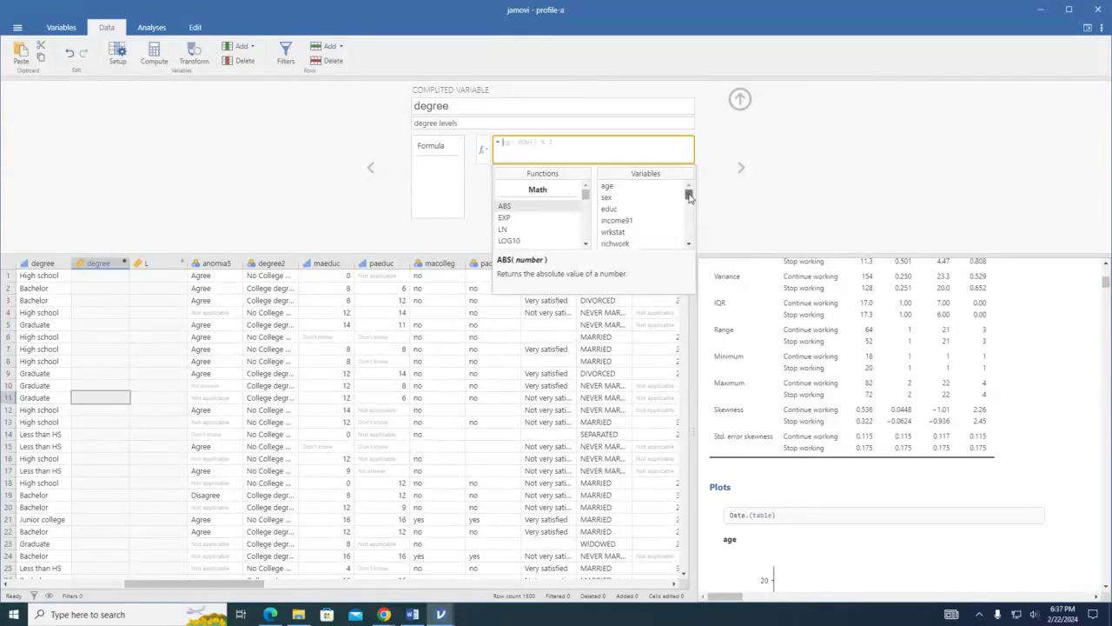
pyautogui.moveTo(688, 196); pyautogui.dragTo(688, 201)
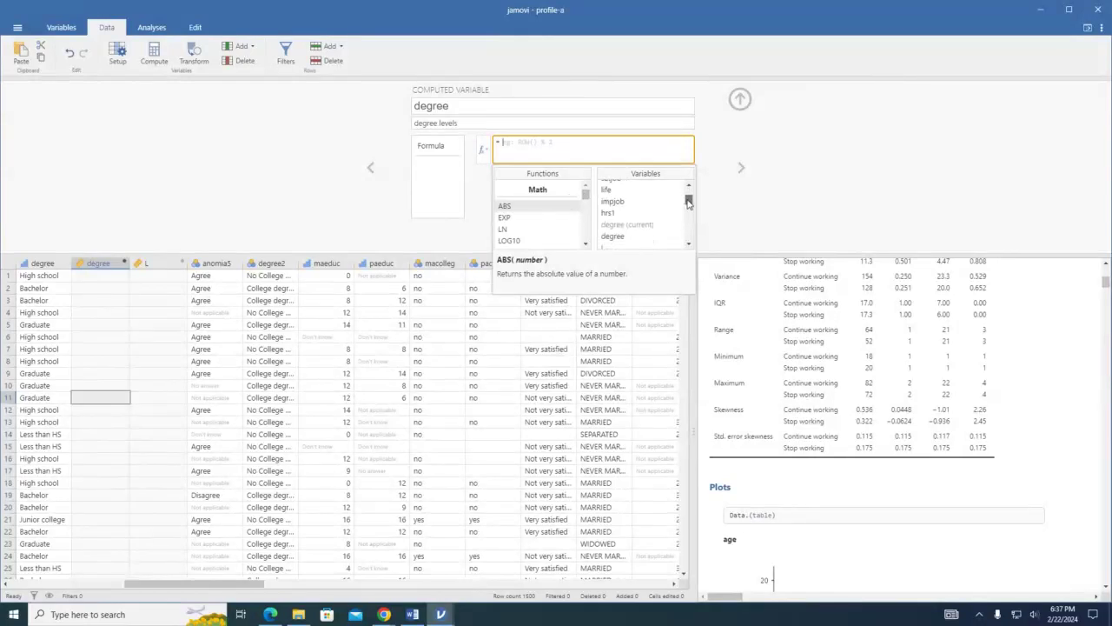
pyautogui.click(613, 236)
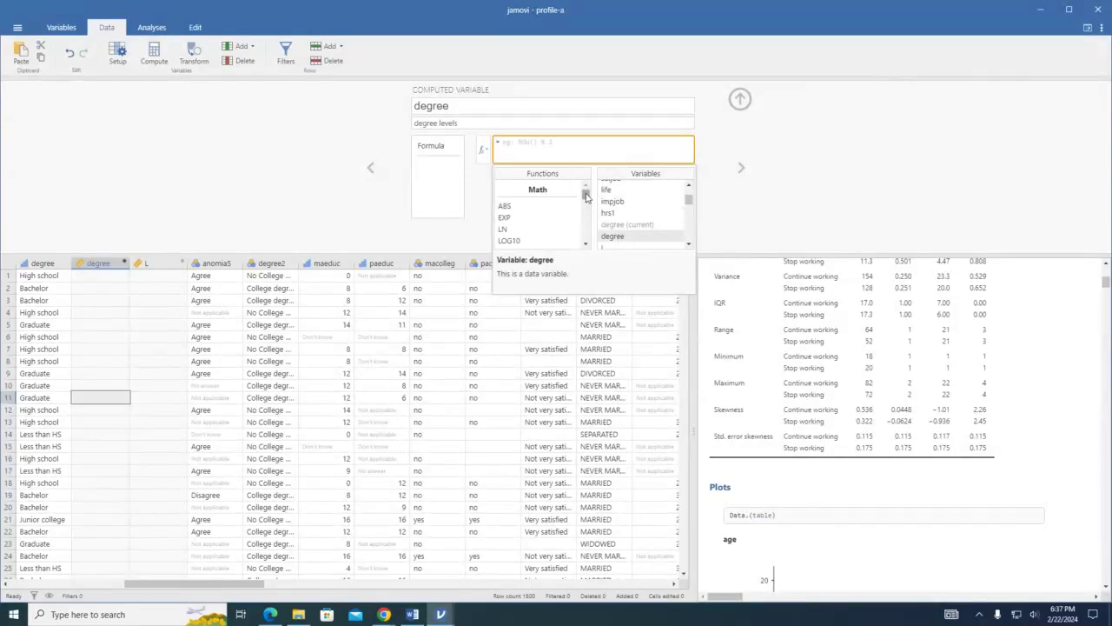
pyautogui.moveTo(587, 196); pyautogui.dragTo(586, 201)
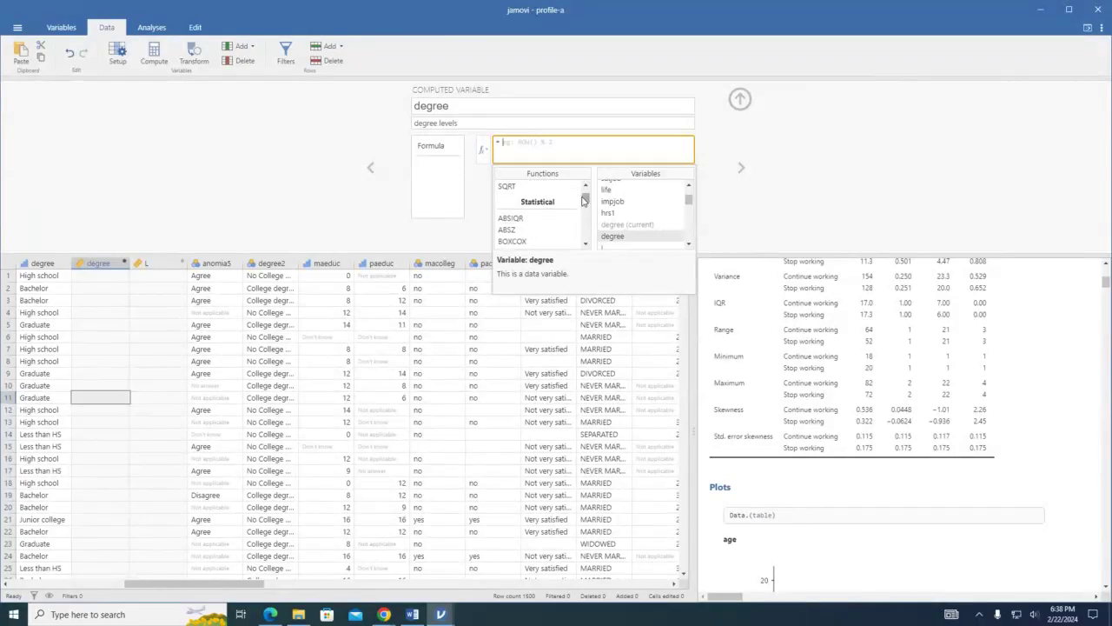
pyautogui.moveTo(587, 198); pyautogui.dragTo(587, 213)
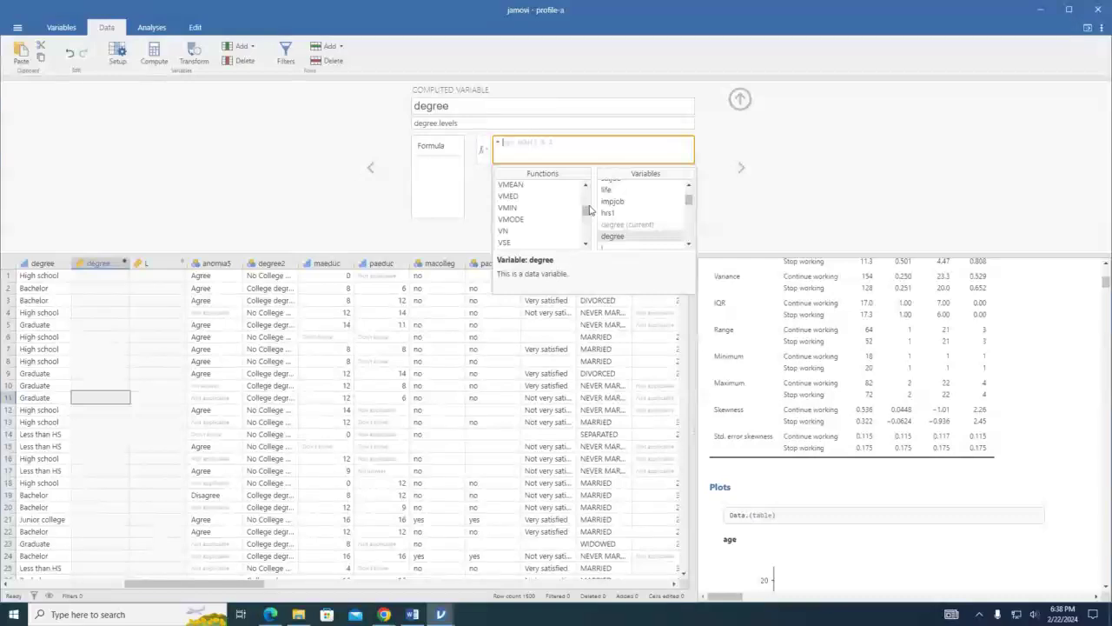
pyautogui.moveTo(587, 212); pyautogui.dragTo(589, 215)
pyautogui.scroll(-3, 510, 197)
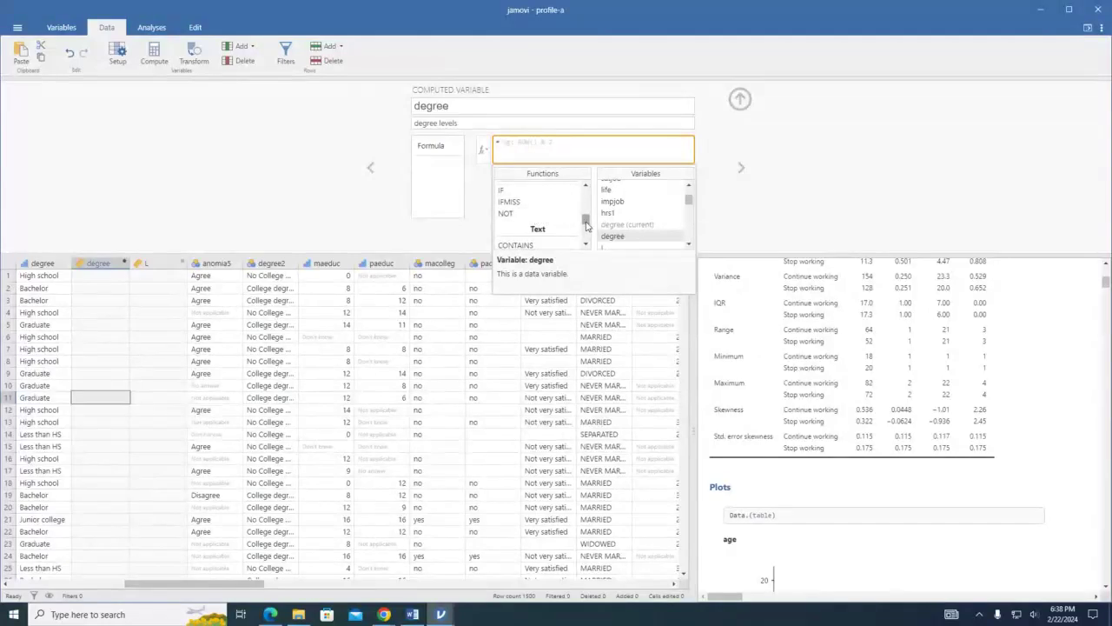
pyautogui.scroll(-3, 588, 228)
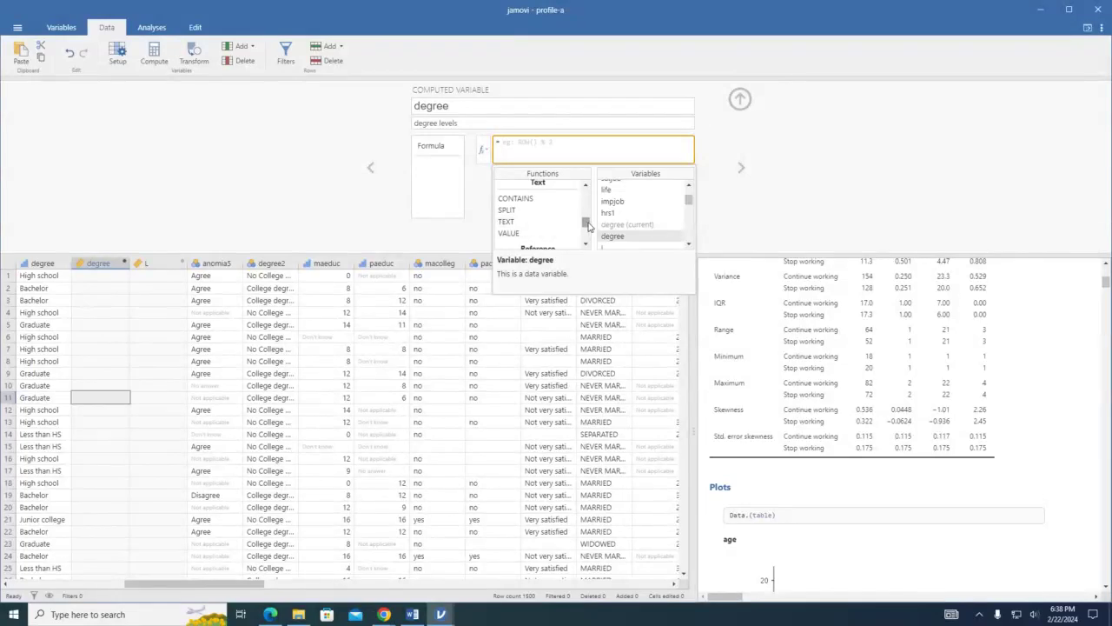
pyautogui.moveTo(586, 222); pyautogui.dragTo(586, 226)
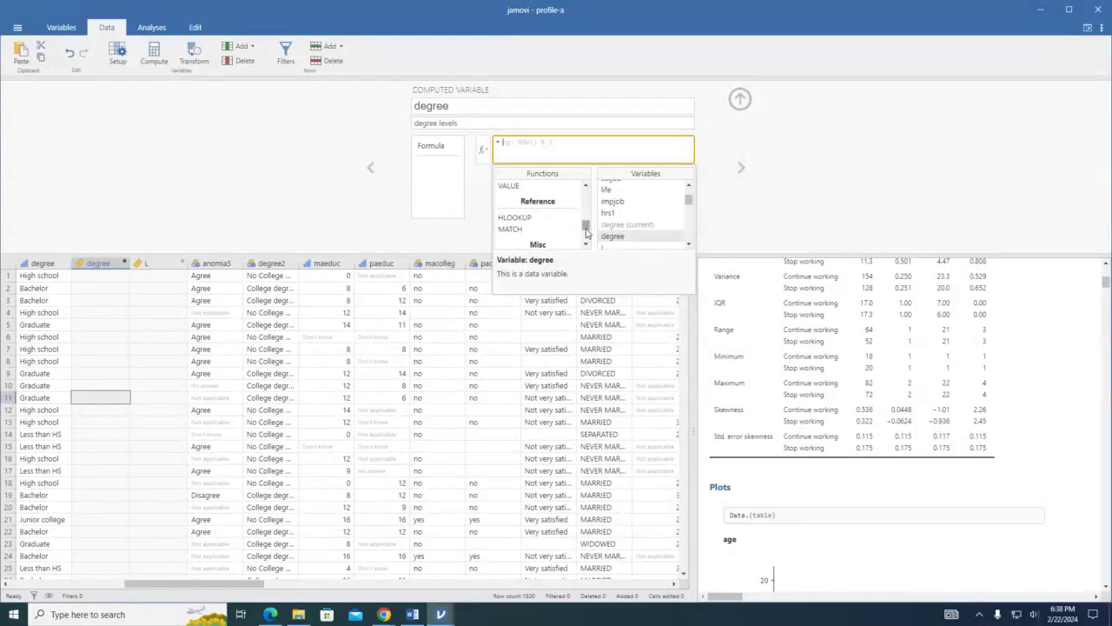
pyautogui.moveTo(587, 233); pyautogui.dragTo(587, 239)
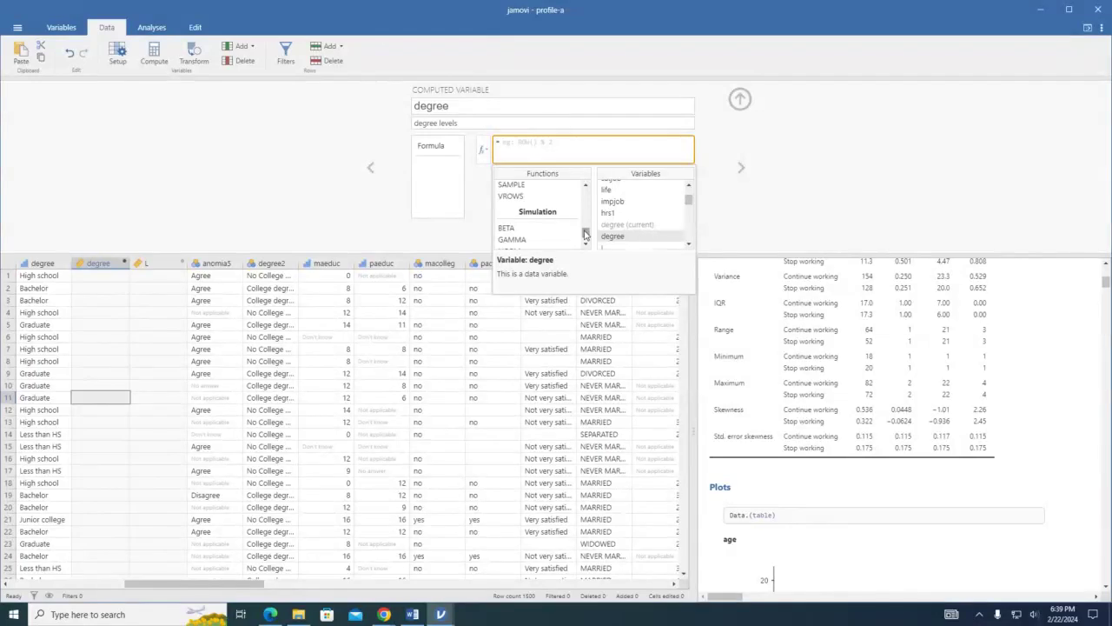
pyautogui.scroll(-1, 587, 233)
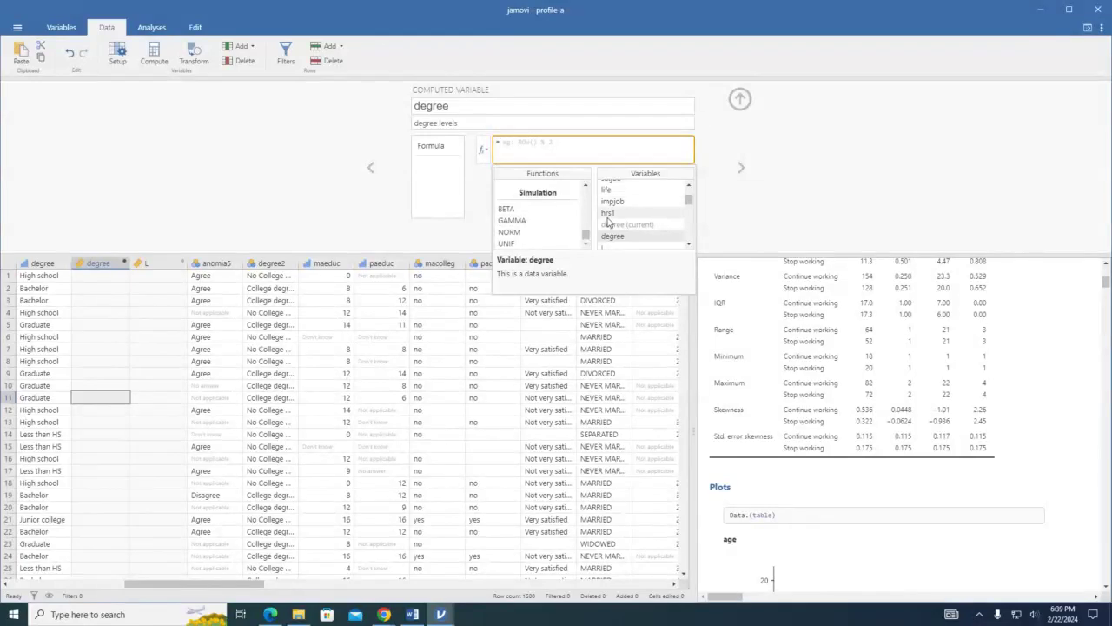
pyautogui.moveTo(582, 241); pyautogui.dragTo(586, 193)
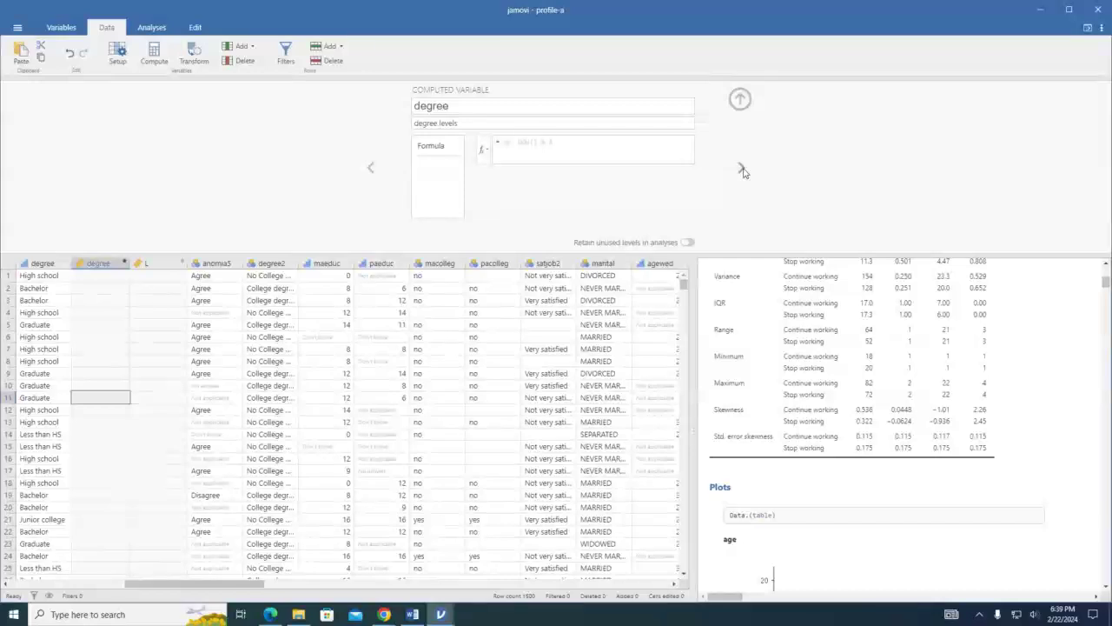
# Move on from the computed variables to view the anomia5 variable's settings.
pyautogui.click(742, 169)
pyautogui.click(741, 169)
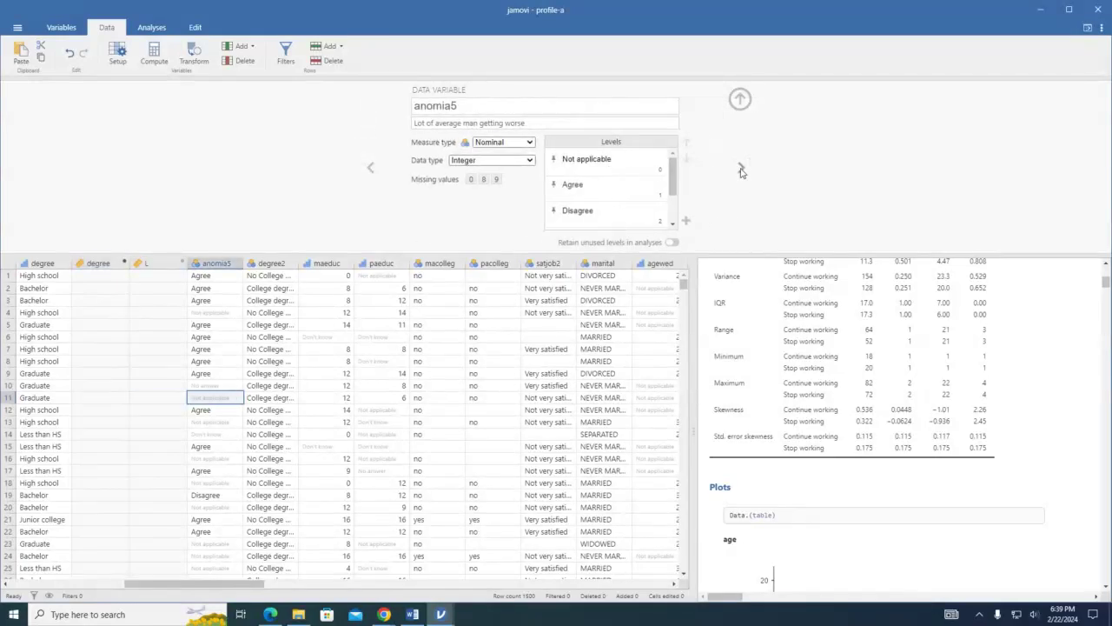
# Move on to the degree2 variable's settings, and switch to the Untitled window to browse its available modules.
pyautogui.click(741, 170)
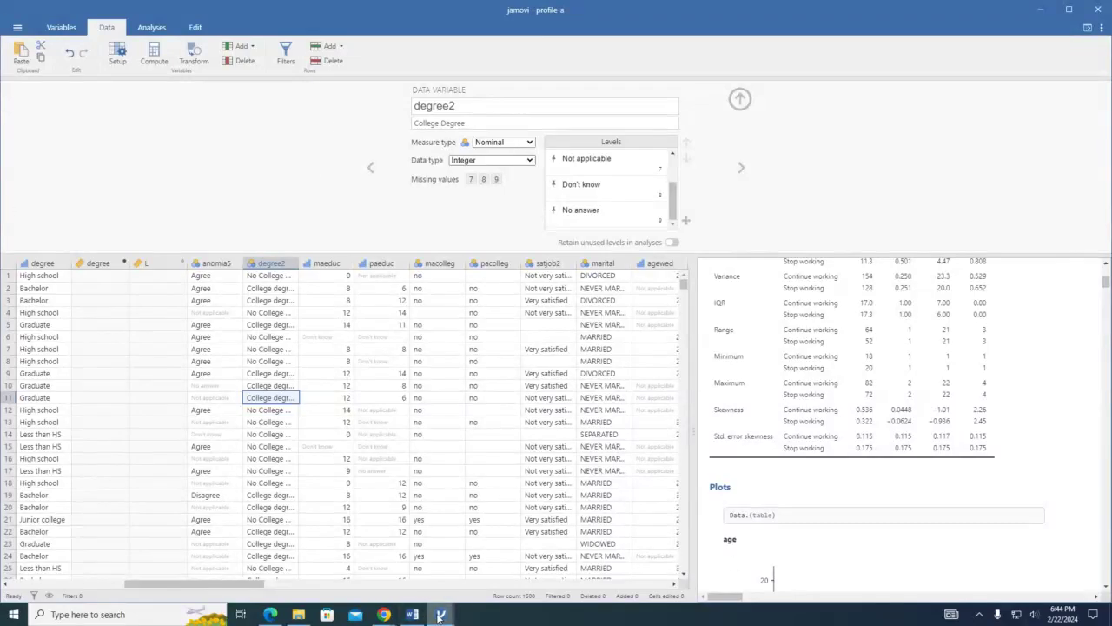
pyautogui.moveTo(440, 614)
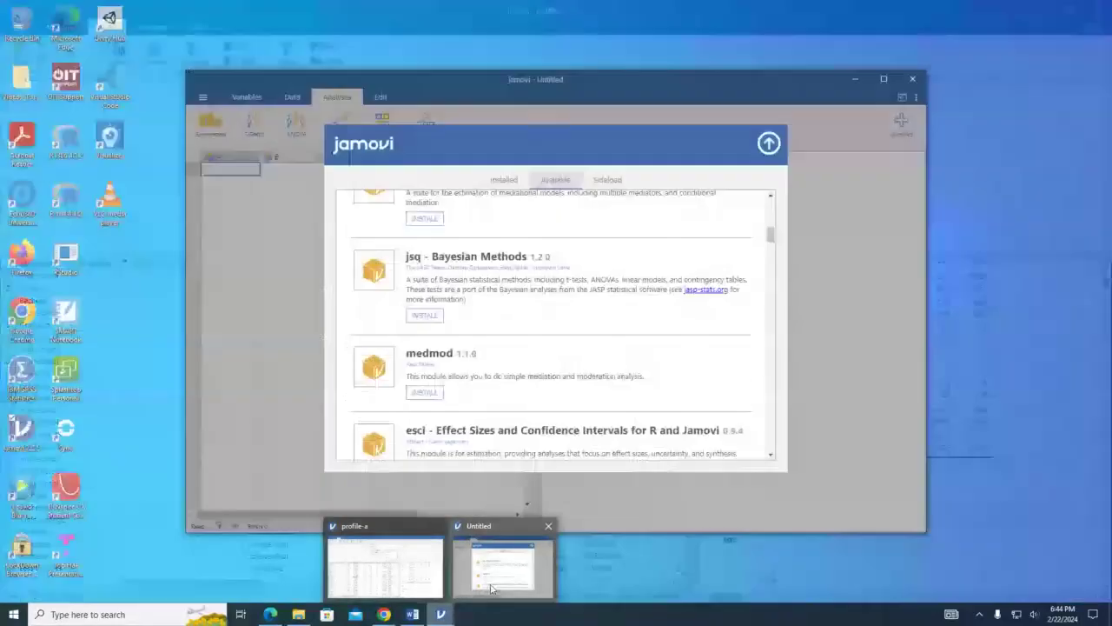
pyautogui.click(498, 565)
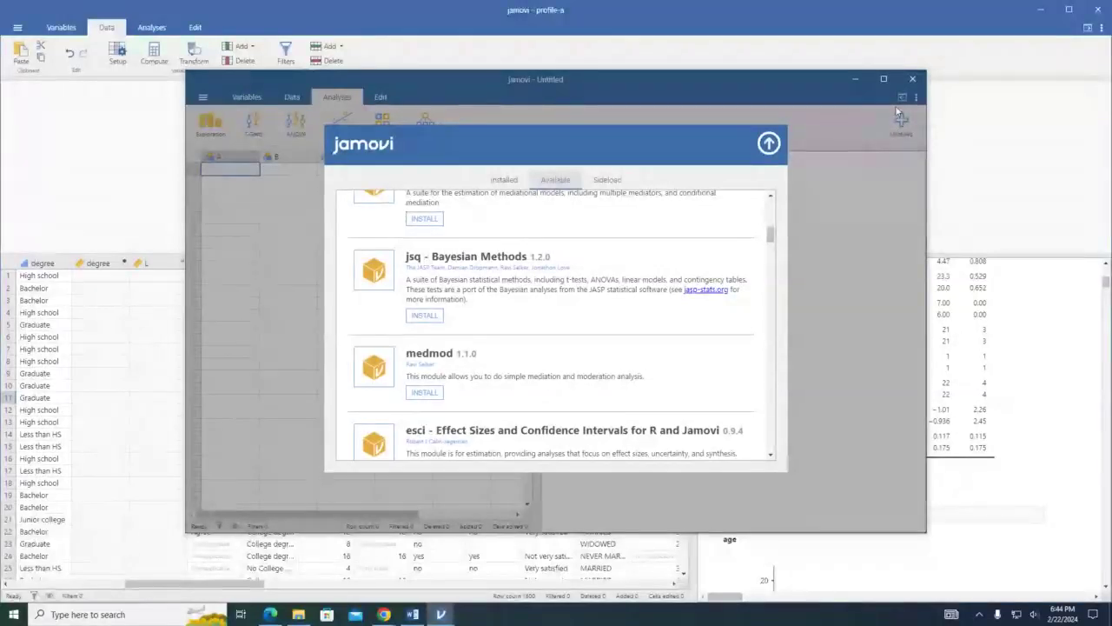
pyautogui.scroll(8, 653, 282)
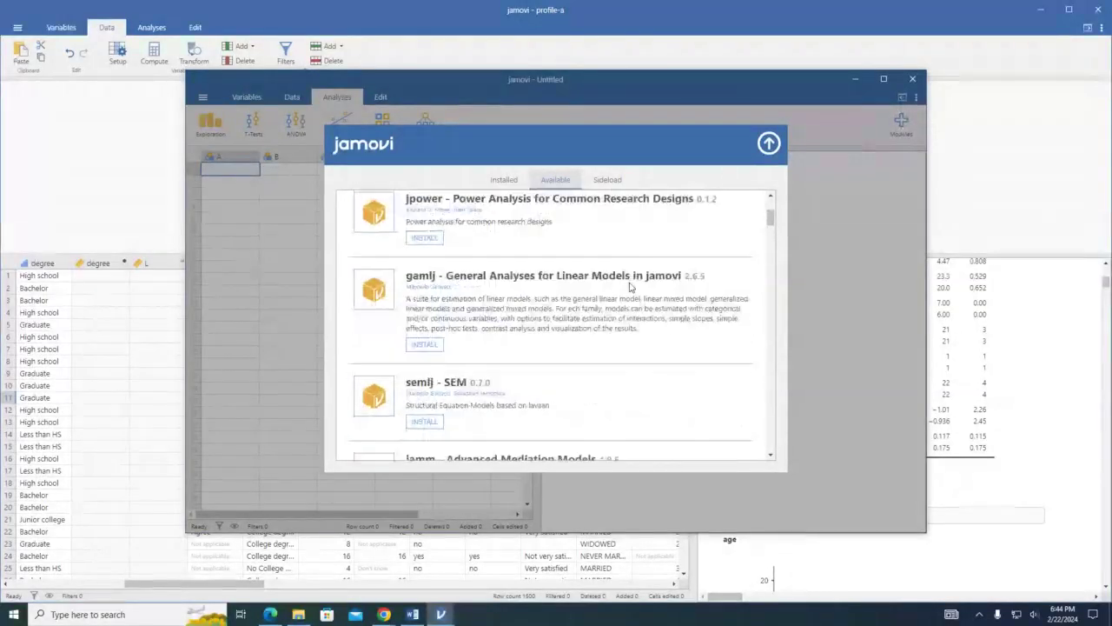
pyautogui.scroll(-5, 639, 289)
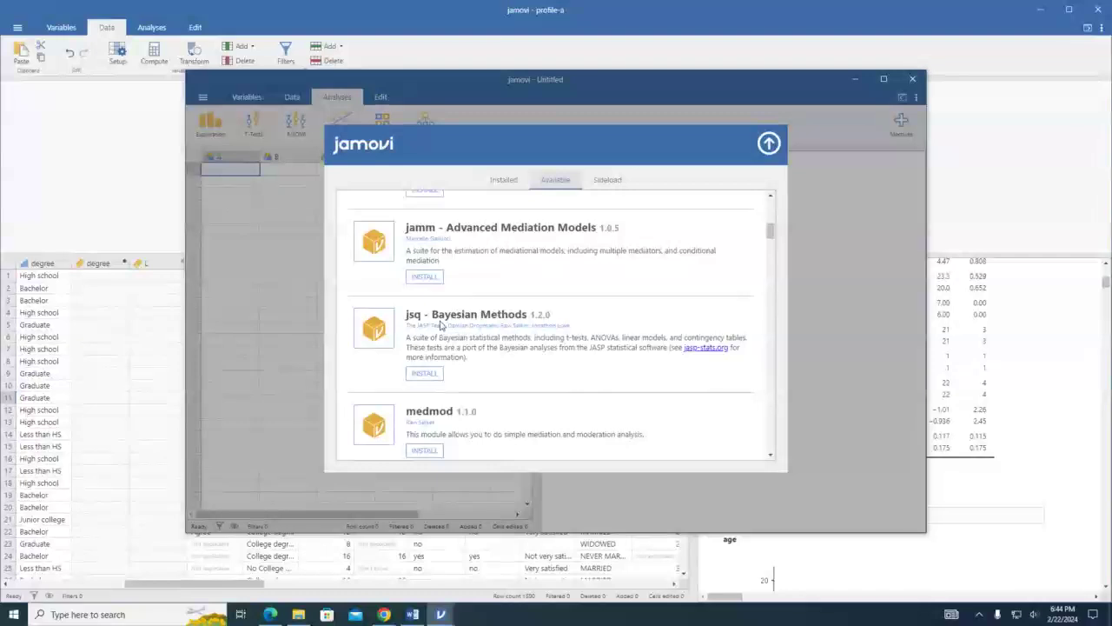
pyautogui.scroll(-5, 564, 328)
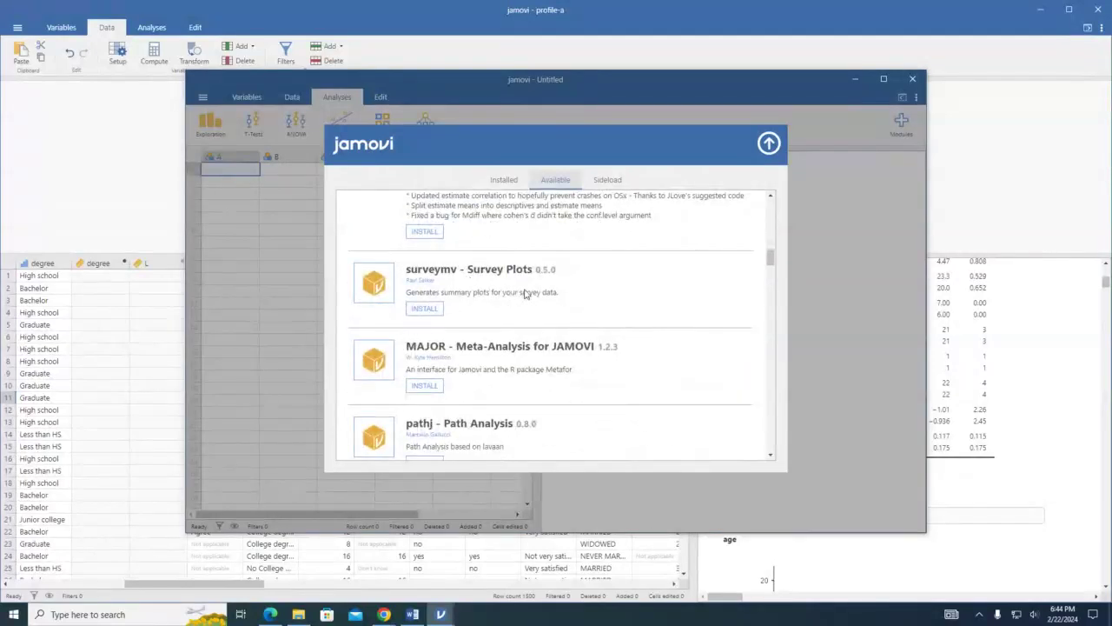
pyautogui.scroll(-5, 517, 286)
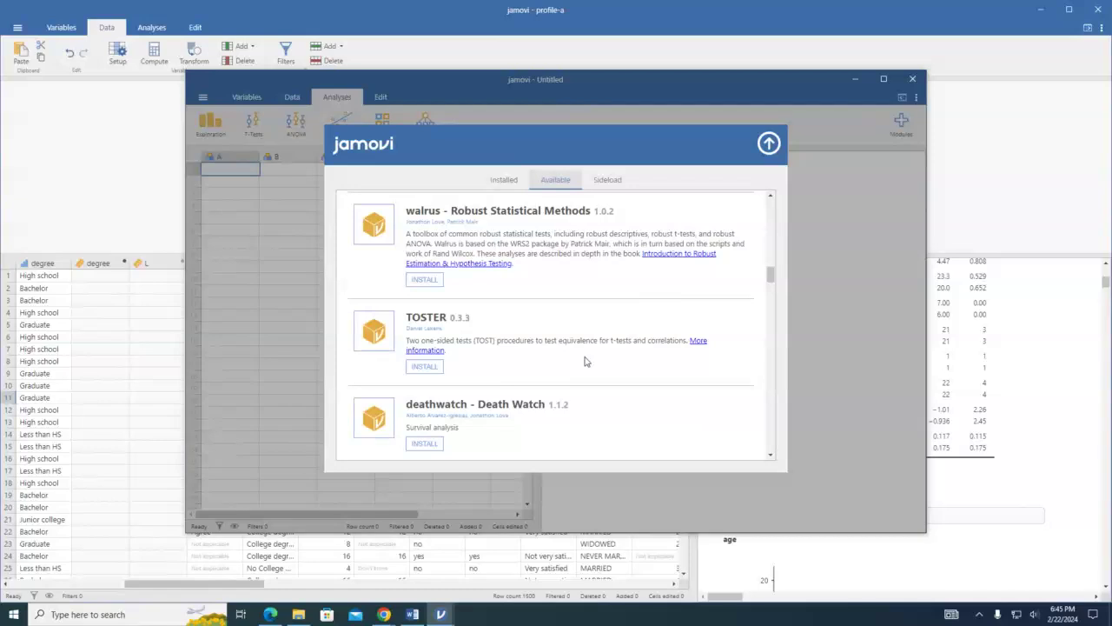
# Review the installed modules, the available modules and the sideload option in the module library.
pyautogui.click(504, 179)
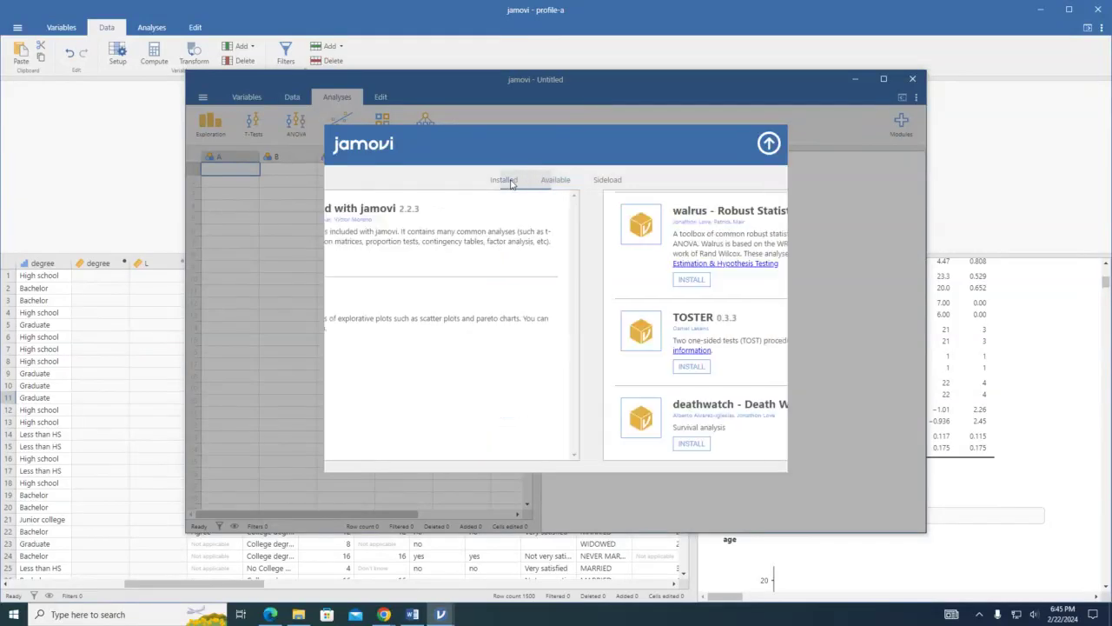
pyautogui.click(557, 182)
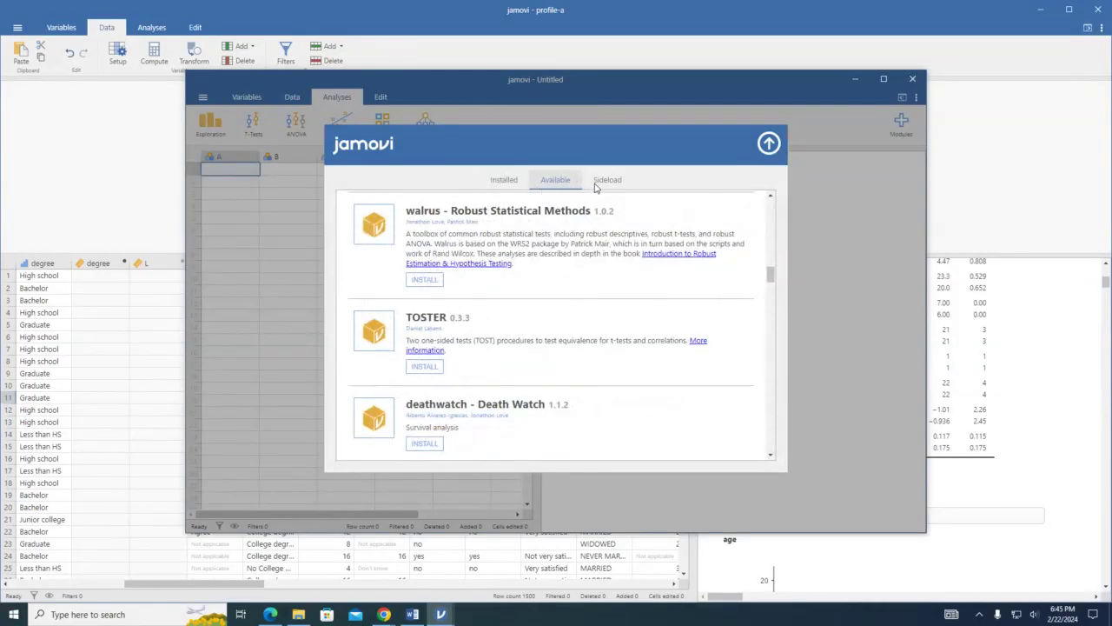
pyautogui.click(595, 184)
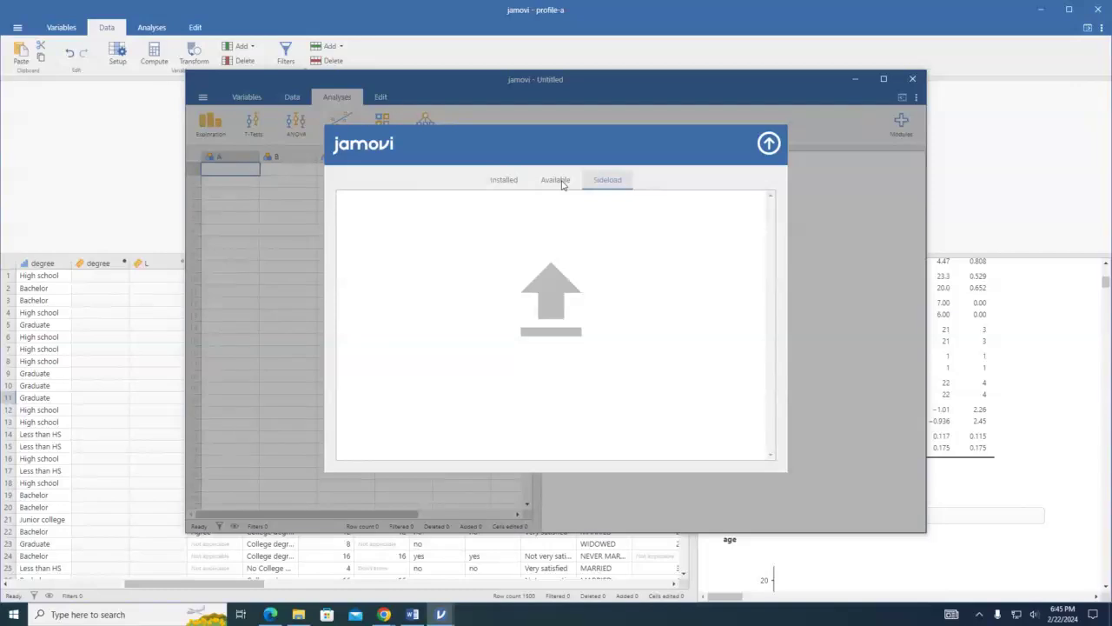
pyautogui.click(556, 180)
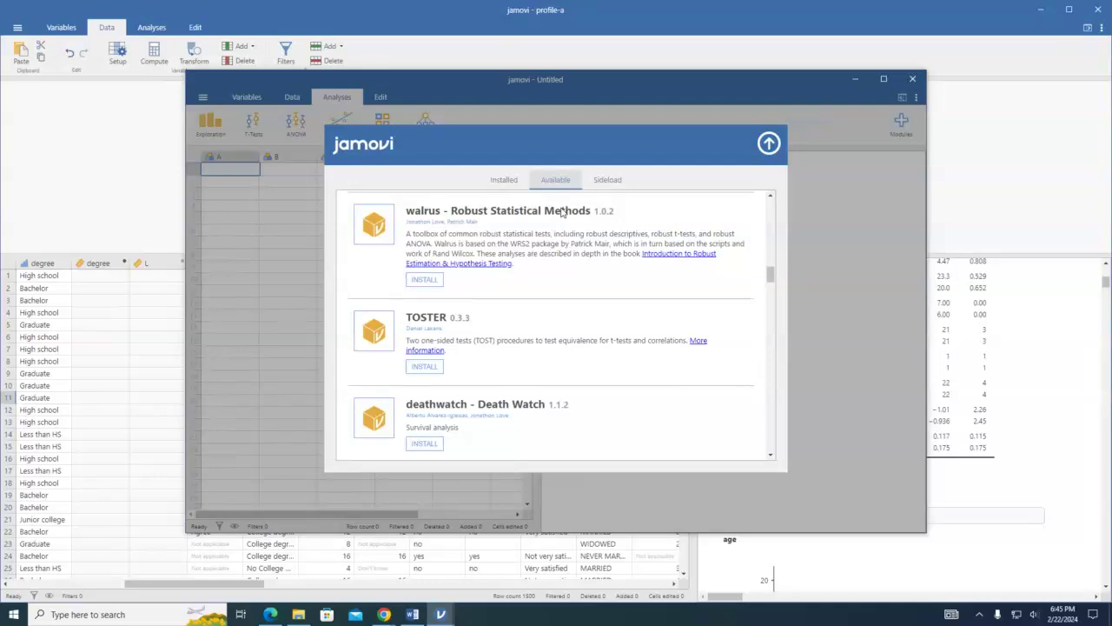
pyautogui.click(513, 183)
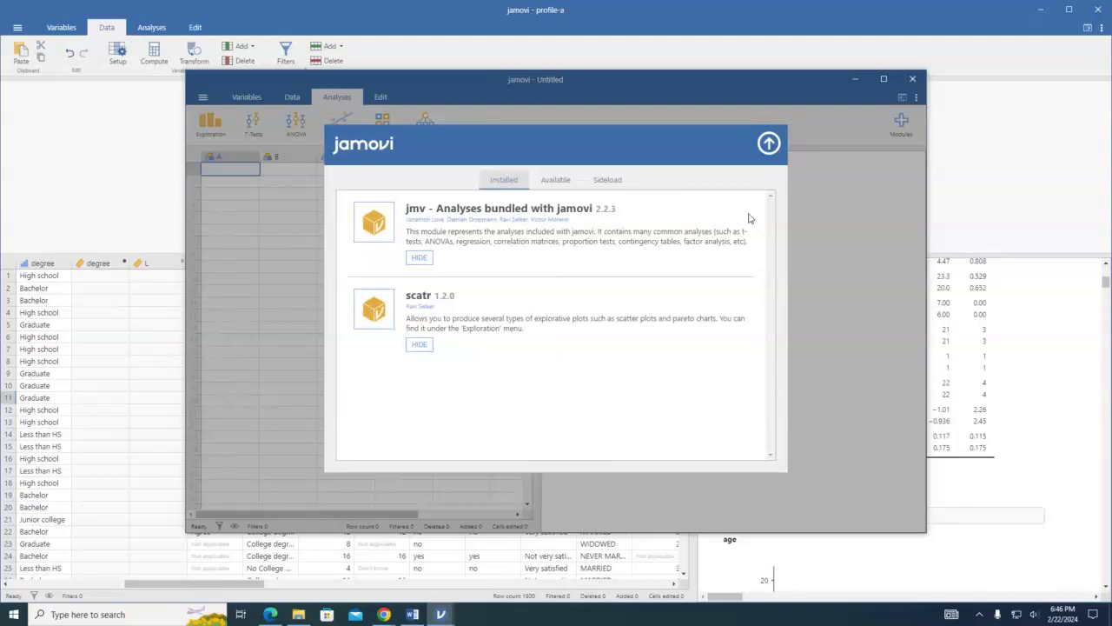
# Install the walrus - Robust Statistical Methods module from the available modules and close the library.
pyautogui.click(556, 180)
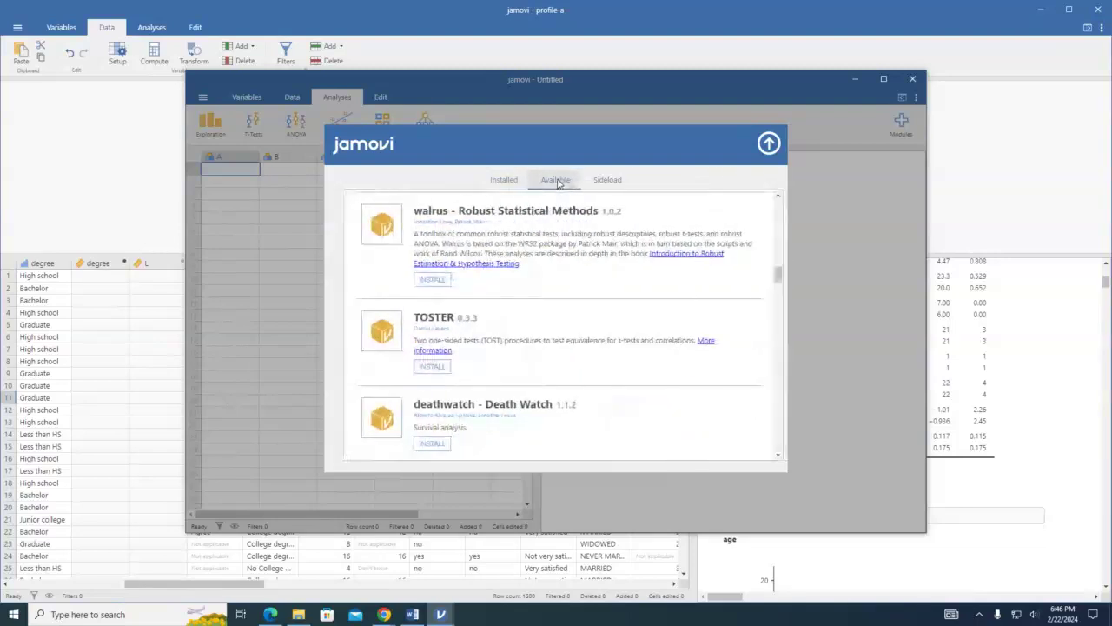
pyautogui.click(436, 279)
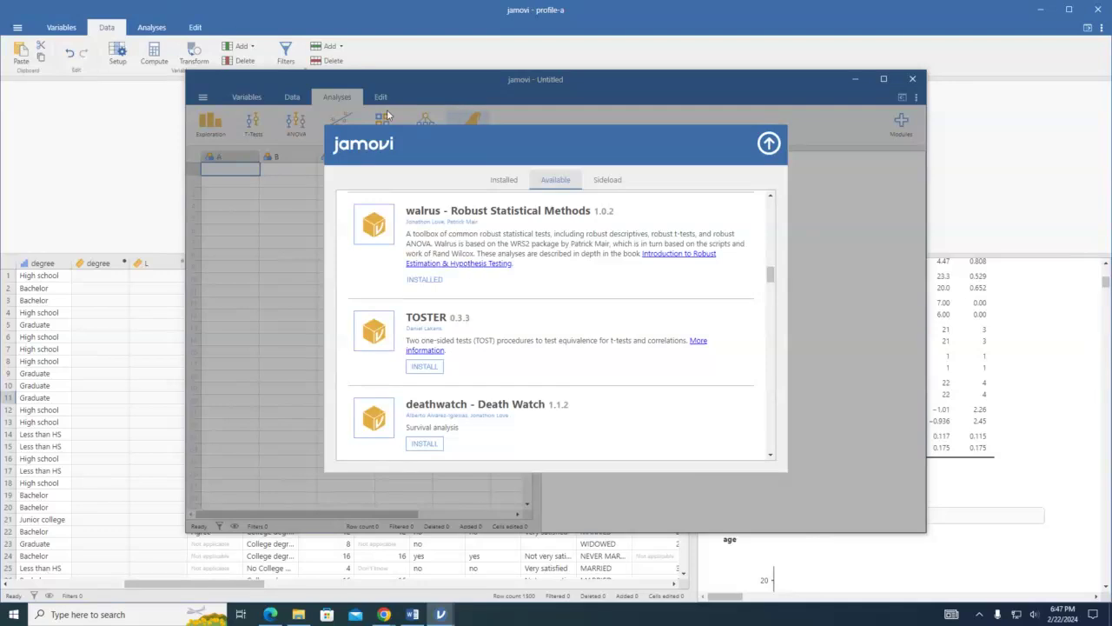
pyautogui.click(768, 143)
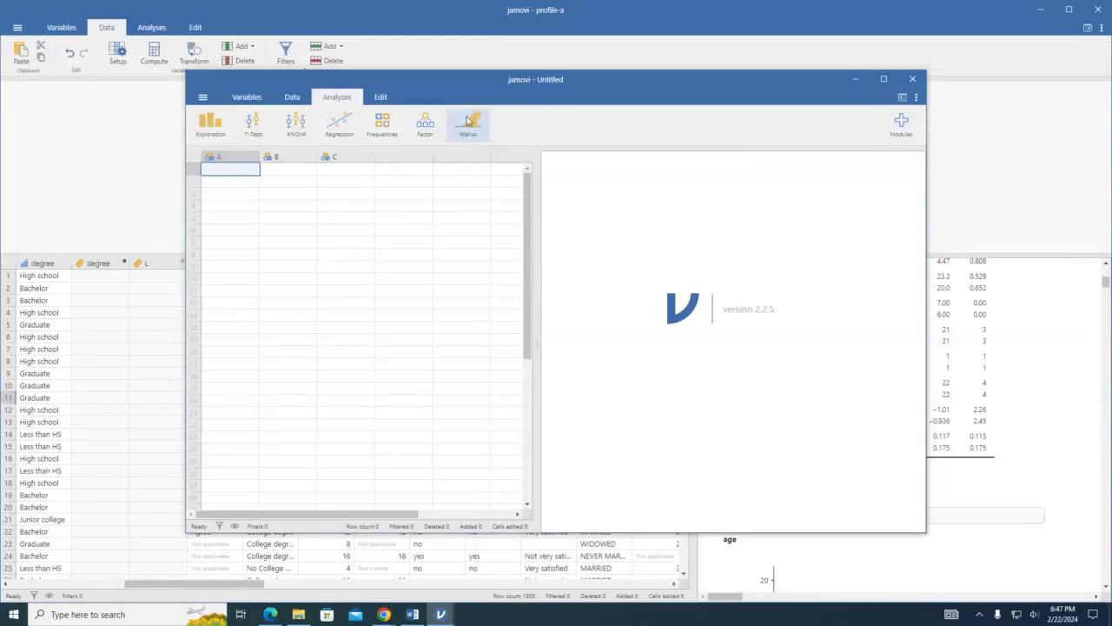
# Reopen the jamovi library, look through the available modules back to the start of the list, and close it.
pyautogui.click(901, 126)
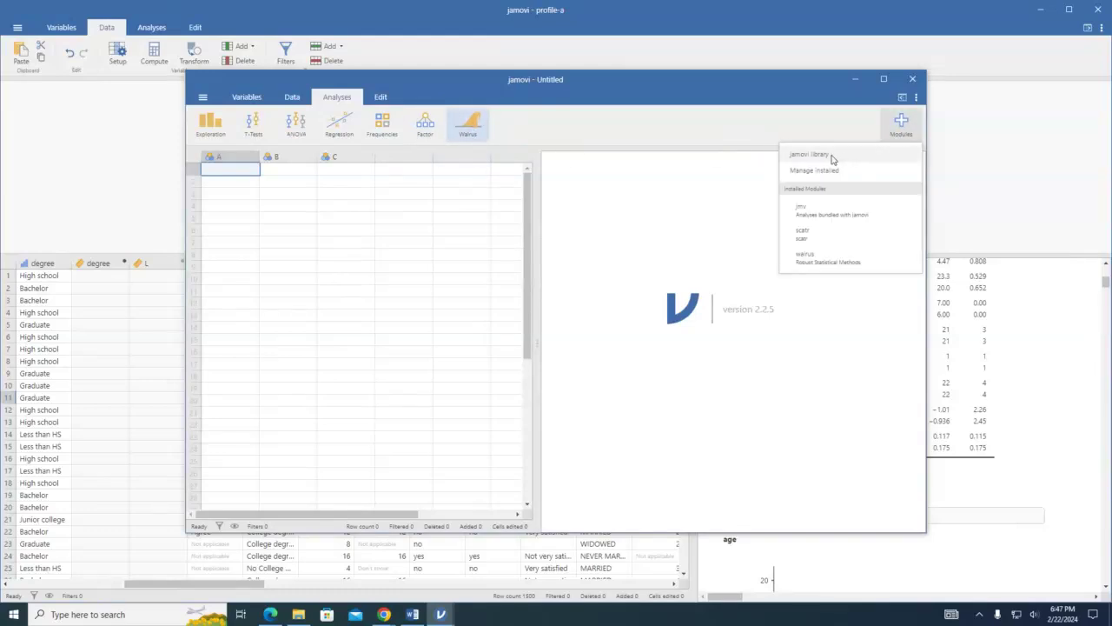
pyautogui.click(838, 156)
pyautogui.moveTo(771, 274); pyautogui.dragTo(754, 375)
pyautogui.moveTo(752, 383); pyautogui.dragTo(770, 198)
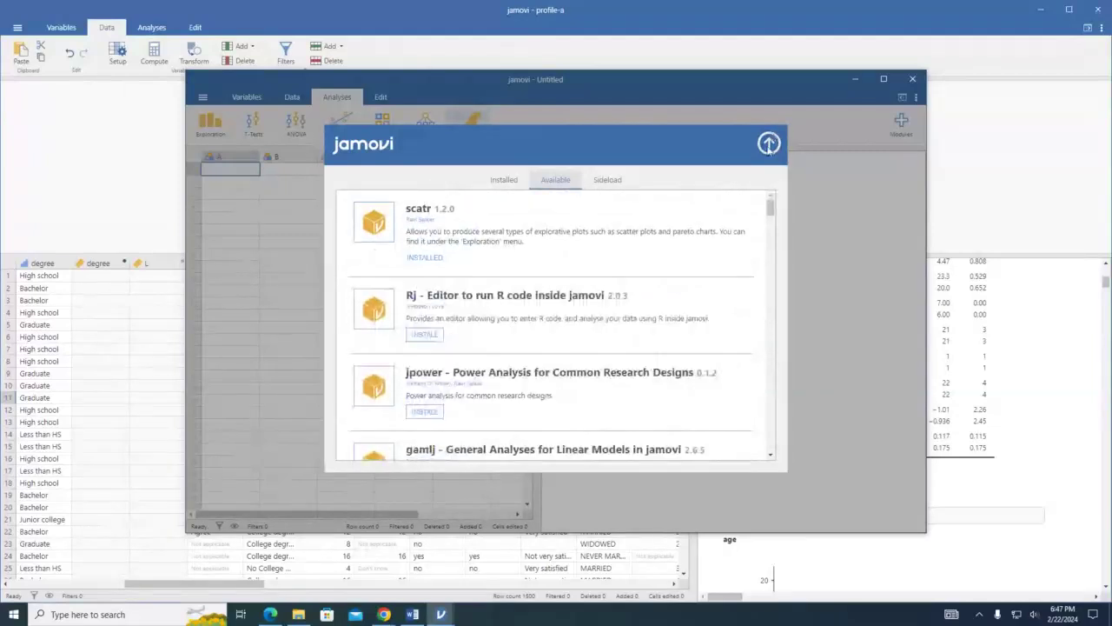
pyautogui.click(769, 144)
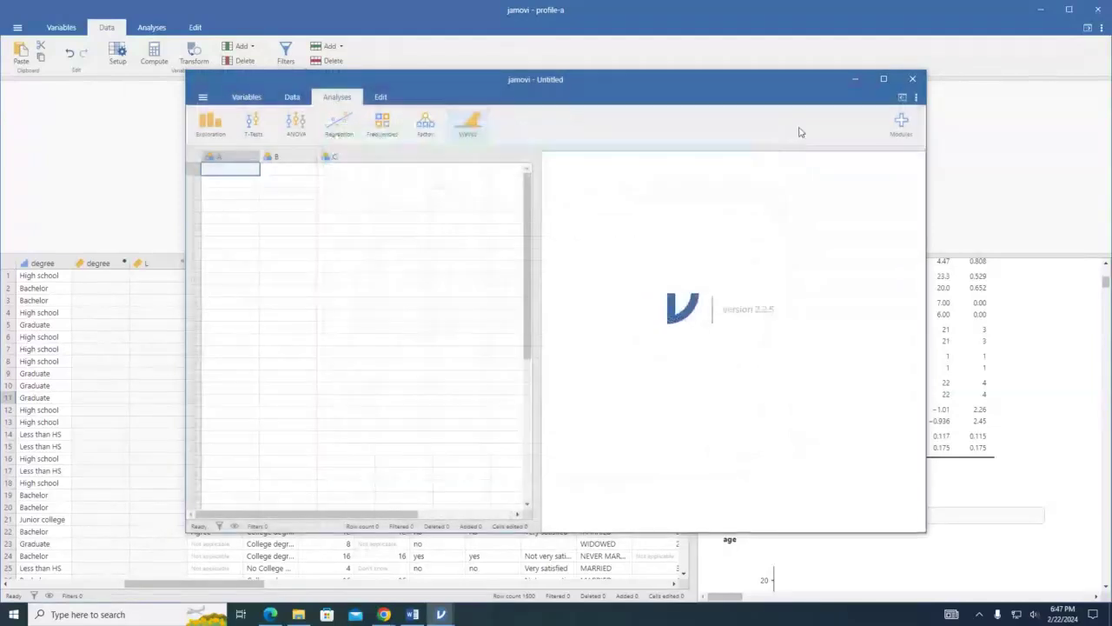
# Add a transformed variable based on A in the Untitled dataset, look at its source variable choices, and return to the profile-a window.
pyautogui.click(292, 99)
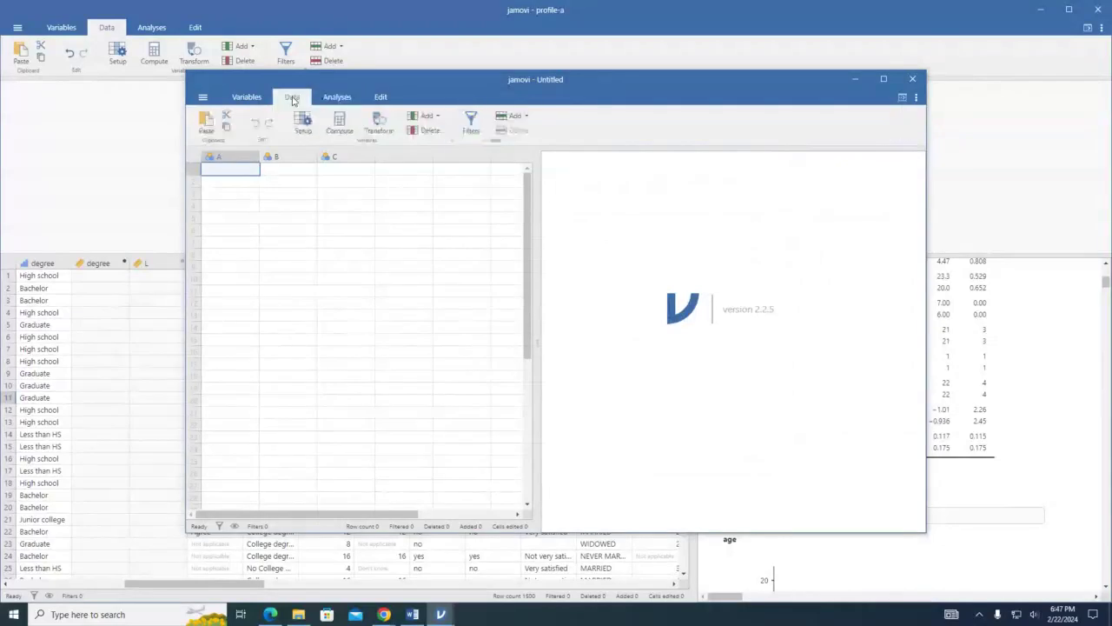
pyautogui.click(385, 130)
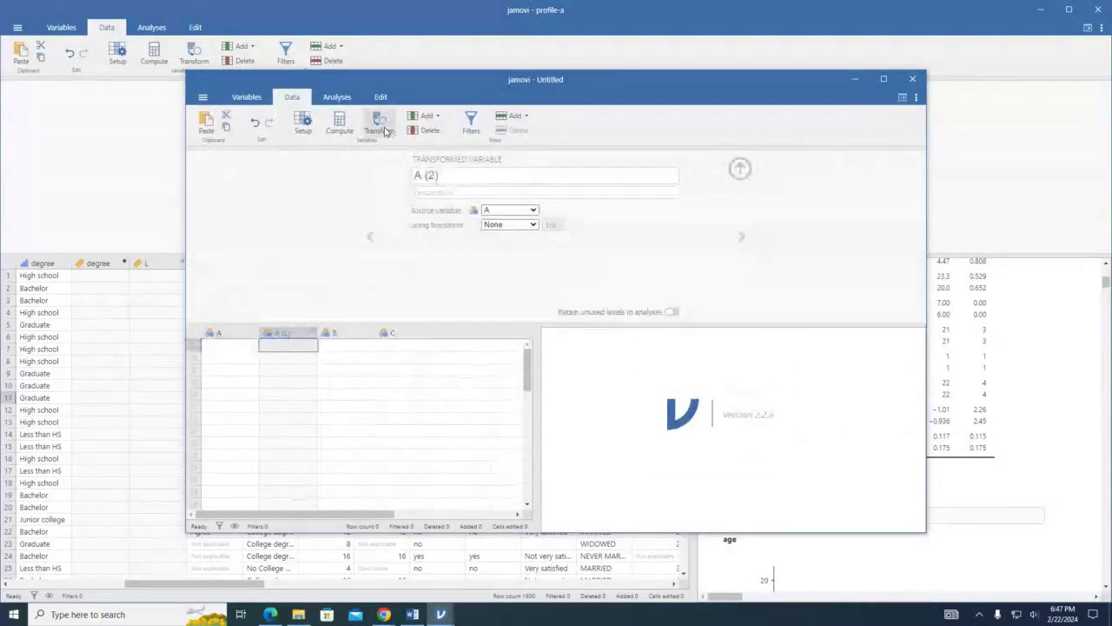
pyautogui.click(533, 211)
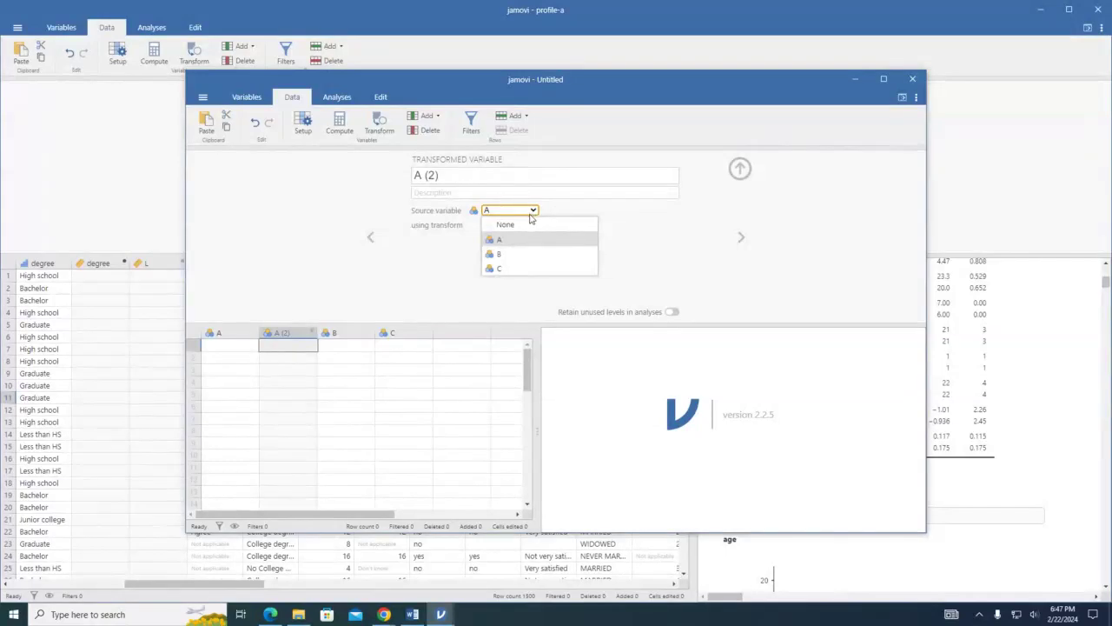
pyautogui.click(1011, 117)
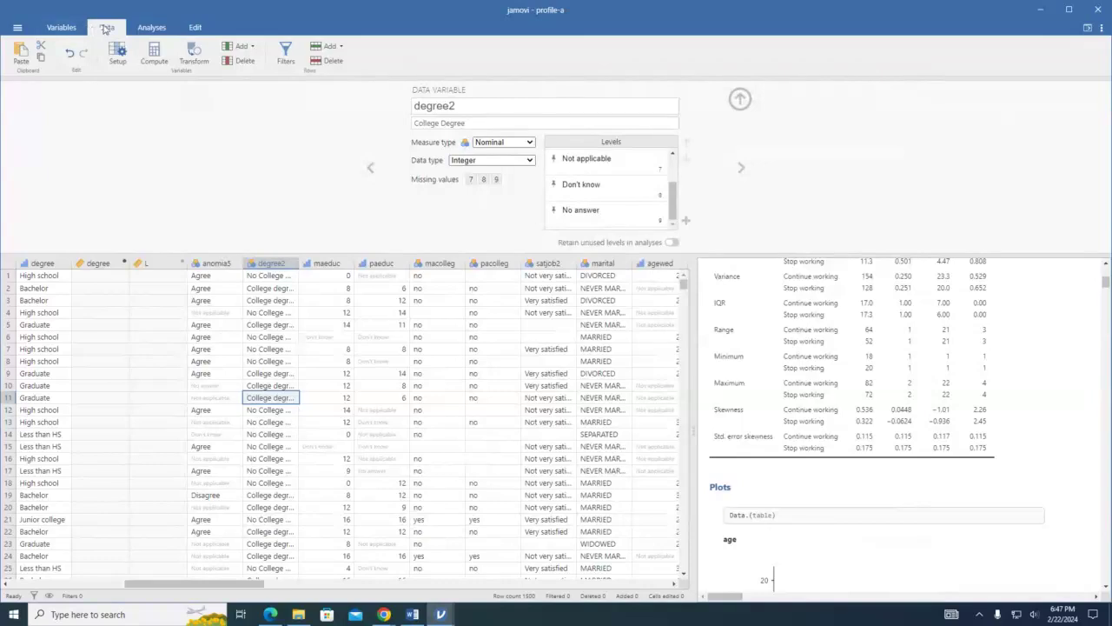
# Add a transformed variable after degree2 in profile-a and set its source variable to happy.
pyautogui.click(194, 54)
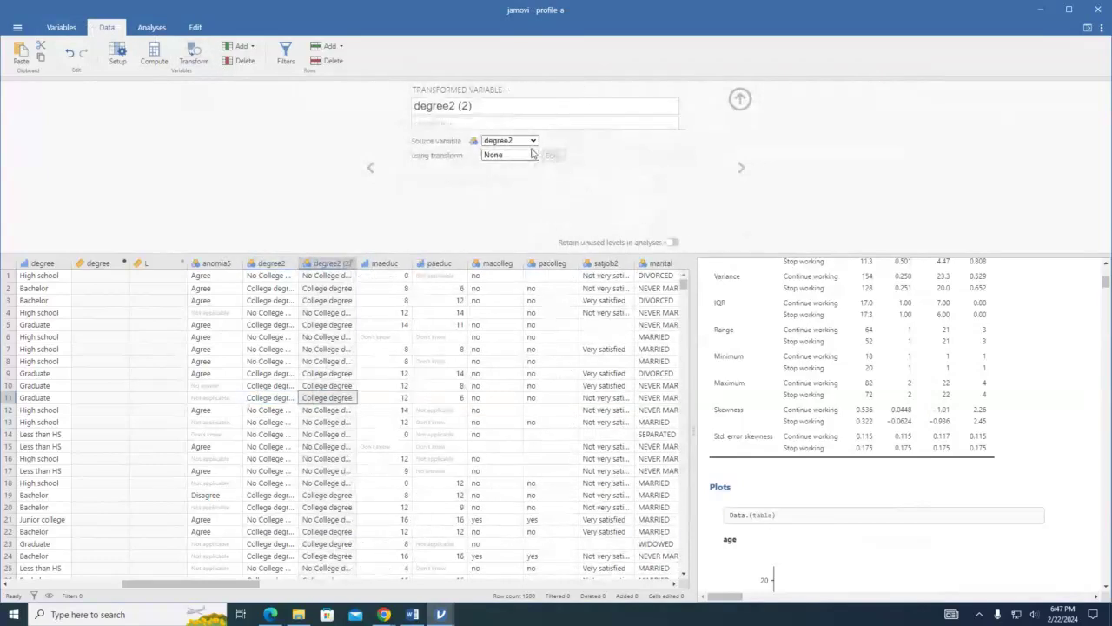
pyautogui.click(533, 143)
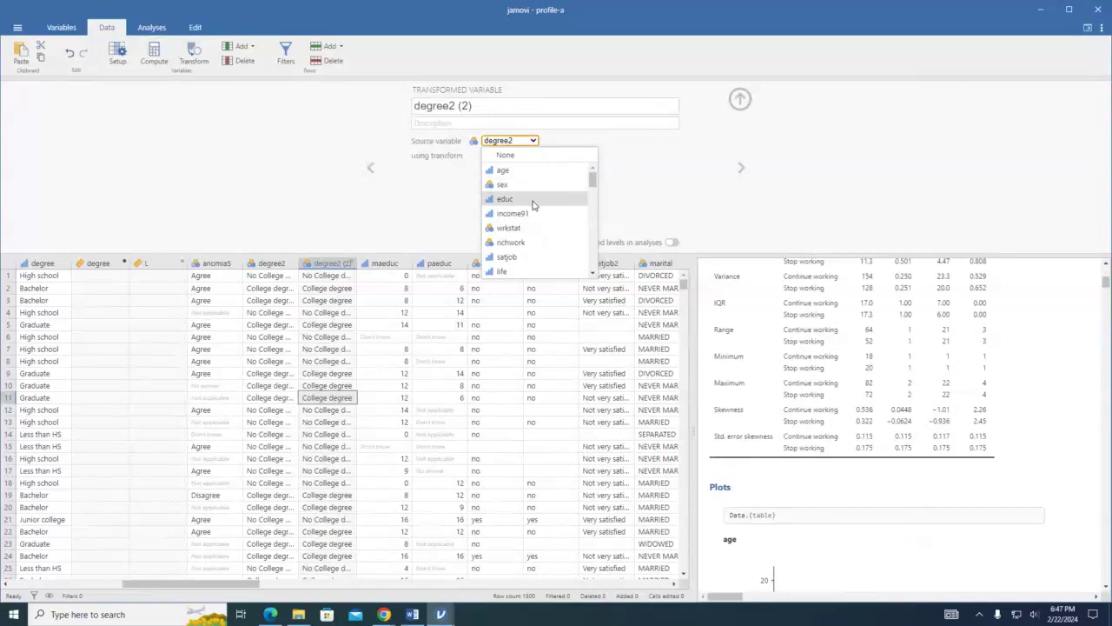
pyautogui.scroll(-3, 543, 217)
pyautogui.scroll(3, 544, 217)
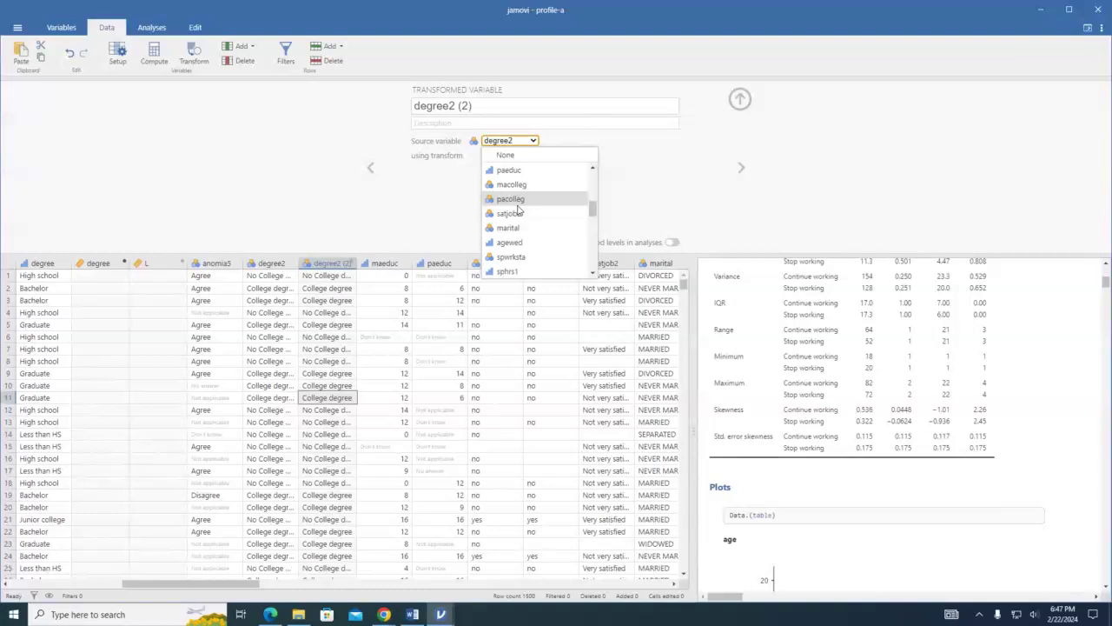
pyautogui.scroll(-2, 532, 242)
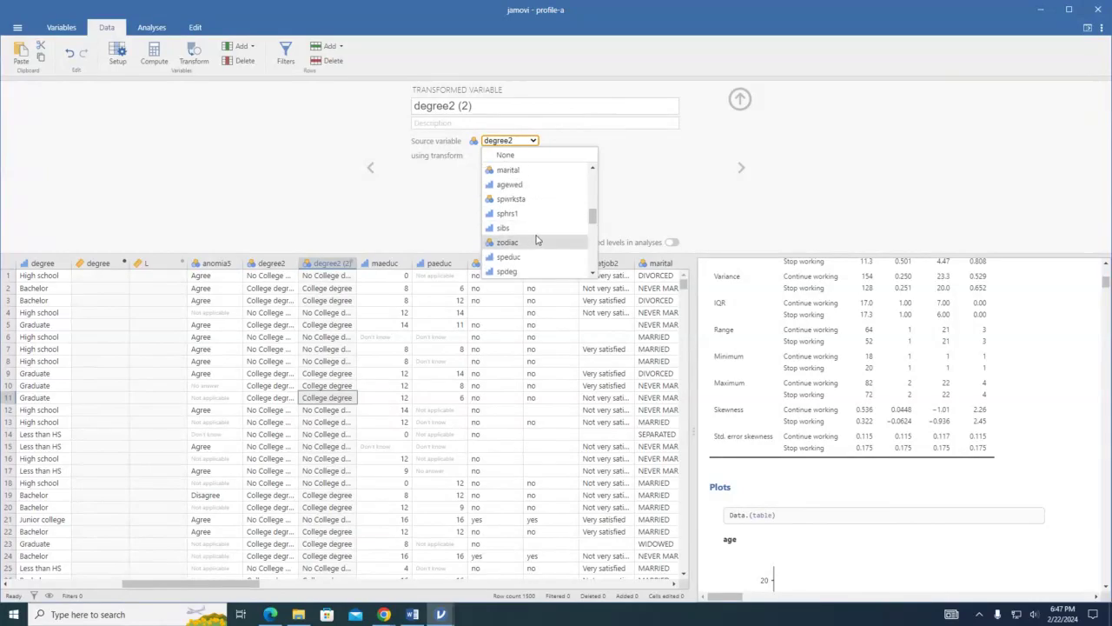
pyautogui.scroll(-1, 541, 235)
pyautogui.scroll(-1, 541, 235)
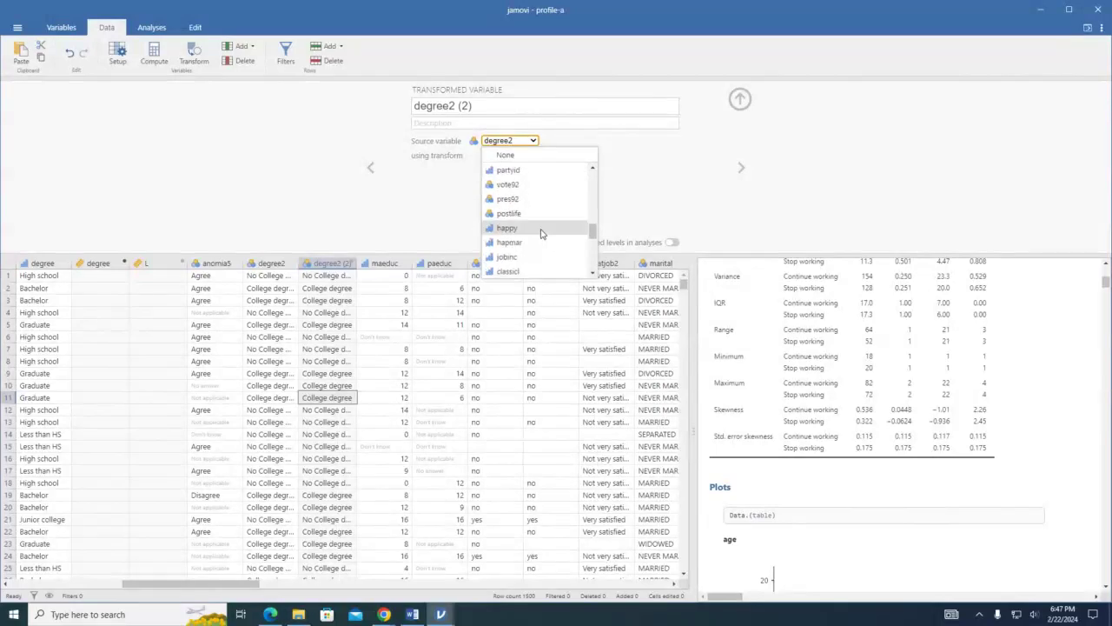
pyautogui.click(507, 228)
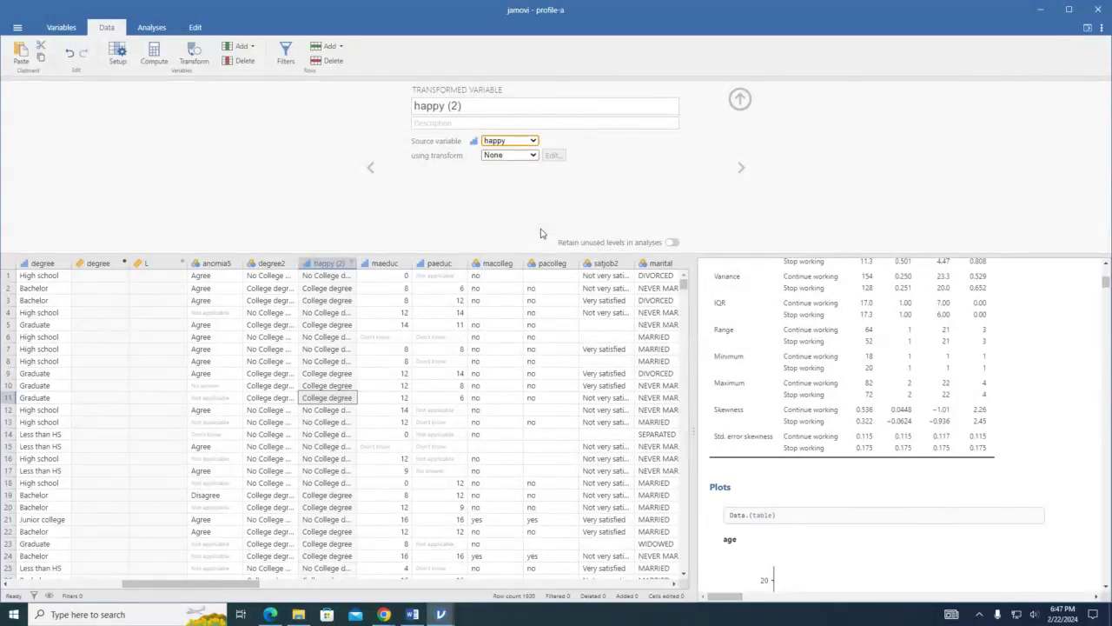
# Create a new transform for the happy variable with the formula $source == -1.
pyautogui.click(516, 157)
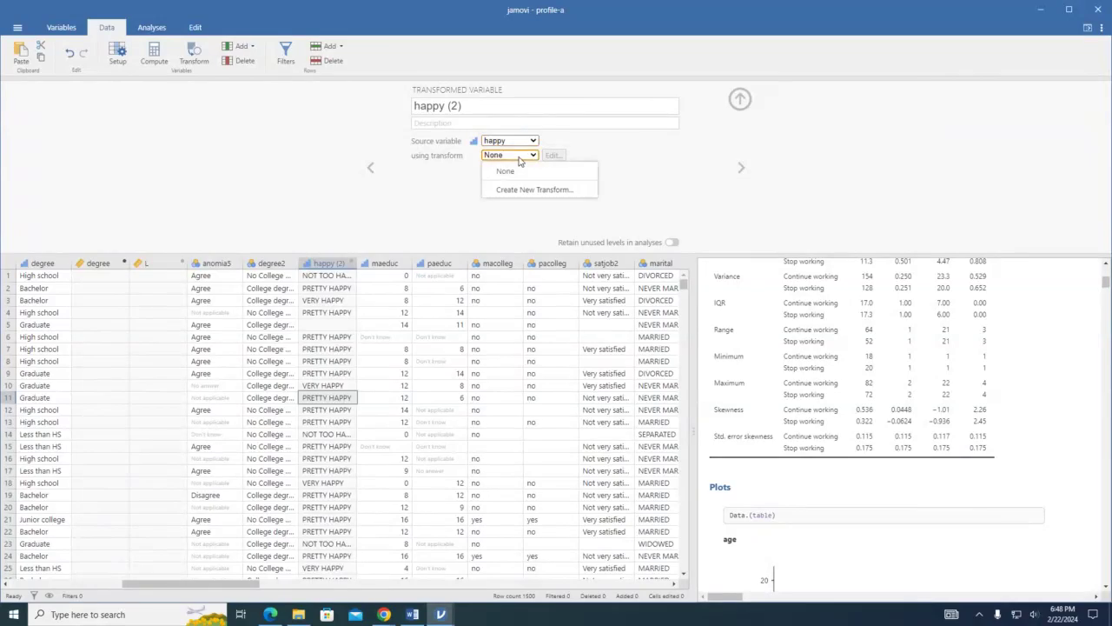
pyautogui.click(549, 189)
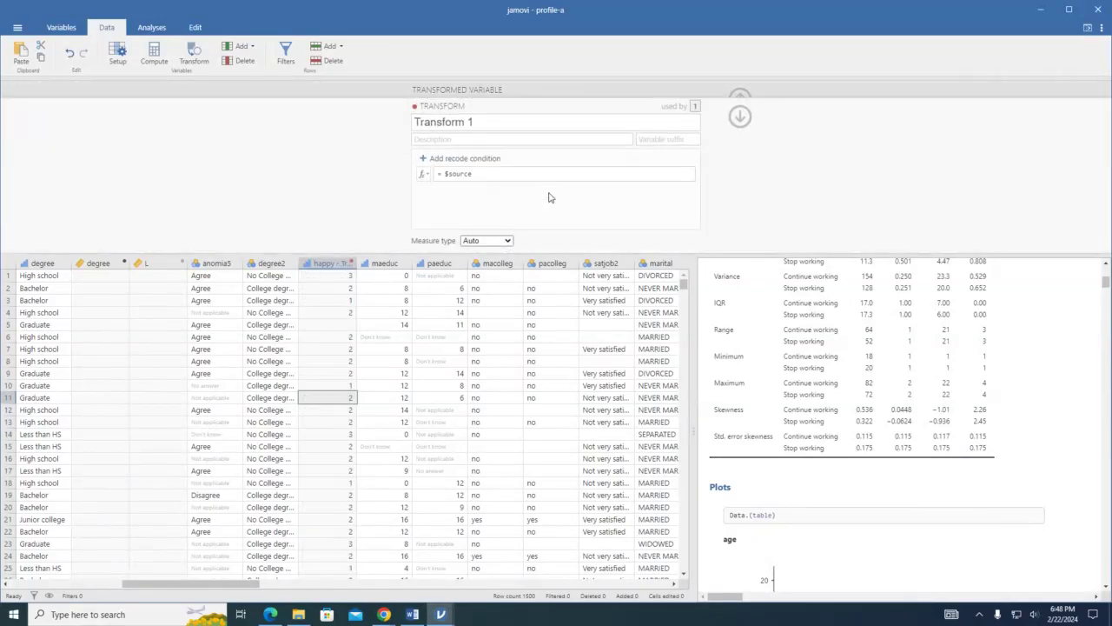
pyautogui.click(484, 174)
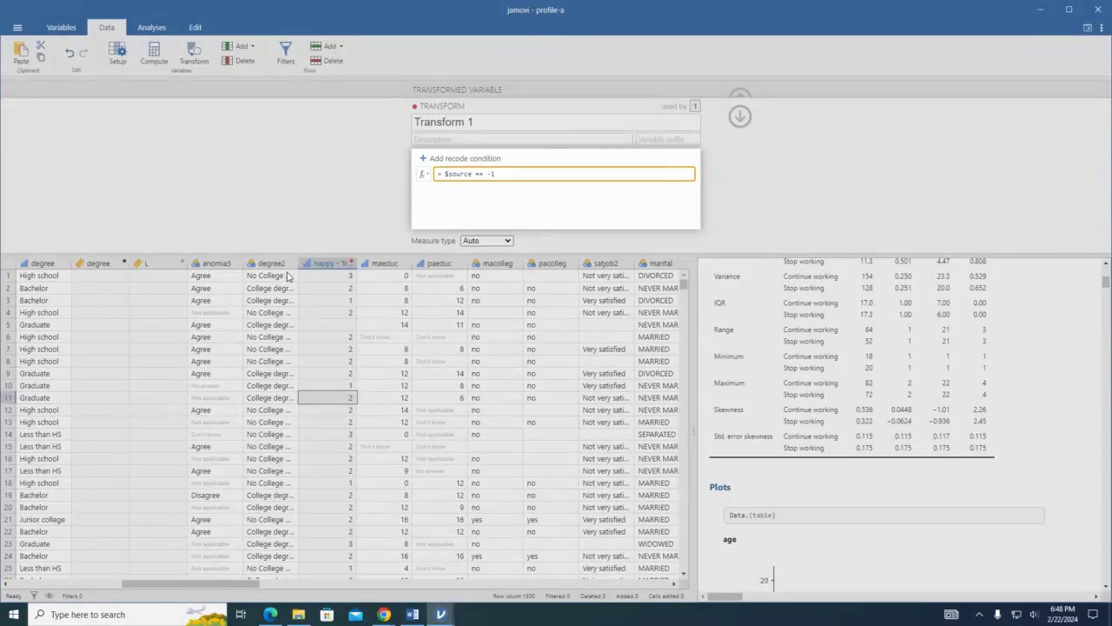
pyautogui.click(739, 197)
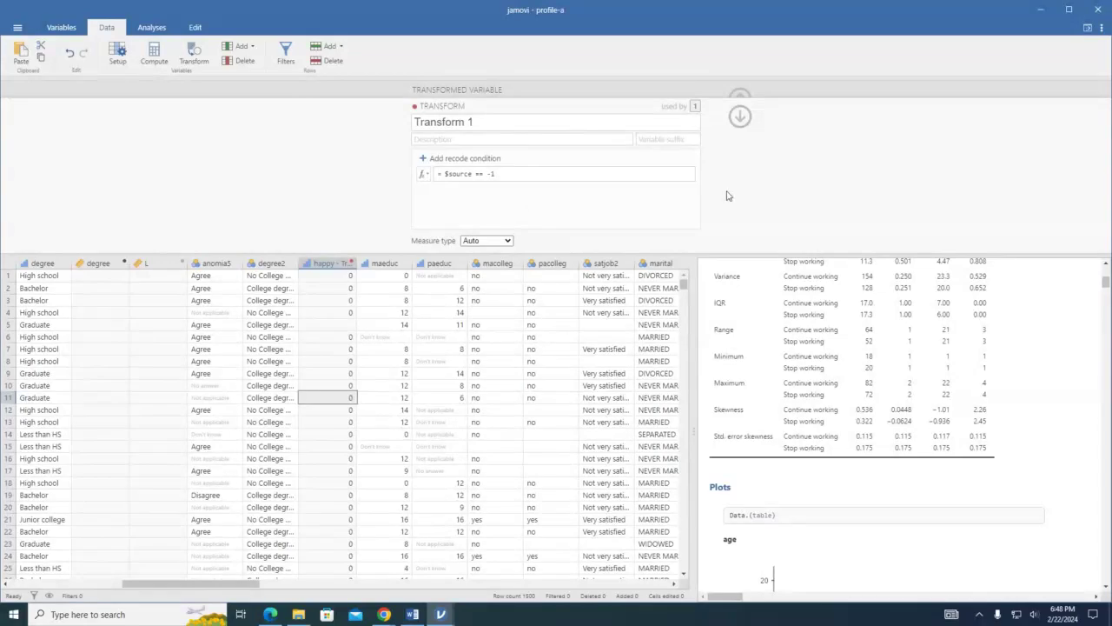
# Set the transform's measure type to Nominal and close the transform editor.
pyautogui.click(507, 242)
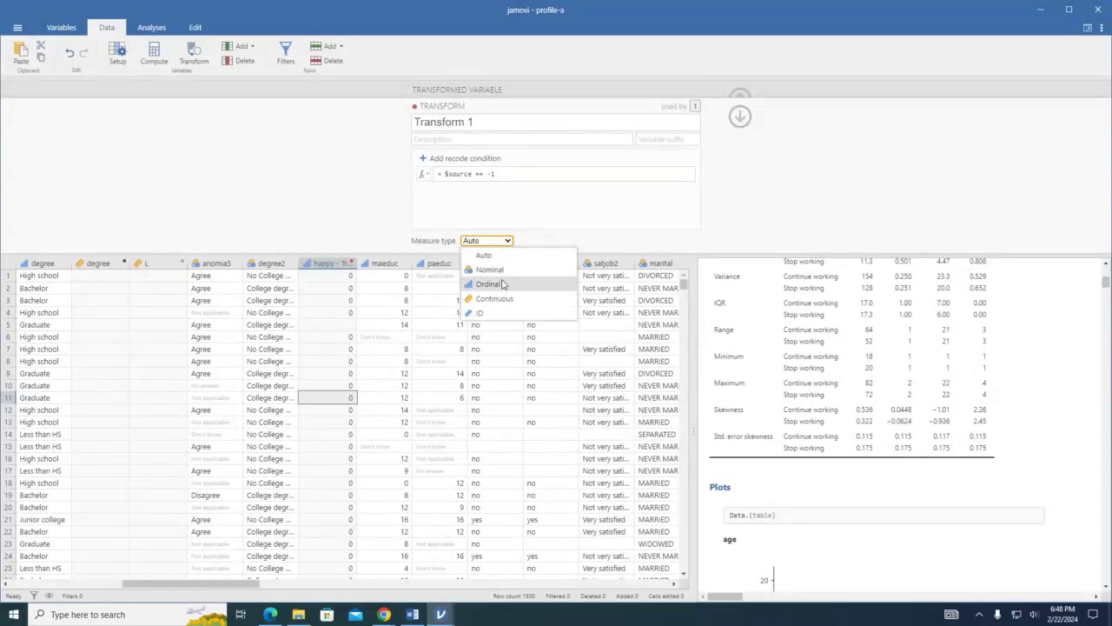
pyautogui.click(489, 269)
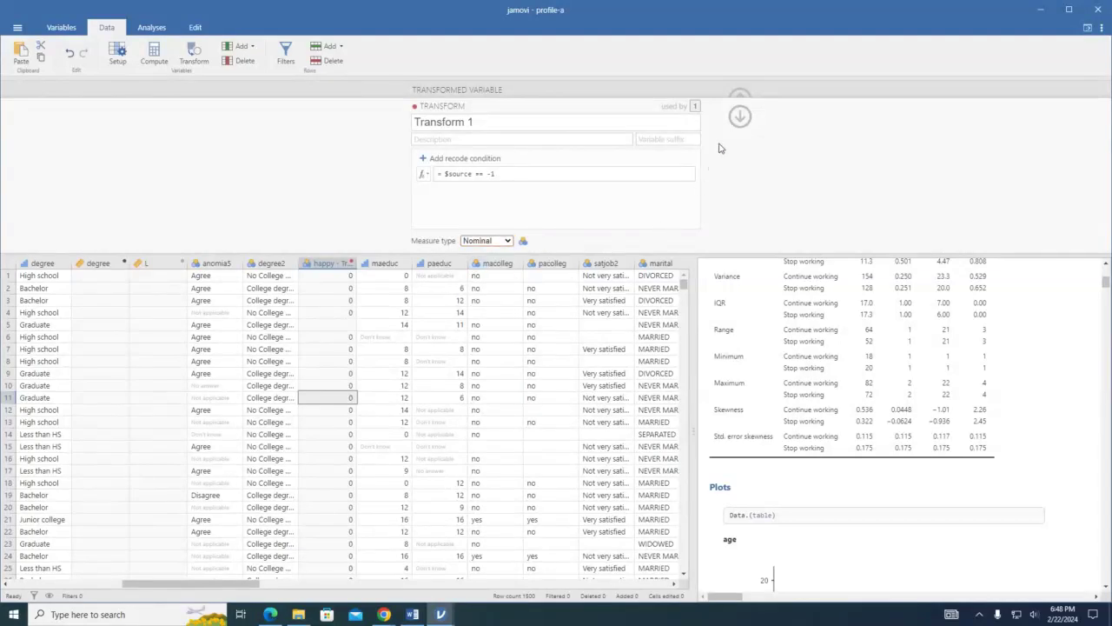
pyautogui.click(741, 117)
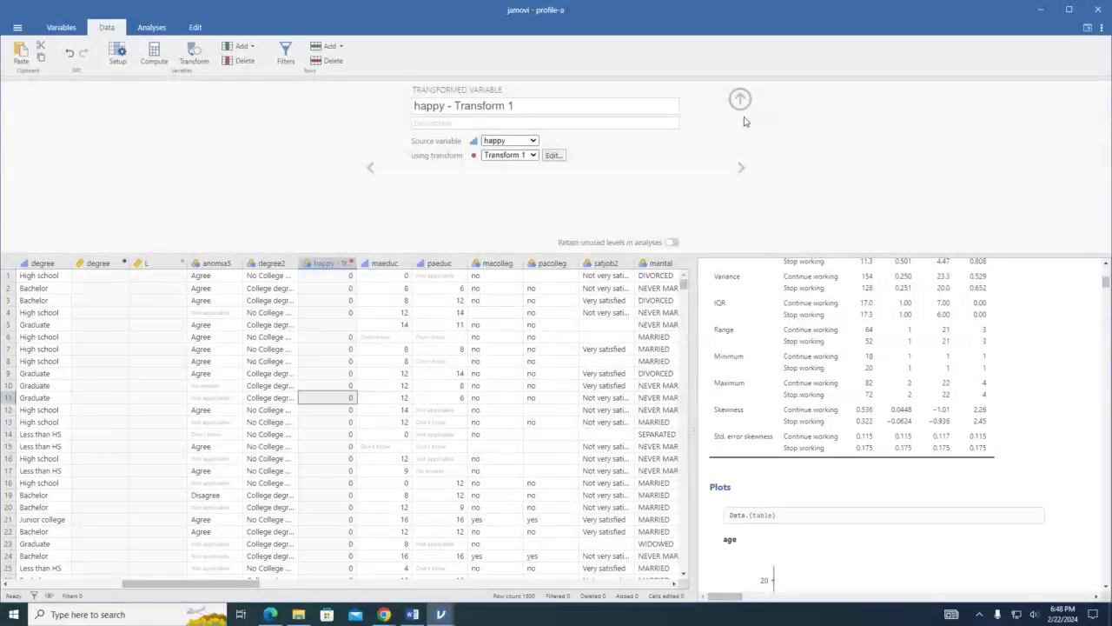
# Review the definition of Transform 1 and look over the dataset's last columns.
pyautogui.click(553, 155)
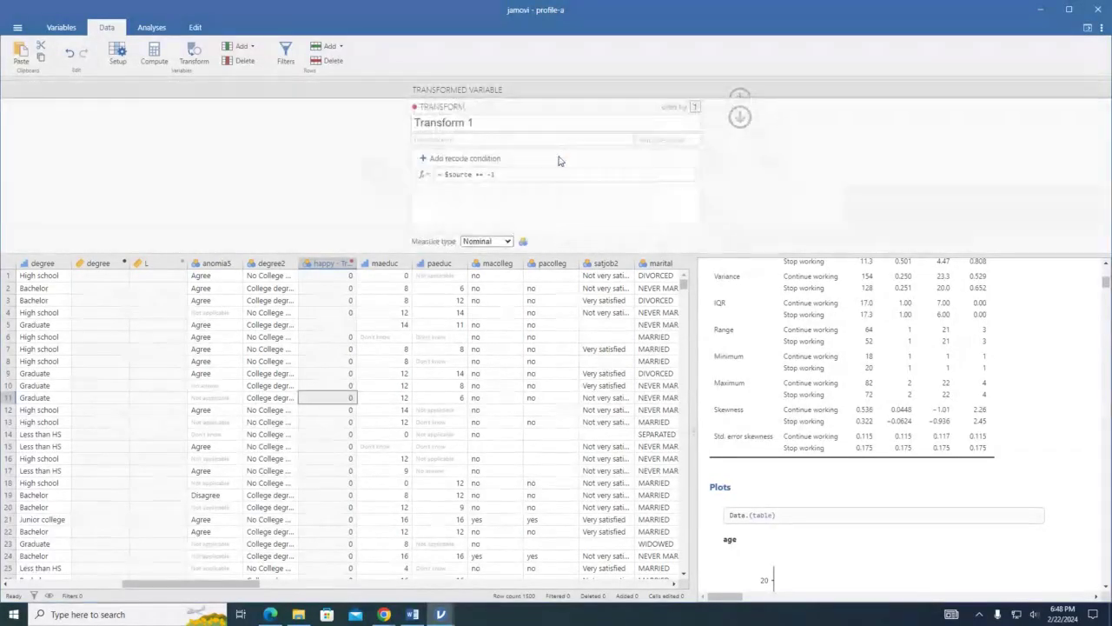
pyautogui.click(740, 118)
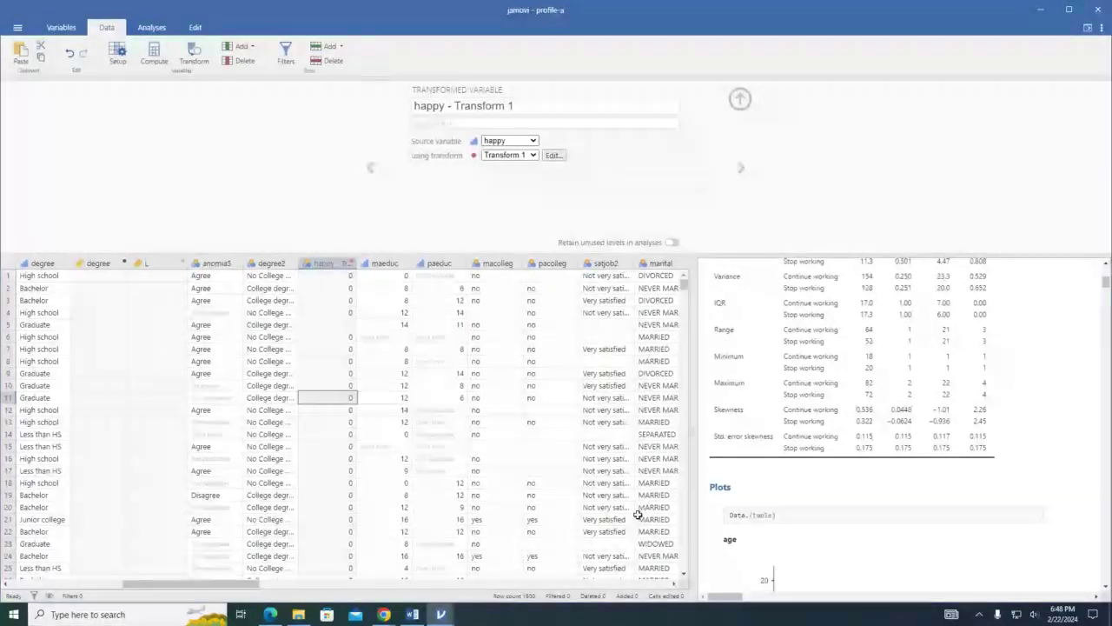
pyautogui.moveTo(193, 584); pyautogui.dragTo(604, 583)
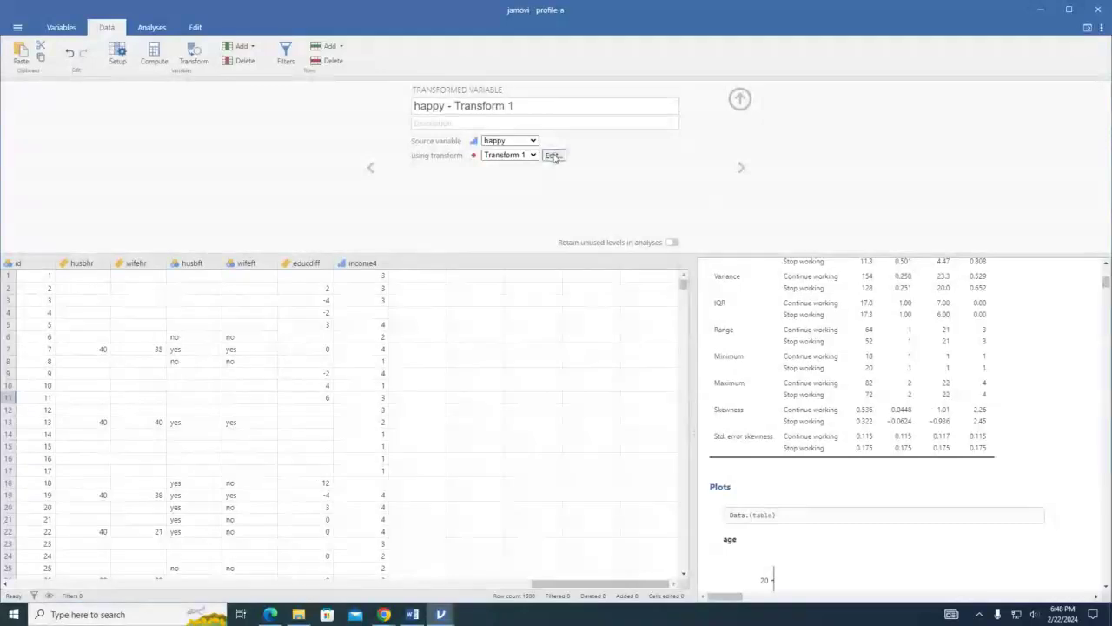
pyautogui.click(491, 123)
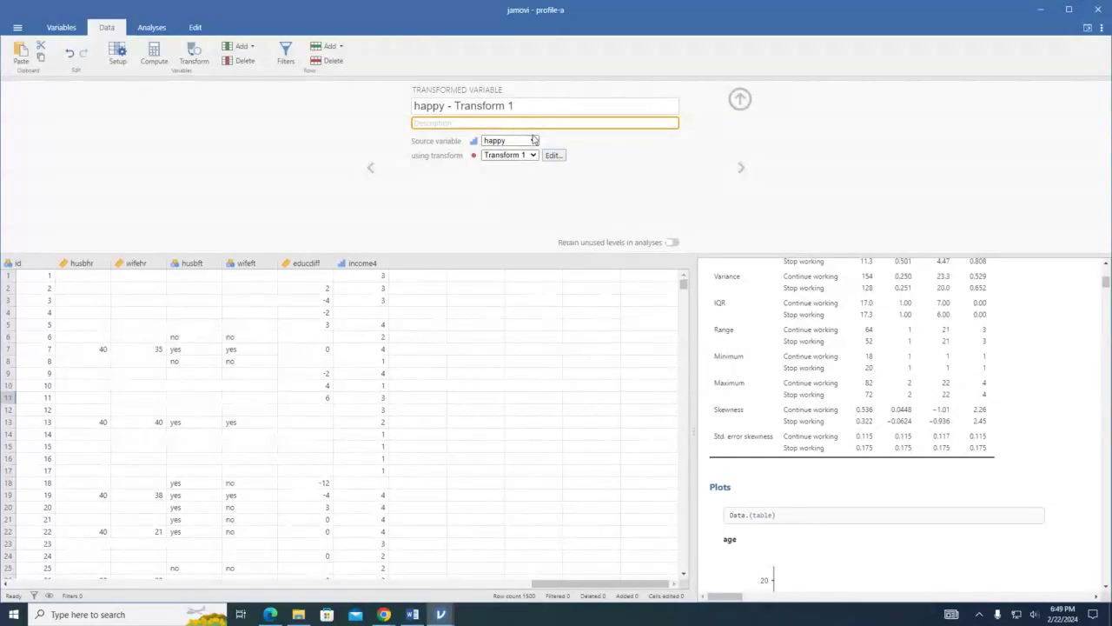
pyautogui.moveTo(619, 584); pyautogui.dragTo(233, 572)
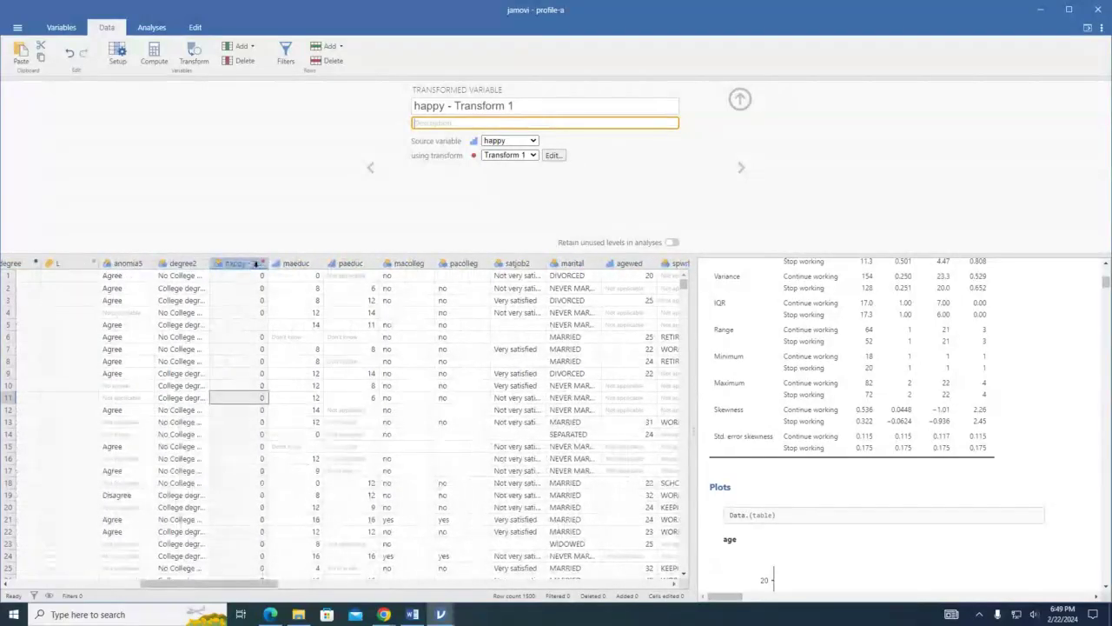
# Create a second transform for the transformed happy variable with the formula $source == -2.
pyautogui.click(258, 261)
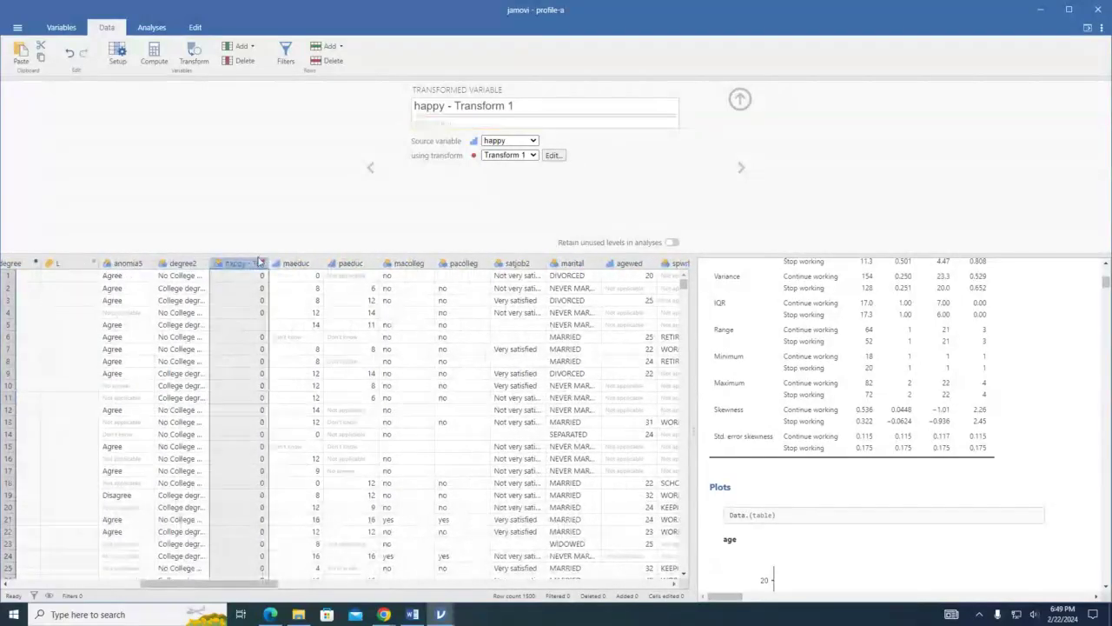
pyautogui.click(533, 154)
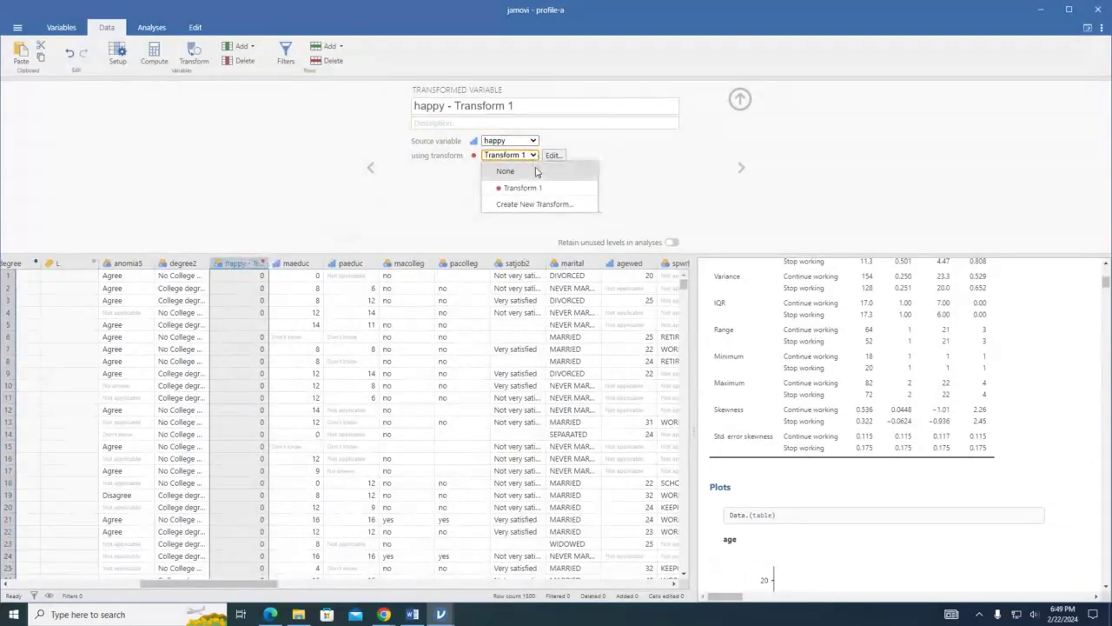
pyautogui.click(534, 204)
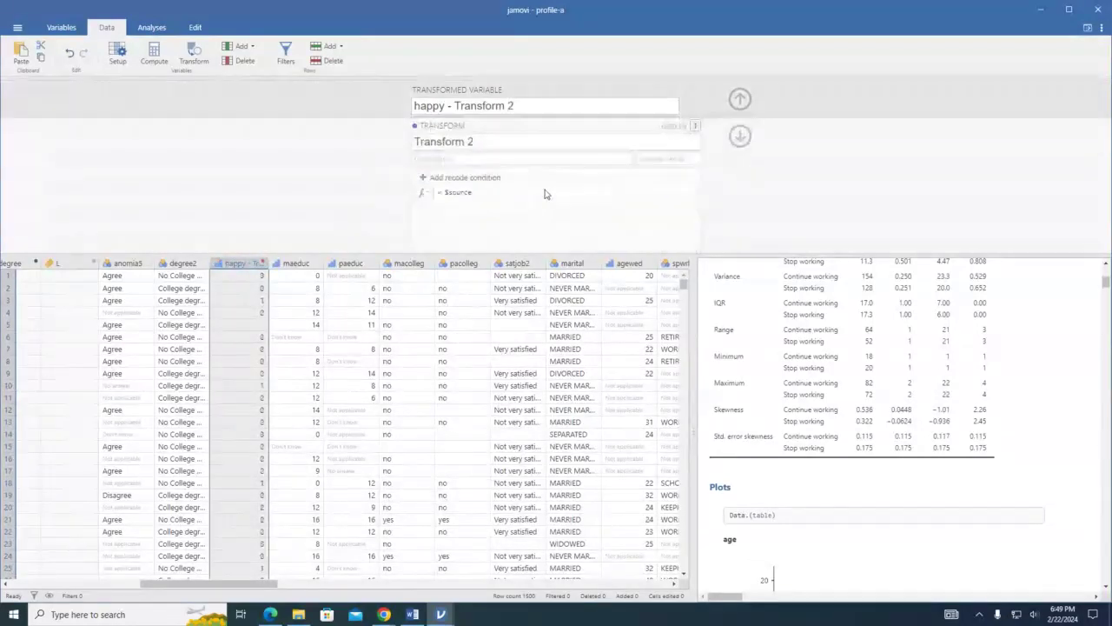
pyautogui.click(487, 174)
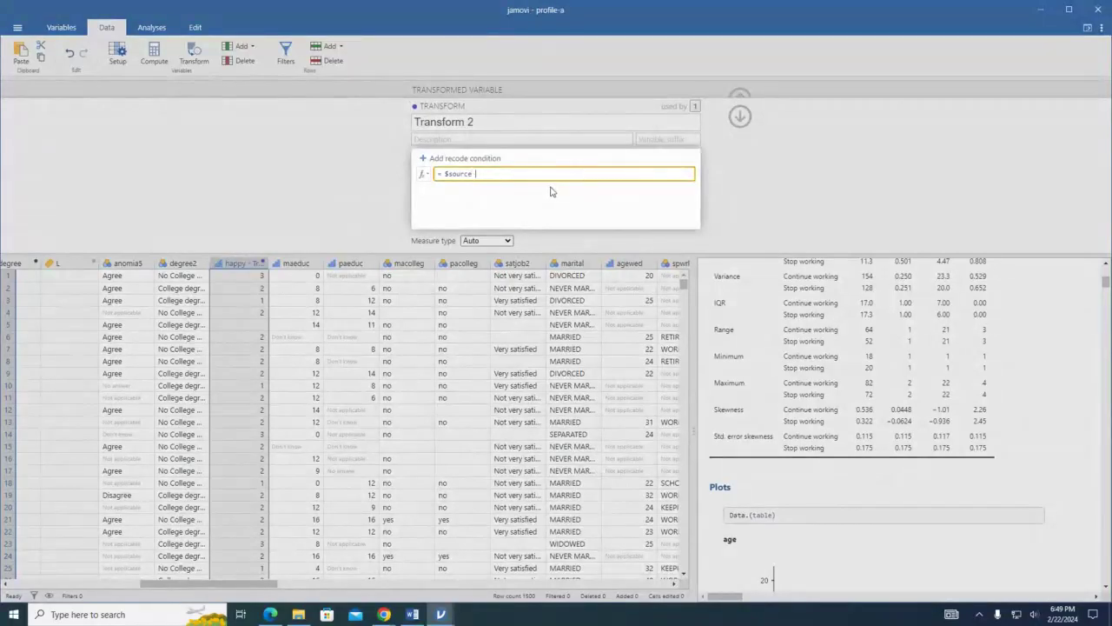
pyautogui.write('== -2')
pyautogui.click(750, 208)
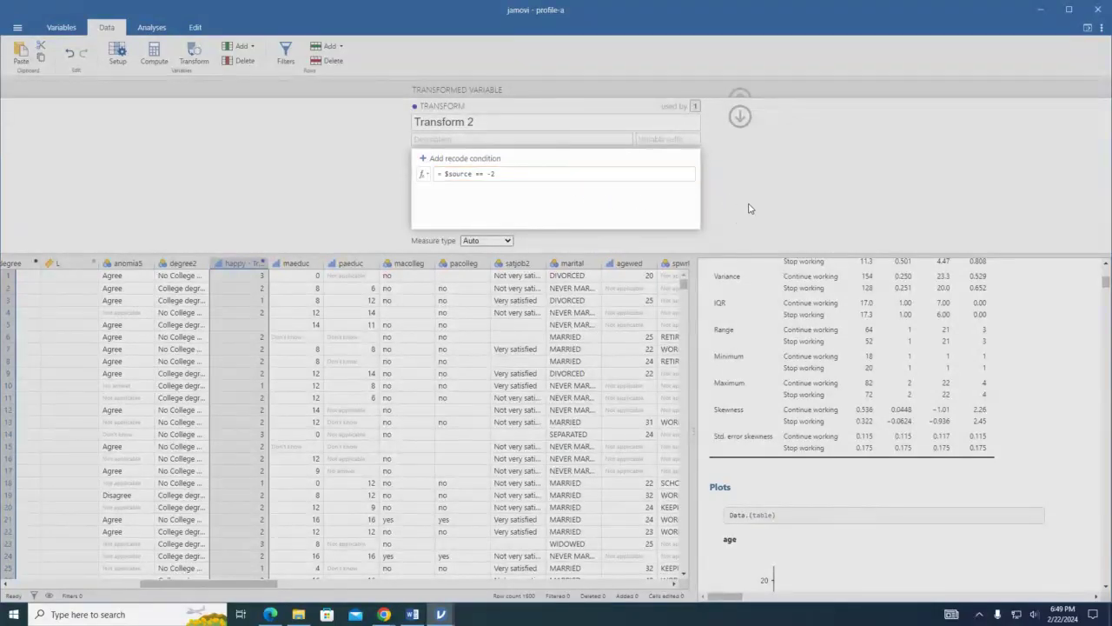
# Set the measure type of Transform 2 to Continuous and check the transformed happy column in the data.
pyautogui.click(499, 243)
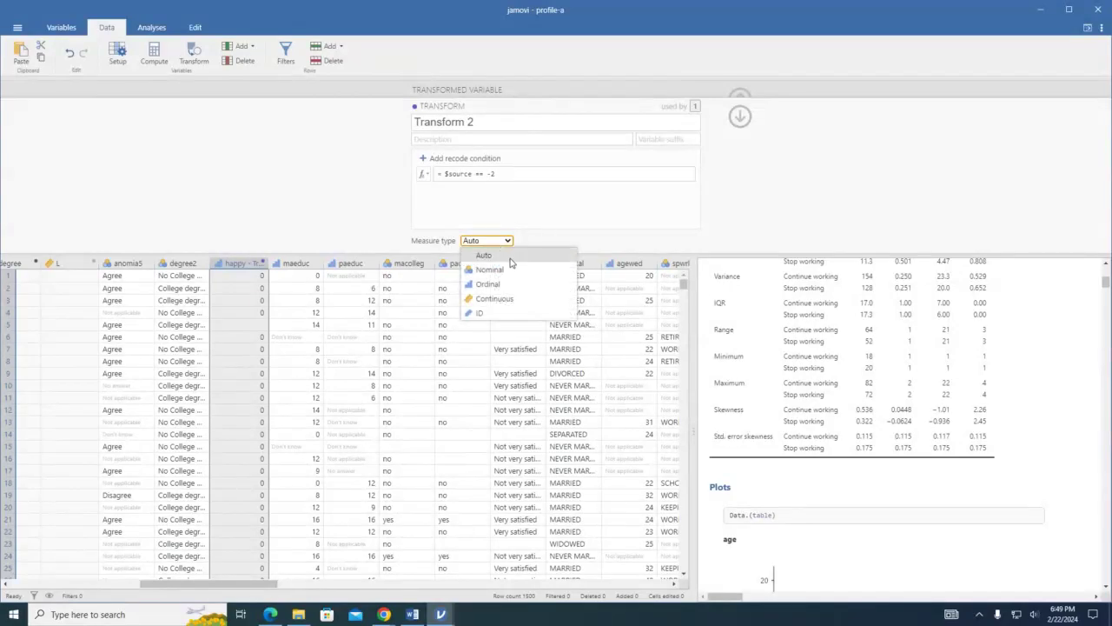
pyautogui.click(501, 256)
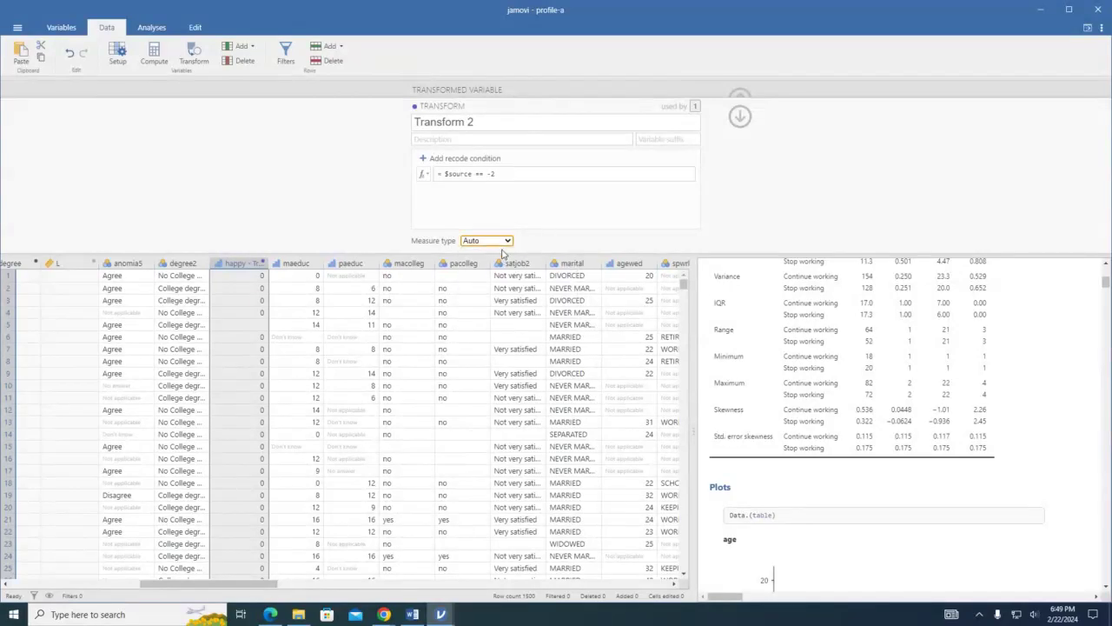
pyautogui.moveTo(253, 585); pyautogui.dragTo(475, 623)
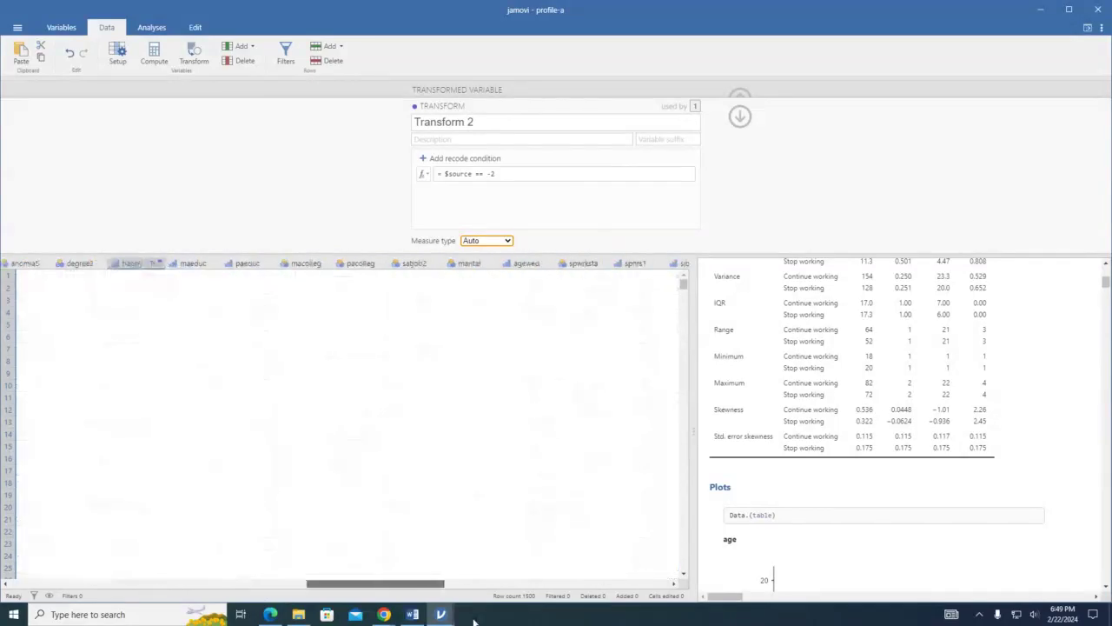
pyautogui.click(501, 241)
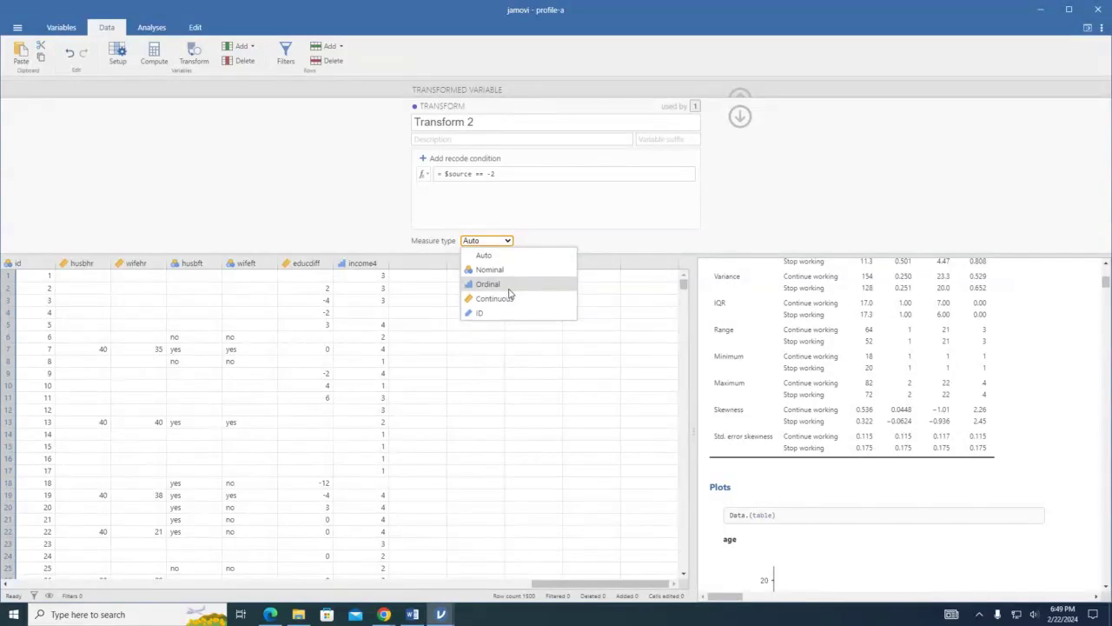
pyautogui.click(512, 298)
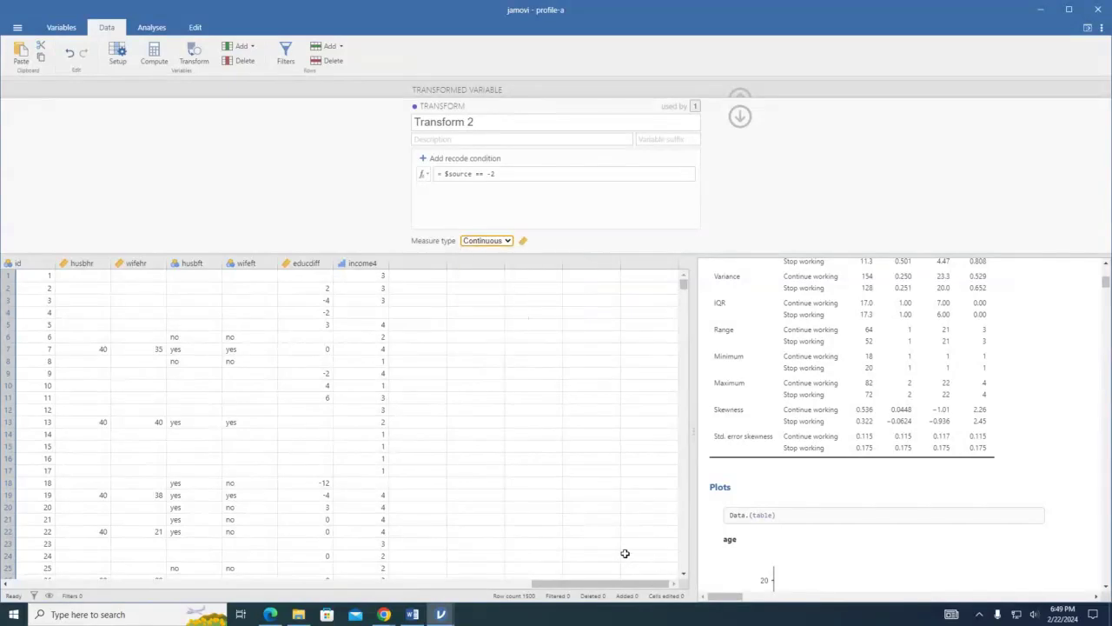
pyautogui.click(640, 248)
pyautogui.moveTo(623, 583); pyautogui.dragTo(249, 524)
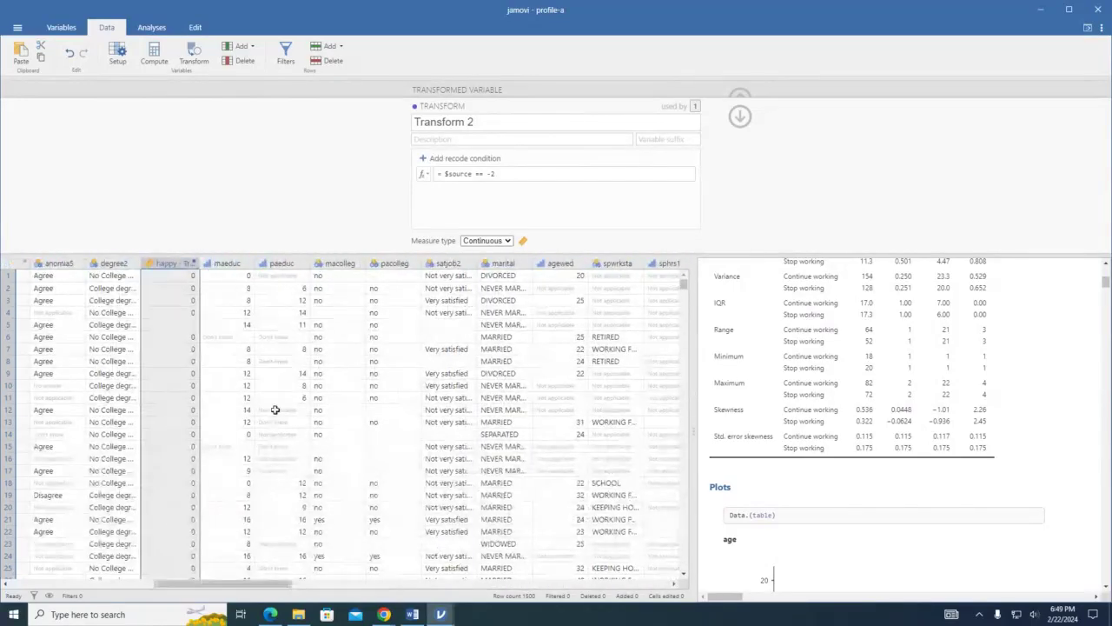